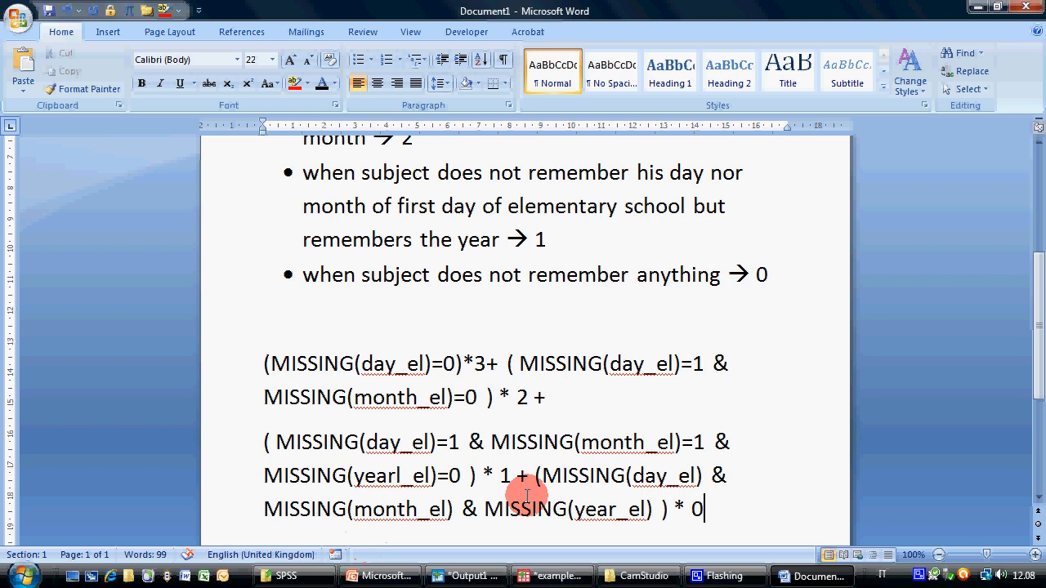
# Split the MISSING formula into one term per line, starting each continuation line with a plus sign followed by a space
pyautogui.press('Return')
pyautogui.click(533, 397)
pyautogui.press('Return')
pyautogui.press('End')
pyautogui.press('Delete')
pyautogui.click(487, 363)
pyautogui.press('Return')
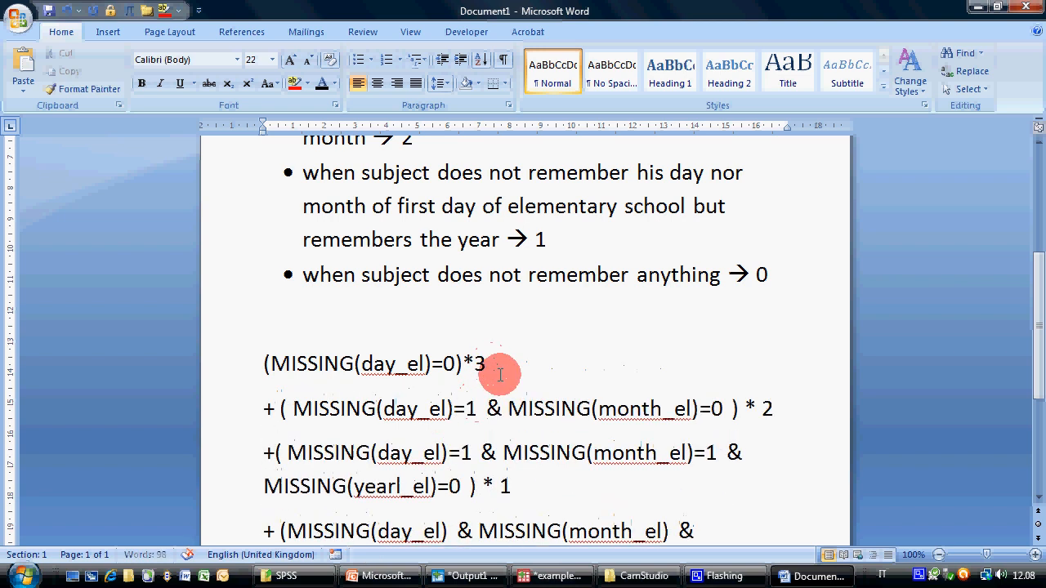
pyautogui.click(275, 412)
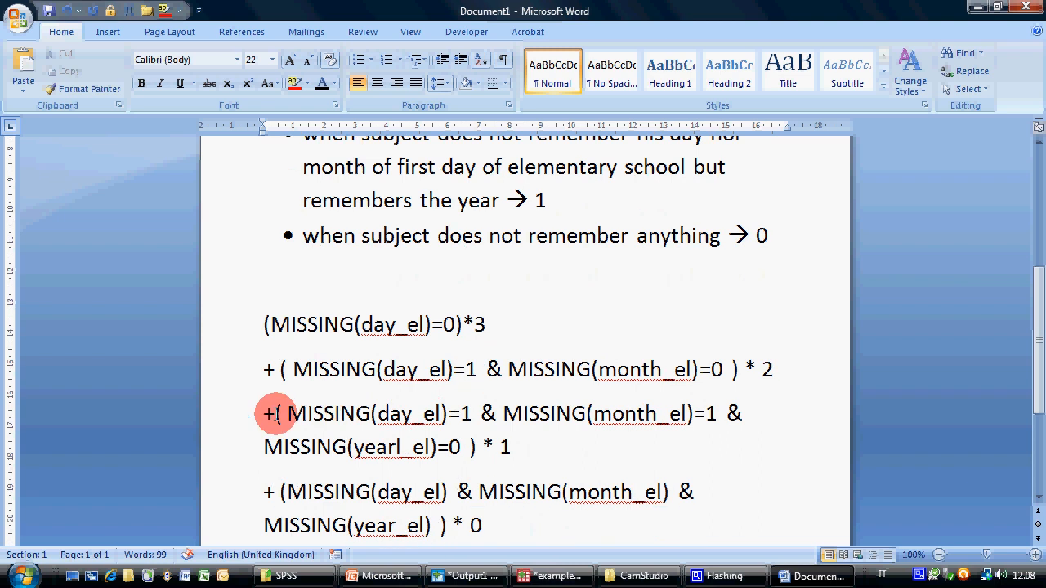
pyautogui.scroll(-1, 343, 444)
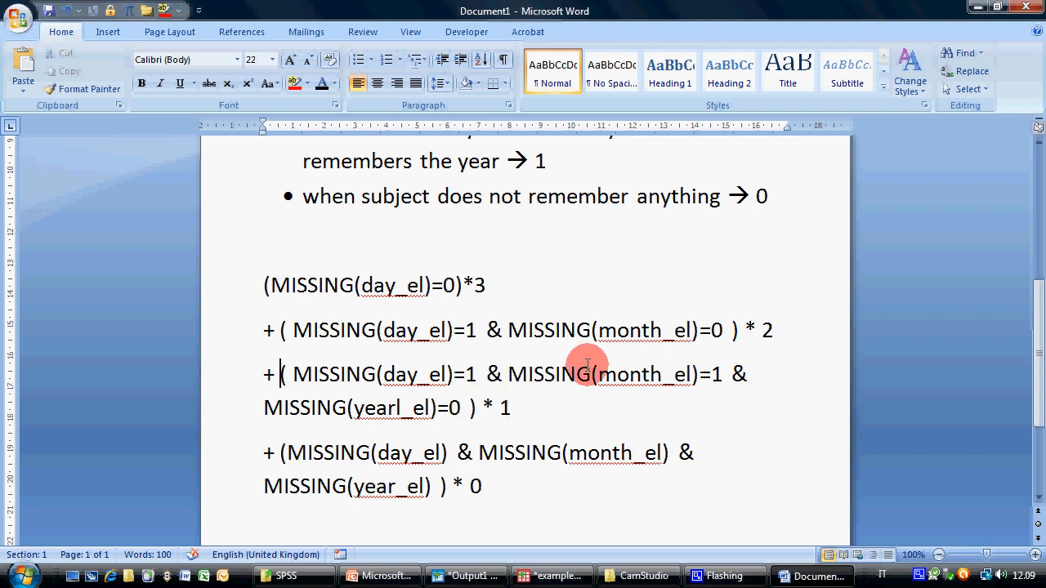
# Copy the whole four-line formula and paste it as the numeric expression for target variable def in PASW Statistics' Compute Variable dialog
pyautogui.moveTo(509, 485); pyautogui.dragTo(260, 454)
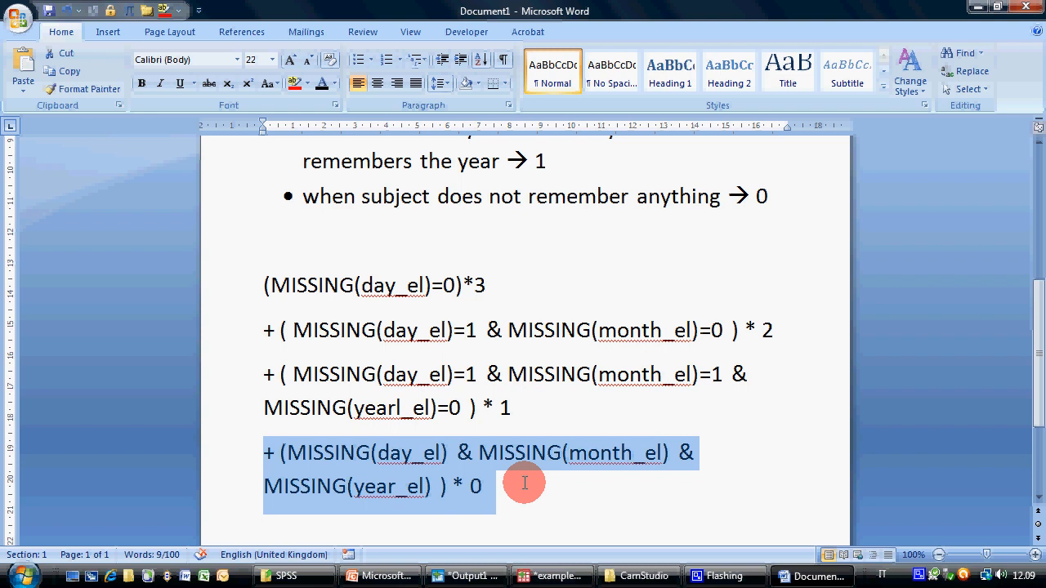
pyautogui.moveTo(484, 407); pyautogui.dragTo(529, 408)
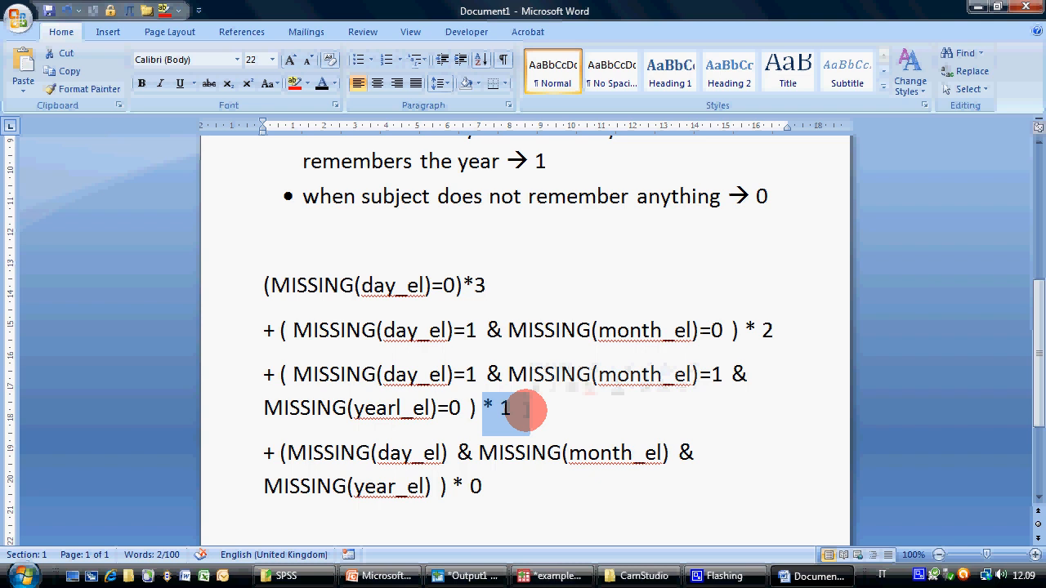
pyautogui.moveTo(264, 285); pyautogui.dragTo(532, 495)
pyautogui.hotkey('ctrl', 'c')
pyautogui.click(554, 577)
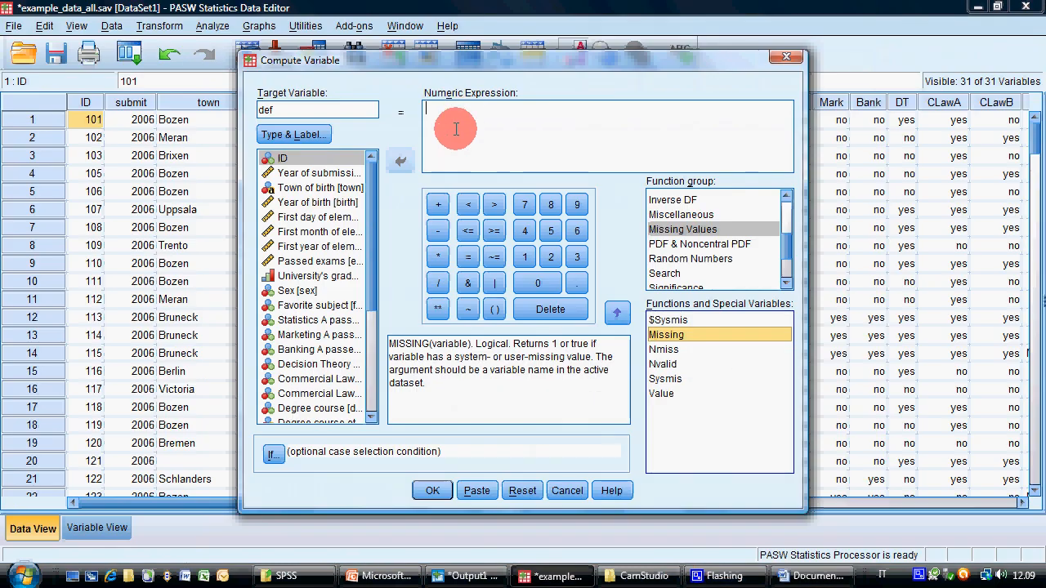
pyautogui.click(457, 121)
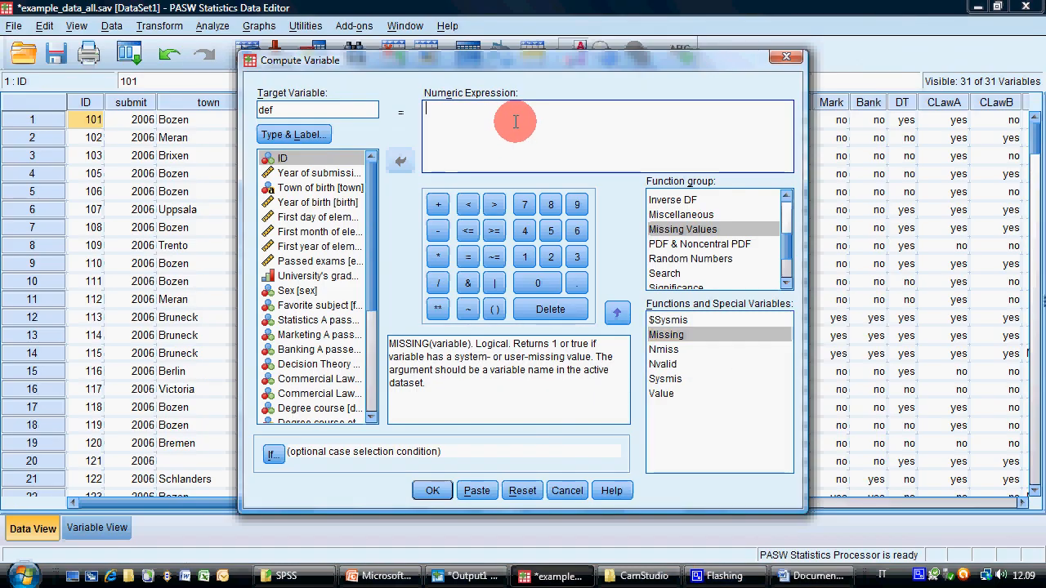
pyautogui.hotkey('ctrl', 'v')
# Remove the line breaks from the numeric expression so it runs as one continuous formula, and try to compute def
pyautogui.click(531, 108)
pyautogui.press('Delete')
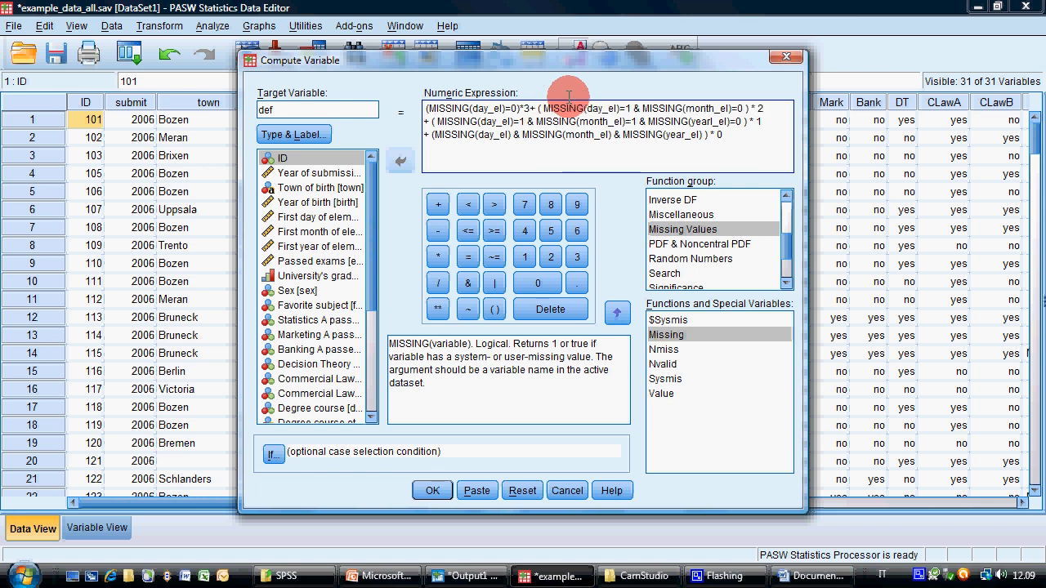
pyautogui.press('Home')
pyautogui.press('BackSpace')
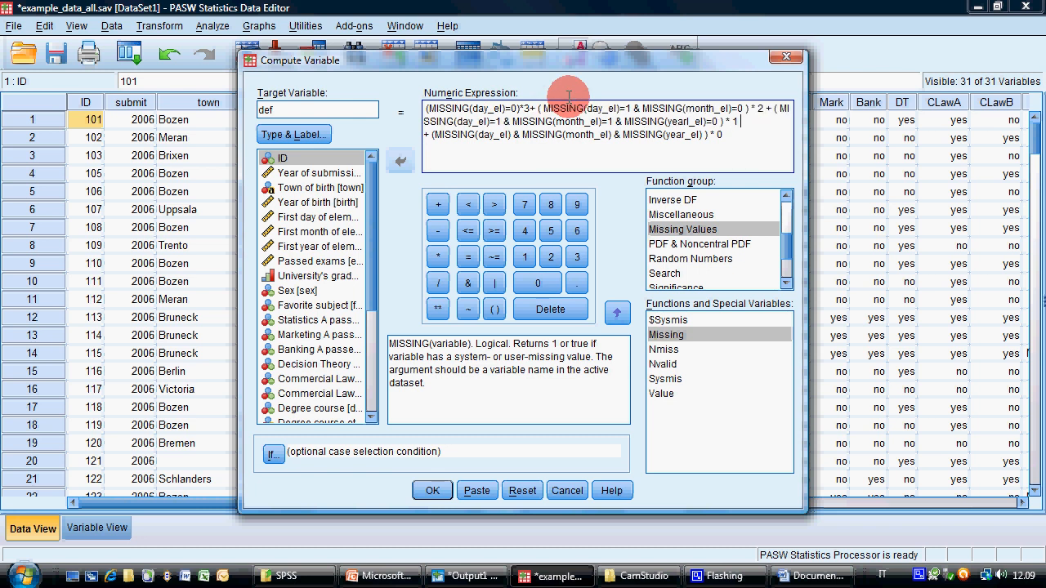
pyautogui.press('Delete')
pyautogui.click(432, 490)
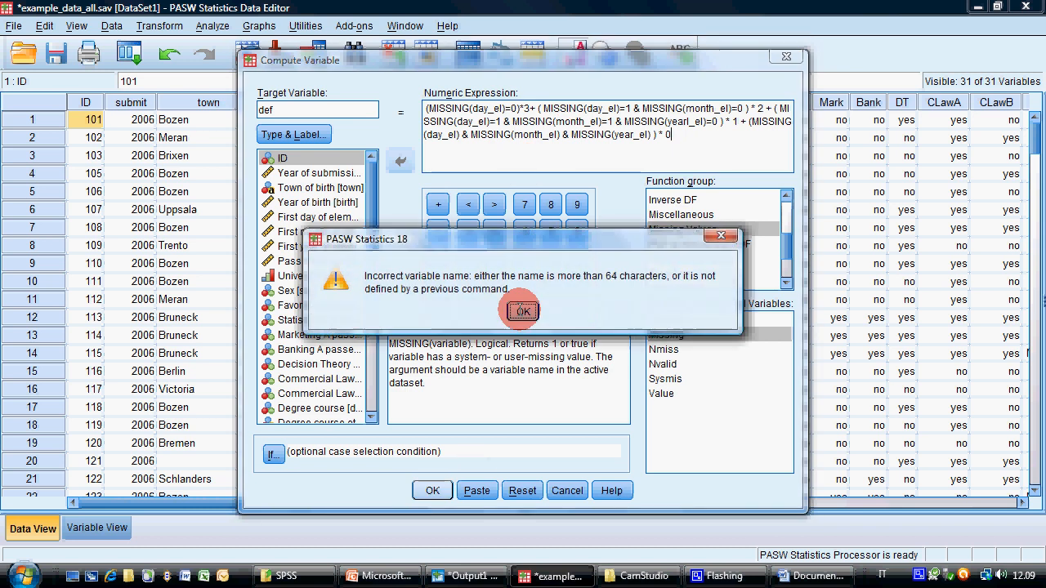
pyautogui.click(523, 311)
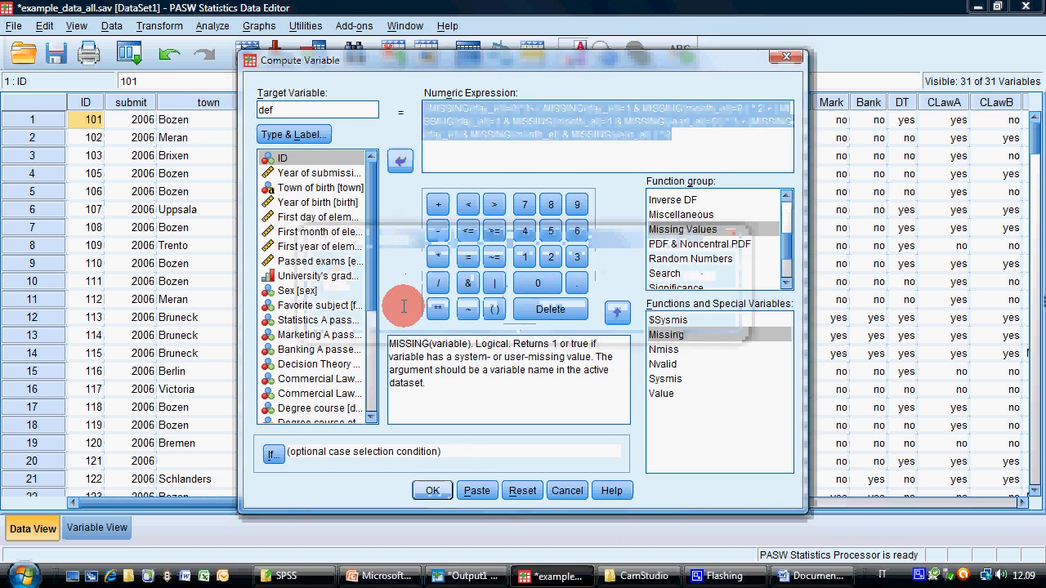
# Display variable names instead of labels in the variable list to compare them with the names in the expression
pyautogui.rightClick(357, 266)
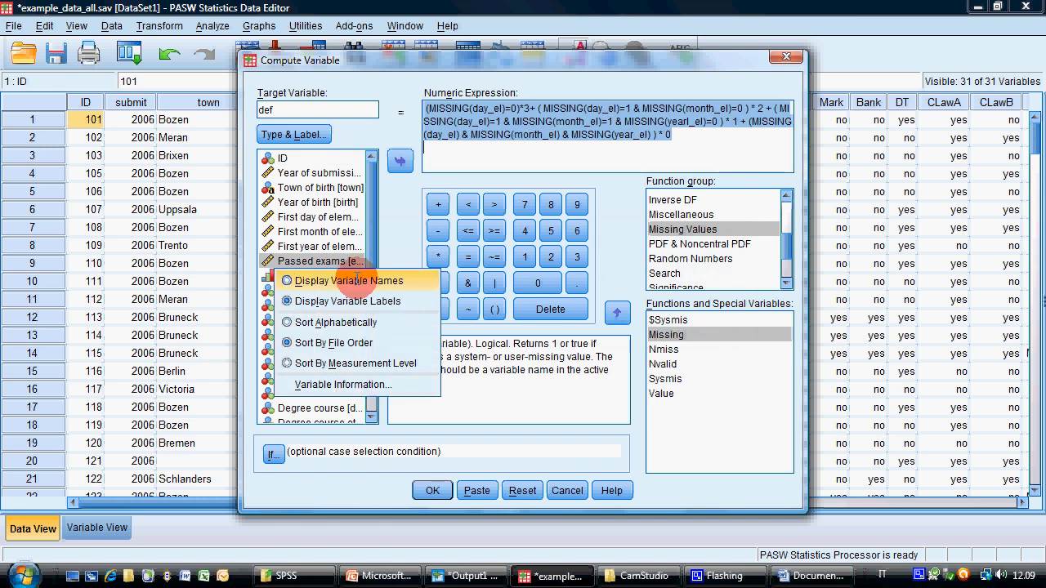
pyautogui.click(357, 280)
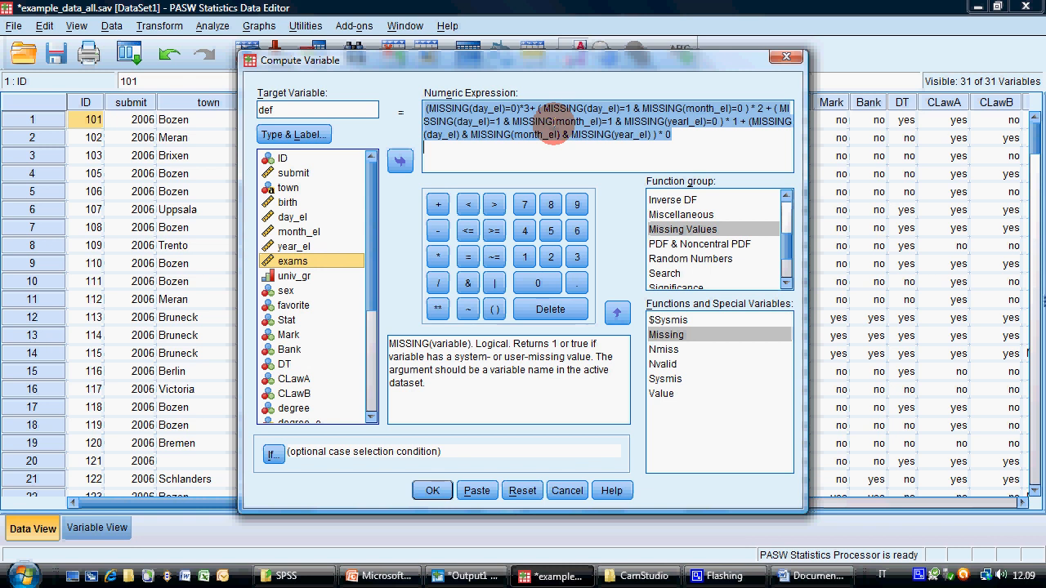
pyautogui.click(551, 133)
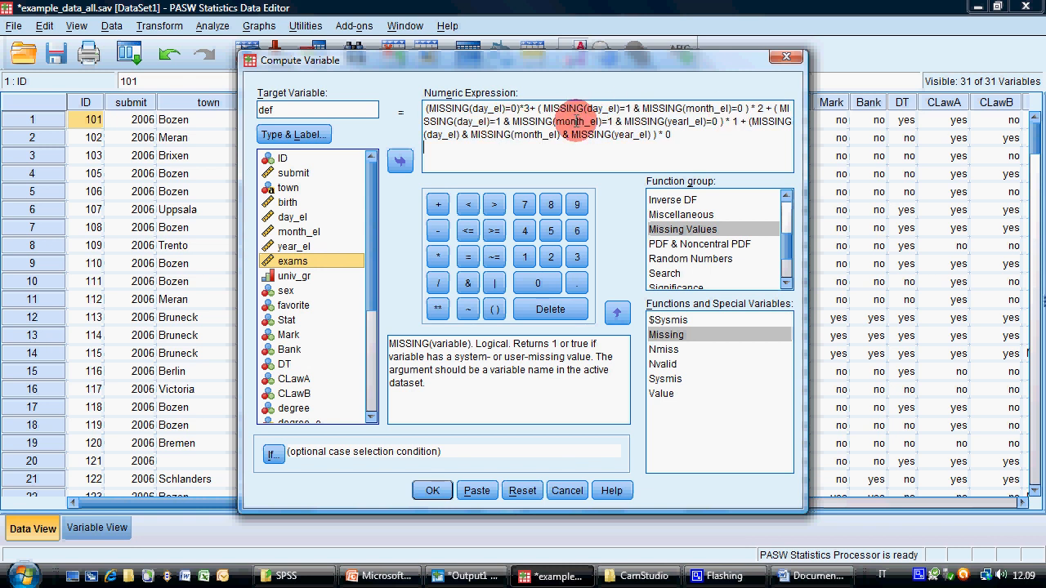
# Correct yearl_el to year_el in the numeric expression and compute the variable def
pyautogui.tripleClick(690, 123)
pyautogui.press('Delete')
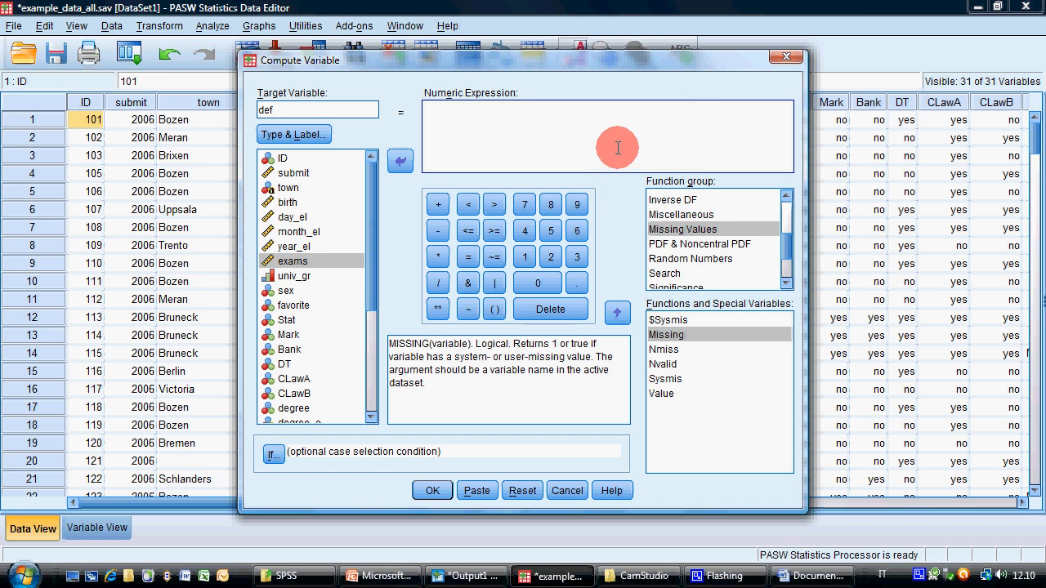
pyautogui.write('(MISSING(day_el)=0)*3+ ( MISSING(day_el)=1 & MISSING(month_el)=0 ) * 2 + ( MISSING(day_el)=1 & MISSING(month_el)=1 & MISSING(year_el)=0 ) * 1 + (MISSING(day_el) & MISSING(month_el) & MISSING(year_el) ) * 0')
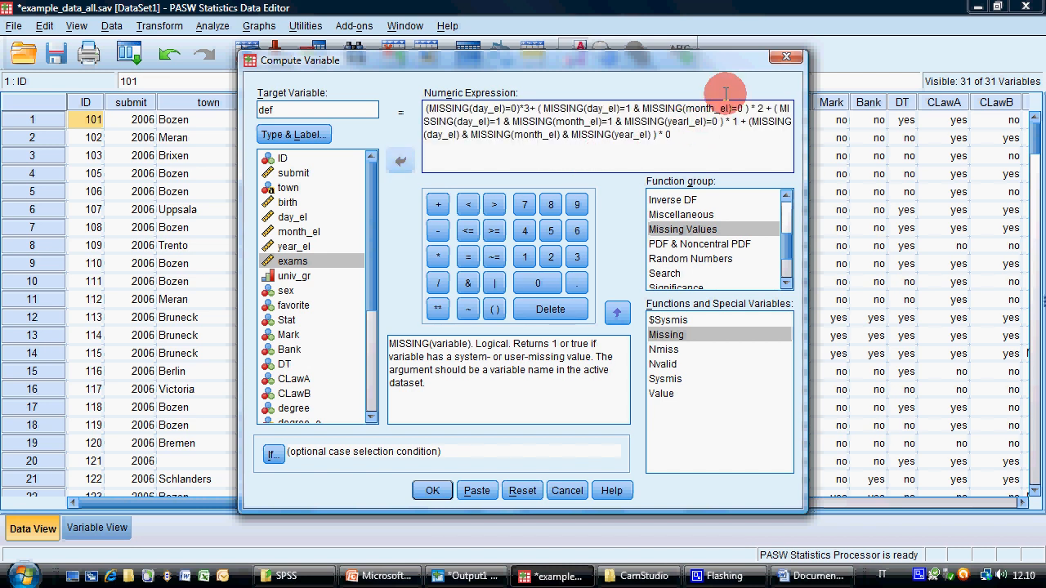
pyautogui.press('BackSpace')
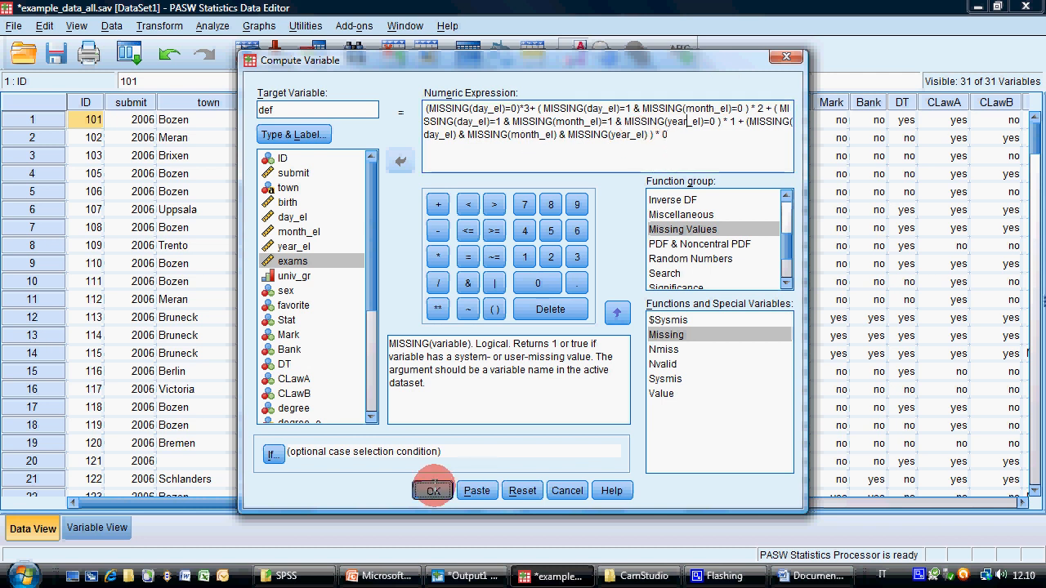
pyautogui.click(432, 490)
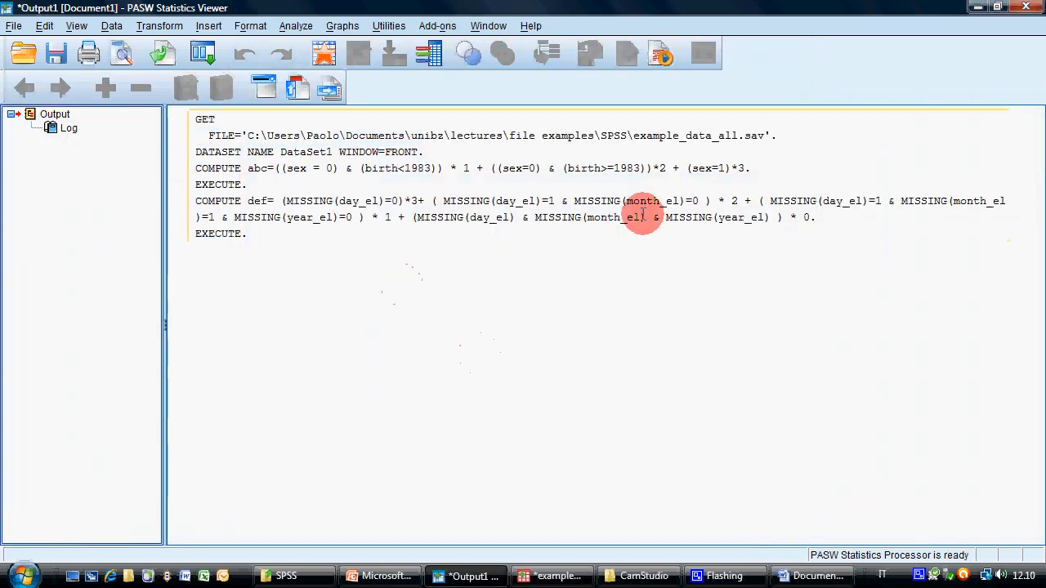
# Examine the computed values of the def column across the cases in the data editor
pyautogui.click(541, 575)
pyautogui.moveTo(292, 507); pyautogui.dragTo(915, 500)
pyautogui.scroll(-4, 629, 333)
pyautogui.scroll(4, 628, 330)
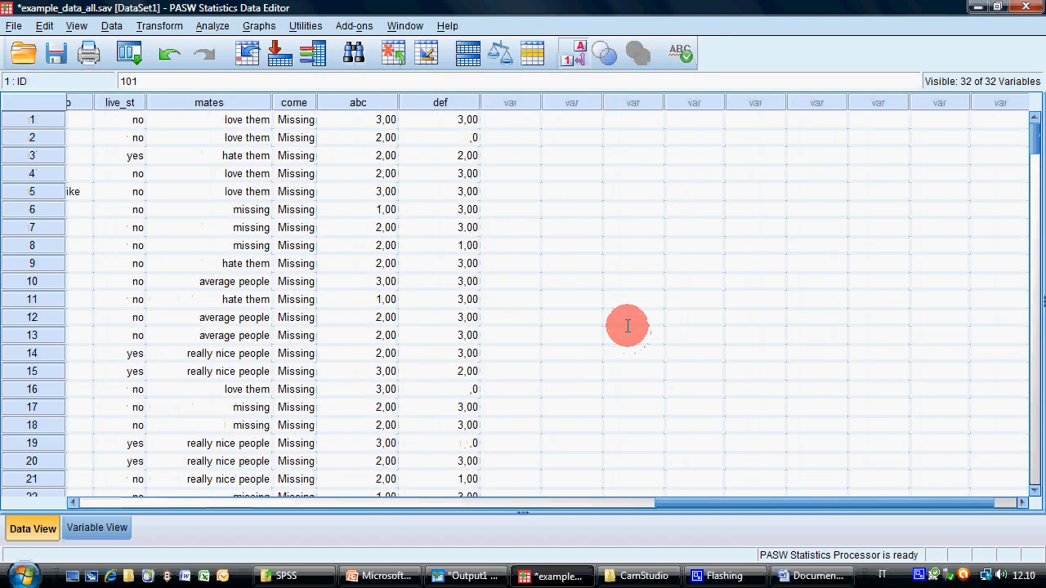
pyautogui.scroll(-7, 627, 328)
pyautogui.scroll(-13, 627, 328)
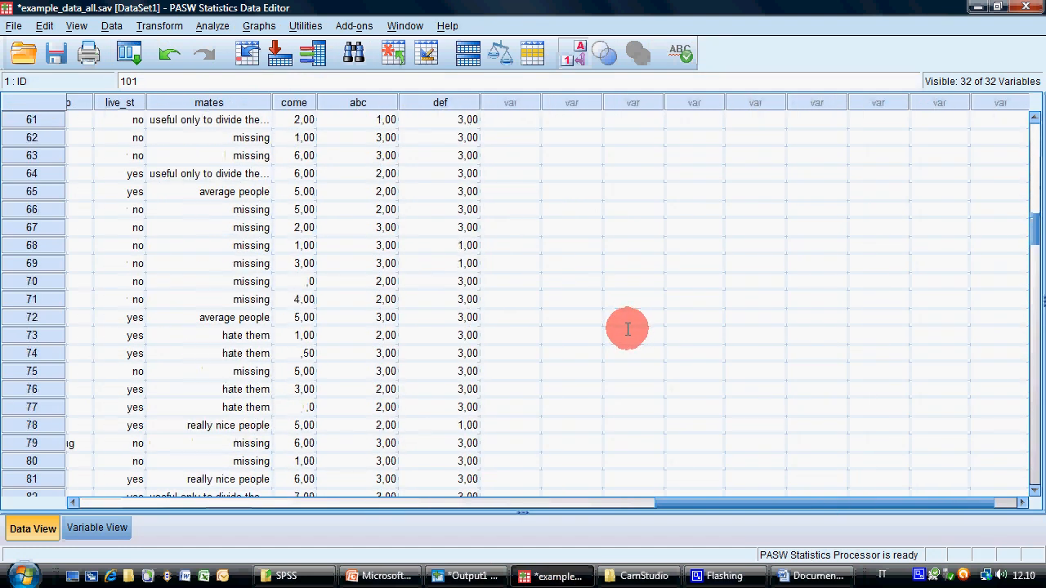
pyautogui.scroll(-8, 628, 328)
pyautogui.scroll(-7, 627, 327)
pyautogui.scroll(4, 627, 328)
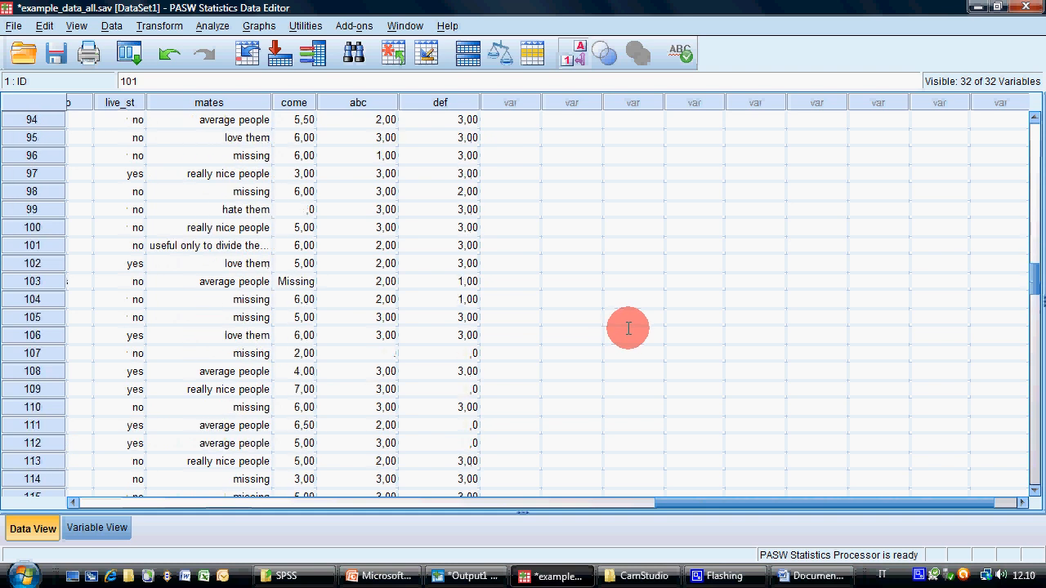
# Check case 98's def value against its day_el, month_el and year_el entries
pyautogui.click(463, 191)
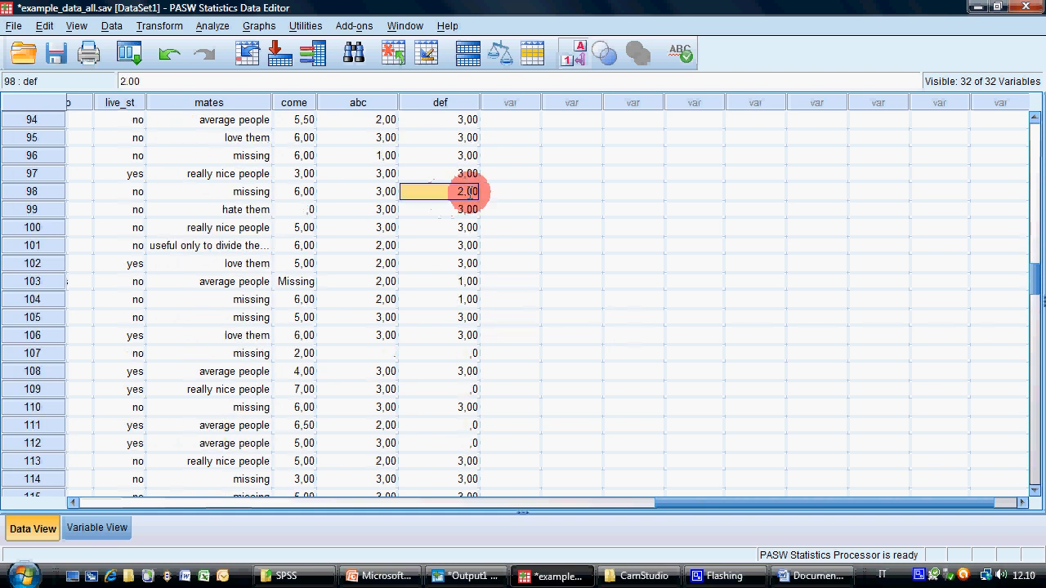
pyautogui.press('Home')
pyautogui.press('Right')
pyautogui.press('Right')
pyautogui.press('Right')
pyautogui.press('Right')
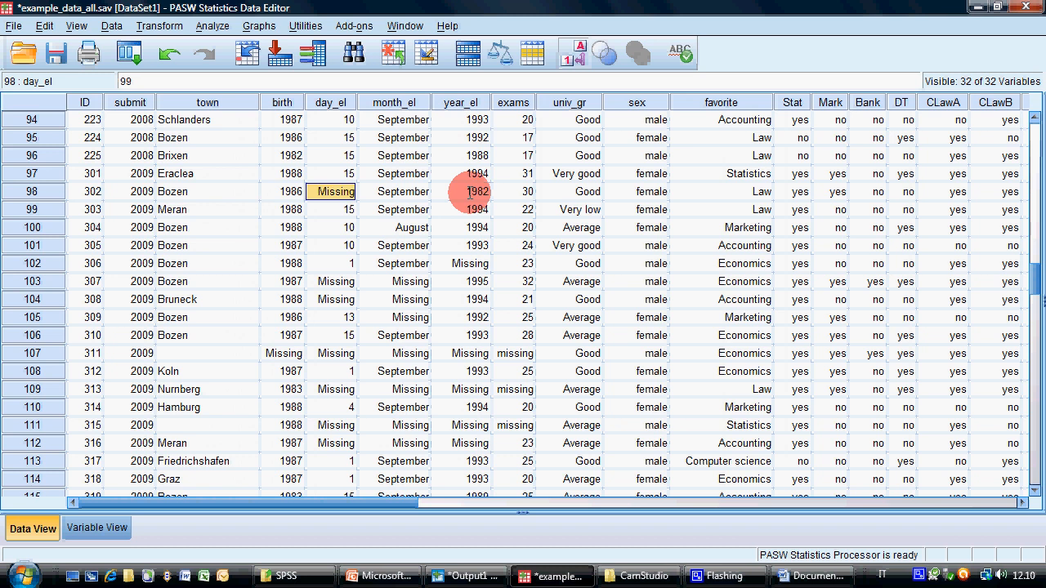
pyautogui.press('Right')
pyautogui.press('Right')
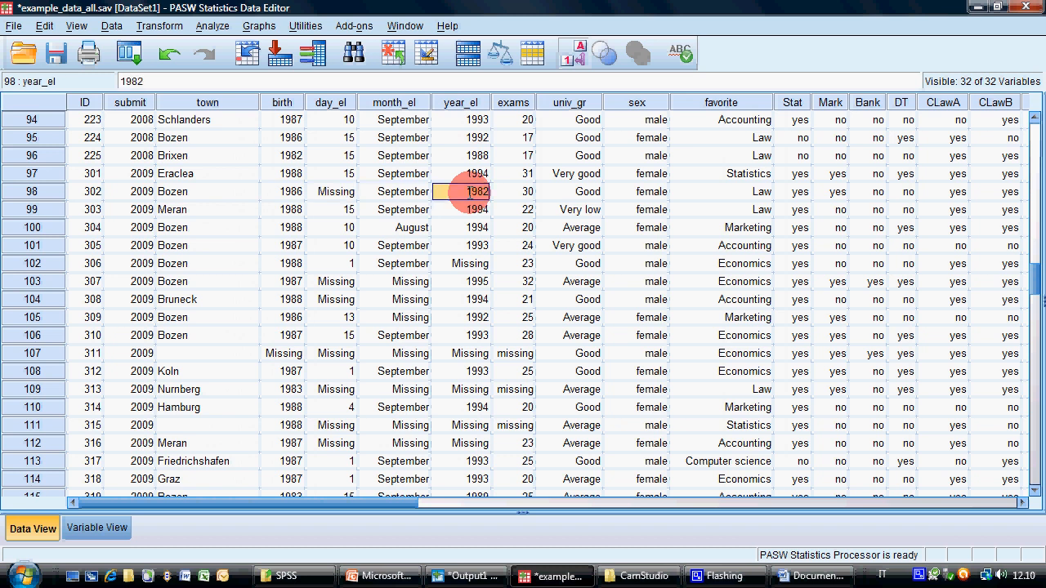
pyautogui.press('Home')
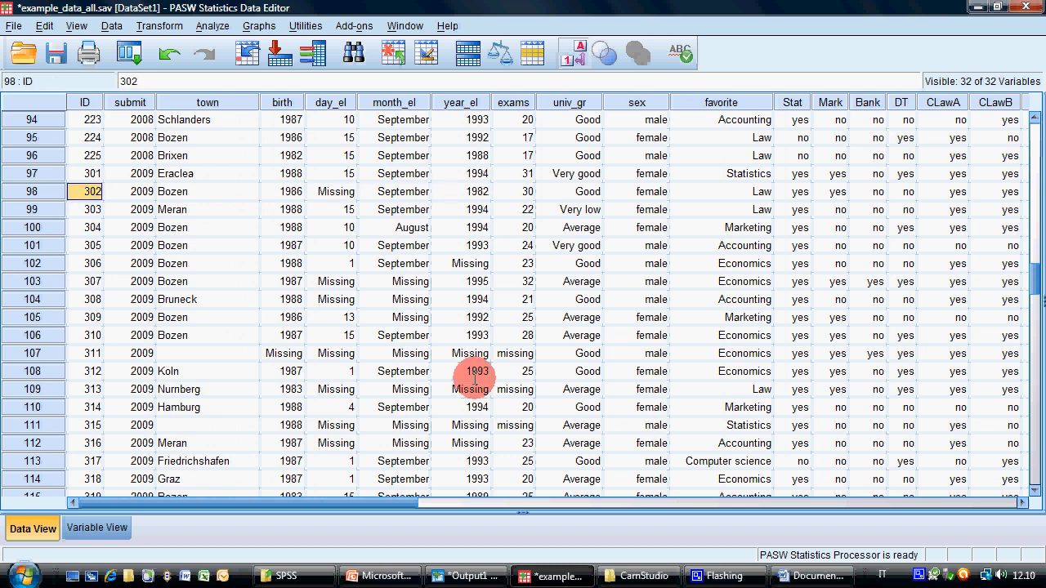
# Compare case 103's month_el and year_el entries with its def value
pyautogui.click(408, 286)
pyautogui.press('Right')
pyautogui.press('Right')
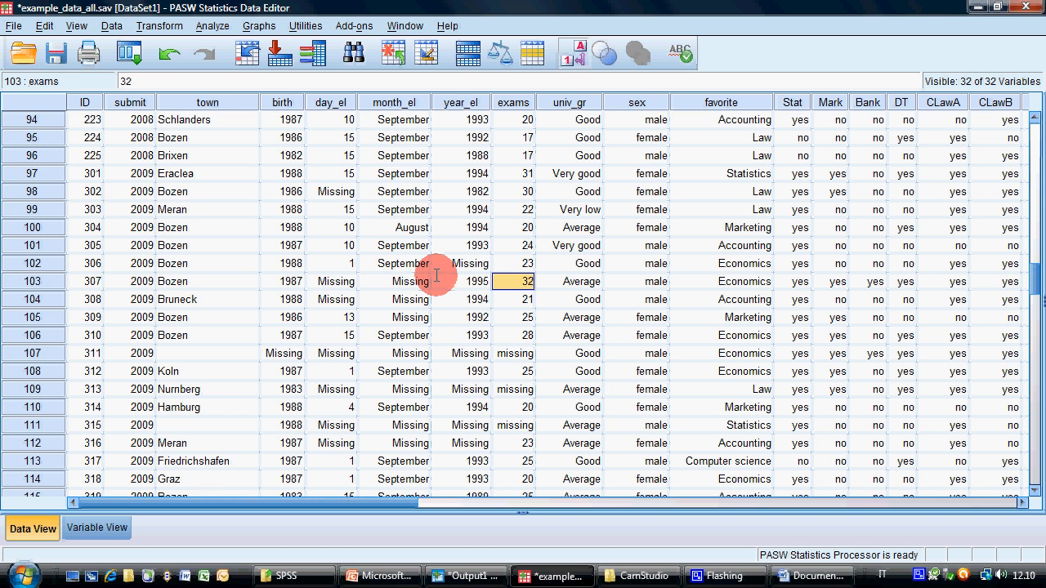
pyautogui.press('End')
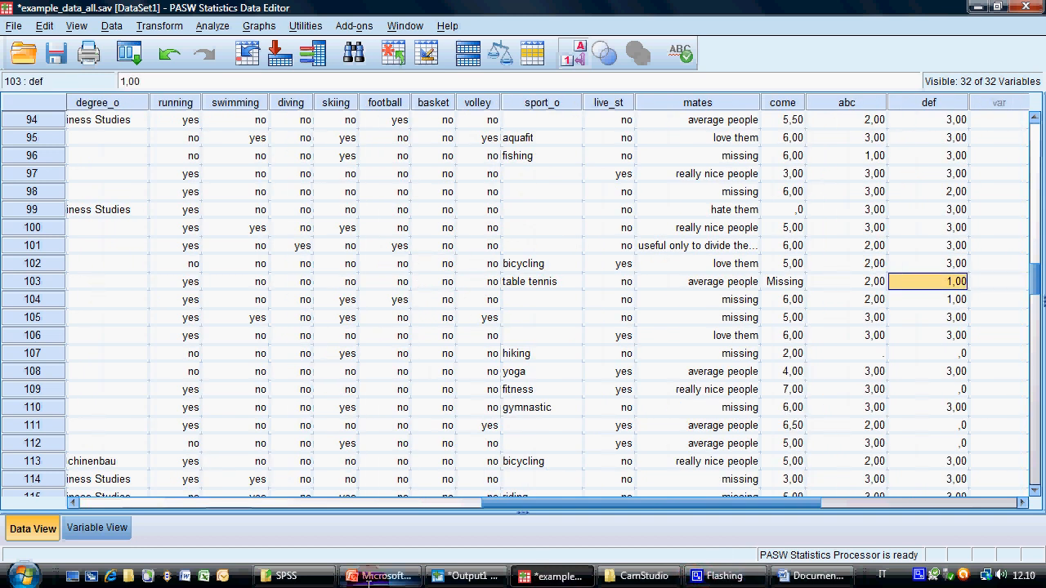
# Switch to the PowerPoint presentation 20paswspss.ppt and point out "Count values within cases" on the Transform slide
pyautogui.moveTo(368, 581)
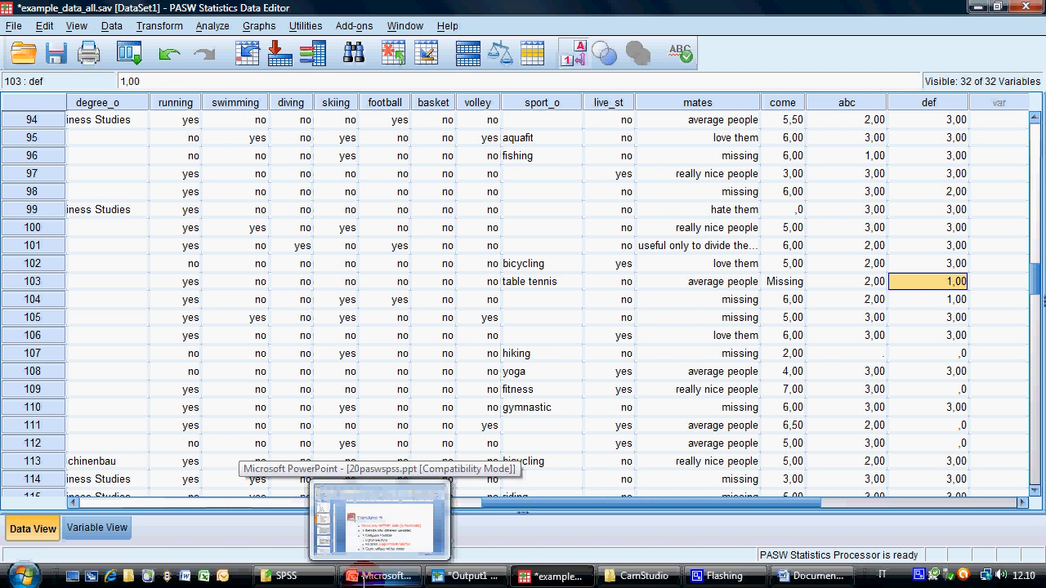
pyautogui.click(368, 577)
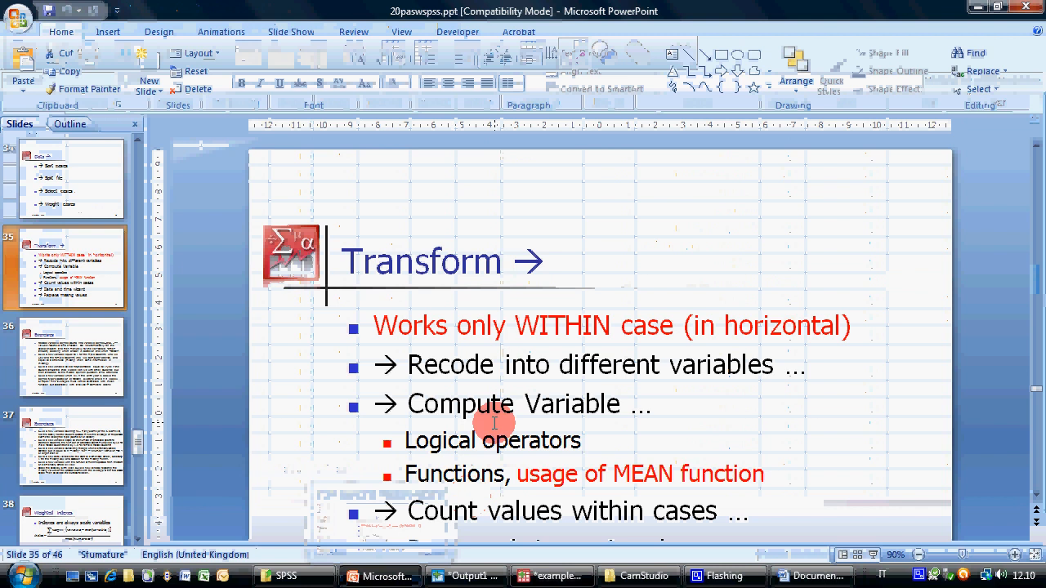
pyautogui.moveTo(442, 451); pyautogui.dragTo(709, 433)
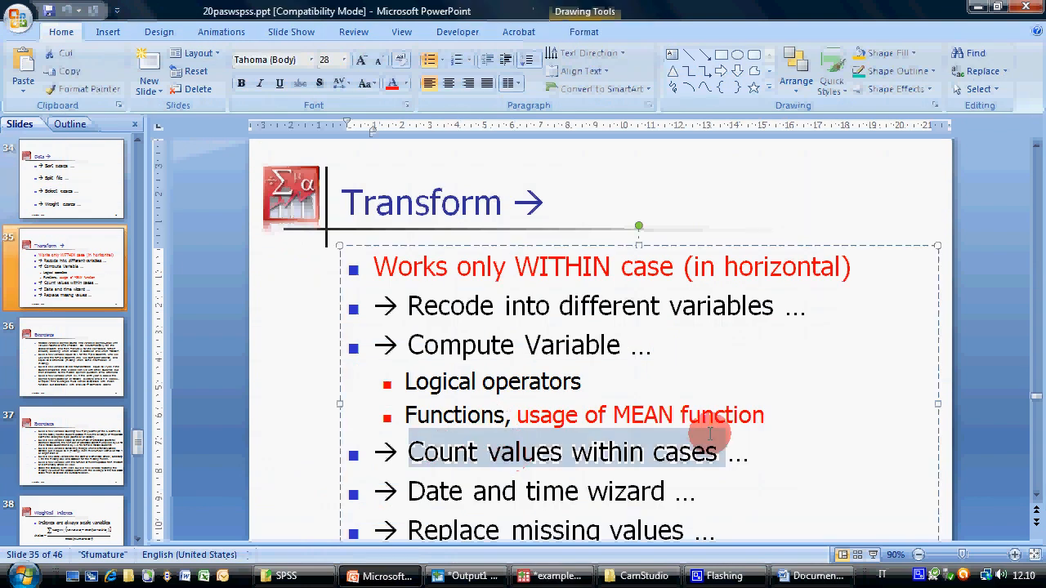
pyautogui.click(545, 459)
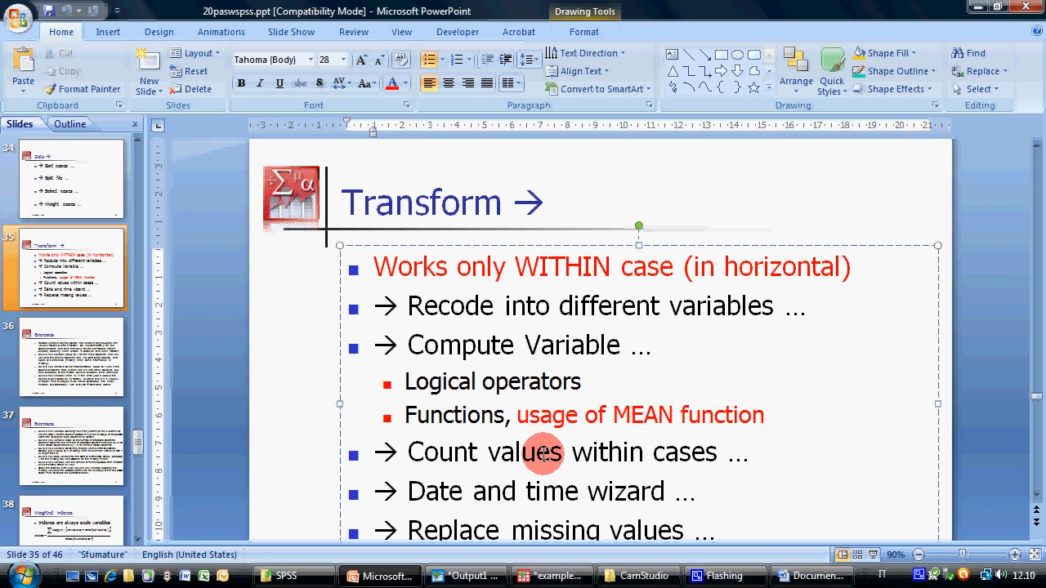
# Return to the PASW data editor, select the row of case 103 and examine its course variables from Stat to CLawB
pyautogui.hotkey('alt', 'Tab')
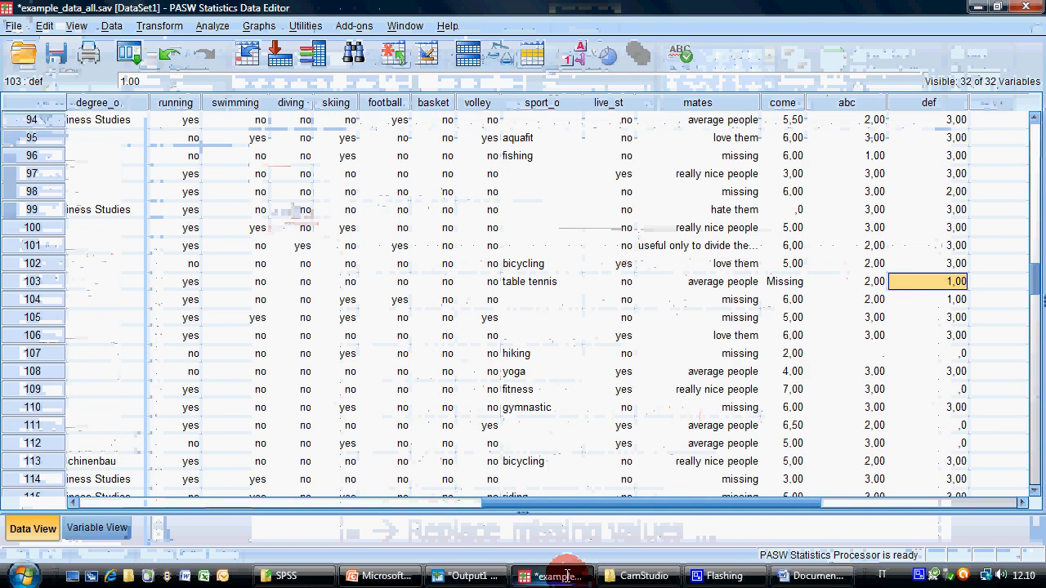
pyautogui.moveTo(571, 502); pyautogui.dragTo(67, 320)
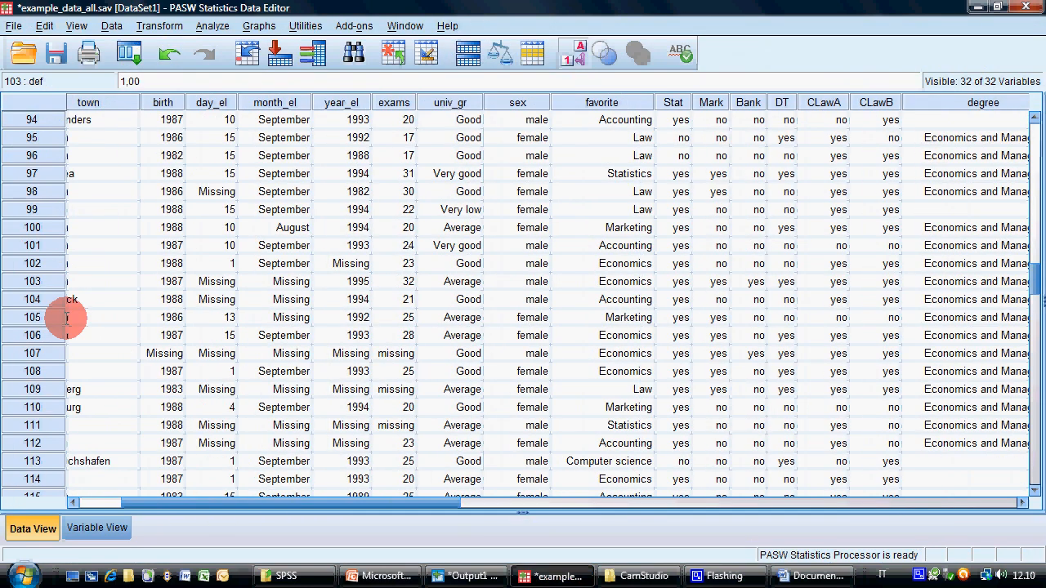
pyautogui.click(32, 281)
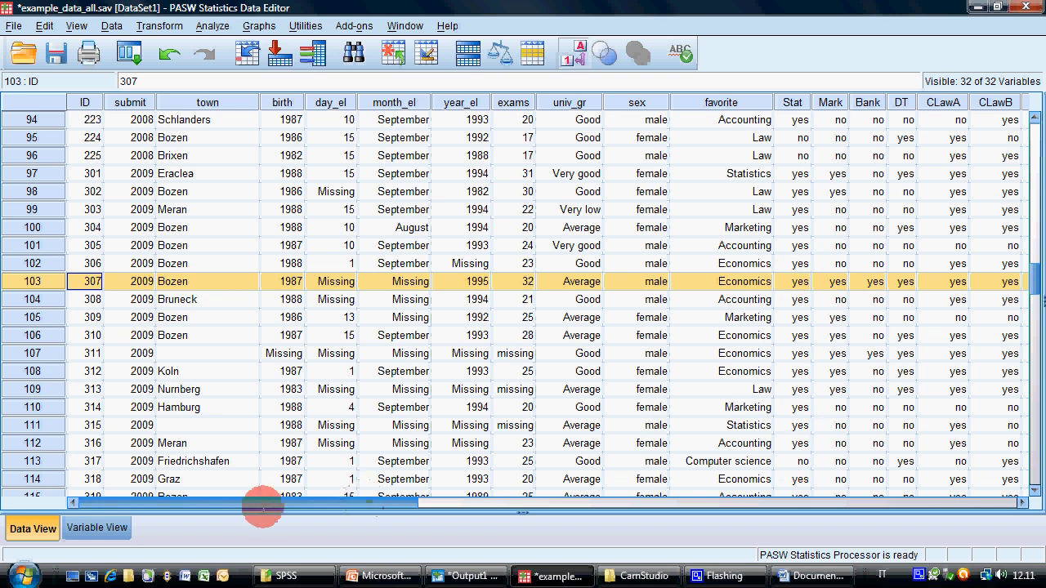
pyautogui.moveTo(263, 508); pyautogui.dragTo(401, 481)
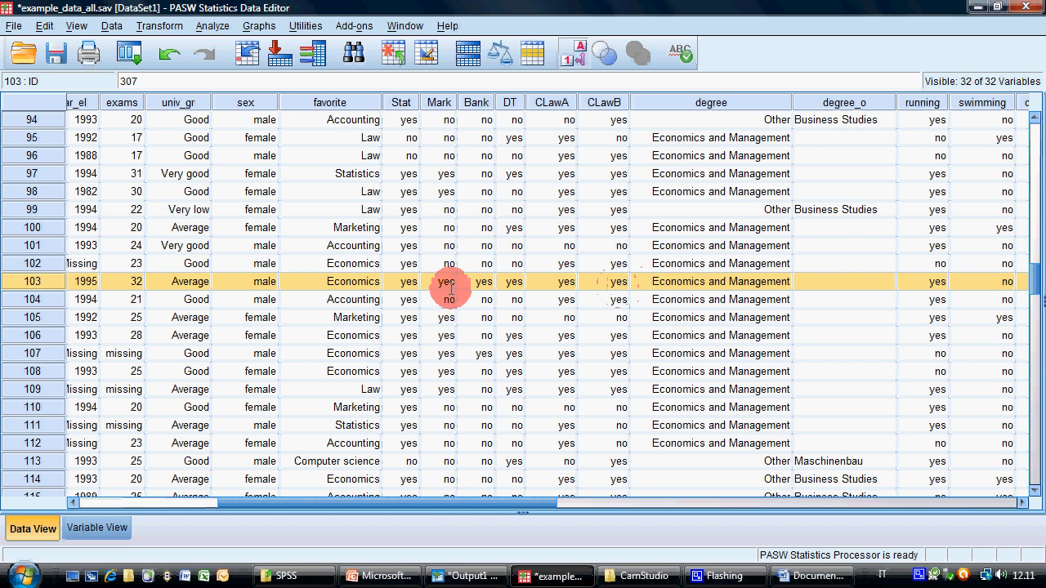
# Highlight the Stat to CLawB entries of cases 102 and 100 to examine which courses each passed
pyautogui.moveTo(406, 263); pyautogui.dragTo(604, 264)
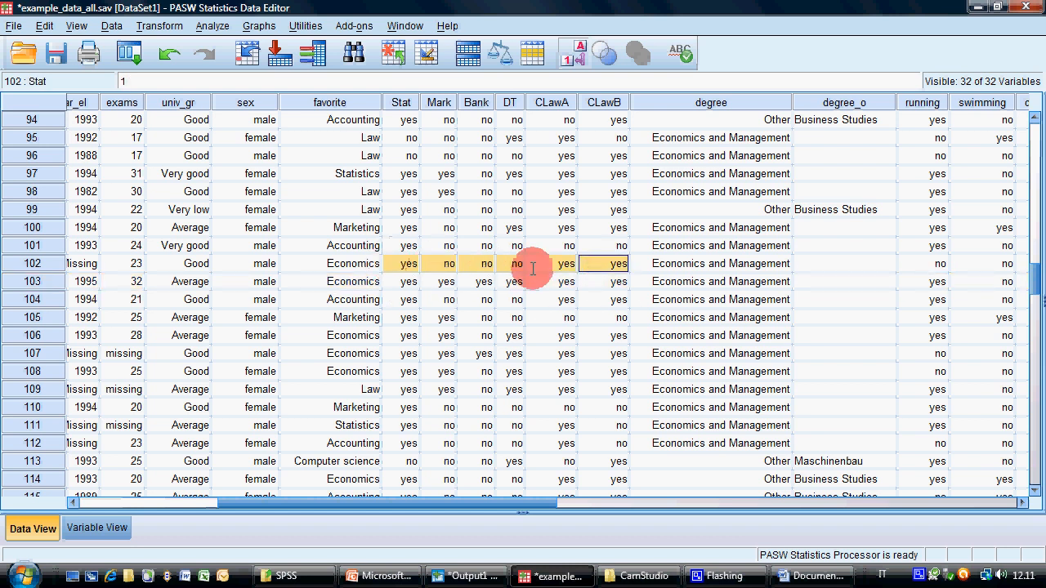
pyautogui.moveTo(408, 228); pyautogui.dragTo(603, 229)
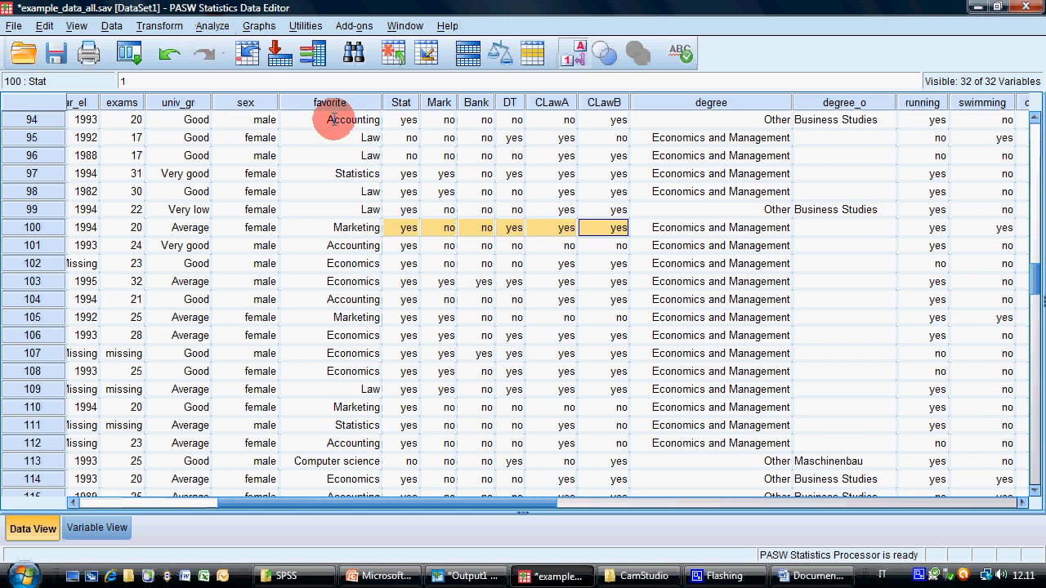
pyautogui.doubleClick(409, 227)
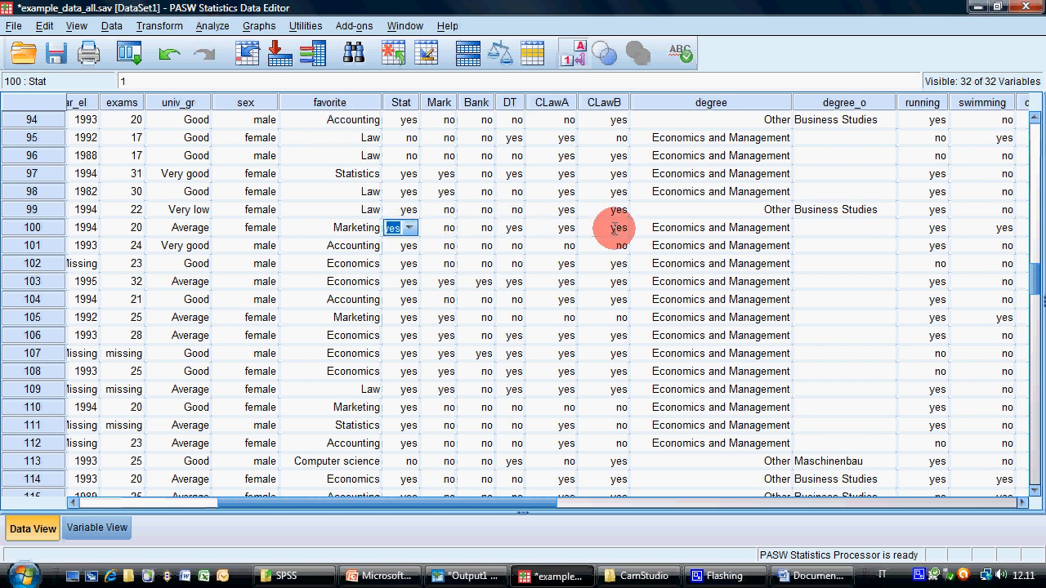
pyautogui.click(649, 222)
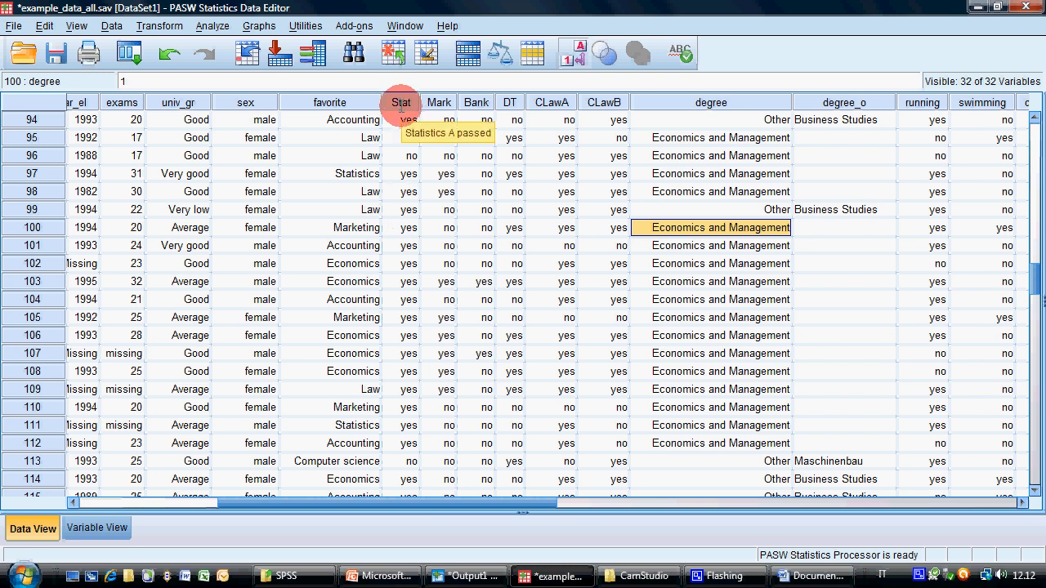
# Highlight the whole columns from Stat to CLawB to examine the set of course variables
pyautogui.moveTo(401, 102); pyautogui.dragTo(613, 100)
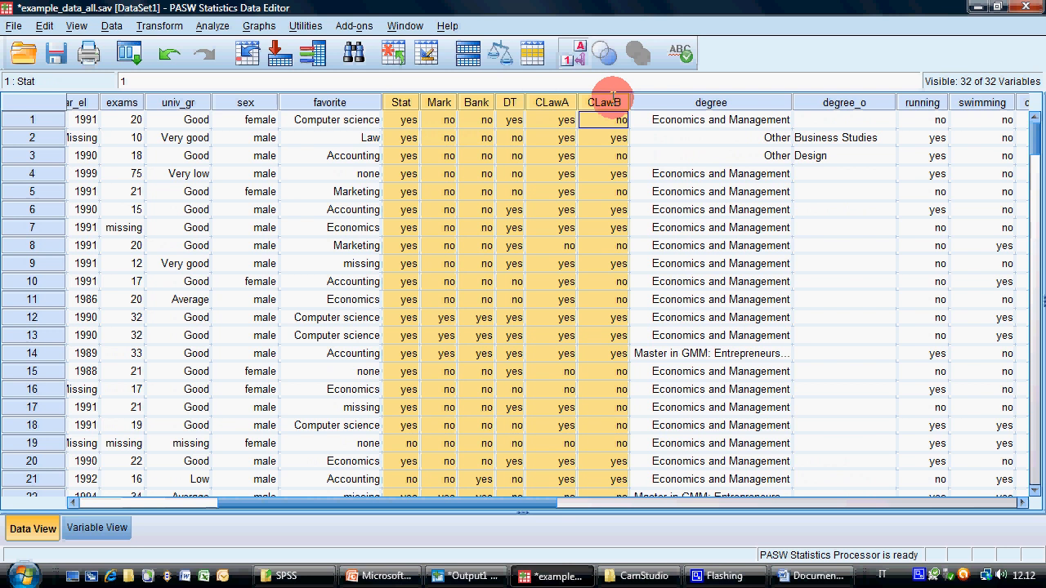
pyautogui.doubleClick(601, 263)
pyautogui.click(643, 243)
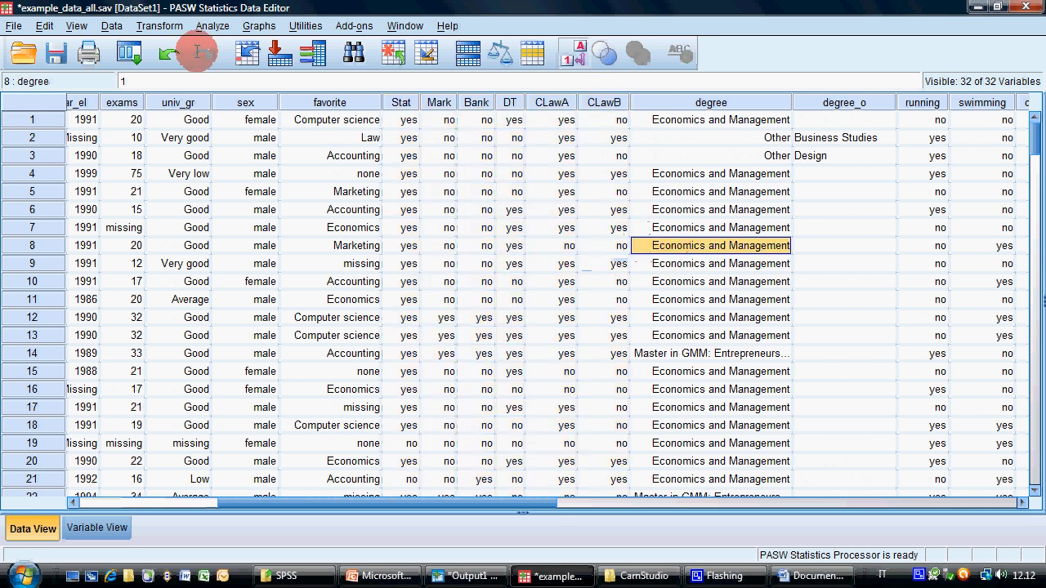
# Start Count Values within Cases and name the target variable how_many
pyautogui.click(161, 26)
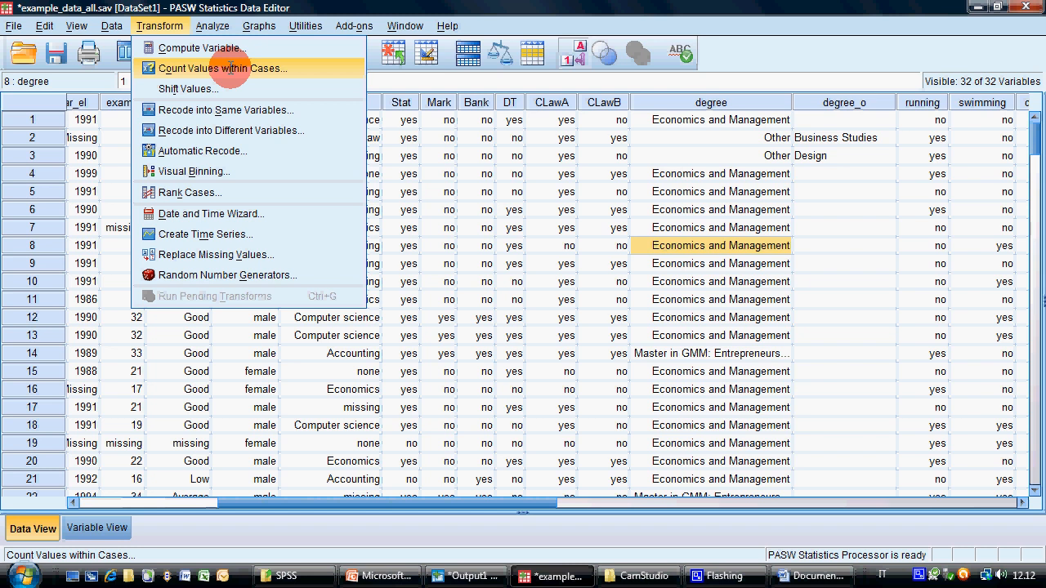
pyautogui.click(231, 68)
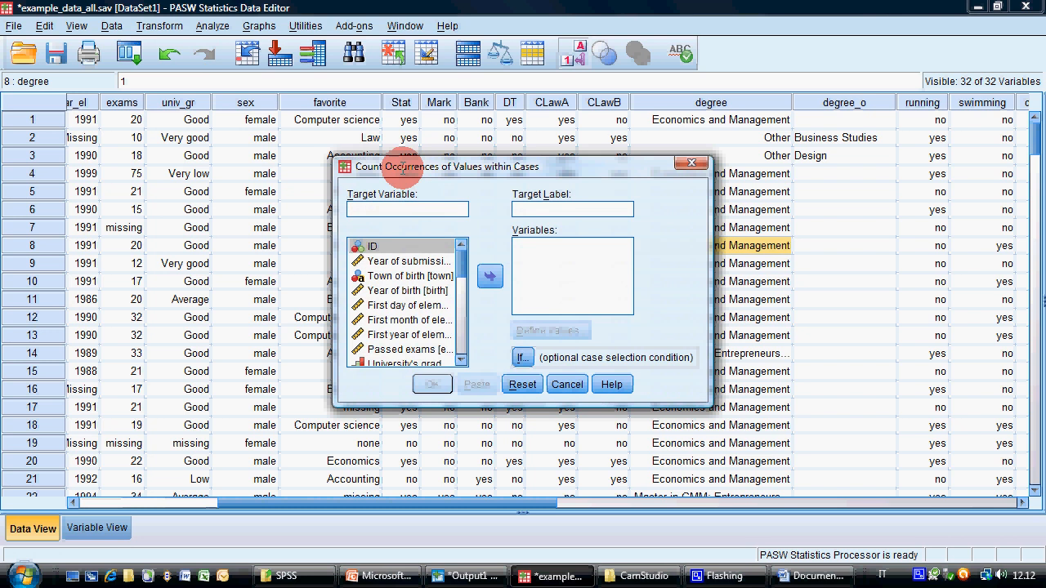
pyautogui.write('how_many')
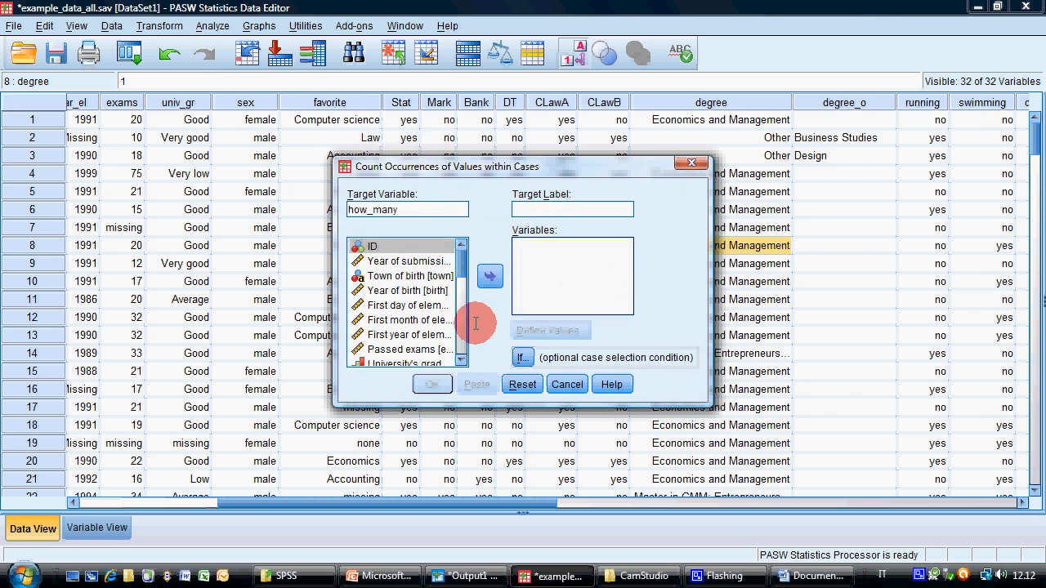
# Add the six passed-course variables to the count: Statistics A, Marketing A, Banking A, Decision Theory and both Commercial Law courses
pyautogui.scroll(-3, 458, 273)
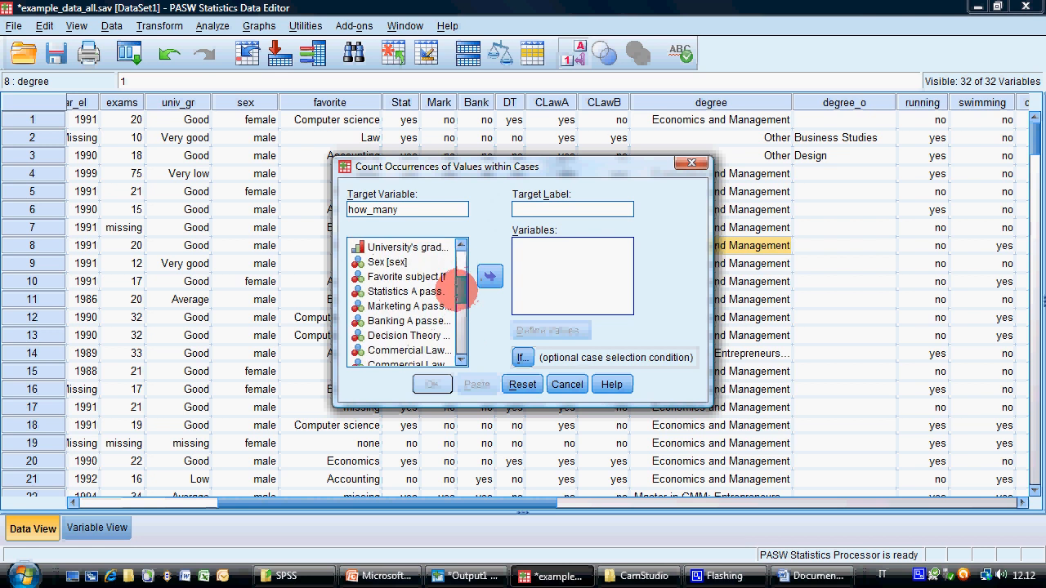
pyautogui.doubleClick(425, 290)
pyautogui.doubleClick(425, 291)
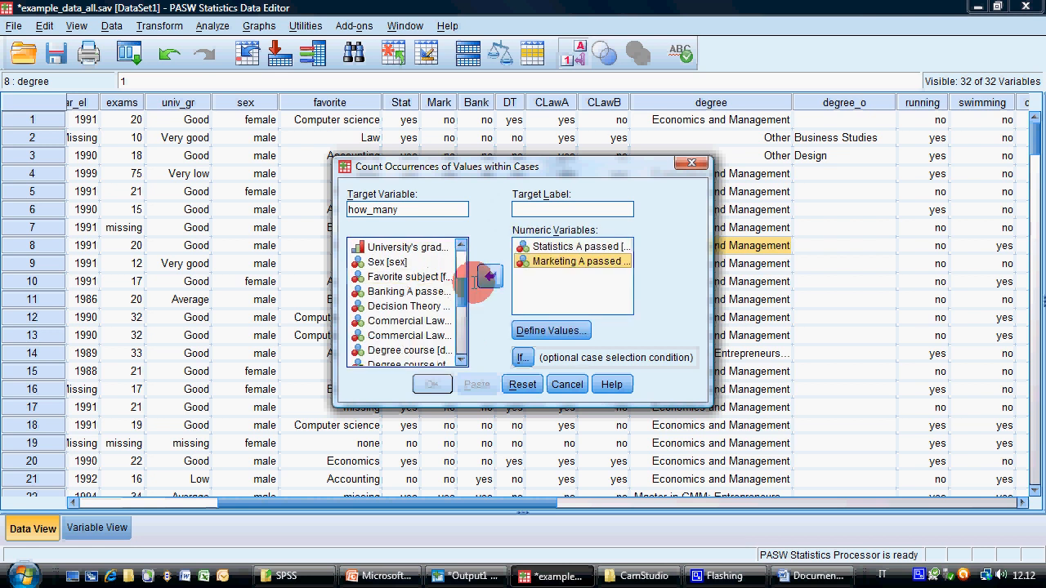
pyautogui.doubleClick(425, 291)
pyautogui.doubleClick(421, 292)
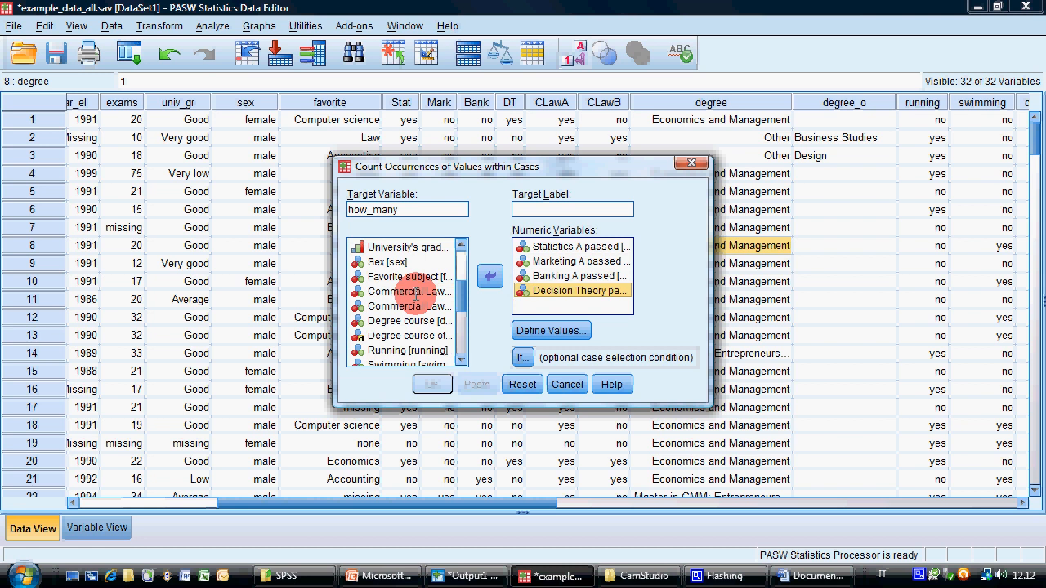
pyautogui.doubleClick(415, 293)
pyautogui.click(489, 277)
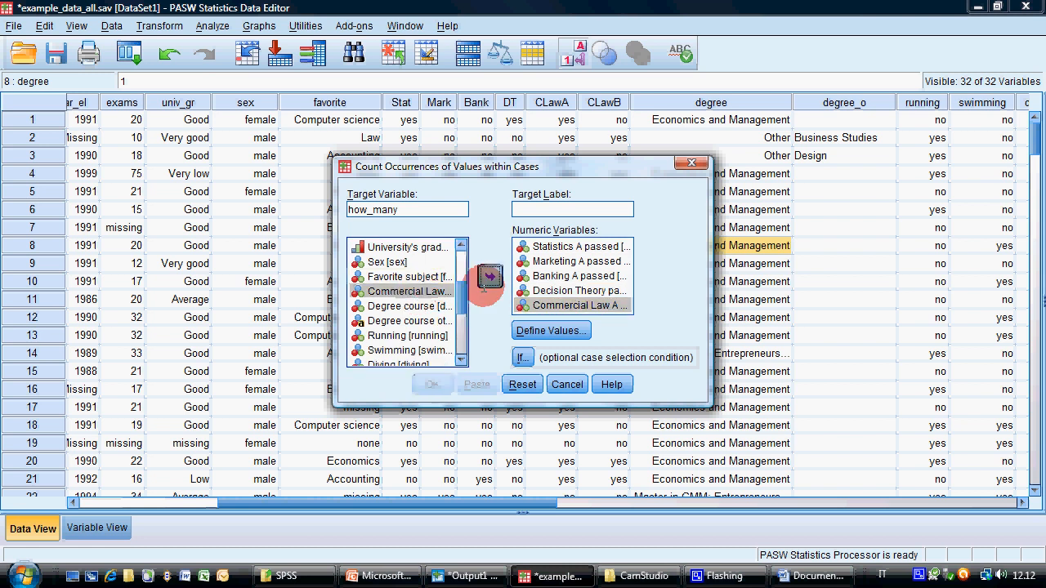
pyautogui.click(569, 333)
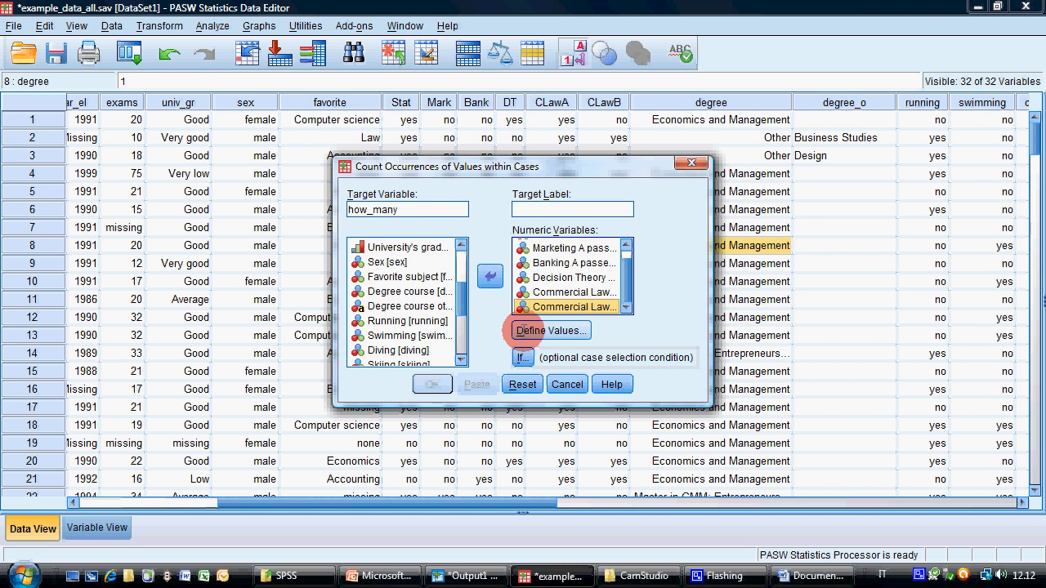
# Define 1 as the value to count and run the how_many count
pyautogui.click(527, 330)
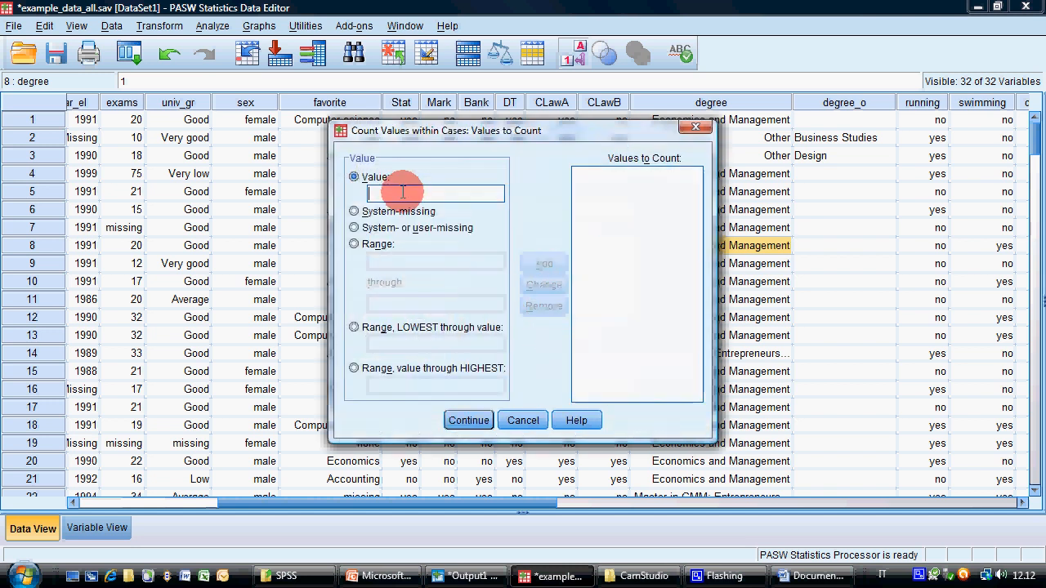
pyautogui.write('1')
pyautogui.click(544, 265)
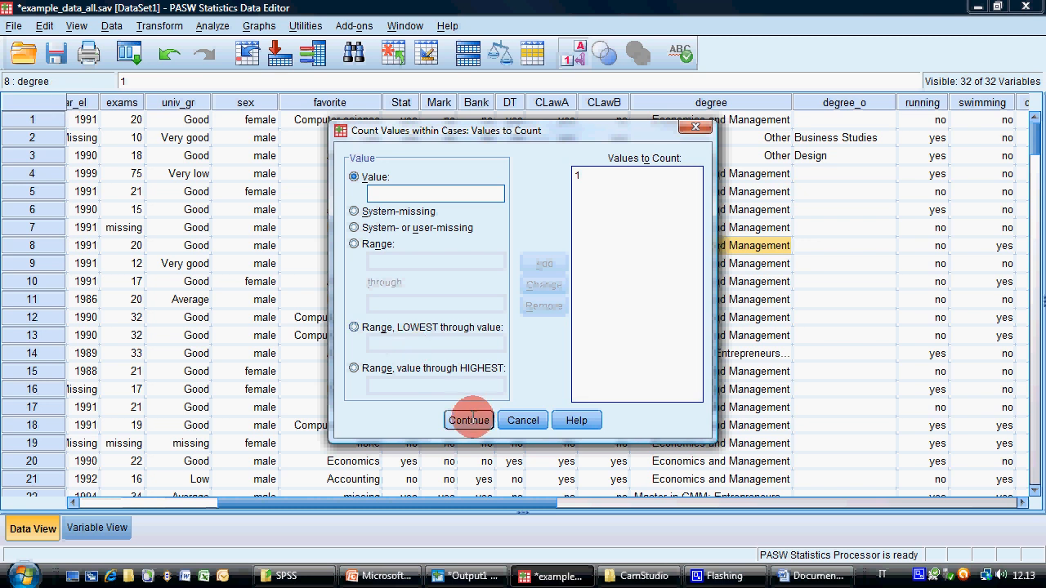
pyautogui.click(469, 418)
pyautogui.click(432, 384)
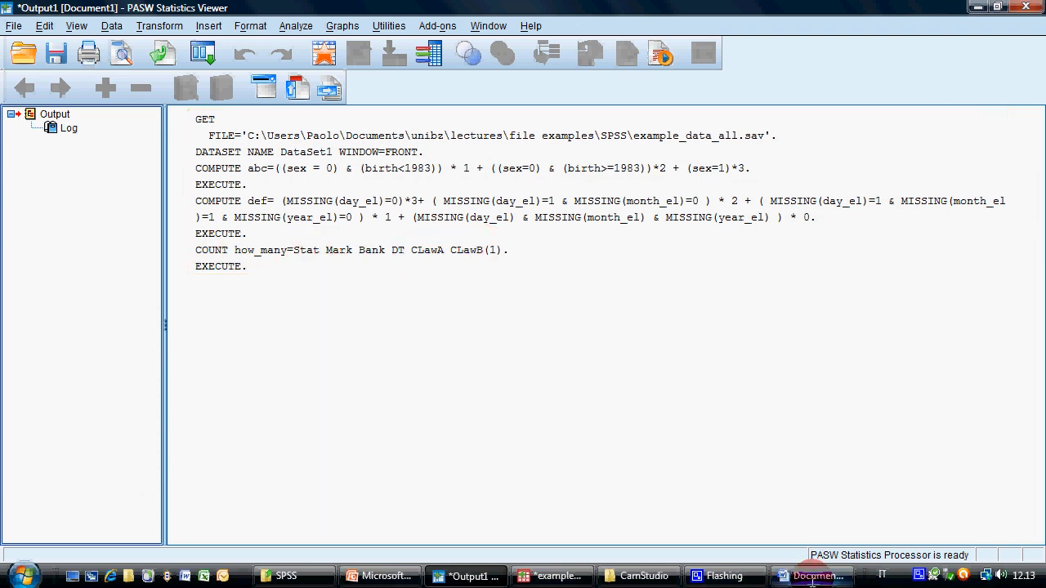
# Return to the data editor, look over the new how_many column and select case 27's value
pyautogui.click(558, 575)
pyautogui.moveTo(349, 499); pyautogui.dragTo(800, 501)
pyautogui.scroll(-6, 458, 155)
pyautogui.scroll(-3, 470, 168)
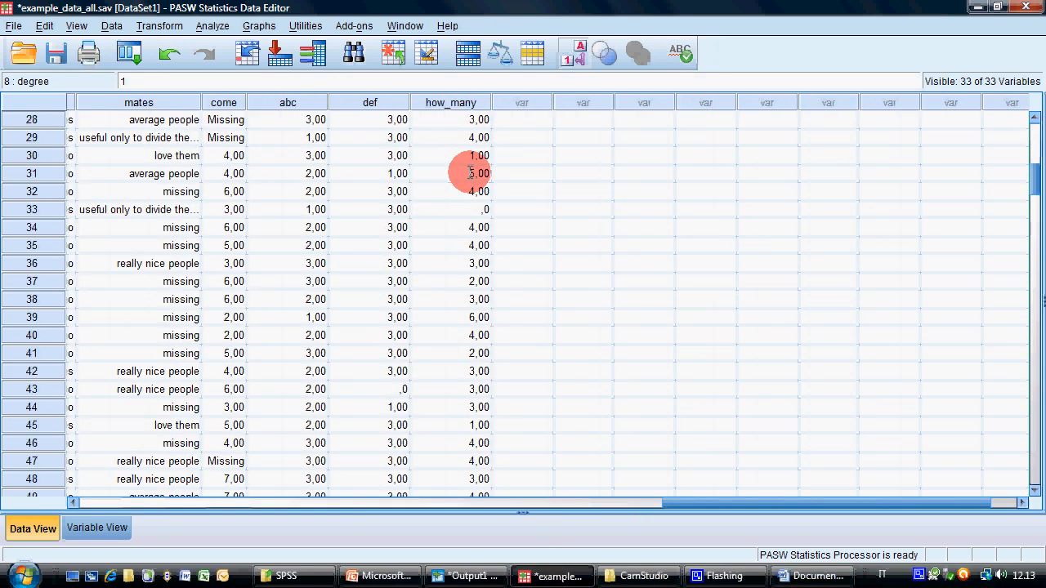
pyautogui.scroll(1, 474, 204)
pyautogui.click(462, 155)
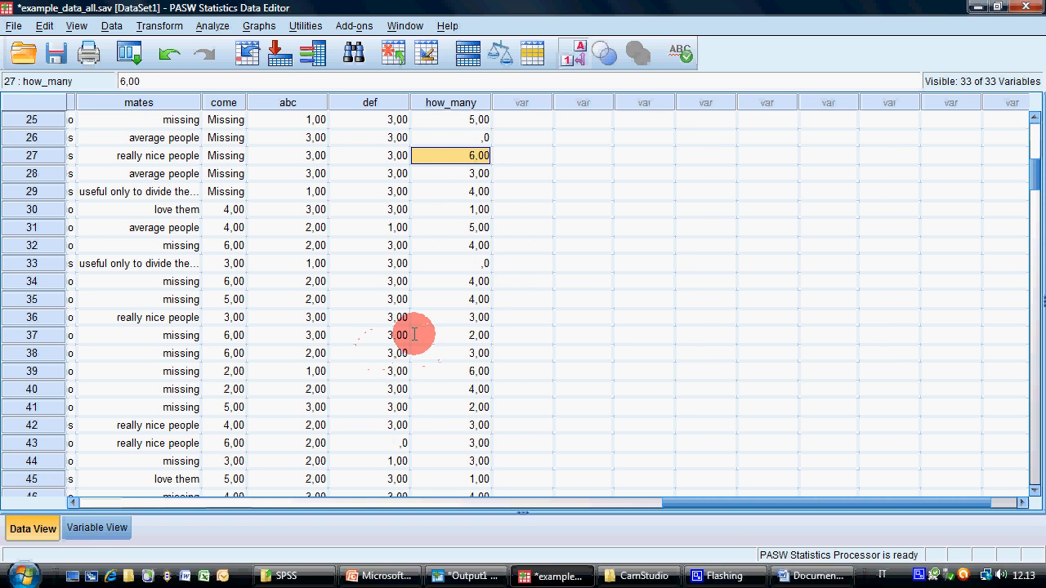
# Check case 27's course entries from Stat to CLawB against its how_many value
pyautogui.press('Home')
pyautogui.press('Right')
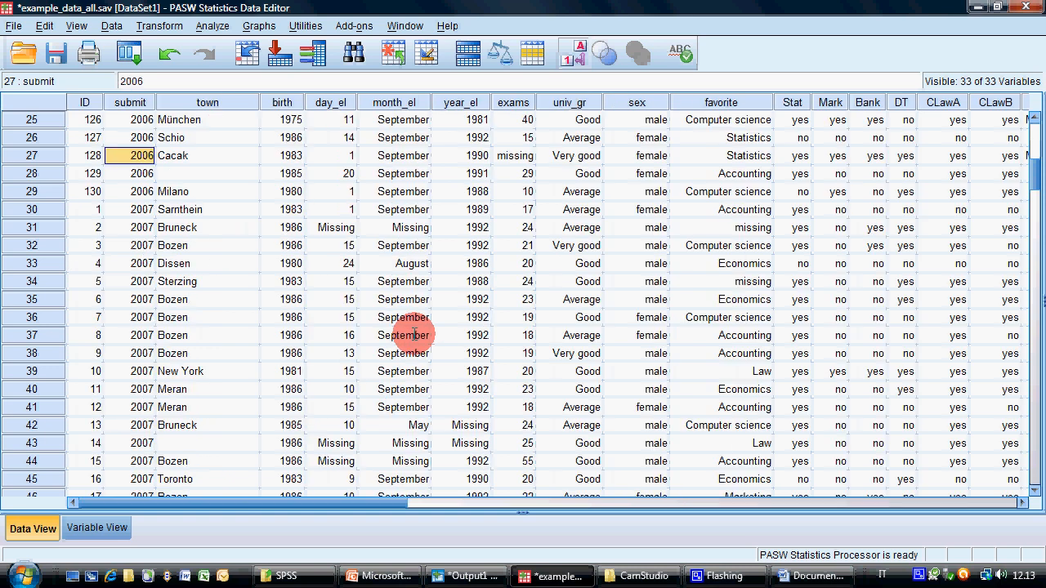
pyautogui.press('Right')
pyautogui.press('Right')
pyautogui.press('Right')
pyautogui.press('Right')
pyautogui.press('Right')
pyautogui.press('Right')
pyautogui.press('Right')
pyautogui.press('Right')
pyautogui.press('Right')
pyautogui.press('Right')
pyautogui.press('Right')
pyautogui.press('Right')
pyautogui.press('Right')
pyautogui.press('Left')
pyautogui.press('Left')
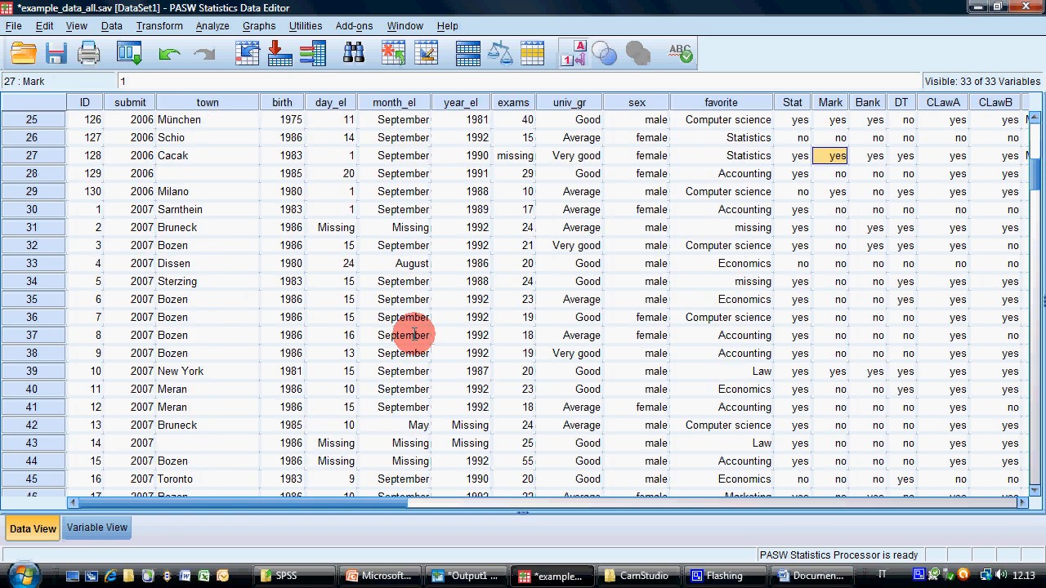
pyautogui.press('Right')
pyautogui.press('Right')
pyautogui.press('Right')
pyautogui.press('Right')
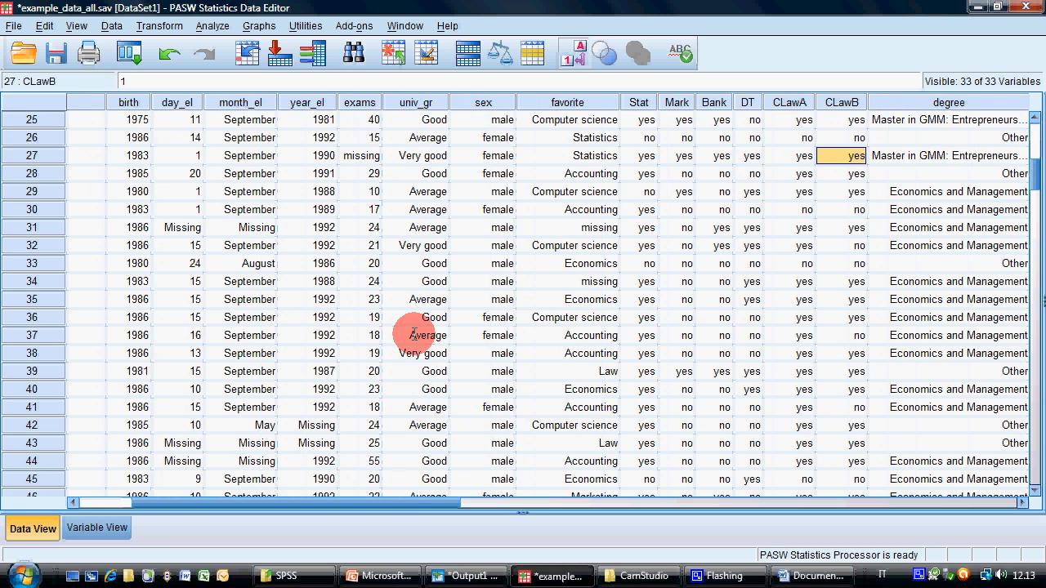
pyautogui.press('Right')
pyautogui.press('Right')
pyautogui.press('Right')
pyautogui.press('Right')
pyautogui.press('Right')
pyautogui.press('Right')
pyautogui.press('Right')
pyautogui.press('Right')
pyautogui.press('Right')
pyautogui.press('Right')
pyautogui.press('Right')
pyautogui.press('Right')
pyautogui.press('Right')
pyautogui.press('Right')
pyautogui.press('Right')
pyautogui.press('Right')
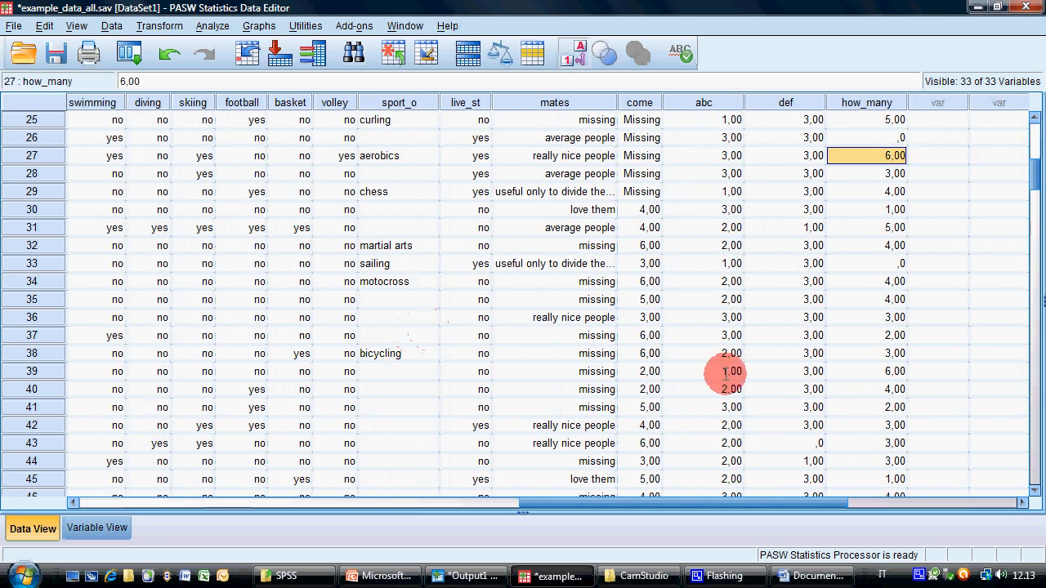
# Look through the how_many values across the cases and select the one of case 19
pyautogui.scroll(-16, 761, 348)
pyautogui.scroll(-3, 761, 348)
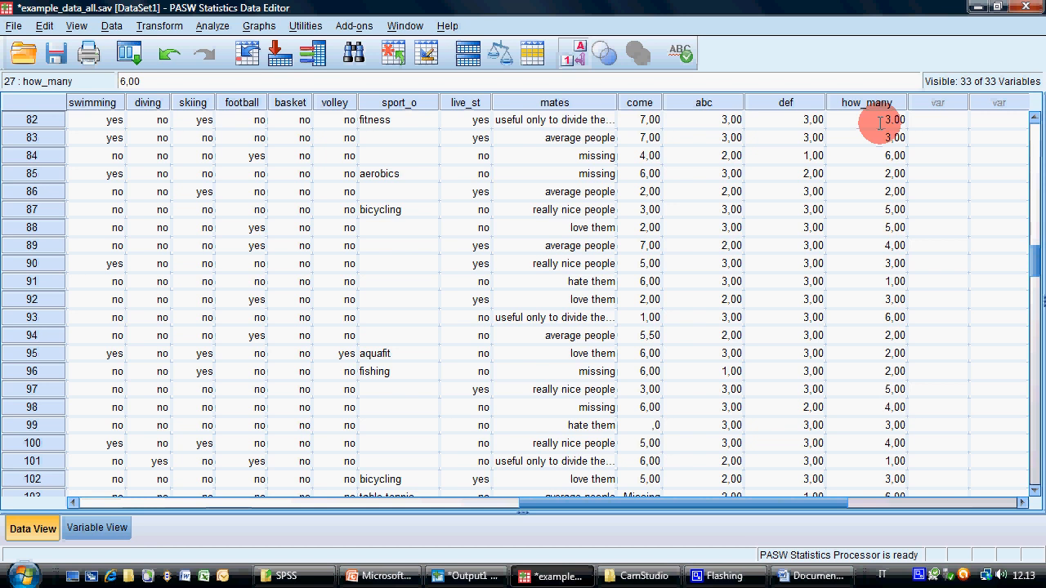
pyautogui.moveTo(1030, 257); pyautogui.dragTo(1030, 122)
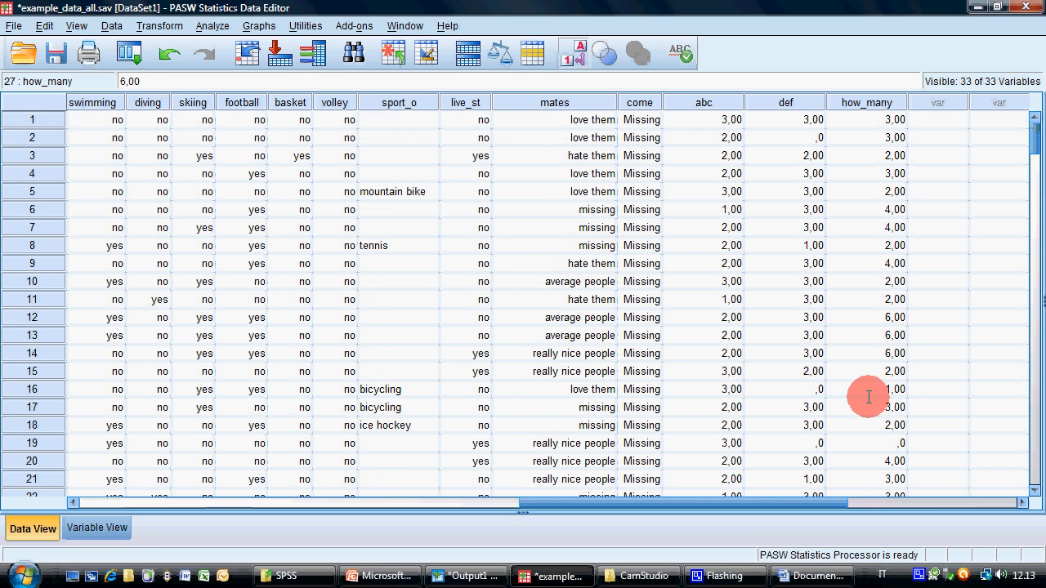
pyautogui.click(864, 441)
# Go through case 19's course entries from Stat to CLawB to verify its count
pyautogui.press('Home')
pyautogui.press('Right')
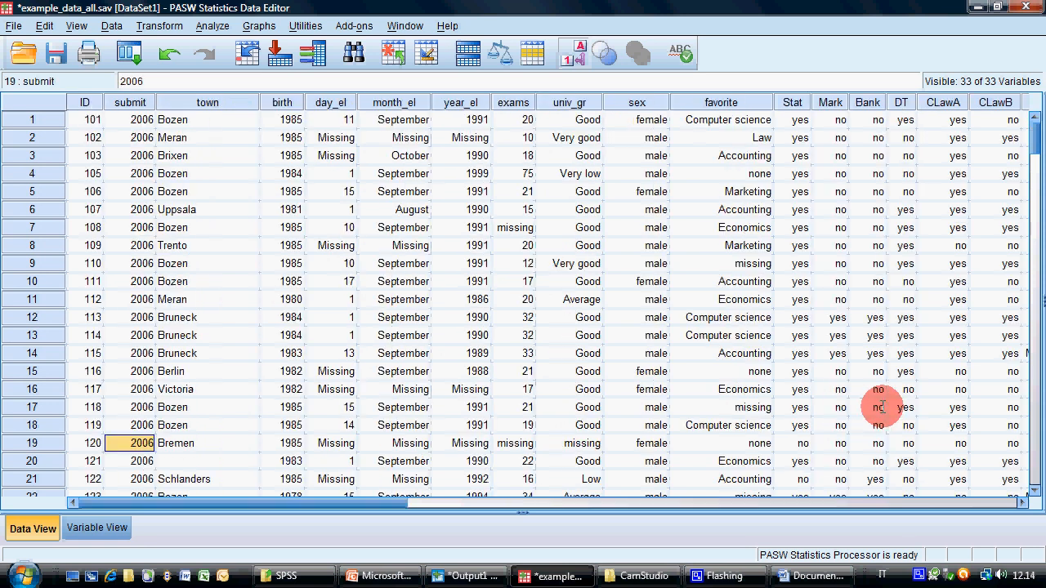
pyautogui.press('Right')
pyautogui.press('Right')
pyautogui.press('Right')
pyautogui.press('Right')
pyautogui.press('Right')
pyautogui.press('Right')
pyautogui.press('Right')
pyautogui.press('Right')
pyautogui.press('Right')
pyautogui.press('Left')
pyautogui.press('Left')
pyautogui.press('Left')
pyautogui.press('Left')
pyautogui.press('Right')
pyautogui.press('Right')
pyautogui.press('Right')
pyautogui.press('Right')
pyautogui.press('Right')
pyautogui.press('Right')
pyautogui.press('Right')
pyautogui.press('Right')
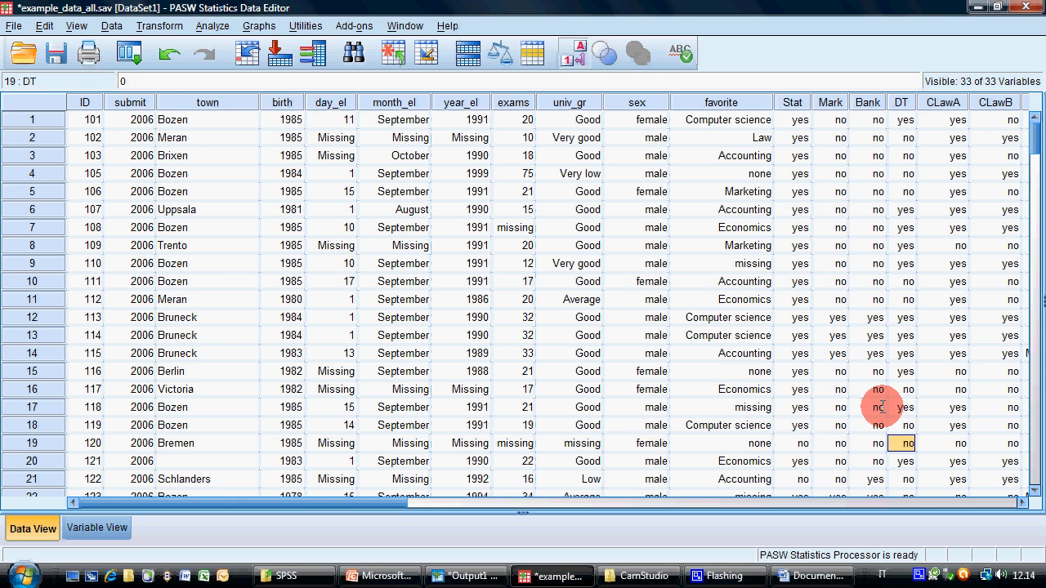
pyautogui.press('Right')
pyautogui.press('Right')
pyautogui.press('Left')
pyautogui.press('Left')
pyautogui.press('Left')
pyautogui.press('Left')
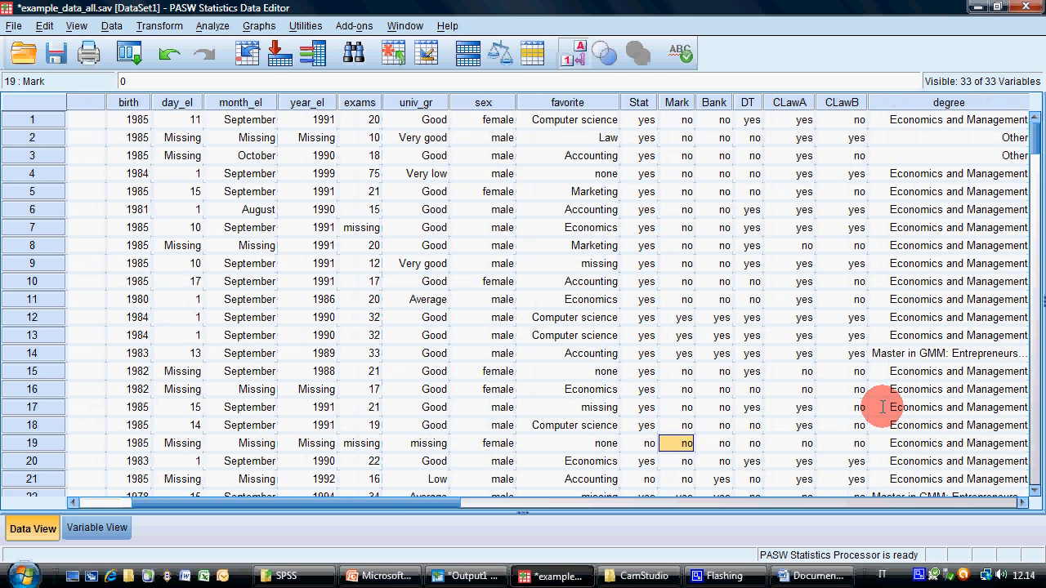
pyautogui.press('Right')
pyautogui.press('Right')
pyautogui.press('Right')
pyautogui.press('Left')
pyautogui.press('Left')
pyautogui.press('Left')
pyautogui.press('Left')
pyautogui.press('Left')
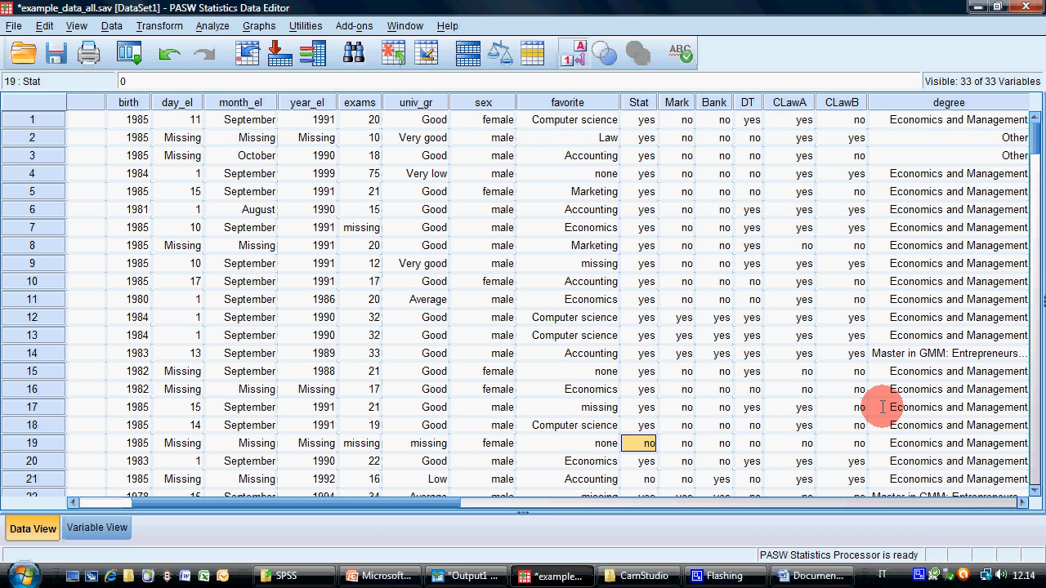
pyautogui.press('Right')
pyautogui.press('Right')
pyautogui.press('Left')
pyautogui.press('Left')
# Highlight case 19's cells from Stat to CLawB to show the entries behind its how_many value
pyautogui.hotkey('shift', 'Right')
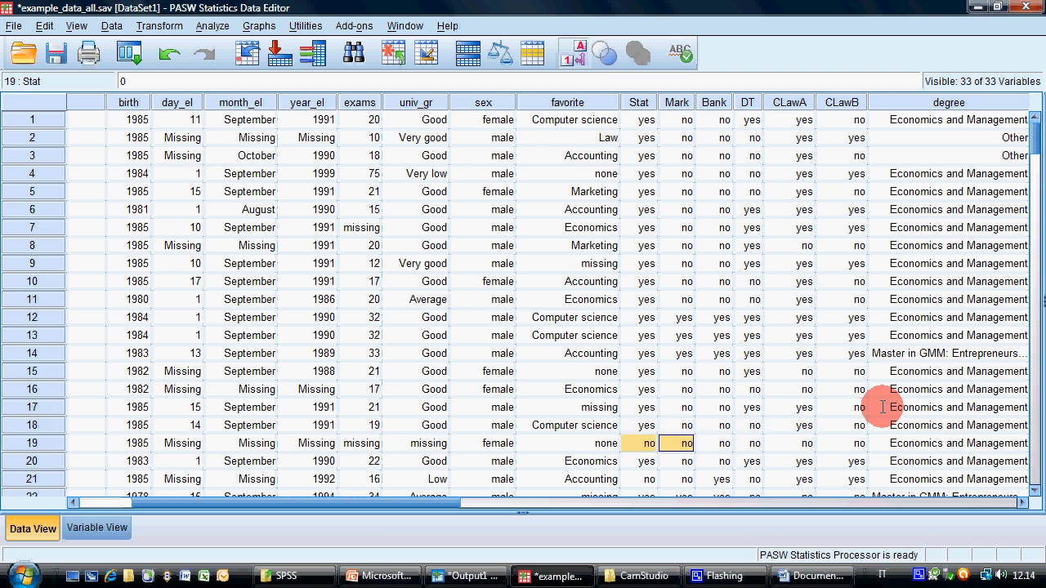
pyautogui.hotkey('shift', 'Right')
pyautogui.hotkey('shift', 'Right')
pyautogui.hotkey('shift', 'Right')
pyautogui.hotkey('shift', 'Right')
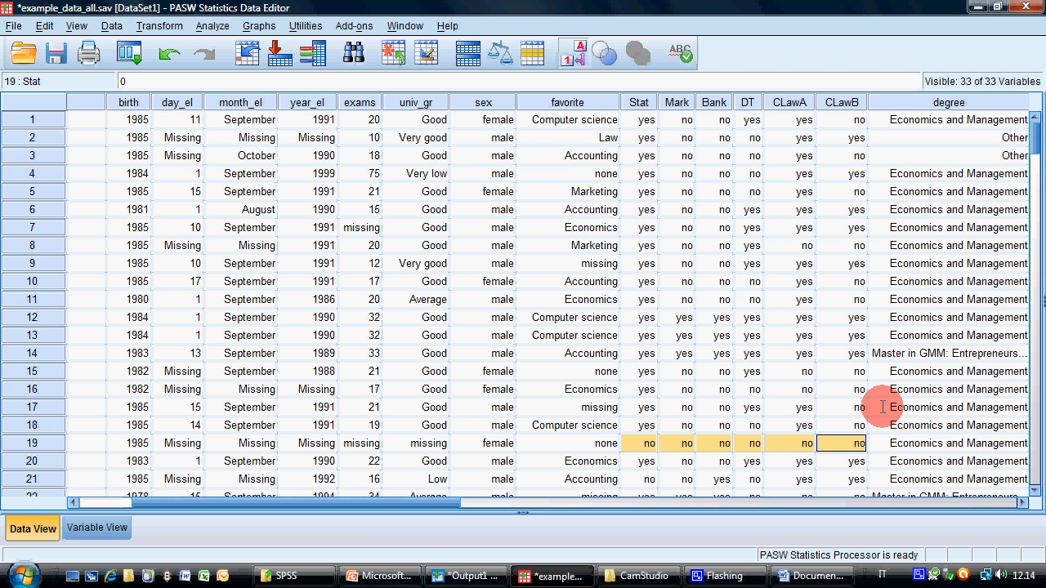
pyautogui.press('Right')
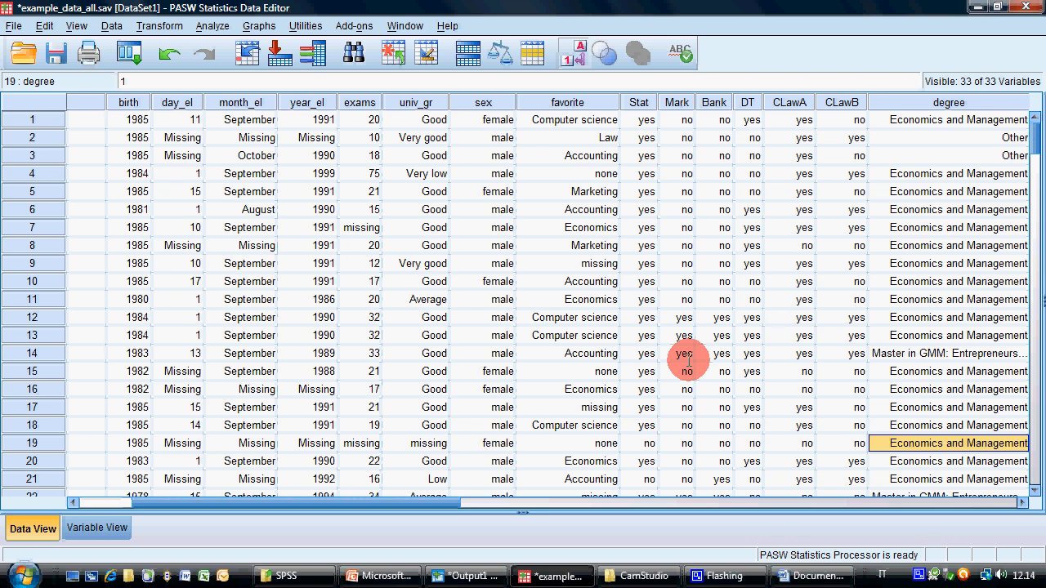
# Switch to the PowerPoint presentation, highlight "Date and time wizard" on the Transform slide and return to the PASW data editor
pyautogui.click(378, 576)
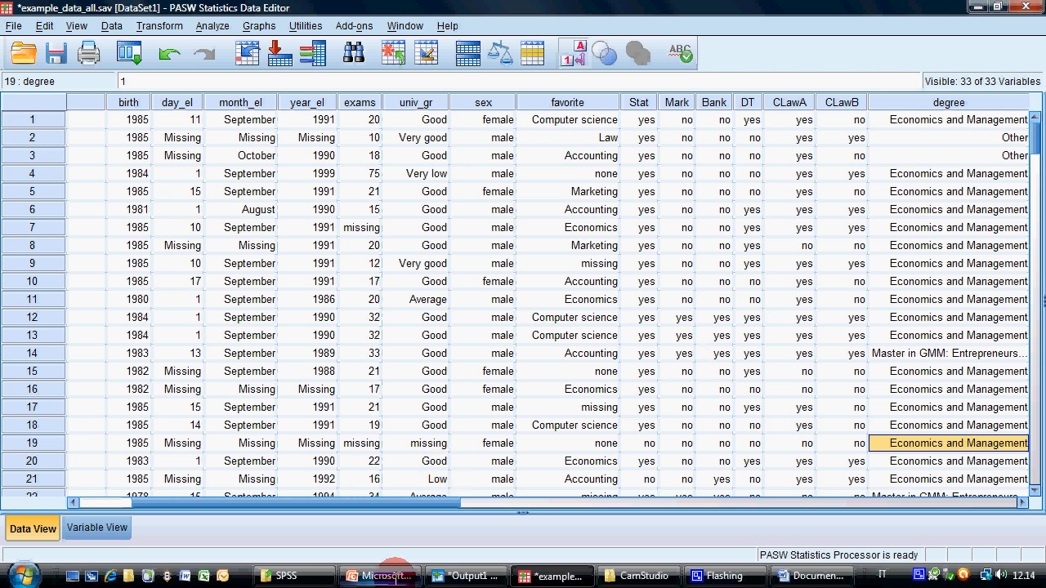
pyautogui.scroll(-1, 496, 437)
pyautogui.moveTo(413, 452); pyautogui.dragTo(580, 441)
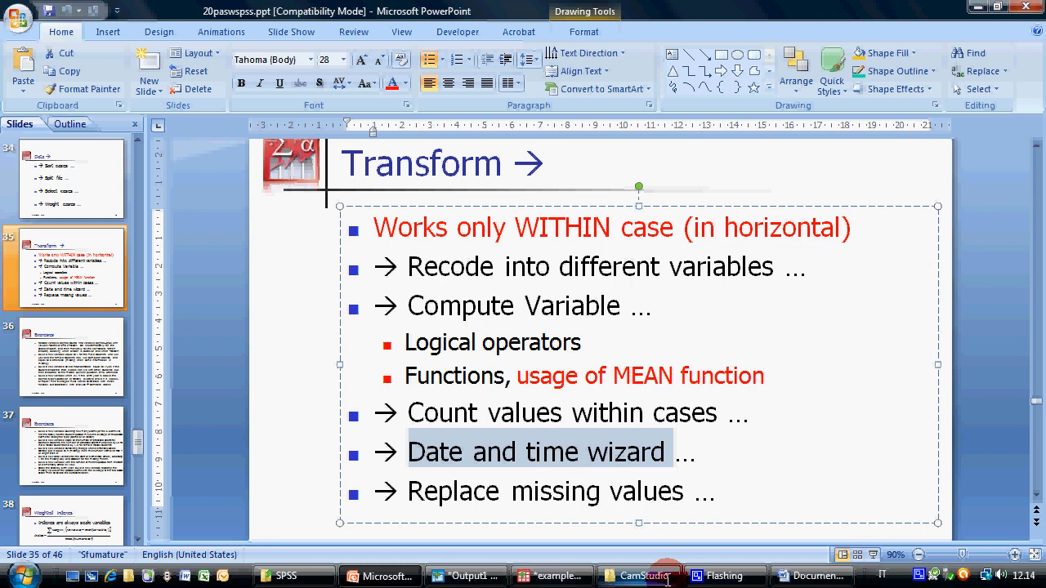
pyautogui.click(535, 576)
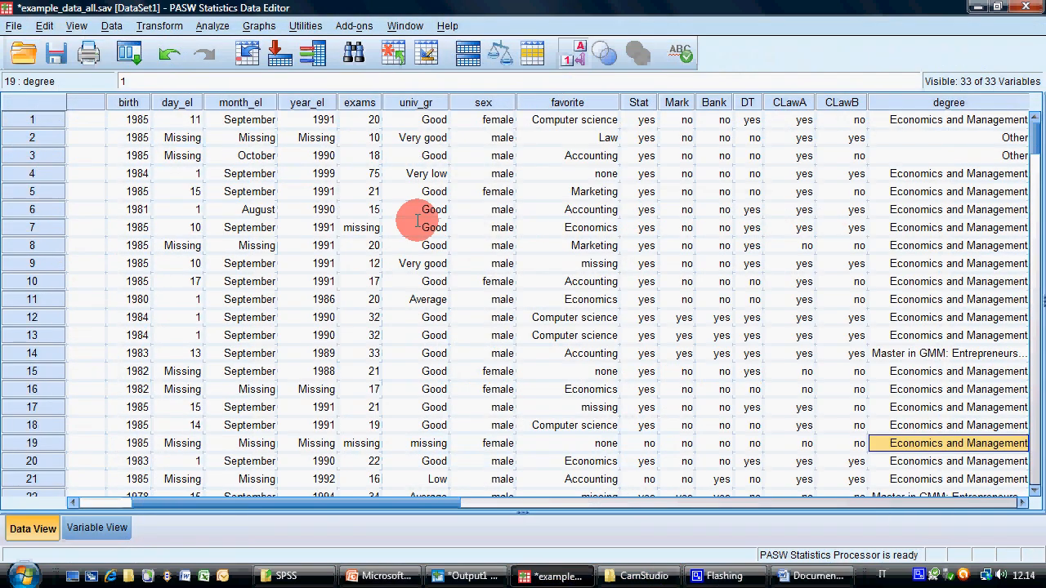
# Select the day_el, month_el and year_el columns in turn to point out the separate parts of the elementary school start date
pyautogui.click(433, 281)
pyautogui.moveTo(416, 502); pyautogui.dragTo(360, 502)
pyautogui.click(333, 102)
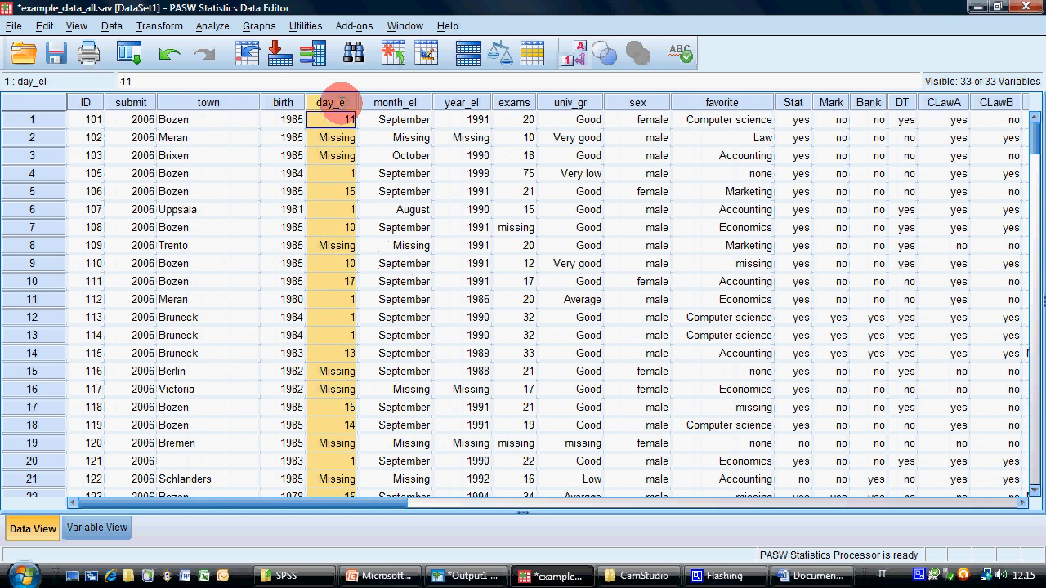
pyautogui.click(406, 102)
pyautogui.click(459, 102)
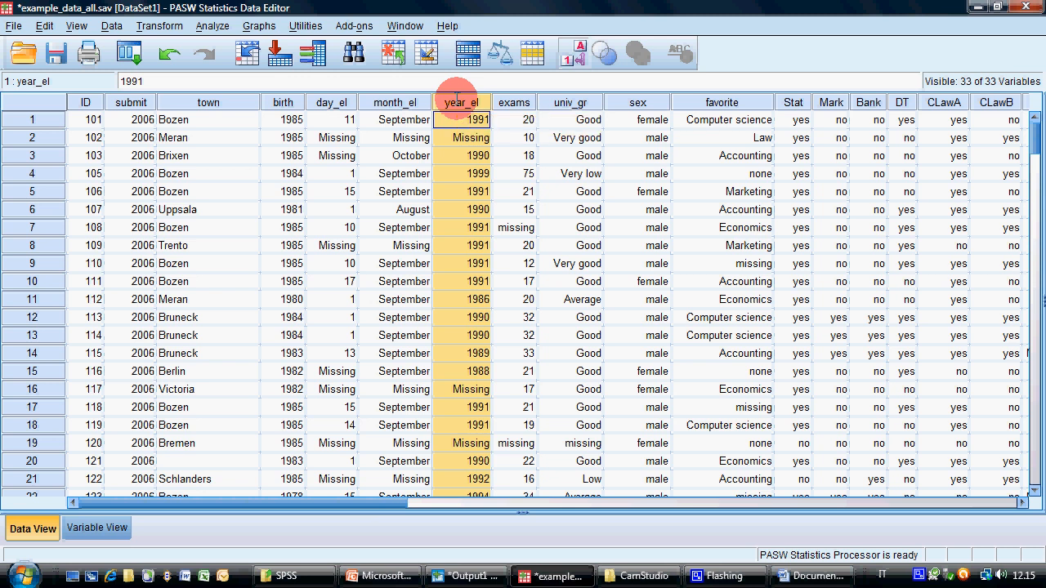
# Examine the day_el, month_el and year_el entries of cases 8 and 3 for missing date parts
pyautogui.click(343, 243)
pyautogui.click(409, 245)
pyautogui.click(454, 243)
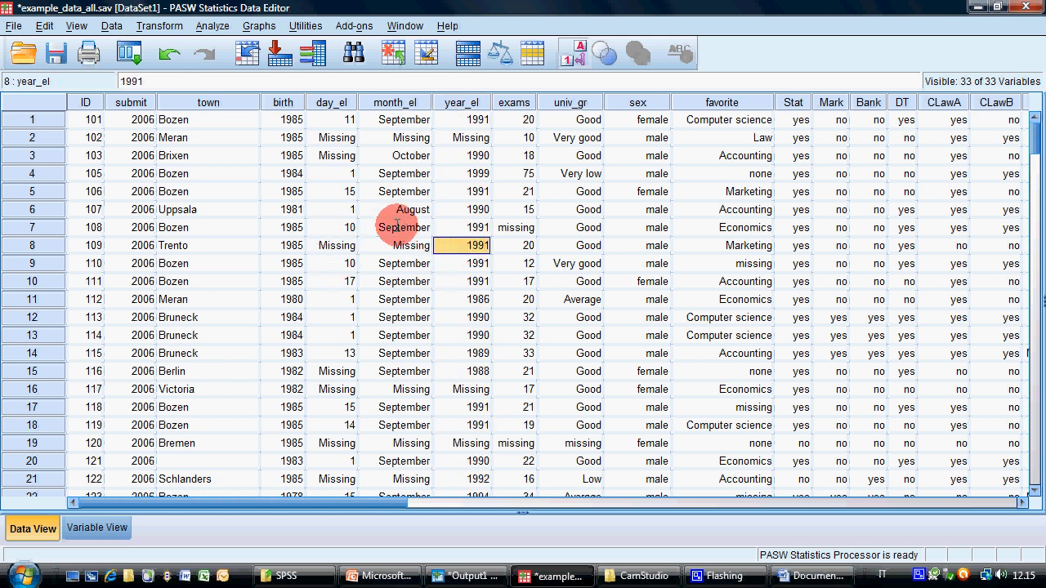
pyautogui.moveTo(343, 155); pyautogui.dragTo(463, 159)
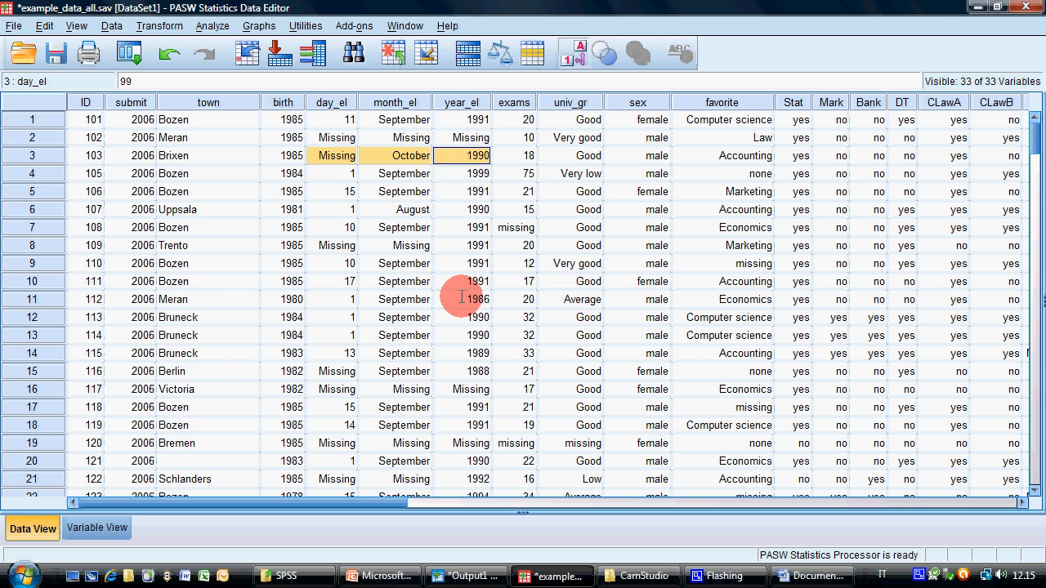
pyautogui.click(387, 247)
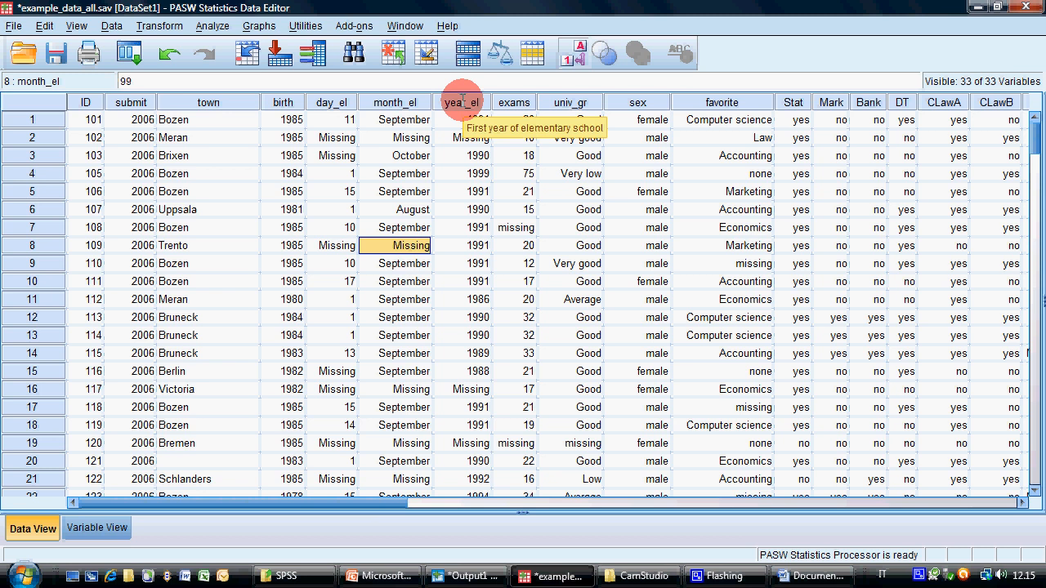
# Start the Date and Time Wizard for creating a date/time variable from variables holding parts of dates, and enlarge its variable assignment page
pyautogui.click(159, 26)
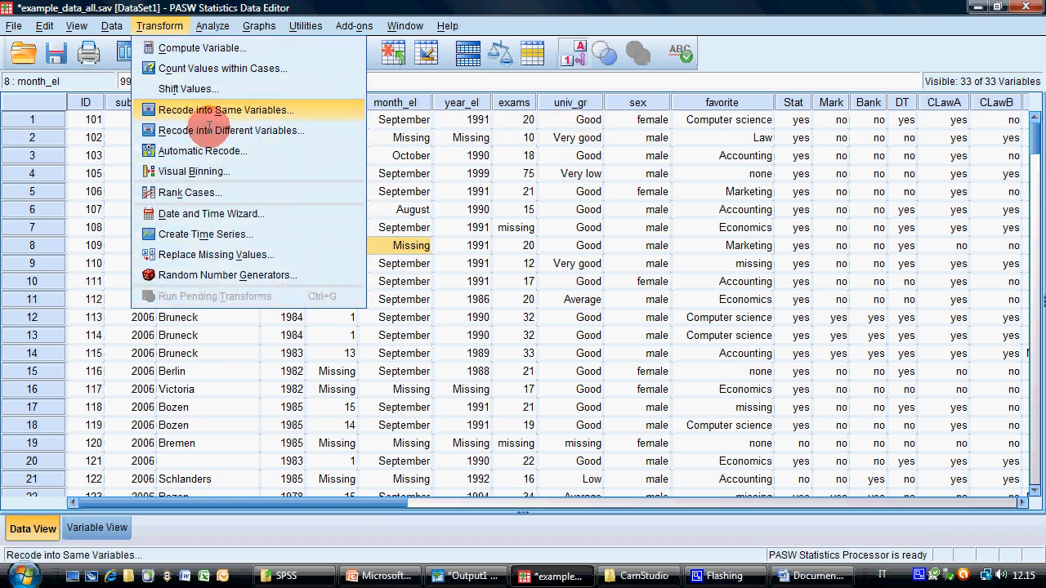
pyautogui.click(221, 214)
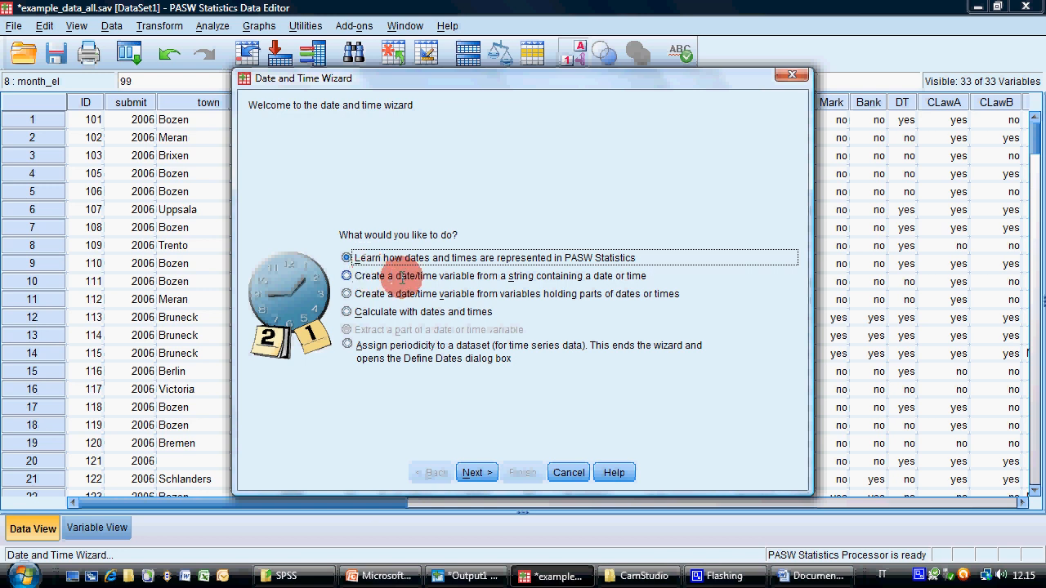
pyautogui.click(348, 294)
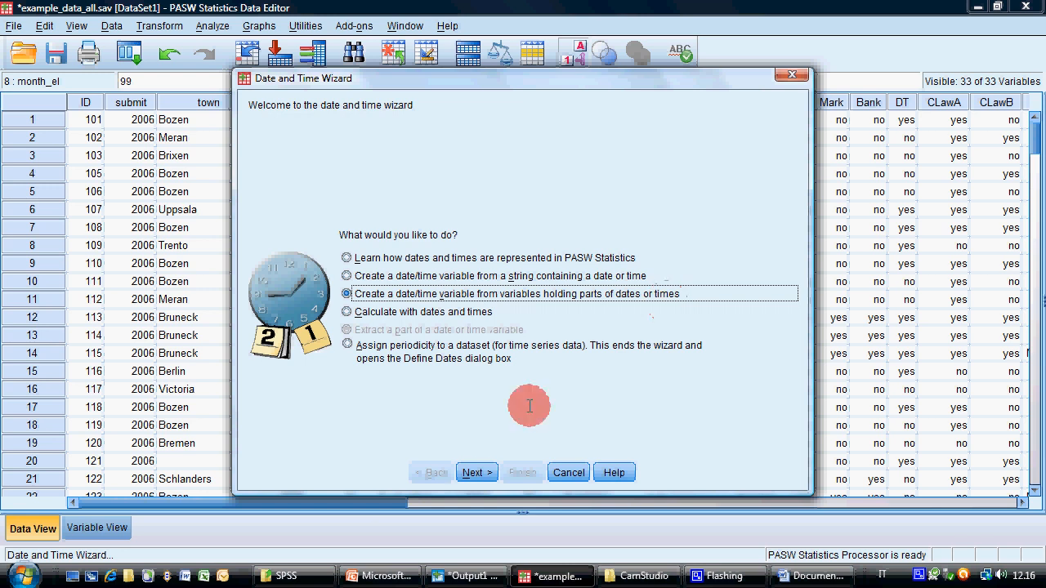
pyautogui.click(478, 472)
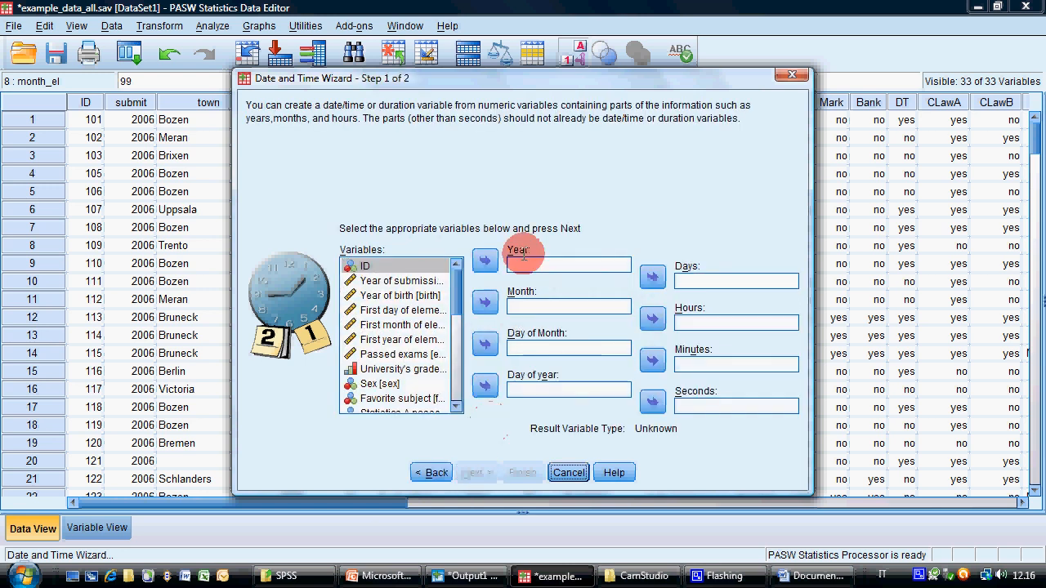
pyautogui.moveTo(231, 78); pyautogui.dragTo(185, 45)
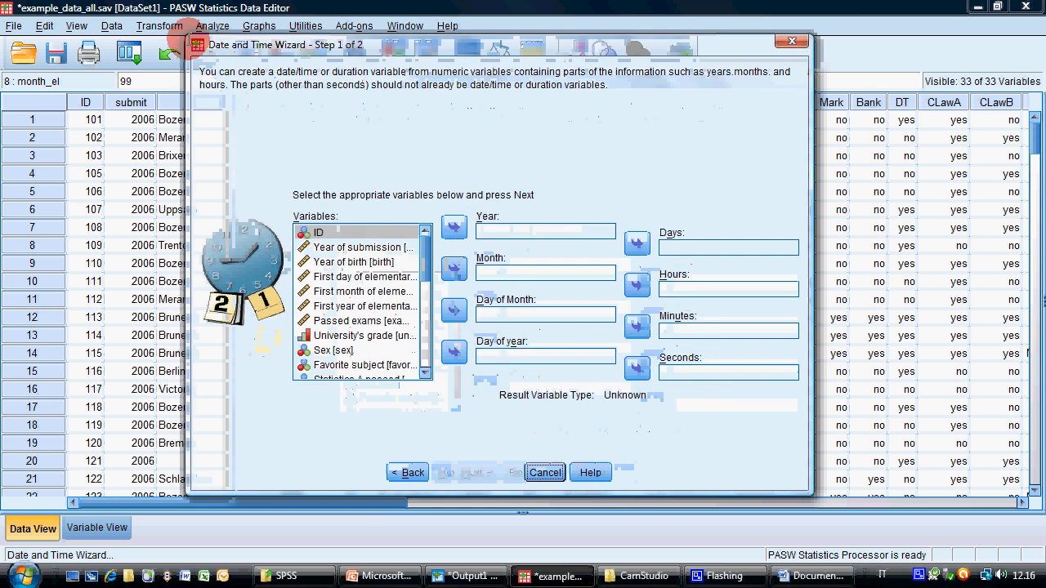
pyautogui.moveTo(343, 276); pyautogui.dragTo(692, 243)
pyautogui.moveTo(359, 277); pyautogui.dragTo(511, 272)
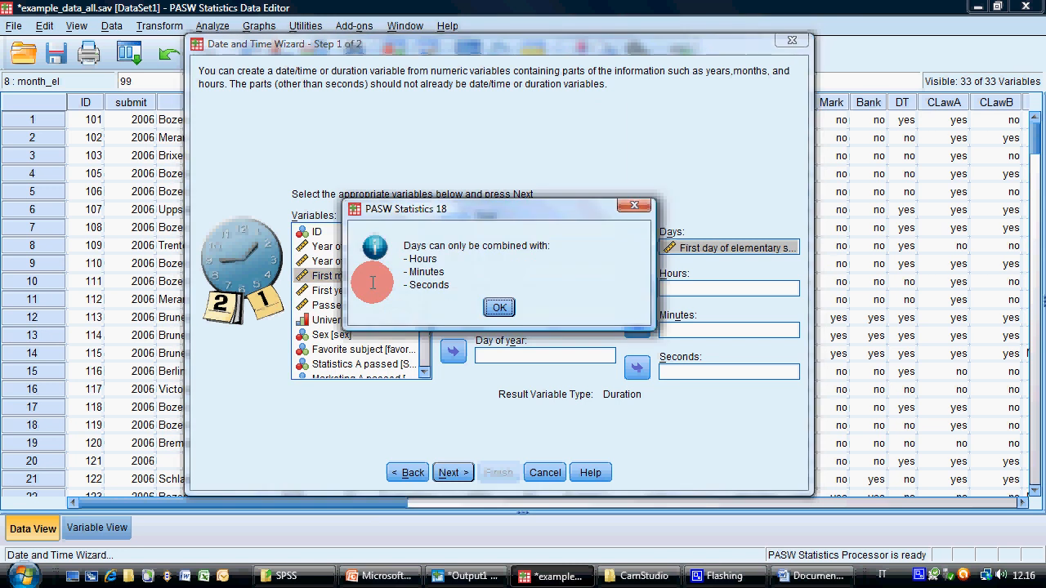
pyautogui.click(497, 304)
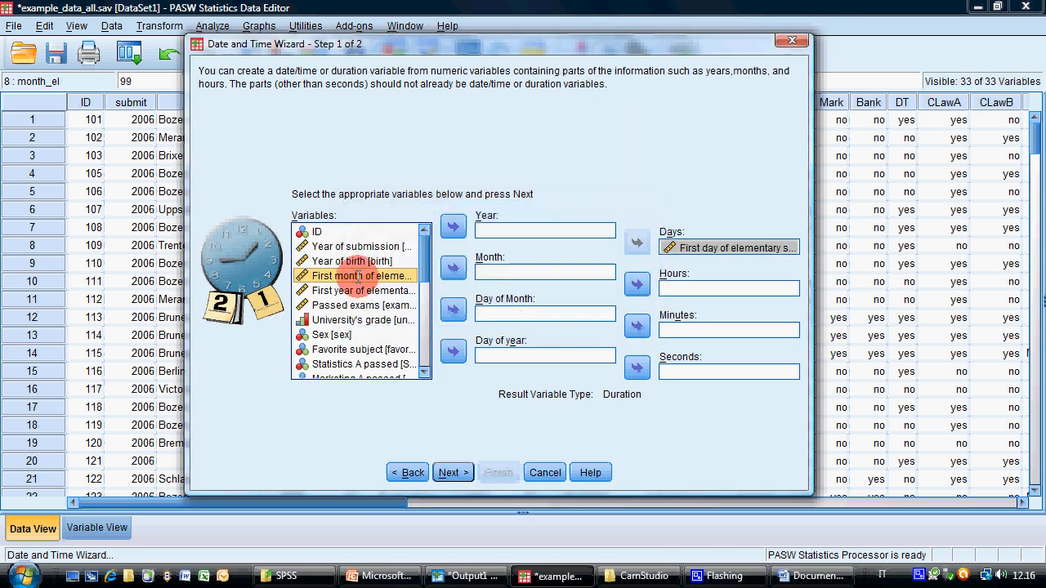
pyautogui.moveTo(711, 243); pyautogui.dragTo(532, 309)
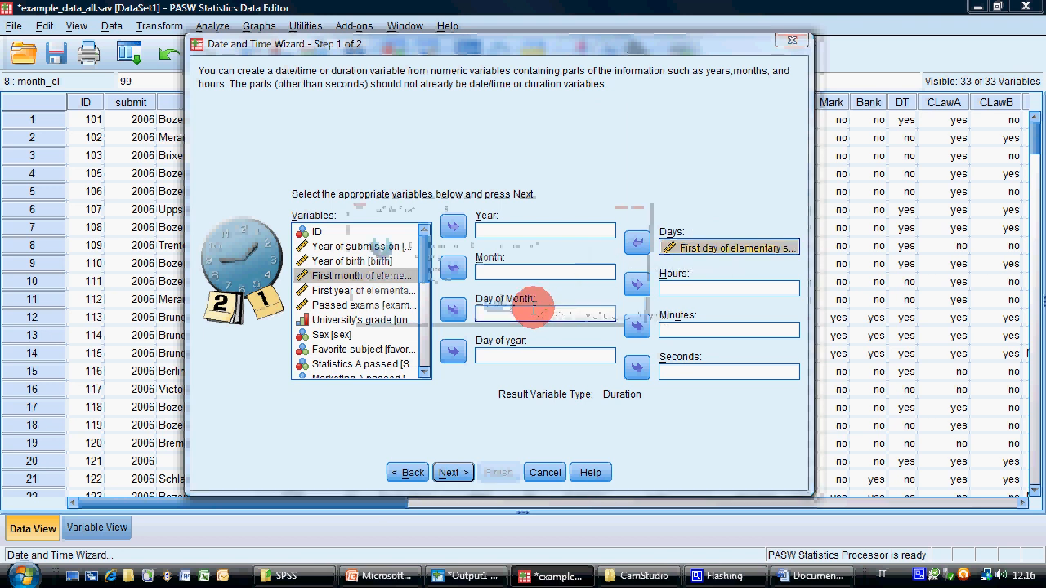
pyautogui.click(524, 305)
pyautogui.click(635, 242)
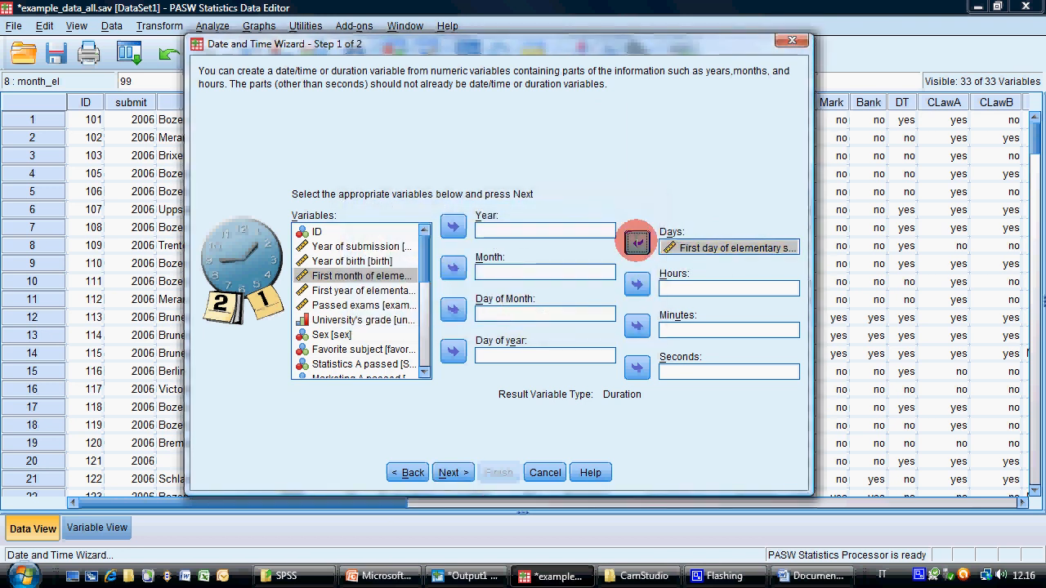
# Assign the first day, month and year of elementary school variables to Day of Month, Month and Year respectively
pyautogui.moveTo(393, 279); pyautogui.dragTo(511, 315)
pyautogui.moveTo(357, 276); pyautogui.dragTo(497, 267)
pyautogui.moveTo(353, 261); pyautogui.dragTo(495, 231)
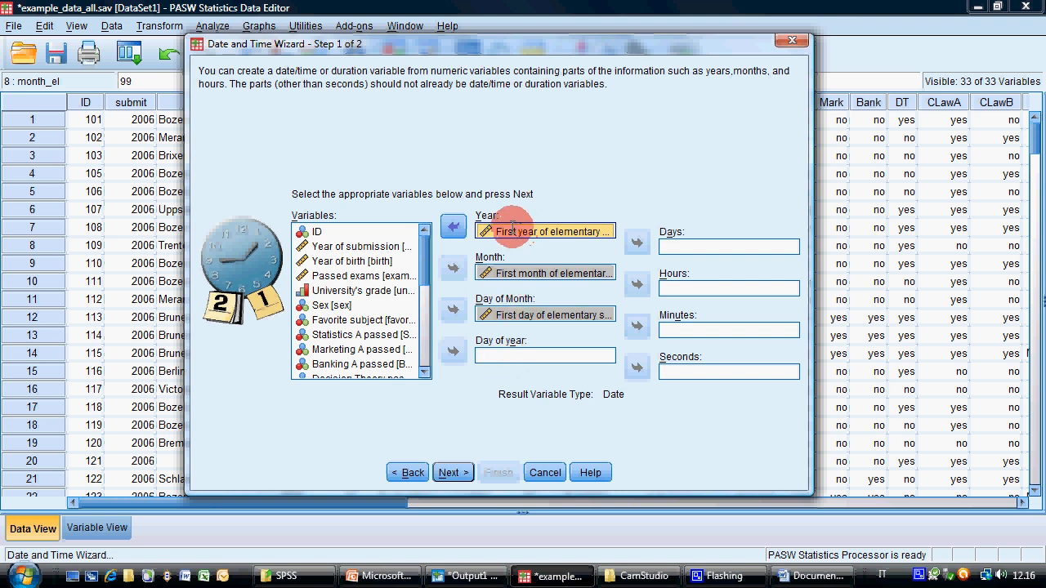
# Take the first-day variable out of Day of Month and assign it there again
pyautogui.click(515, 315)
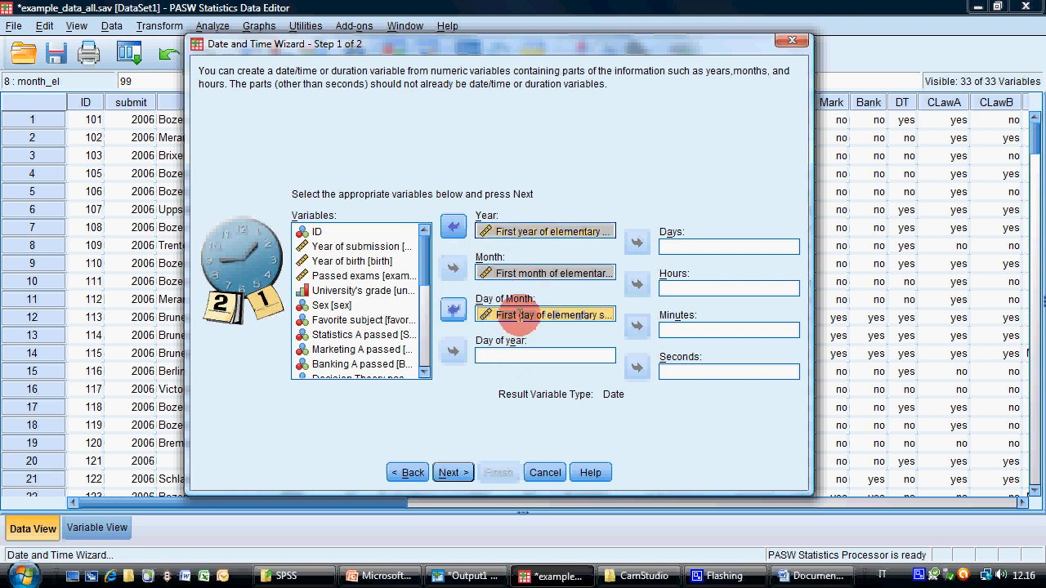
pyautogui.click(454, 311)
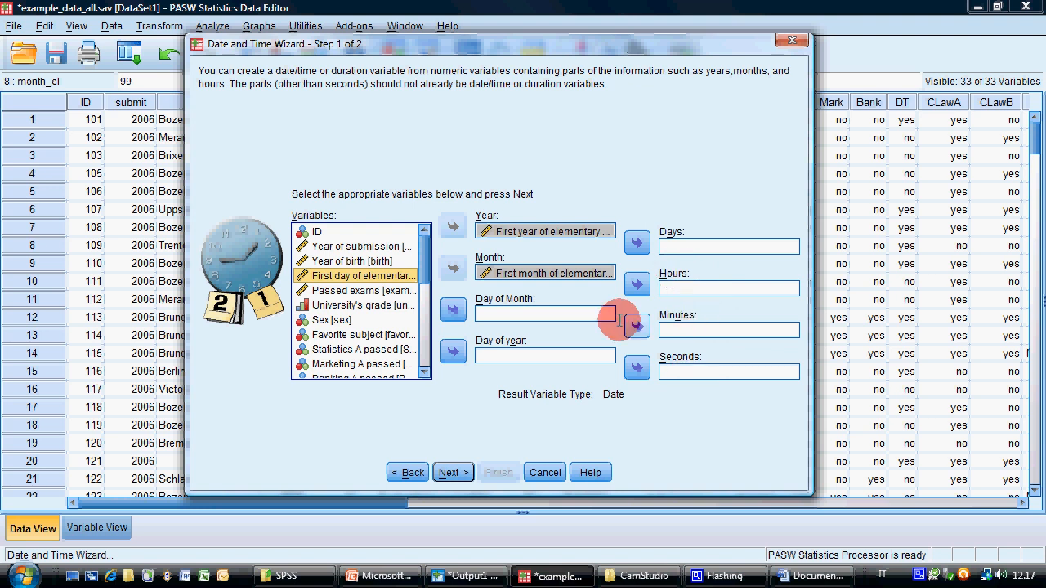
pyautogui.moveTo(320, 275); pyautogui.dragTo(532, 313)
# Continue to the wizard's result page, name the result variable date_el and choose the dd-mmm-yyyy output format
pyautogui.click(454, 472)
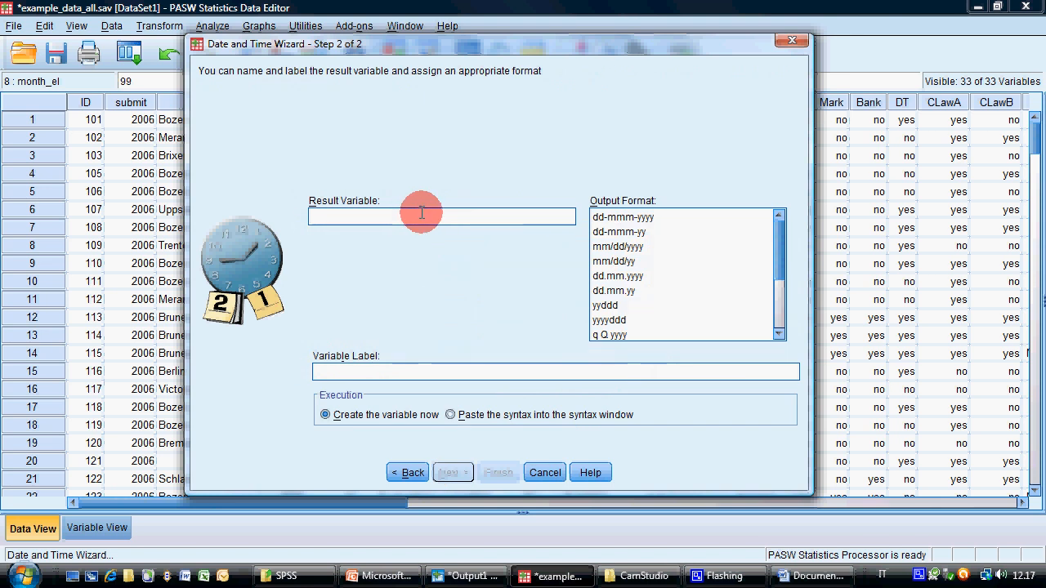
pyautogui.click(422, 214)
pyautogui.write('date_el')
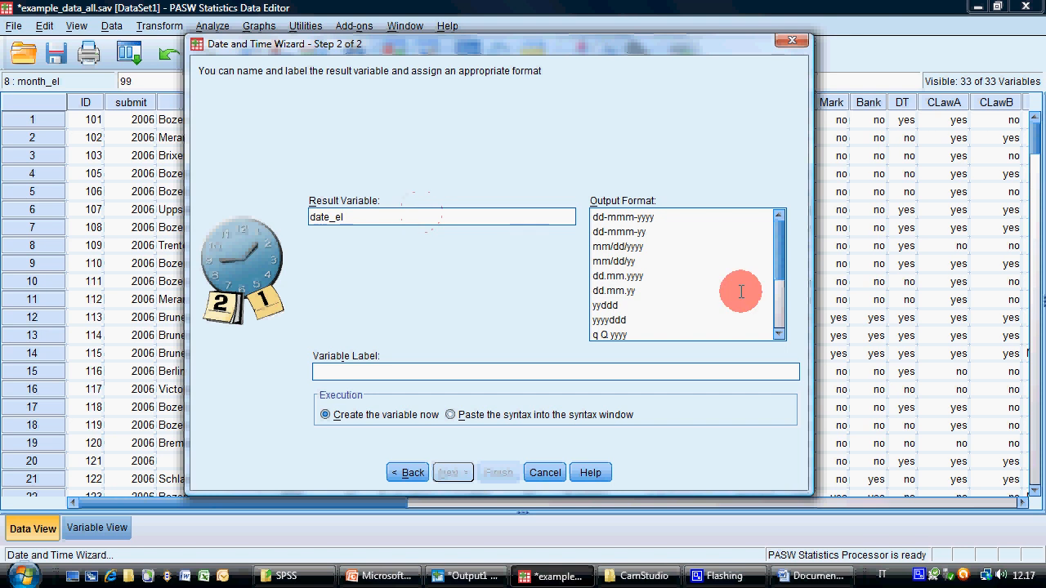
pyautogui.click(625, 246)
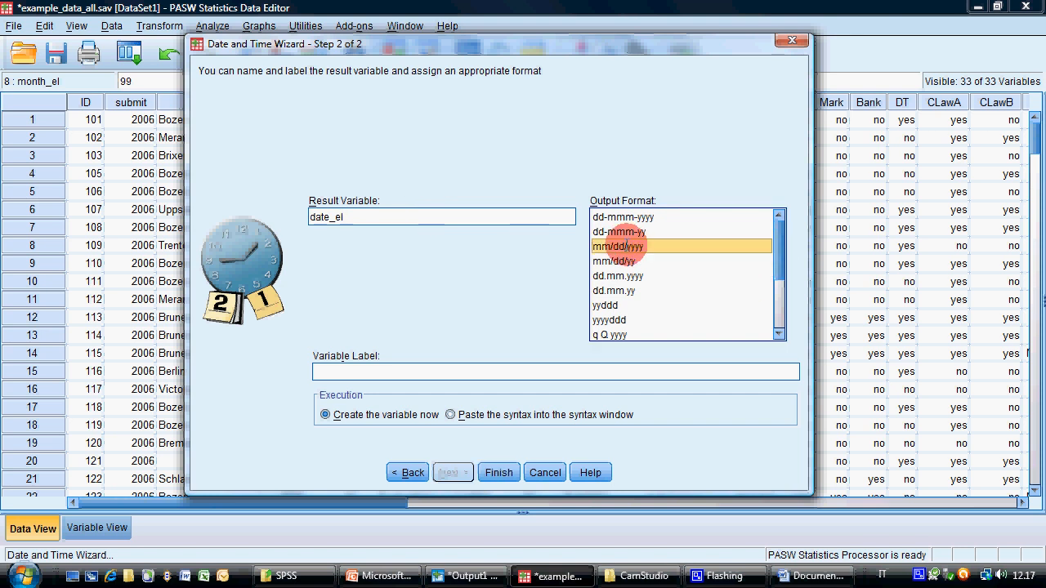
pyautogui.moveTo(777, 264); pyautogui.dragTo(787, 229)
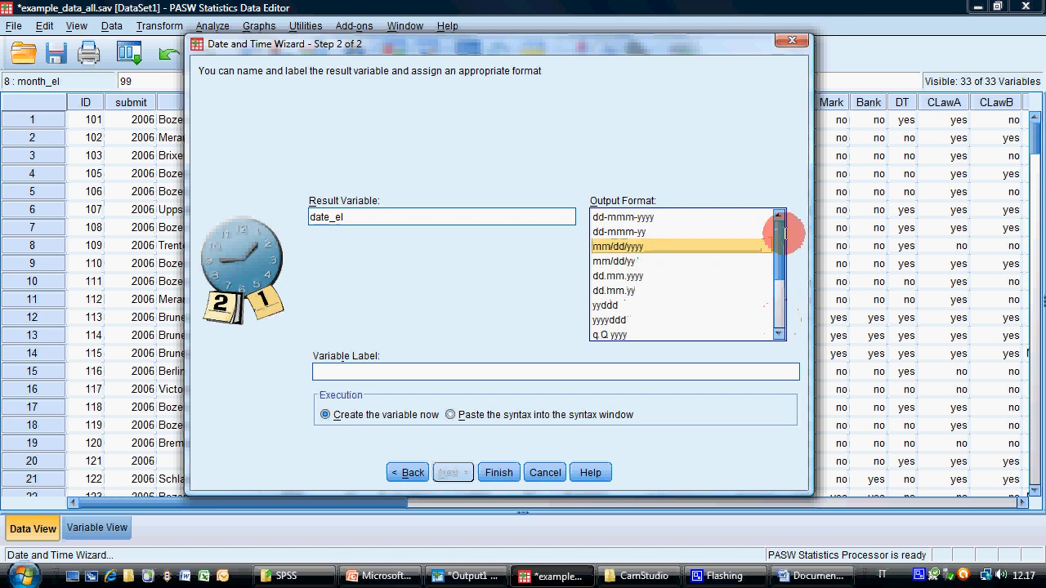
pyautogui.click(622, 217)
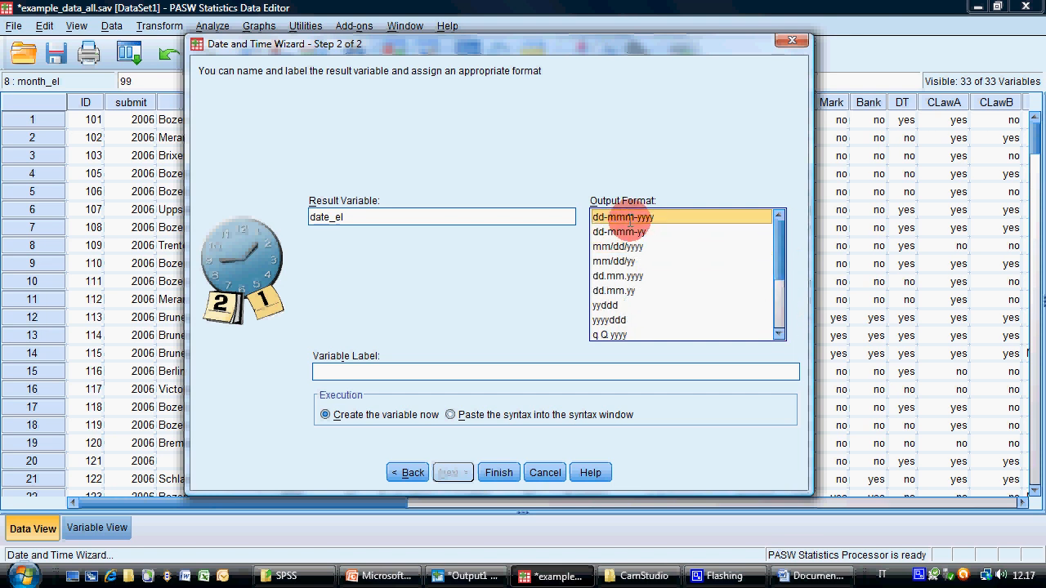
pyautogui.click(619, 216)
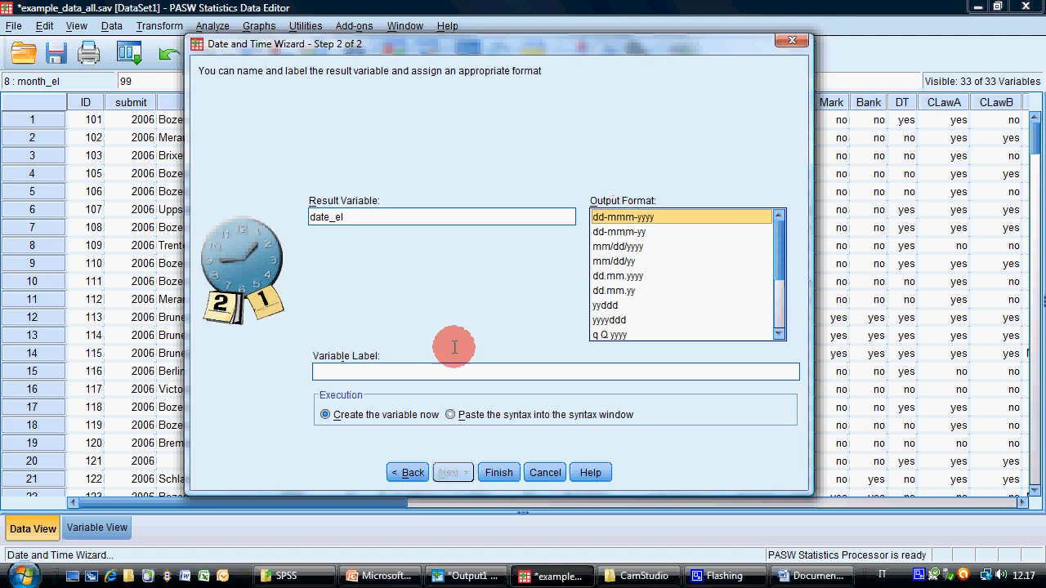
# Label the variable "First day of elementary school (date format)" and finish the wizard to create it
pyautogui.click(415, 371)
pyautogui.write('First ')
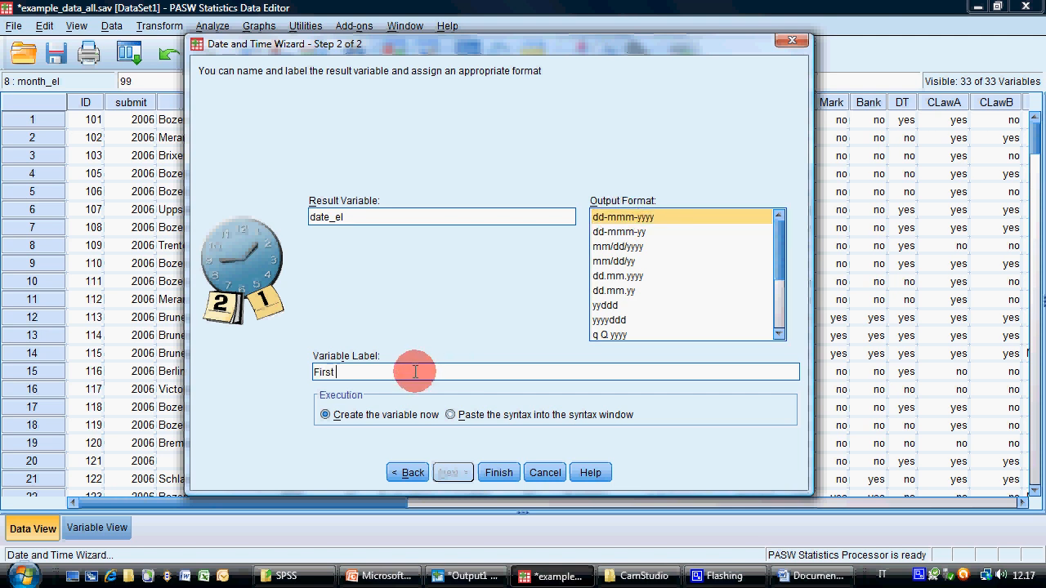
pyautogui.write('d')
pyautogui.press('BackSpace')
pyautogui.write('day of elementary school (date format)')
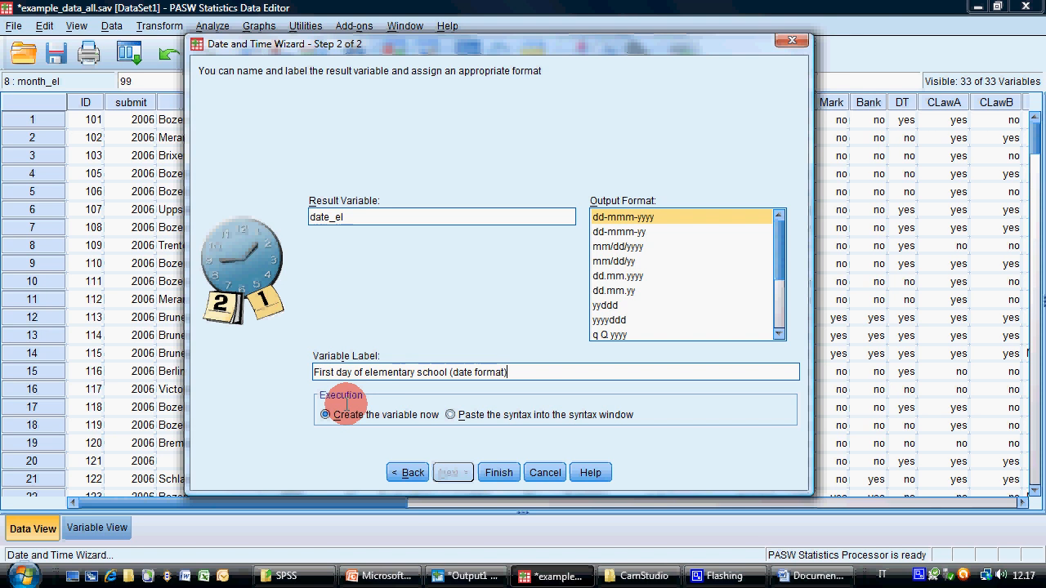
pyautogui.click(499, 473)
# Look through the date_el values across the cases and select the one of case 175
pyautogui.moveTo(362, 501); pyautogui.dragTo(969, 497)
pyautogui.scroll(-12, 507, 264)
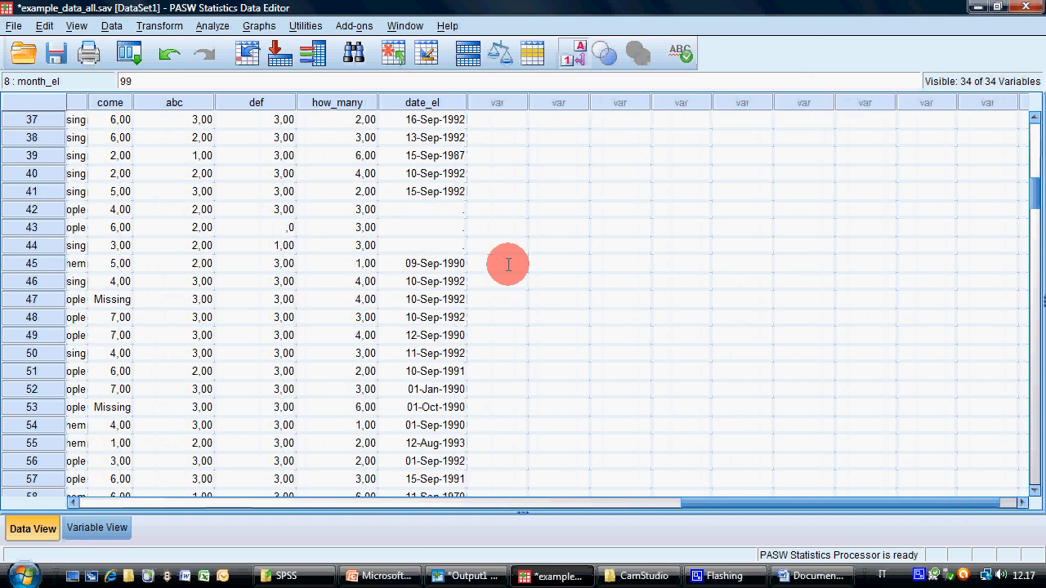
pyautogui.scroll(12, 508, 264)
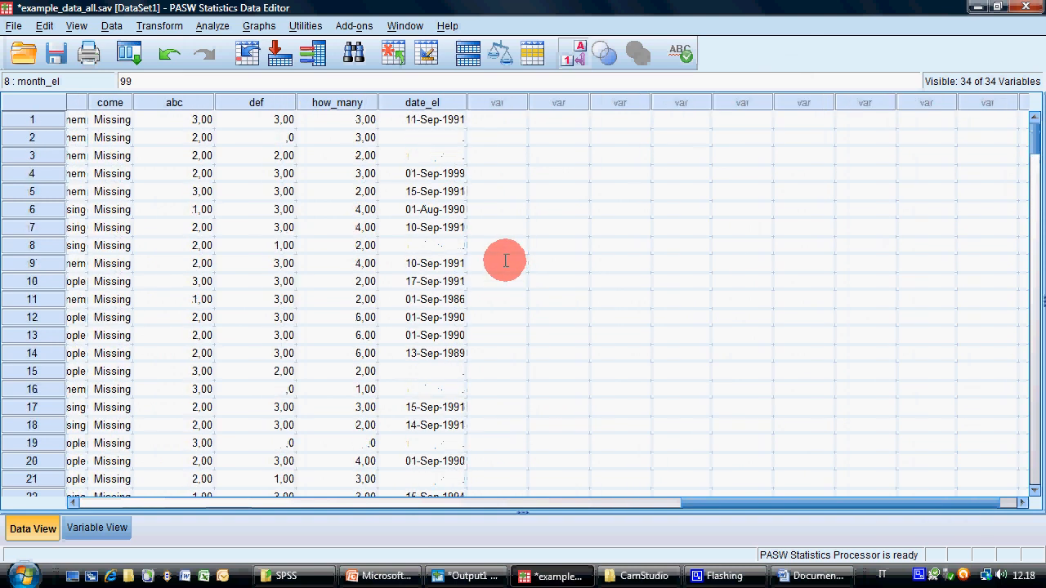
pyautogui.scroll(-20, 462, 351)
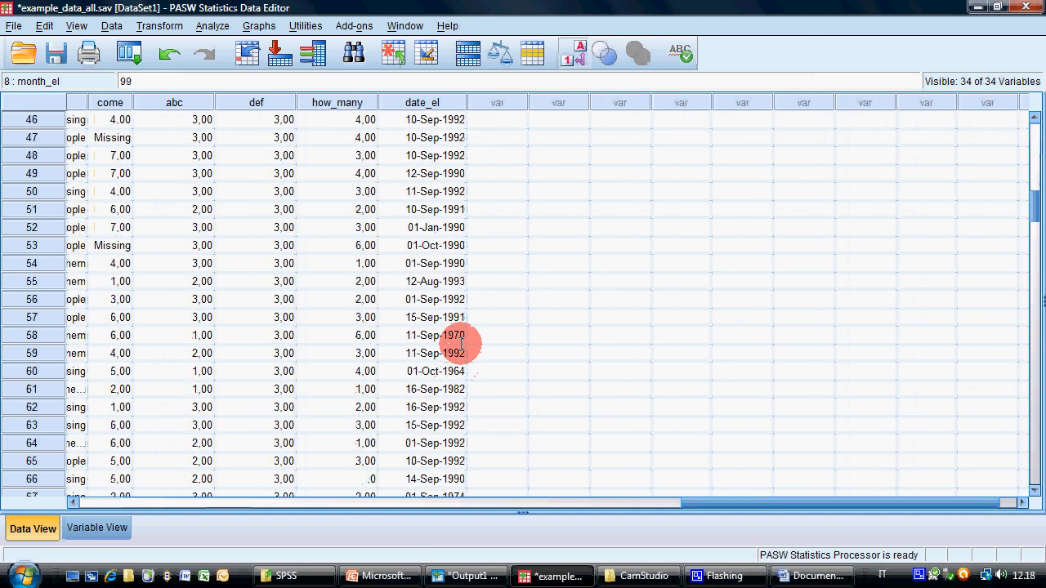
pyautogui.scroll(-5, 462, 337)
pyautogui.click(441, 334)
pyautogui.click(434, 319)
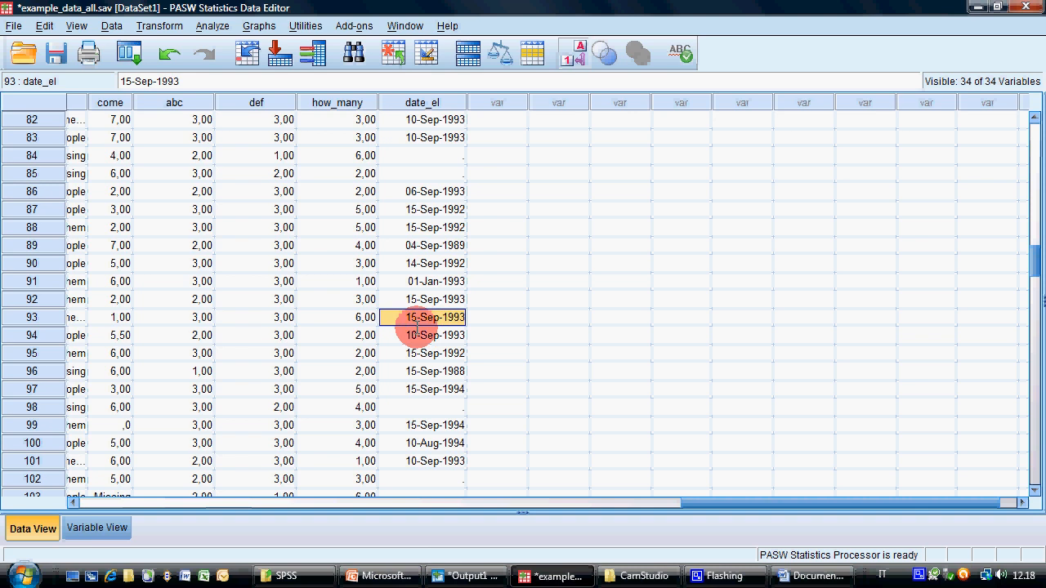
pyautogui.scroll(-20, 450, 404)
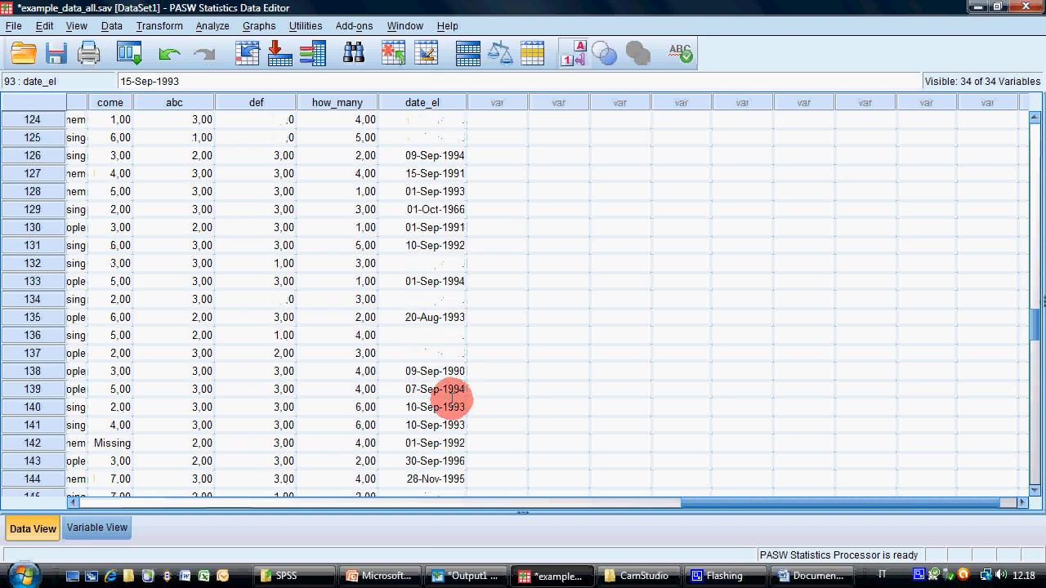
pyautogui.scroll(-7, 450, 398)
pyautogui.scroll(2, 451, 399)
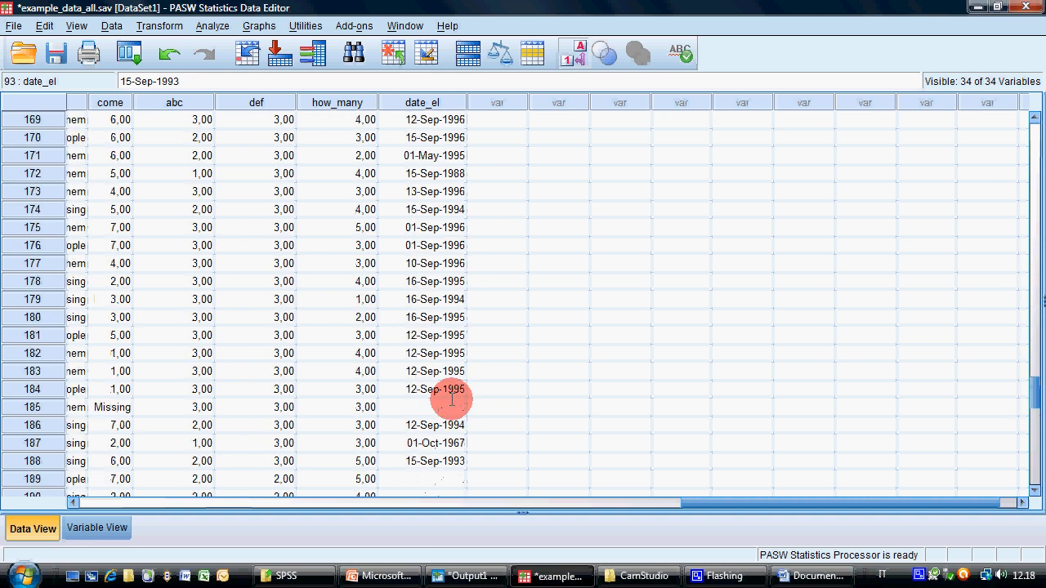
pyautogui.click(433, 225)
# Switch to the Windows Calculator, enter 2011-15 and close it to return to the data editor
pyautogui.click(20, 576)
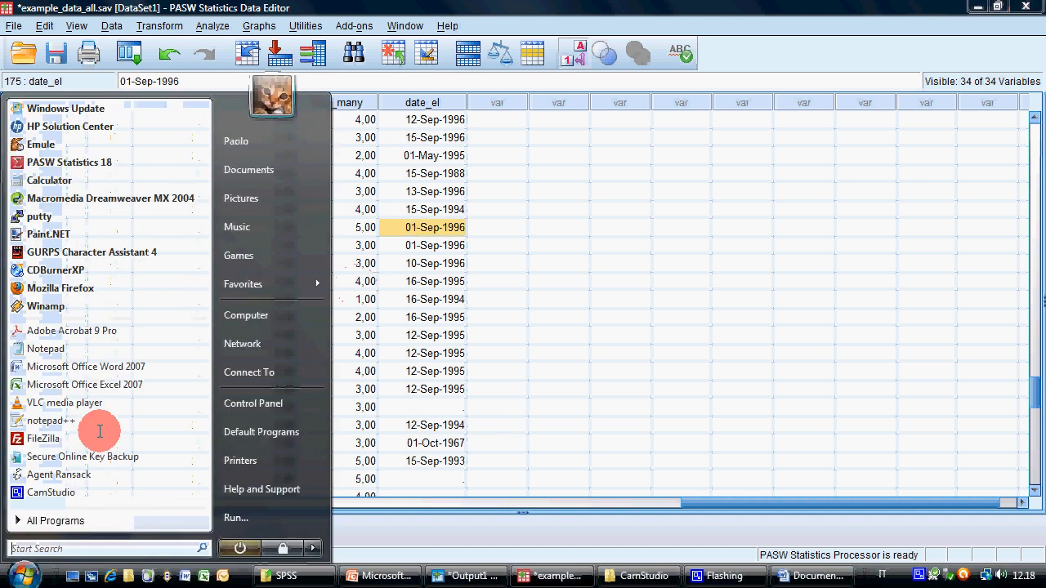
pyautogui.click(45, 171)
pyautogui.click(266, 184)
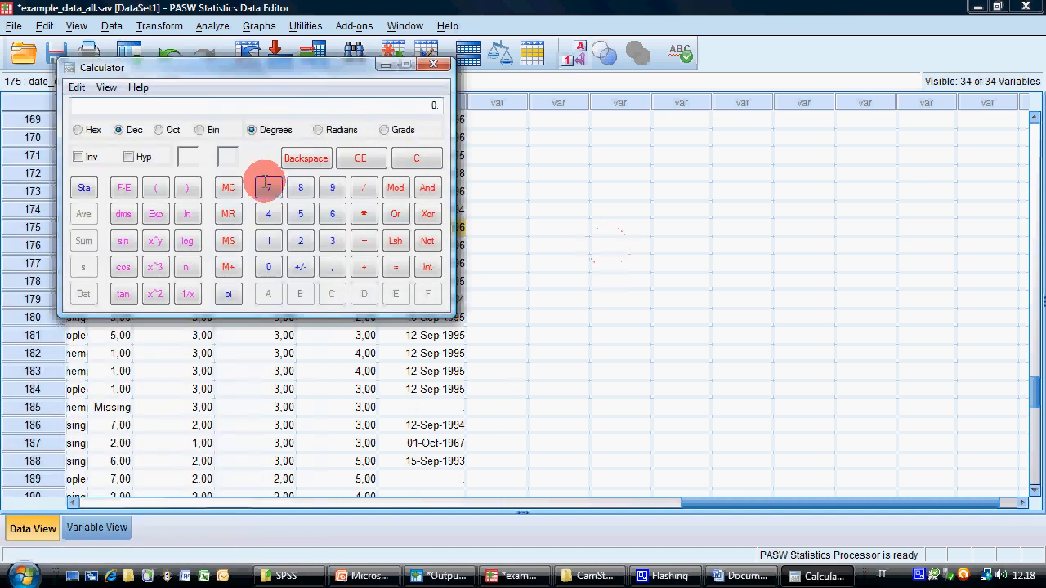
pyautogui.write('2011-15')
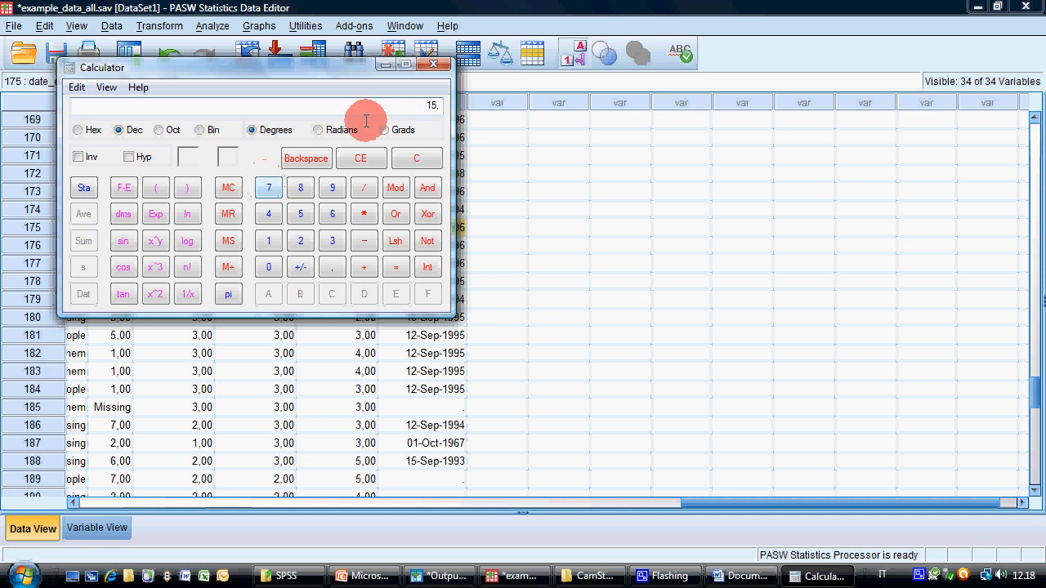
pyautogui.click(433, 64)
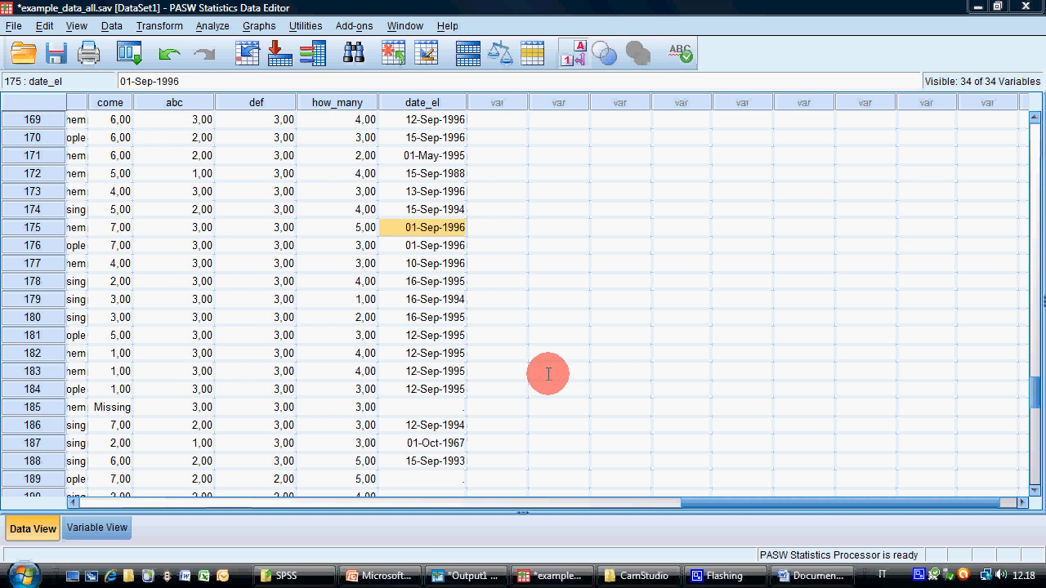
# Look through the remaining date_el values down to the last case, and return to the first case and variable
pyautogui.click(490, 300)
pyautogui.scroll(-9, 495, 310)
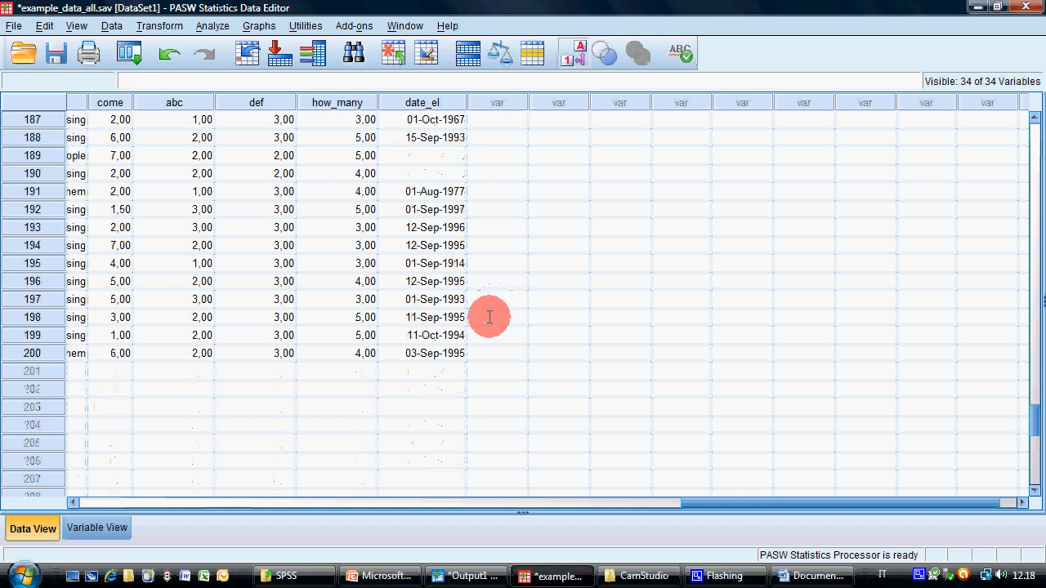
pyautogui.scroll(10, 487, 317)
pyautogui.moveTo(1027, 444); pyautogui.dragTo(1029, 70)
pyautogui.moveTo(678, 502); pyautogui.dragTo(93, 501)
# Check the label and the missing values settings of date_el in the variable definitions without changing them
pyautogui.click(96, 527)
pyautogui.scroll(-6, 322, 439)
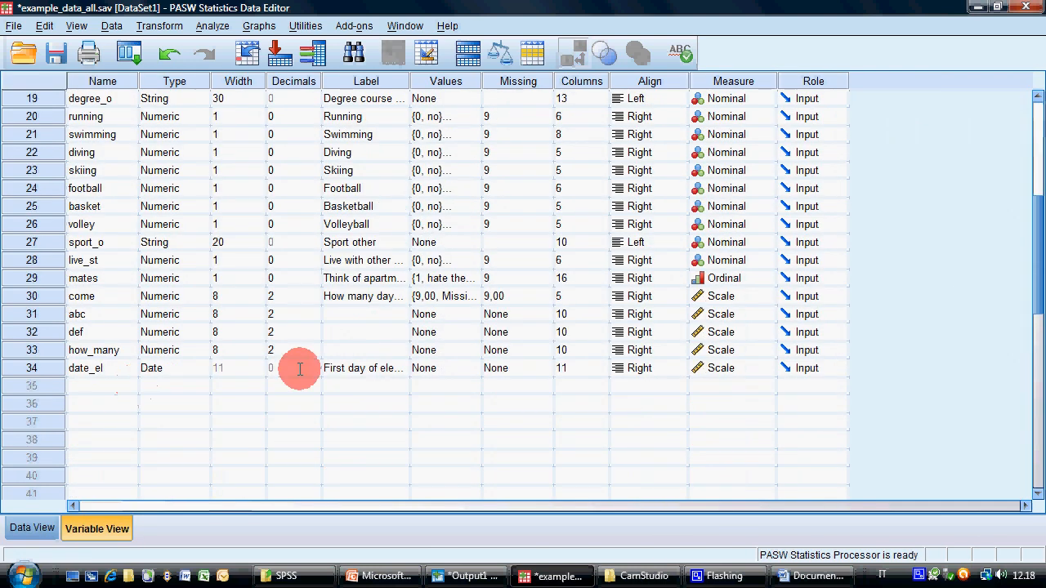
pyautogui.click(376, 368)
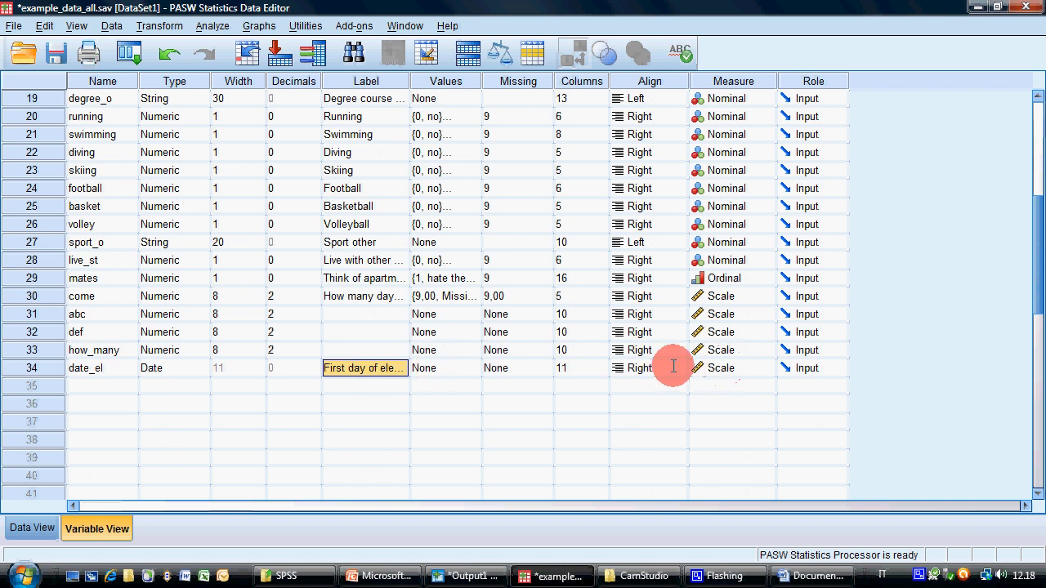
pyautogui.doubleClick(502, 368)
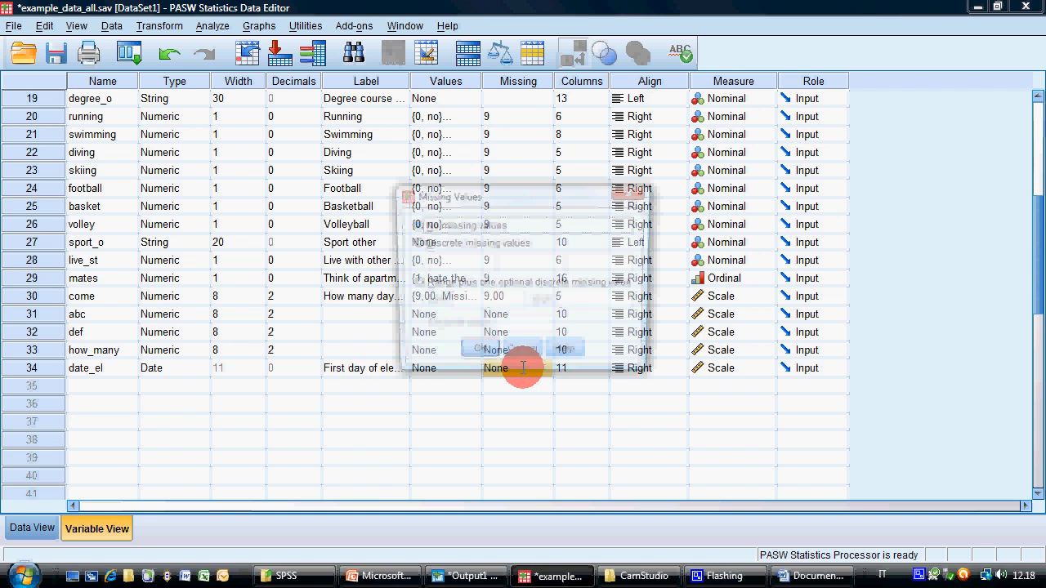
pyautogui.click(521, 352)
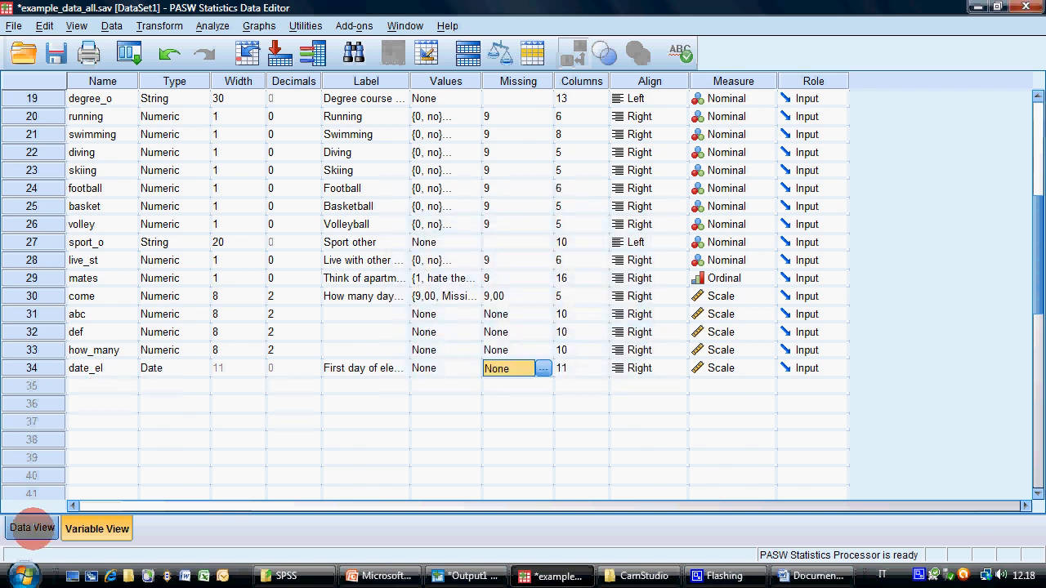
# Delete the variables abc, def and how_many from the dataset
pyautogui.click(33, 314)
pyautogui.moveTo(42, 317); pyautogui.dragTo(46, 329)
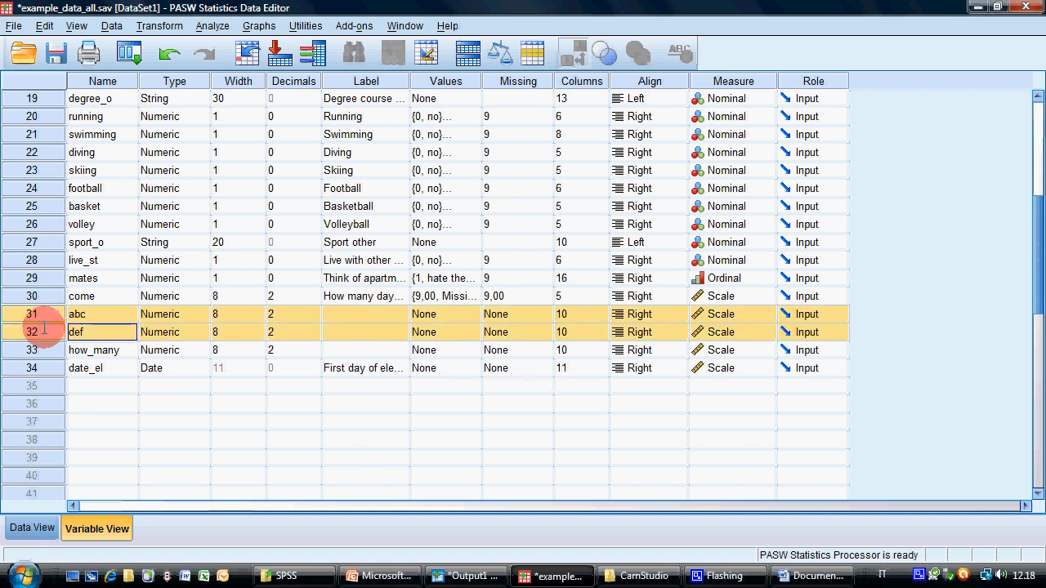
pyautogui.press('Delete')
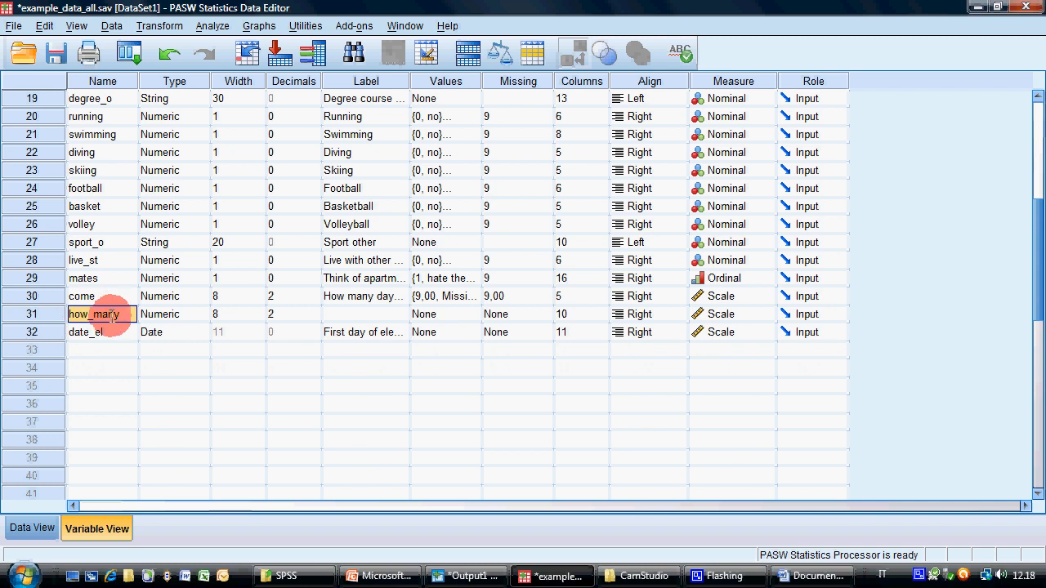
pyautogui.click(32, 315)
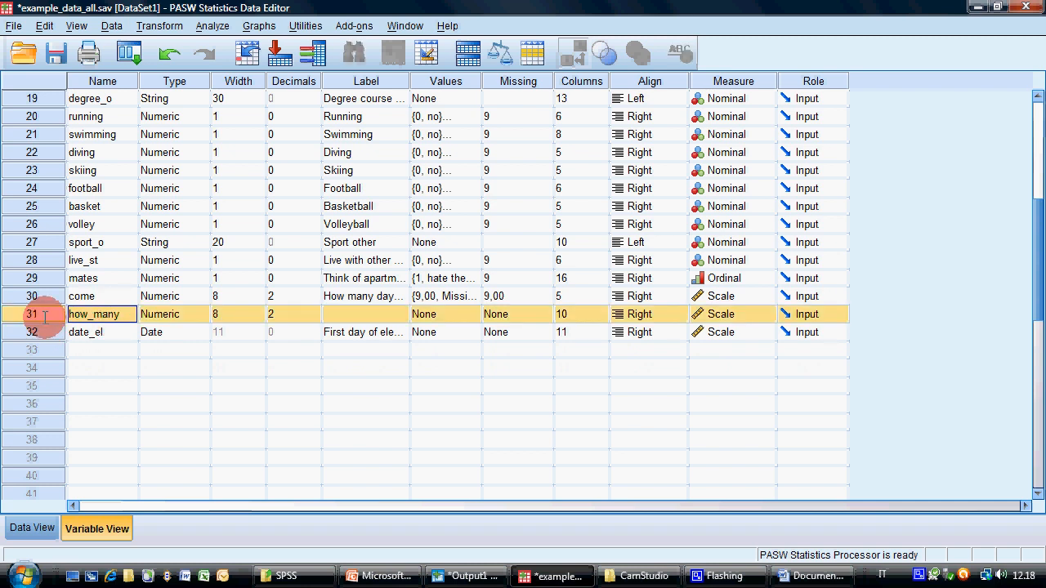
pyautogui.press('Delete')
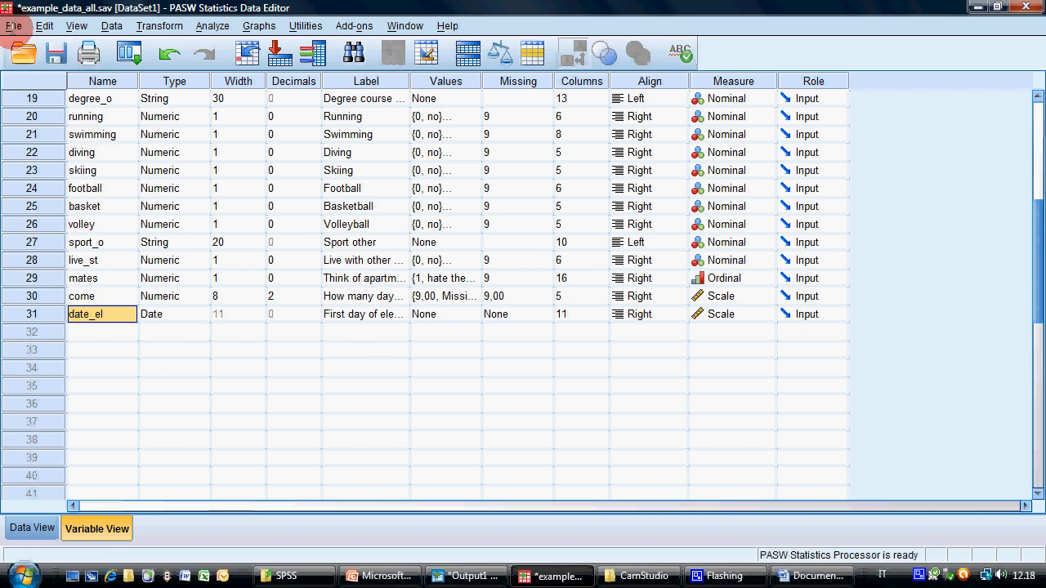
# Save the dataset under the new name example_data_all_b.sav on the Desktop
pyautogui.click(14, 26)
pyautogui.click(68, 193)
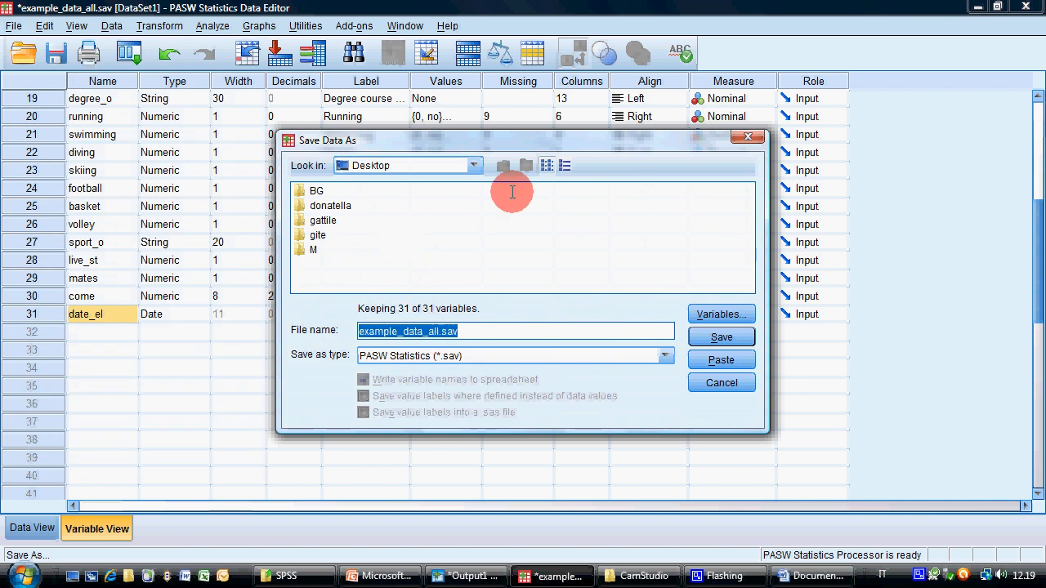
pyautogui.click(457, 331)
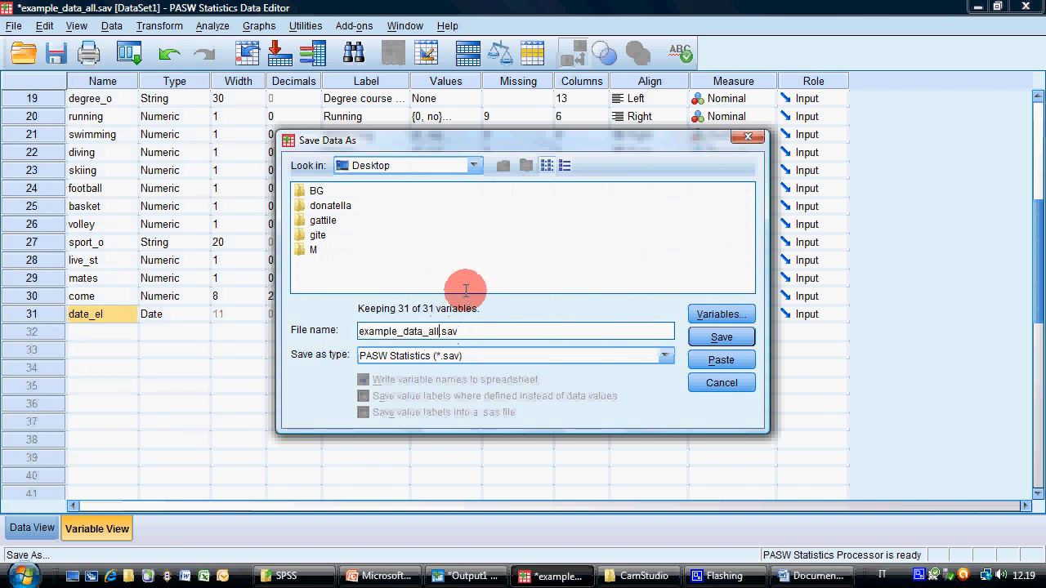
pyautogui.write('_b')
pyautogui.press('Return')
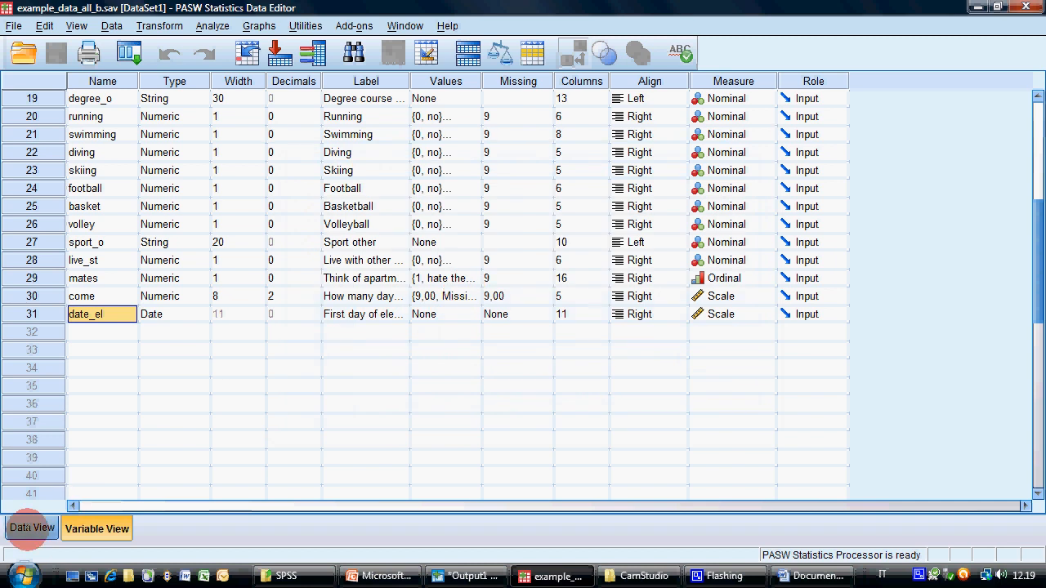
# Show the case data, check the Transform slide in PowerPoint and return to the data editor
pyautogui.click(32, 528)
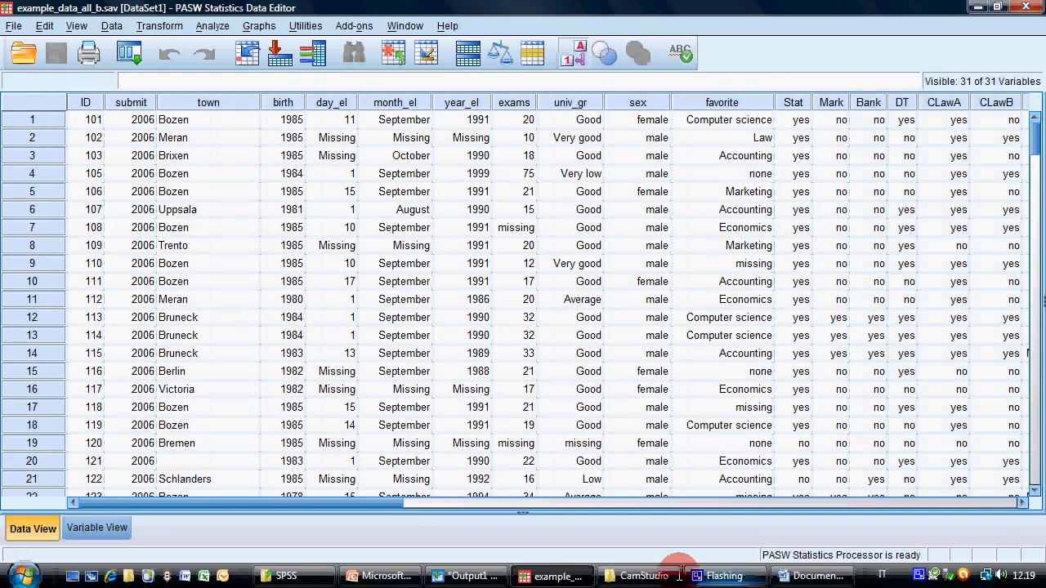
pyautogui.click(402, 576)
pyautogui.moveTo(521, 575)
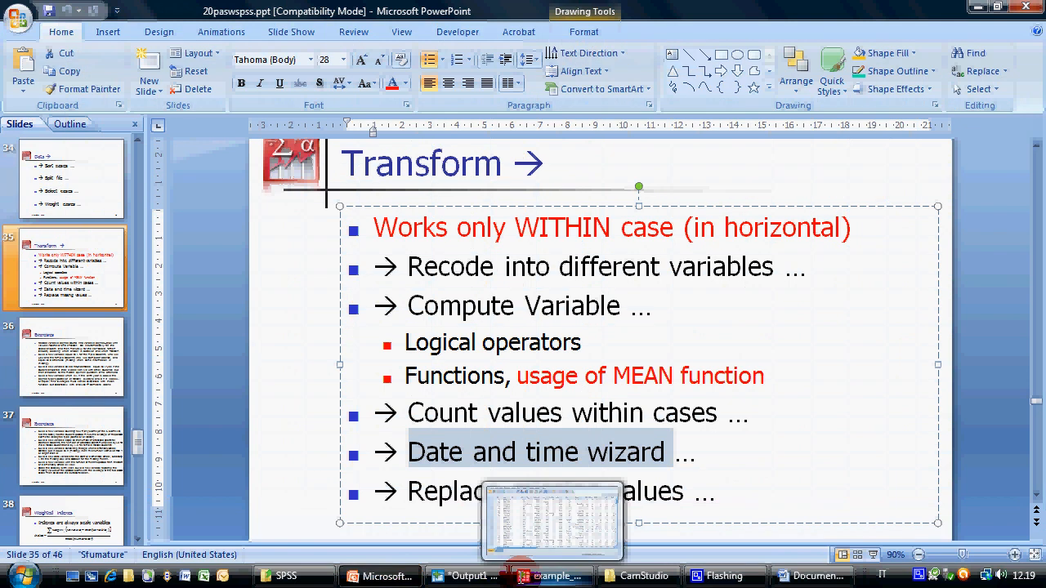
pyautogui.click(523, 575)
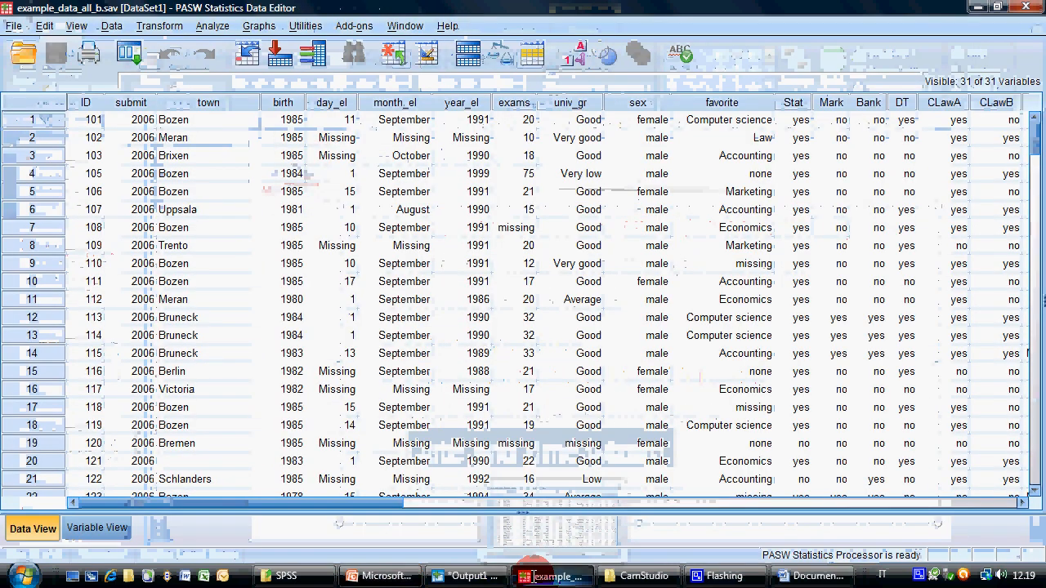
# Start the Date and Time Wizard for calculating with dates and times, choosing to add or subtract a duration from a date
pyautogui.click(153, 26)
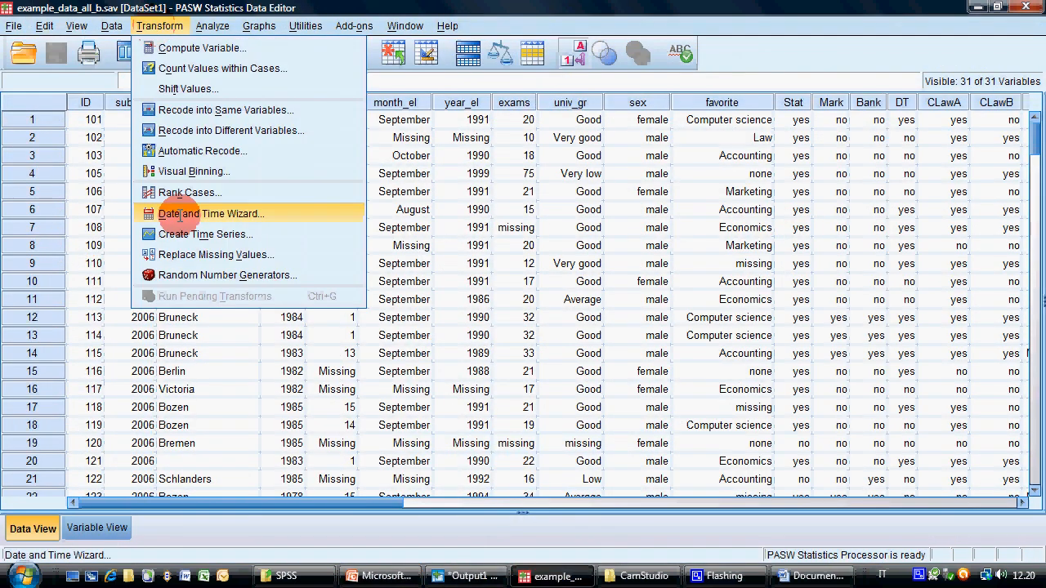
pyautogui.click(180, 213)
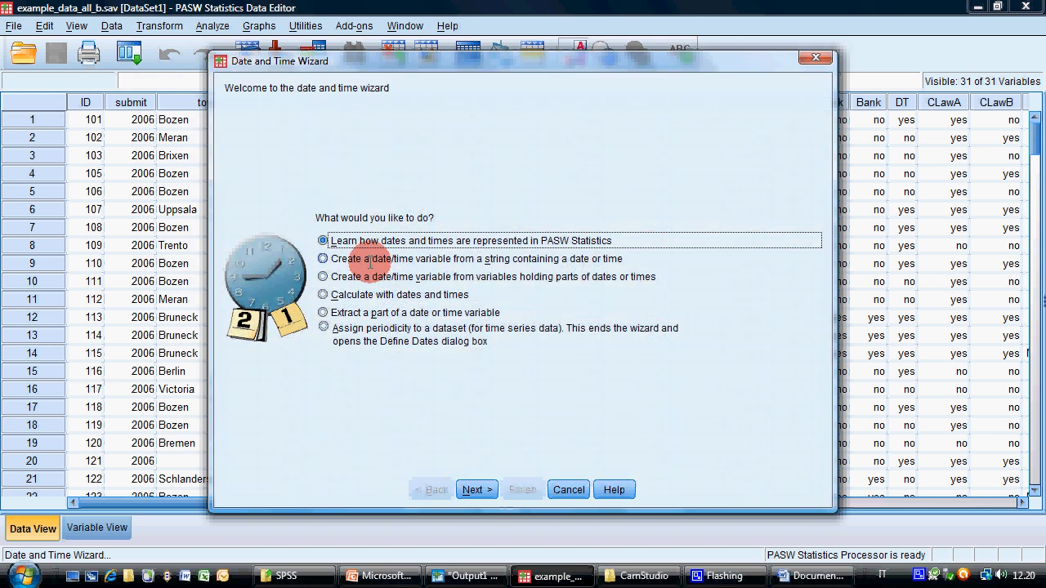
pyautogui.click(369, 259)
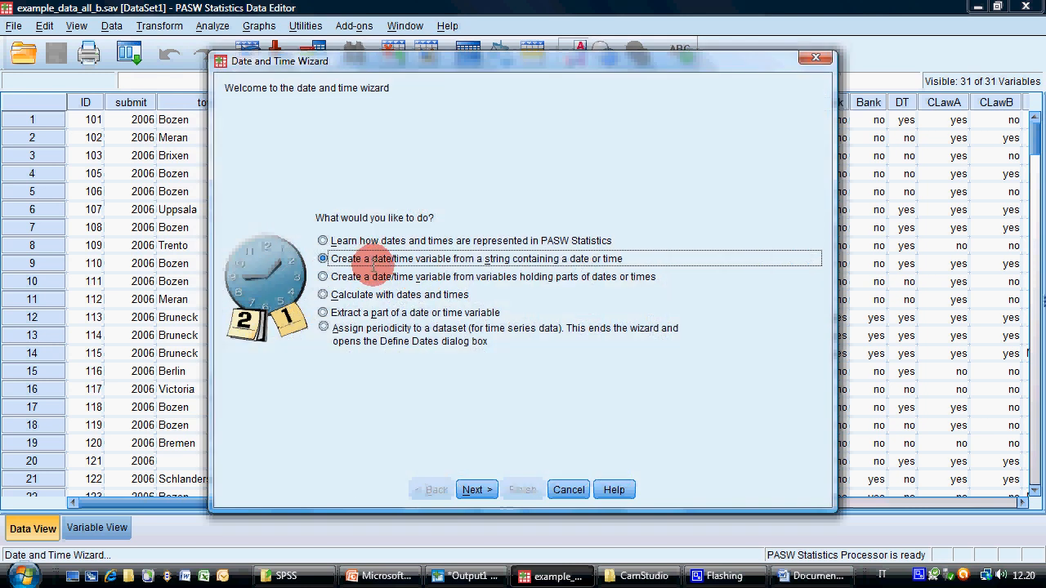
pyautogui.click(372, 276)
pyautogui.click(349, 295)
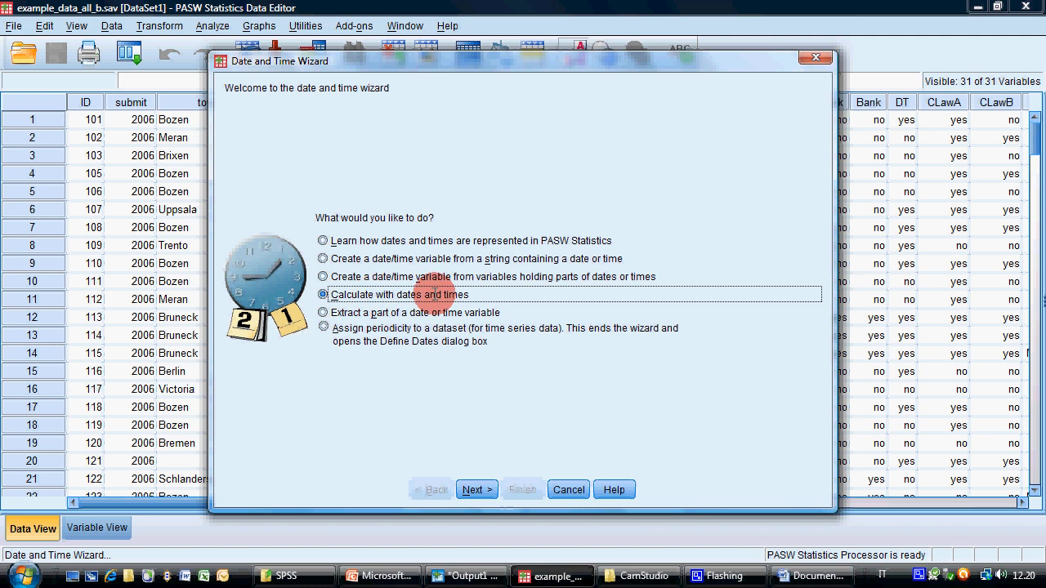
pyautogui.click(480, 489)
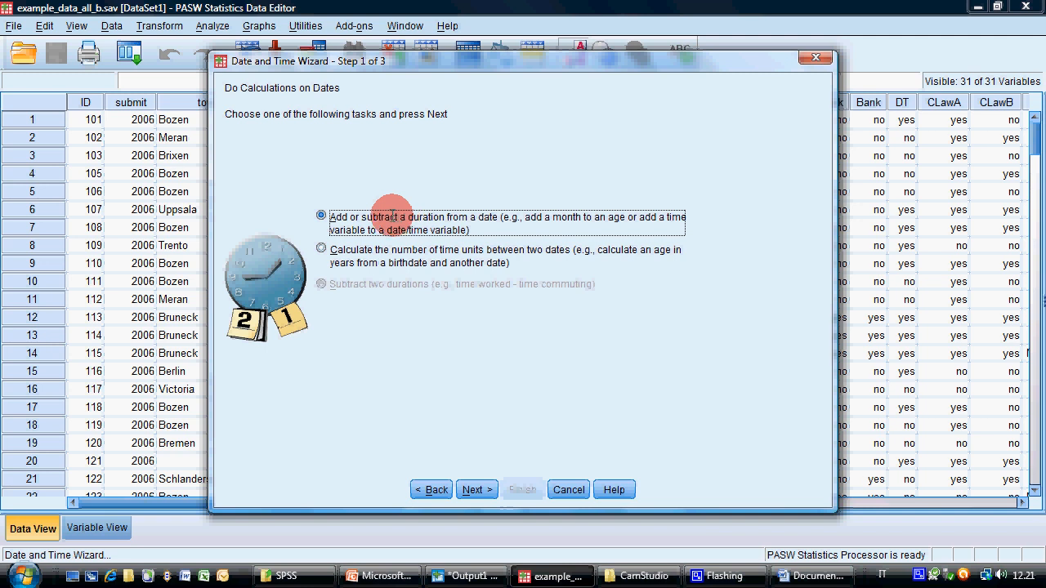
pyautogui.click(475, 489)
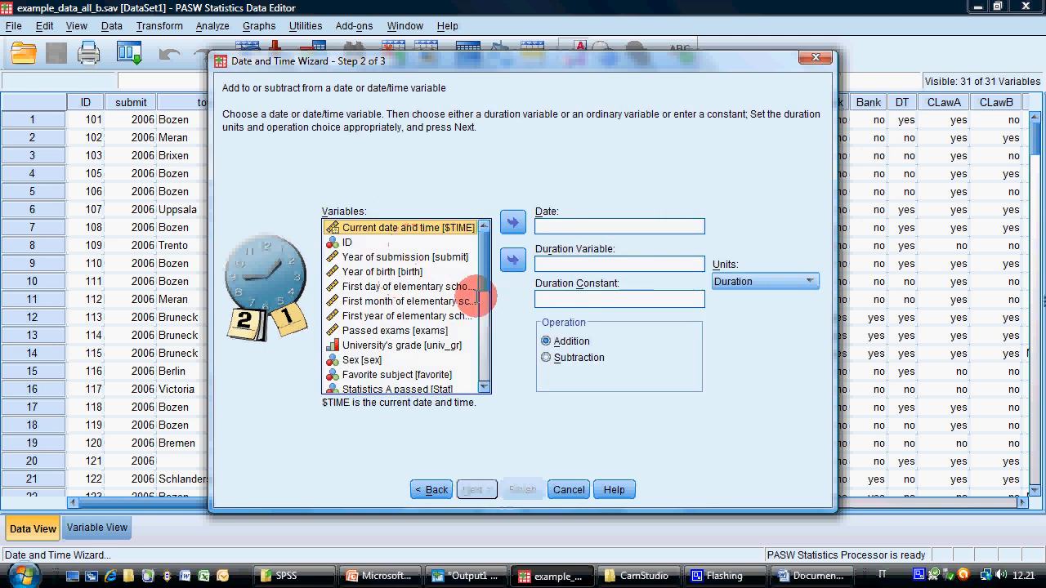
# Set date_el as the date and enter a duration constant of 5 with Years as the unit
pyautogui.moveTo(483, 273); pyautogui.dragTo(474, 409)
pyautogui.moveTo(411, 384); pyautogui.dragTo(574, 218)
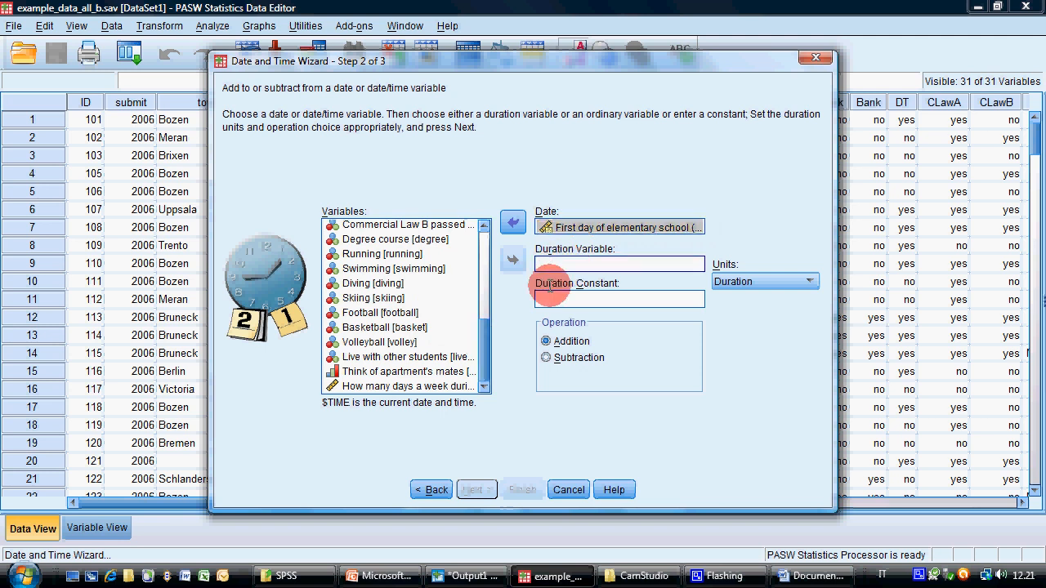
pyautogui.click(616, 299)
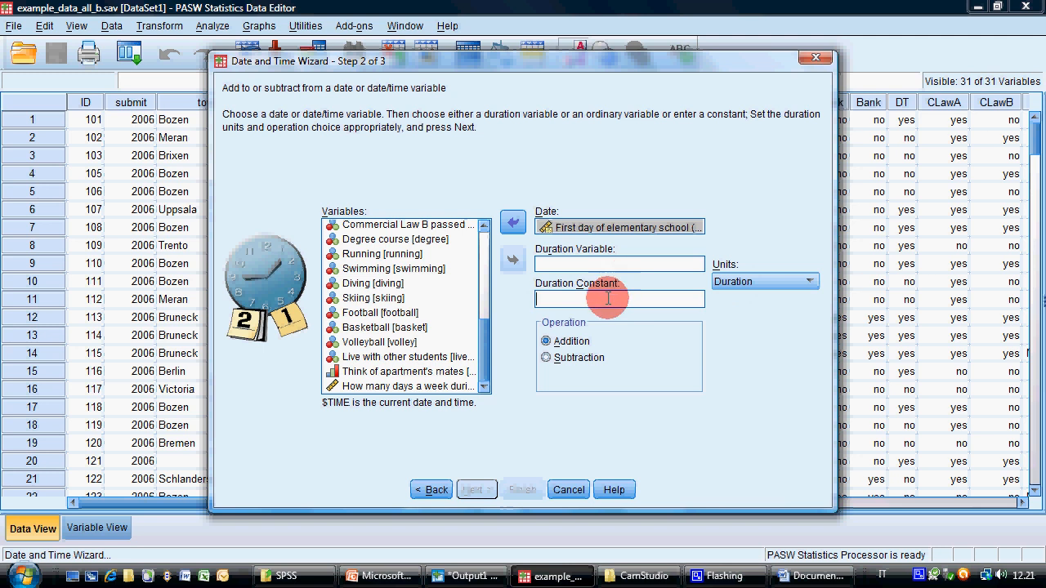
pyautogui.write('5')
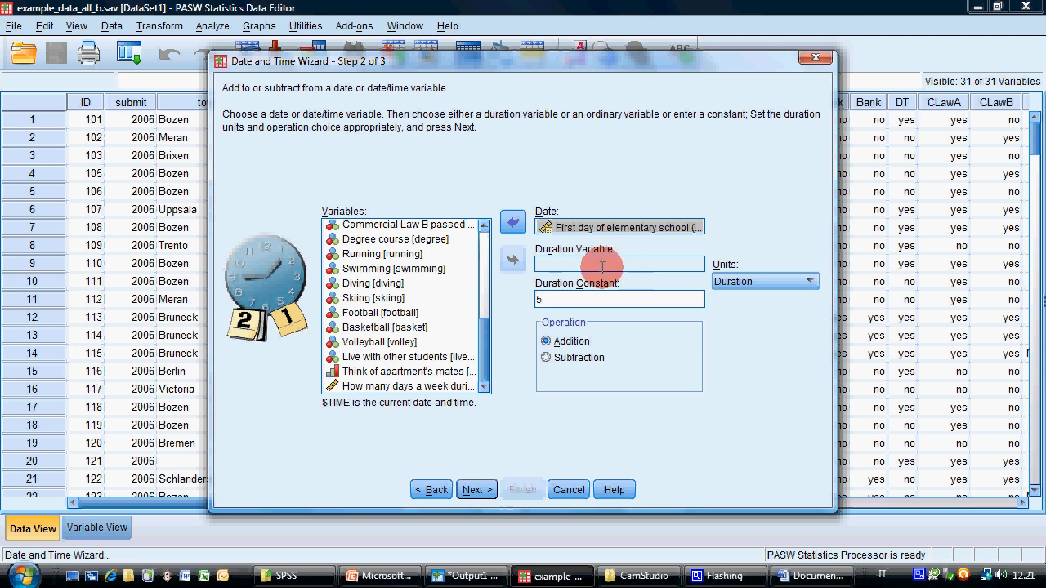
pyautogui.click(740, 281)
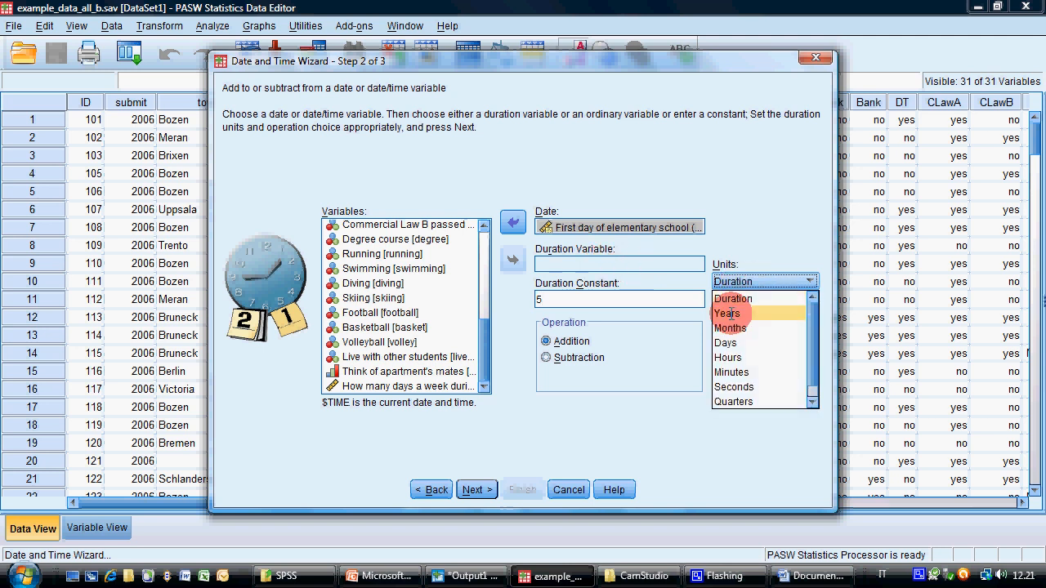
pyautogui.click(730, 313)
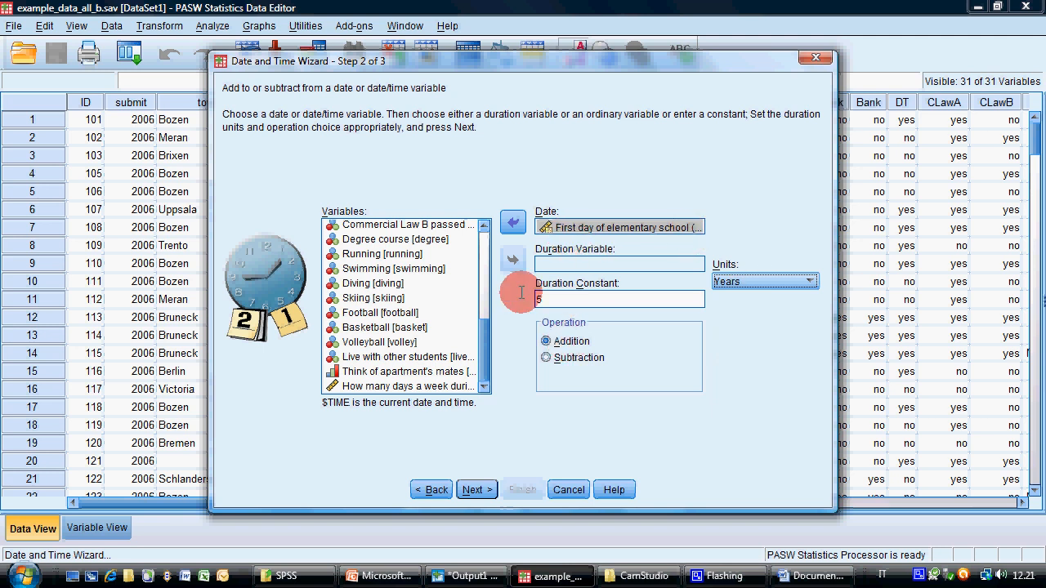
# Try Passed exams [exams] as the duration variable in place of the constant, and restore the duration constant 5
pyautogui.moveTo(483, 330); pyautogui.dragTo(485, 226)
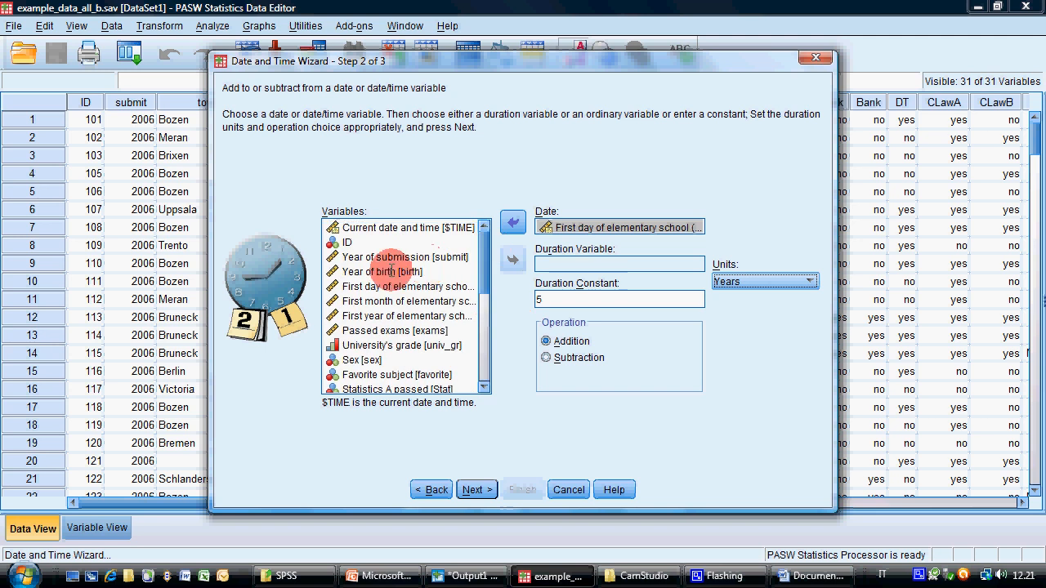
pyautogui.click(433, 330)
pyautogui.moveTo(569, 300); pyautogui.dragTo(510, 296)
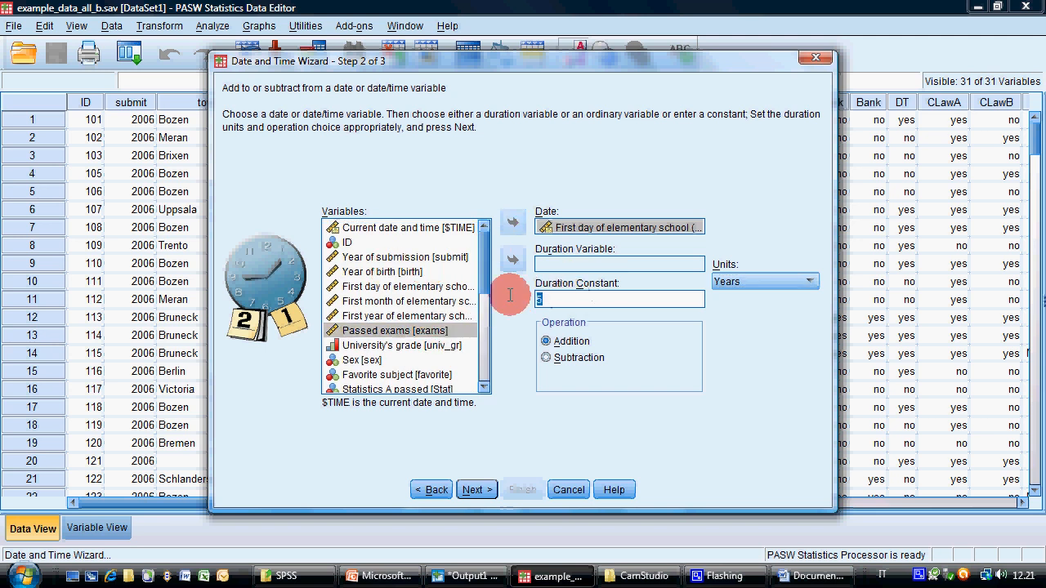
pyautogui.press('BackSpace')
pyautogui.click(512, 260)
pyautogui.click(597, 270)
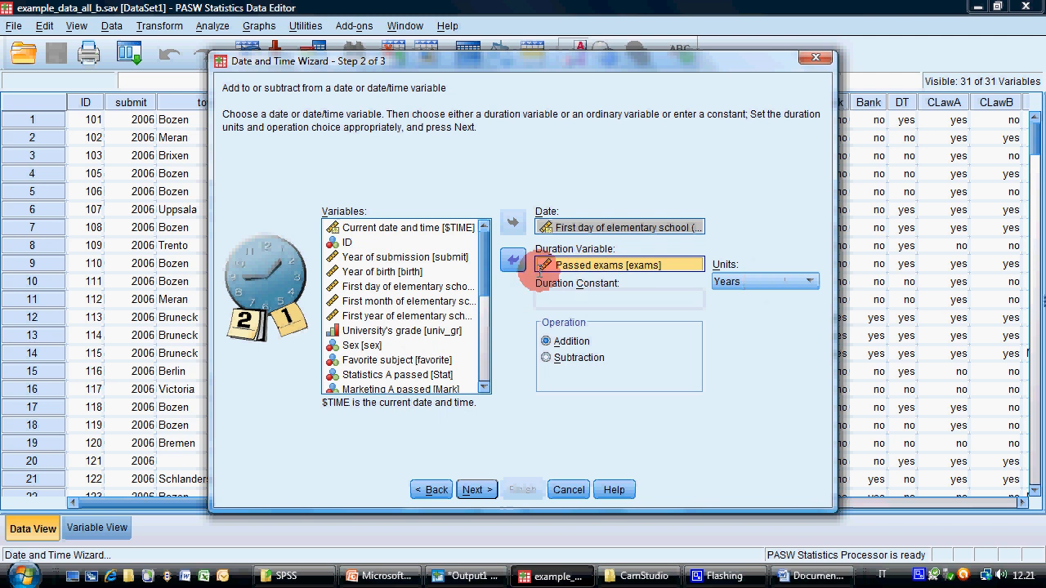
pyautogui.click(513, 259)
pyautogui.click(562, 301)
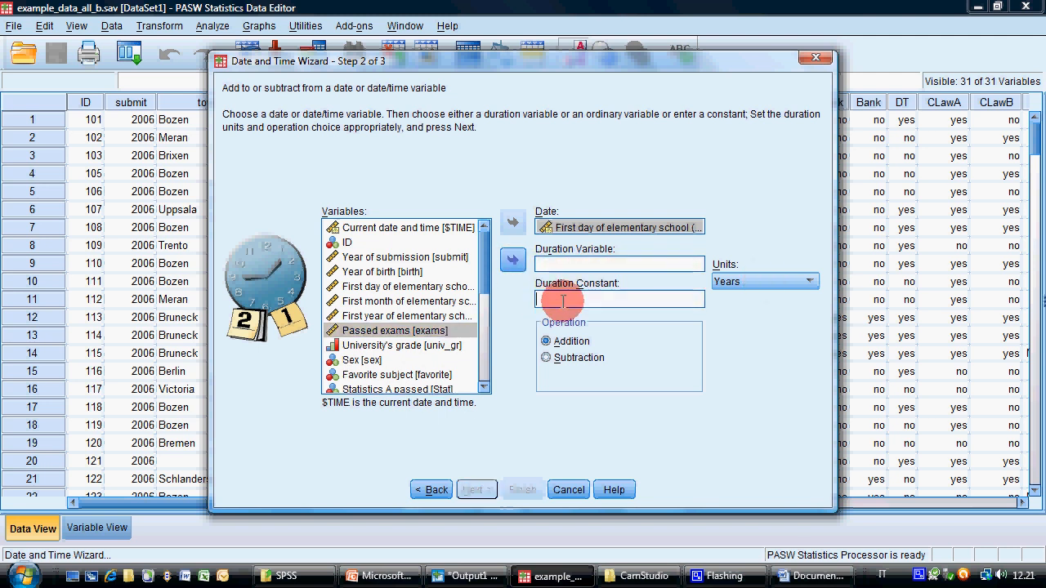
pyautogui.write('5')
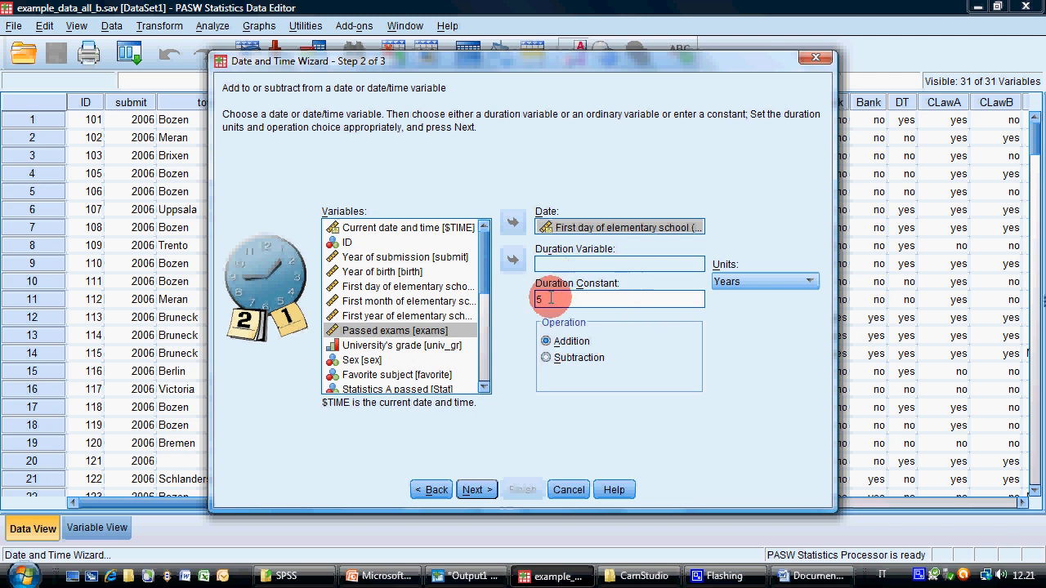
# Name the result variable day_mid, finish the wizard to create it and show it beside date_el in the data
pyautogui.click(477, 490)
pyautogui.write('d')
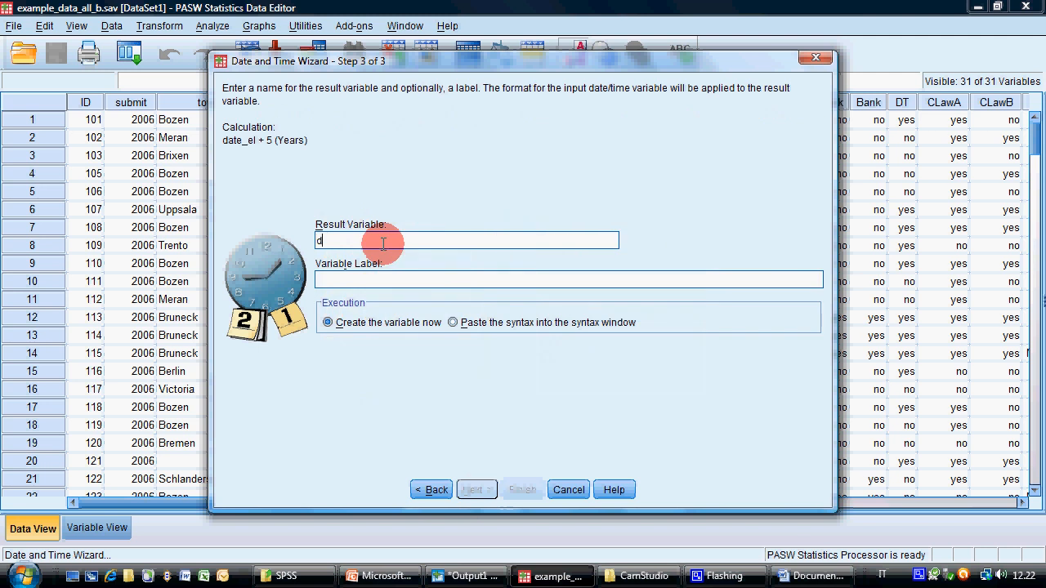
pyautogui.write('ay_mid')
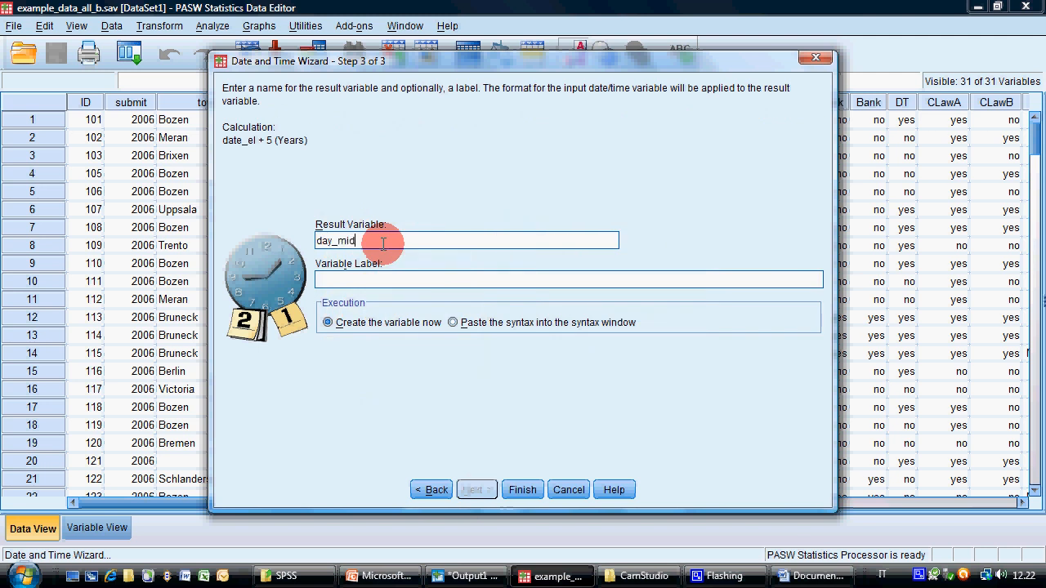
pyautogui.click(522, 489)
pyautogui.moveTo(348, 504); pyautogui.dragTo(902, 495)
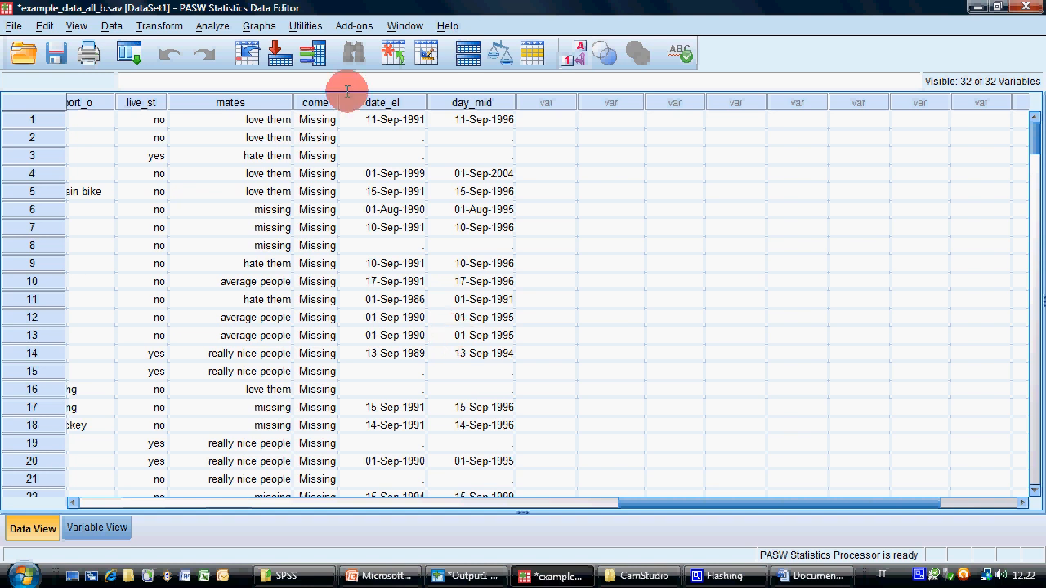
# Start the Date and Time Wizard for calculating with dates and times, choosing the number of time units between two dates
pyautogui.click(145, 26)
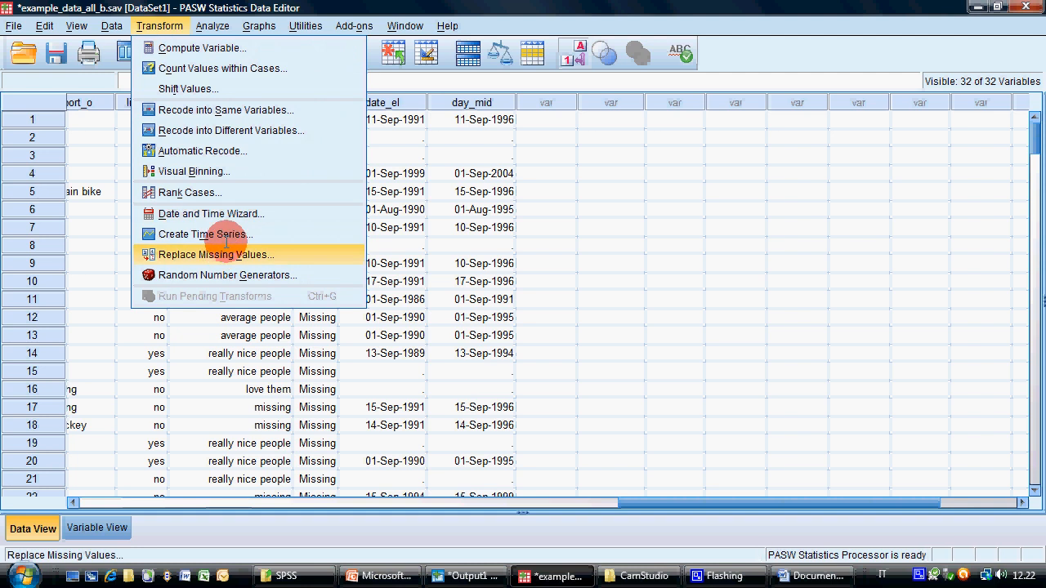
pyautogui.click(273, 213)
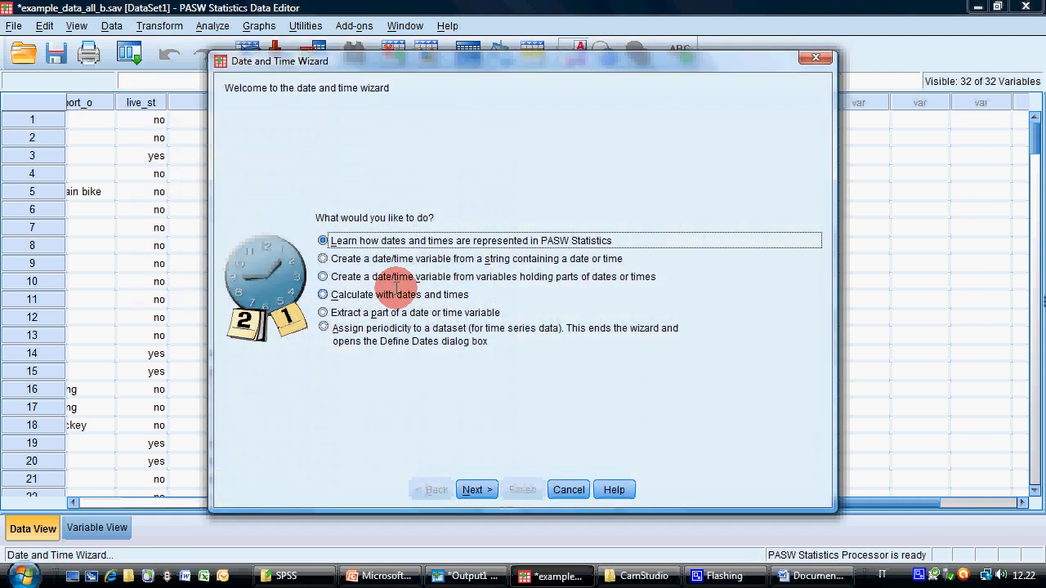
pyautogui.click(428, 291)
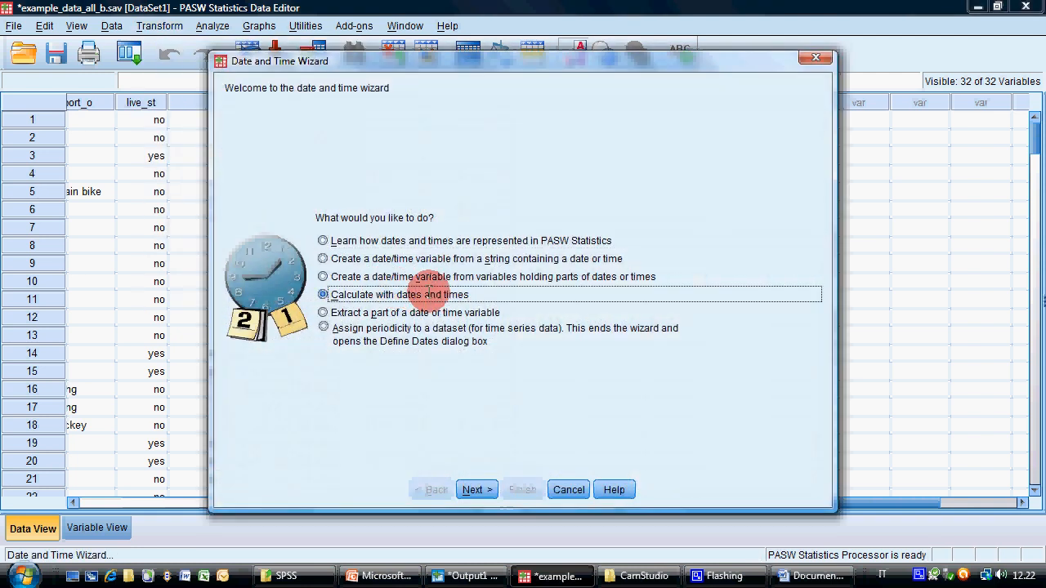
pyautogui.click(477, 490)
pyautogui.click(322, 249)
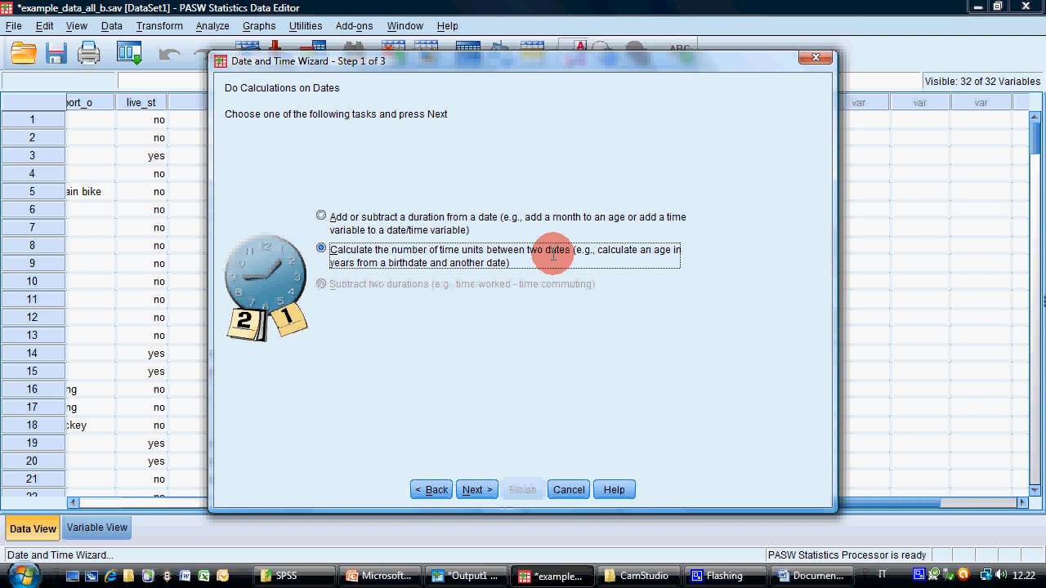
pyautogui.click(477, 489)
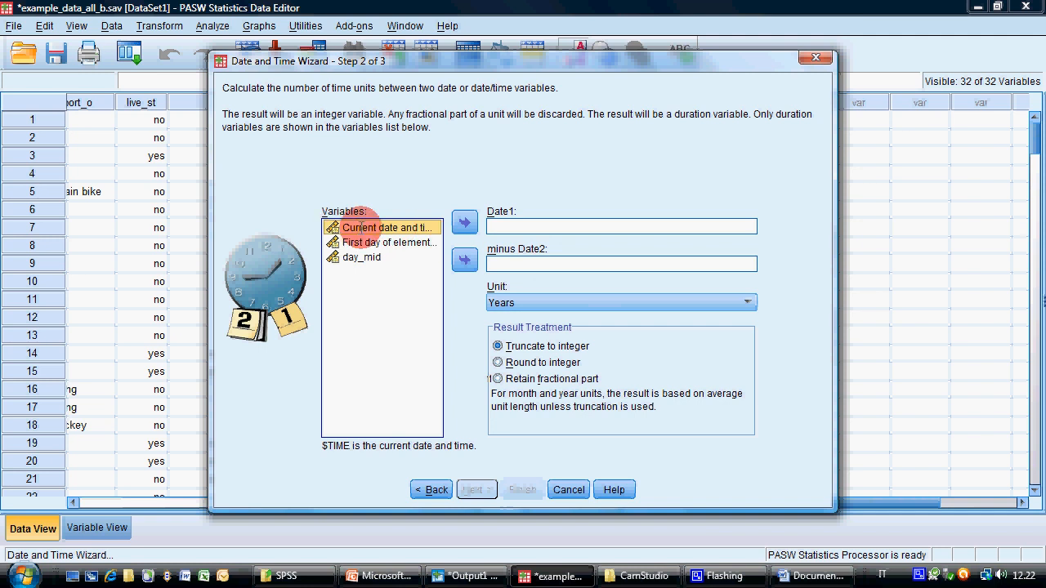
# Set Current date and time [$TIME] as Date1 minus date_el as Date2, with Days as the unit
pyautogui.moveTo(834, 240); pyautogui.dragTo(953, 240)
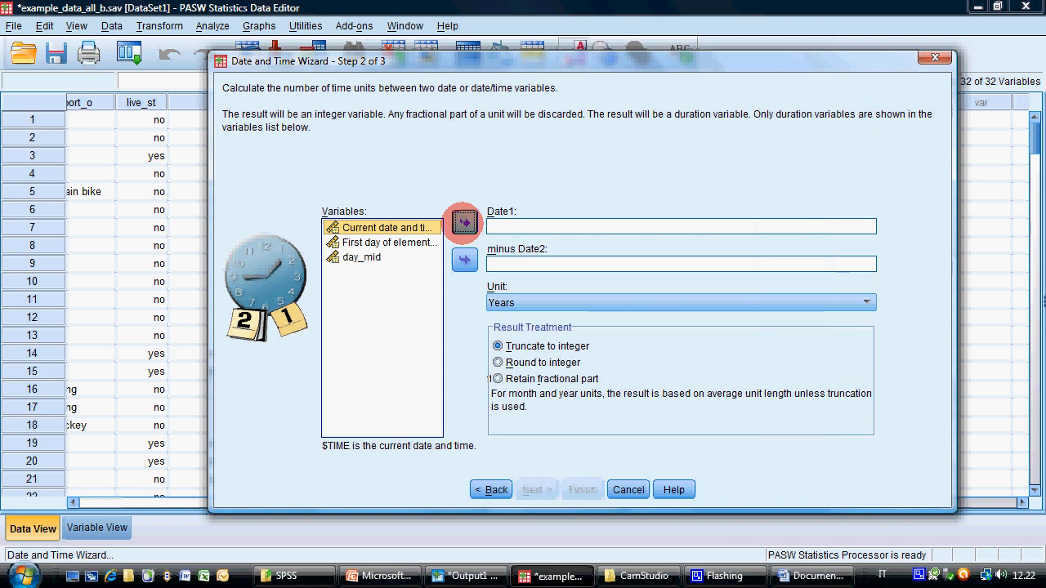
pyautogui.click(463, 222)
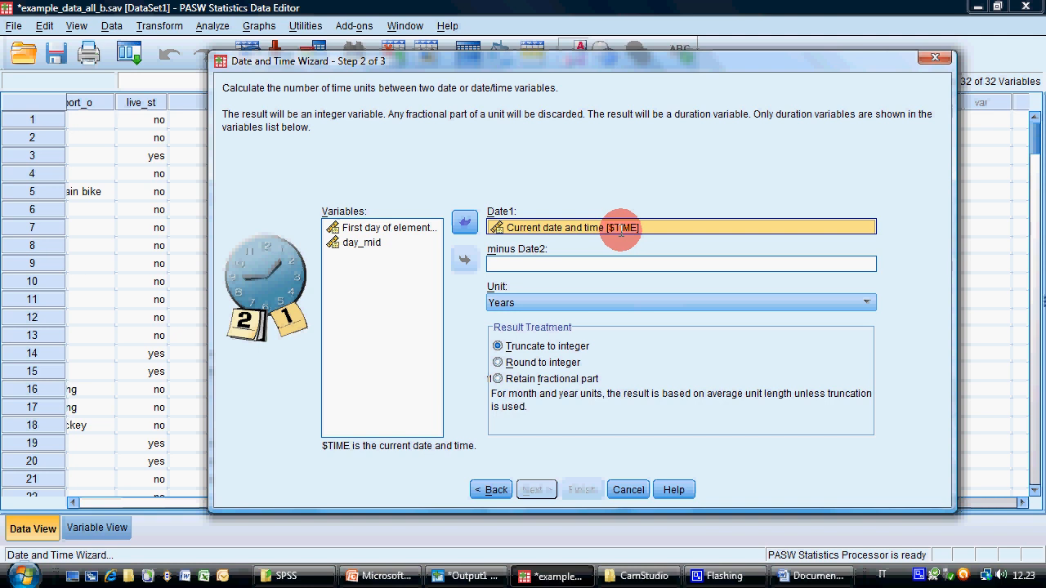
pyautogui.click(619, 228)
pyautogui.click(376, 228)
pyautogui.click(464, 262)
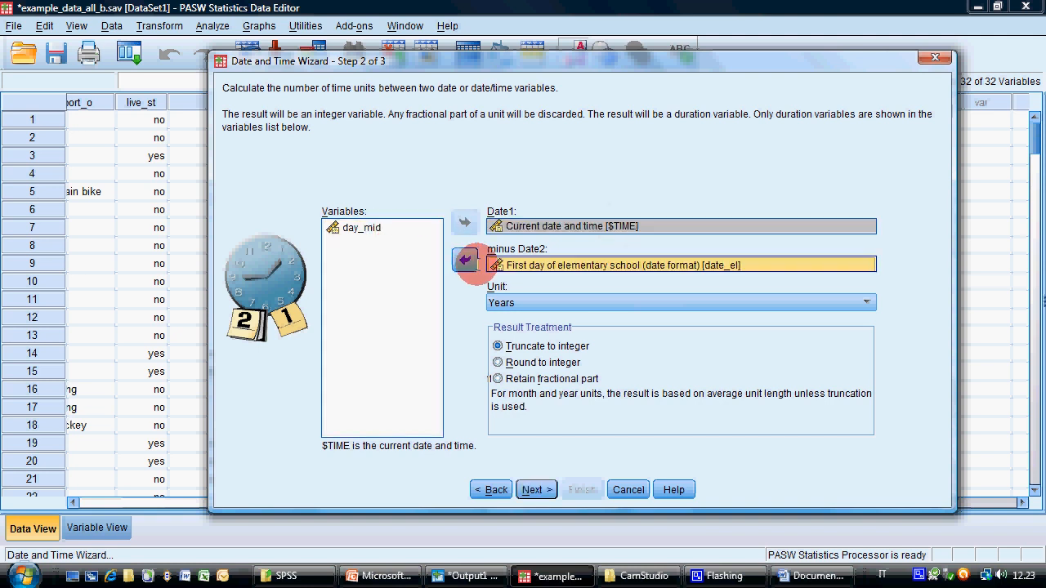
pyautogui.click(611, 302)
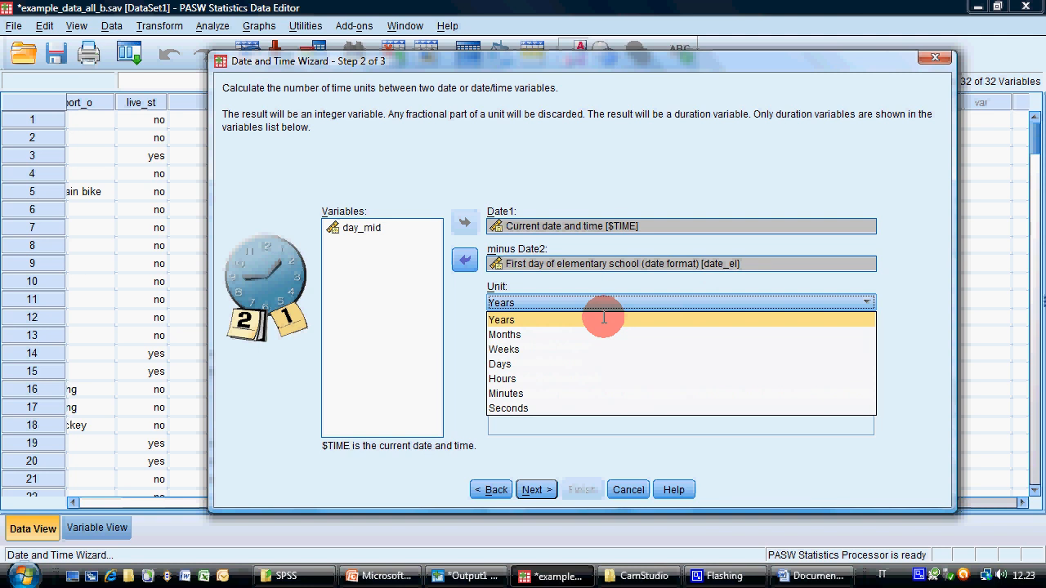
pyautogui.click(564, 363)
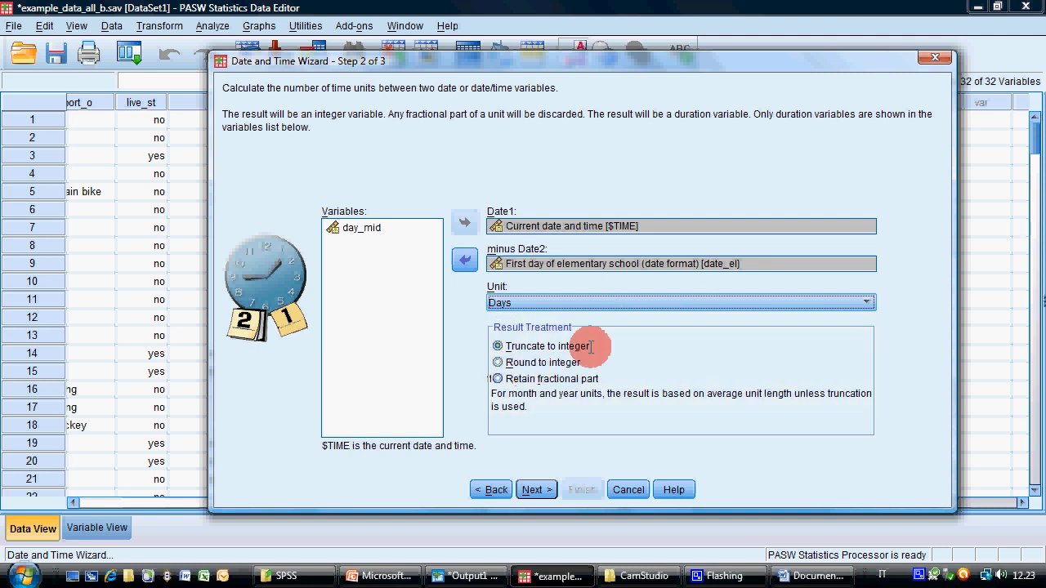
# Name the result variable aaa, finish the wizard to create it and check its values down the data
pyautogui.click(536, 490)
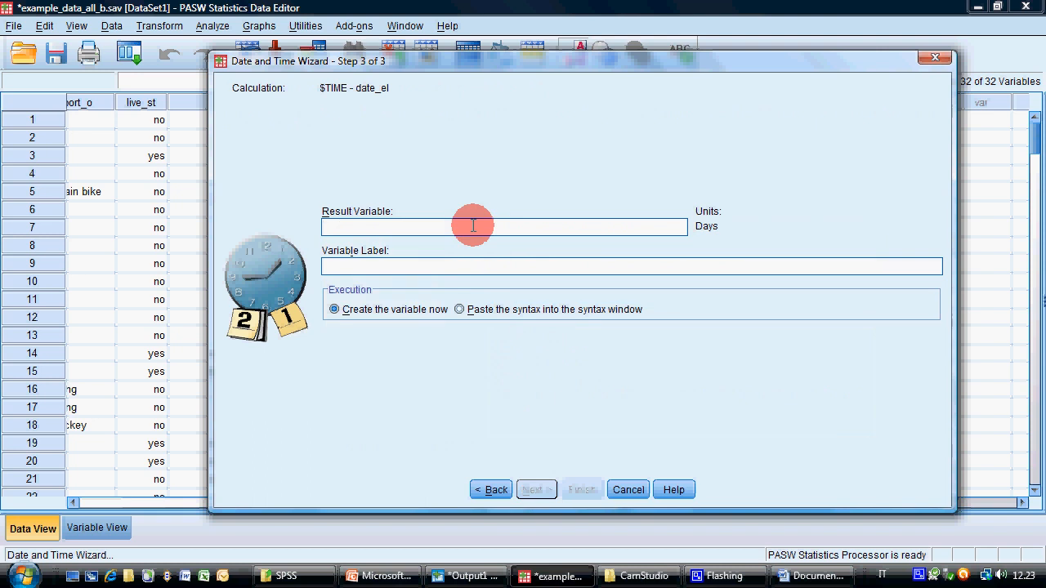
pyautogui.click(472, 226)
pyautogui.write('aaa')
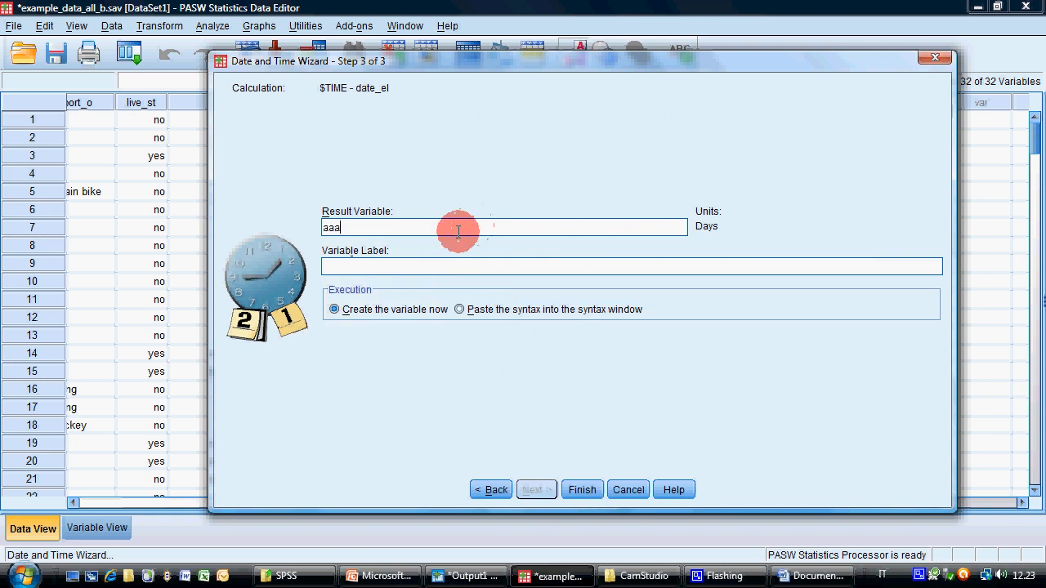
pyautogui.click(582, 489)
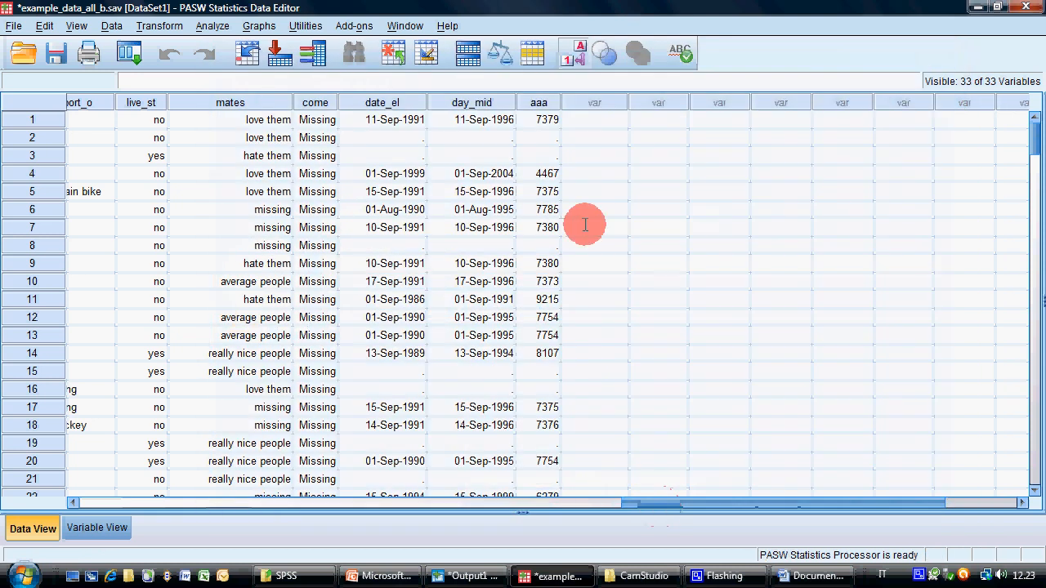
pyautogui.scroll(-5, 576, 209)
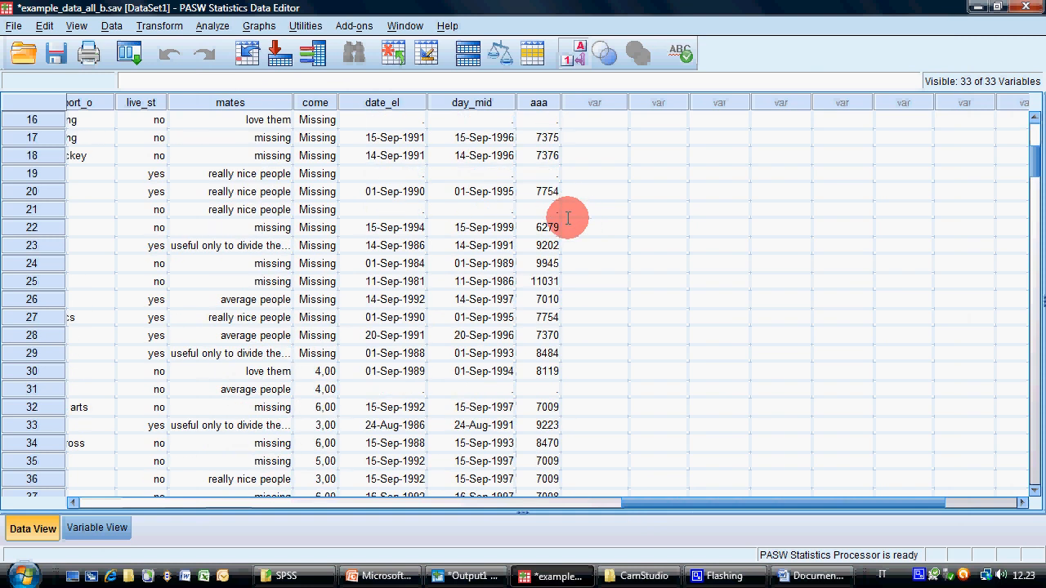
pyautogui.scroll(-15, 576, 217)
pyautogui.click(534, 231)
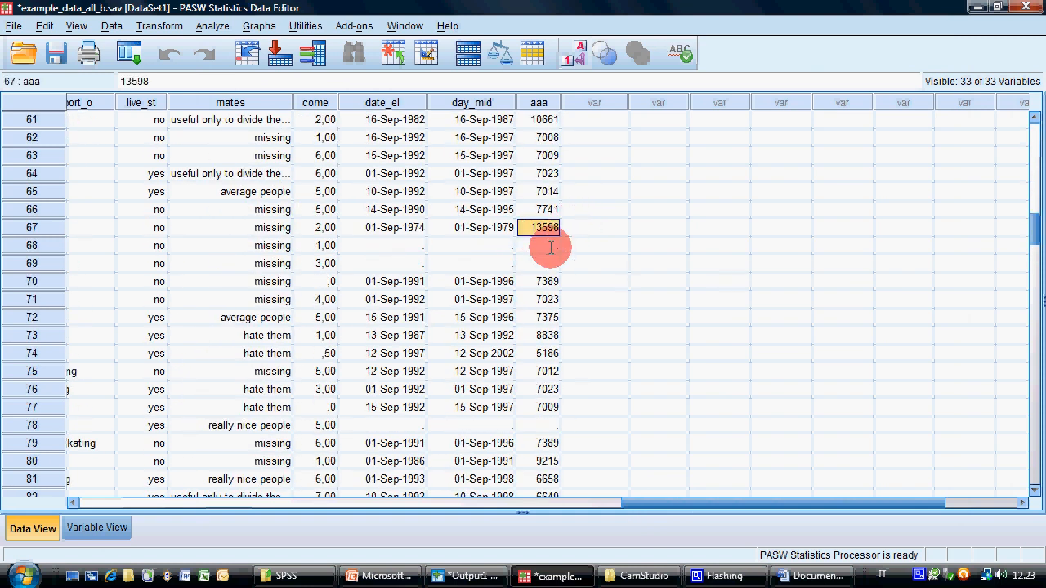
pyautogui.moveTo(1027, 296); pyautogui.dragTo(983, 107)
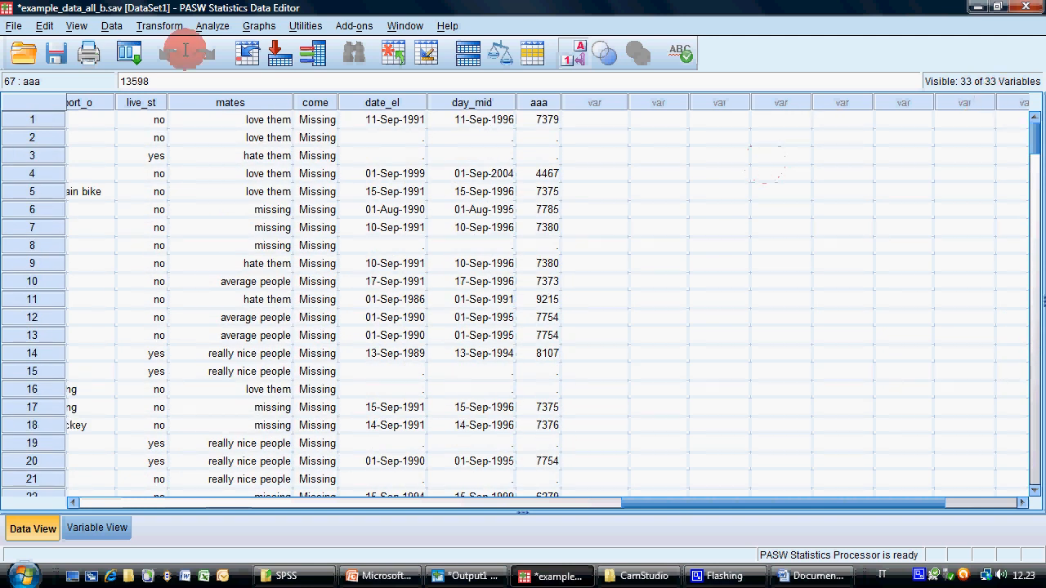
# Run the Date and Time Wizard again to calculate the number of time units between two dates
pyautogui.click(169, 30)
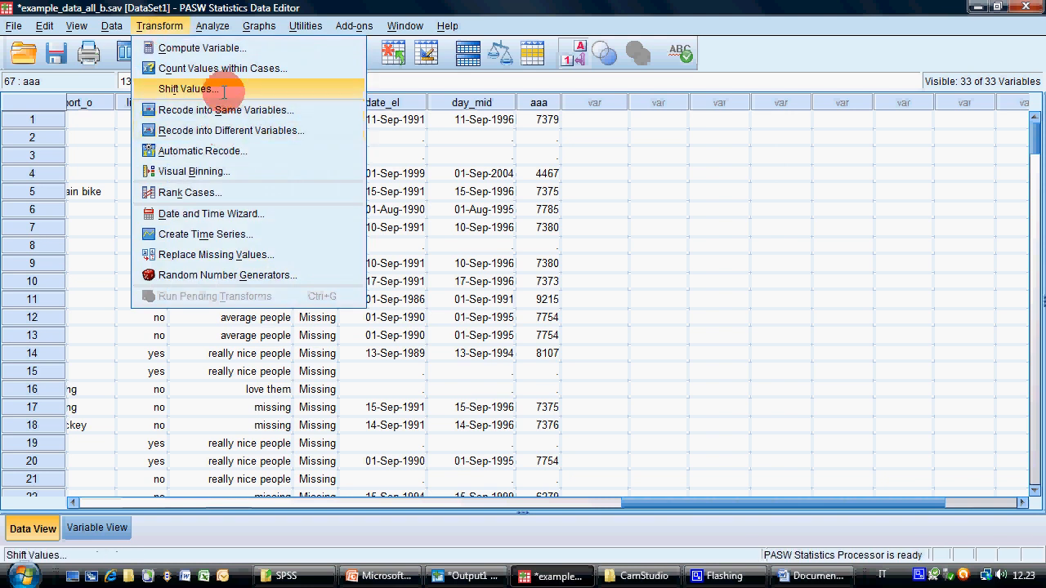
pyautogui.click(229, 213)
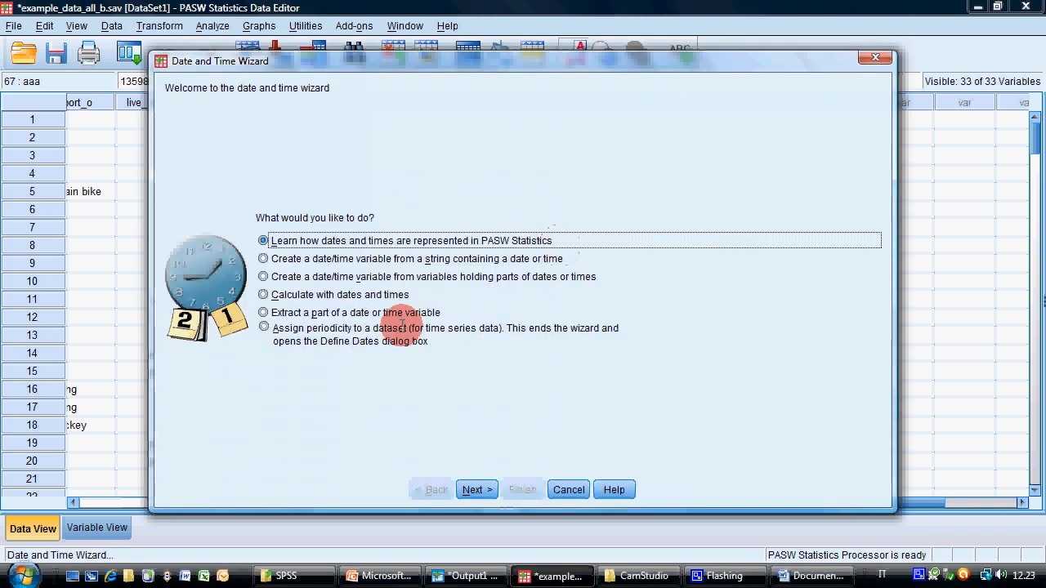
pyautogui.click(322, 294)
pyautogui.click(475, 489)
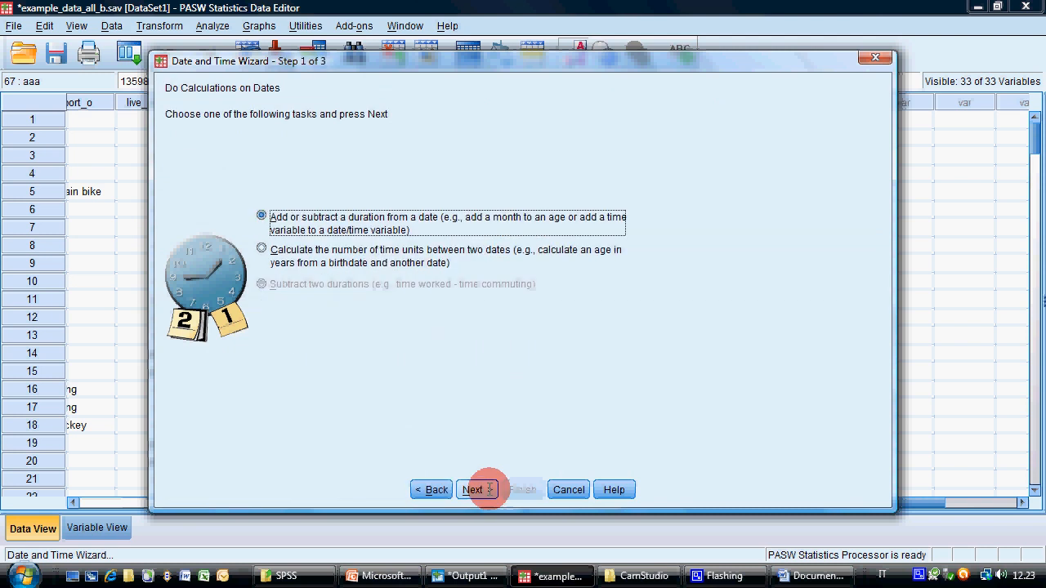
pyautogui.click(390, 260)
pyautogui.click(477, 490)
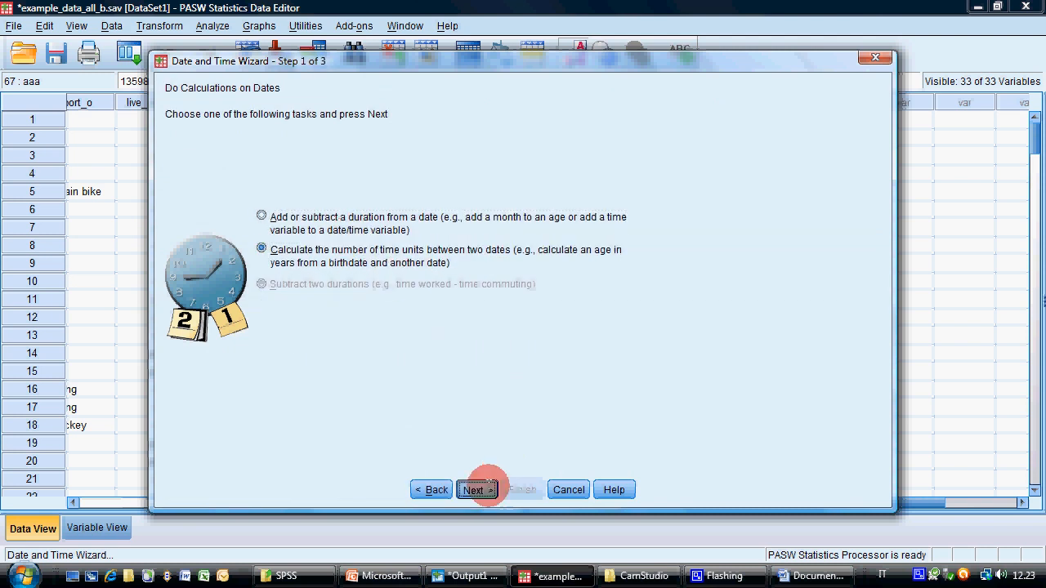
# Set $TIME as Date1 minus date_el as Date2 in Years, with the result rounded to an integer
pyautogui.click(404, 221)
pyautogui.click(346, 227)
pyautogui.click(404, 260)
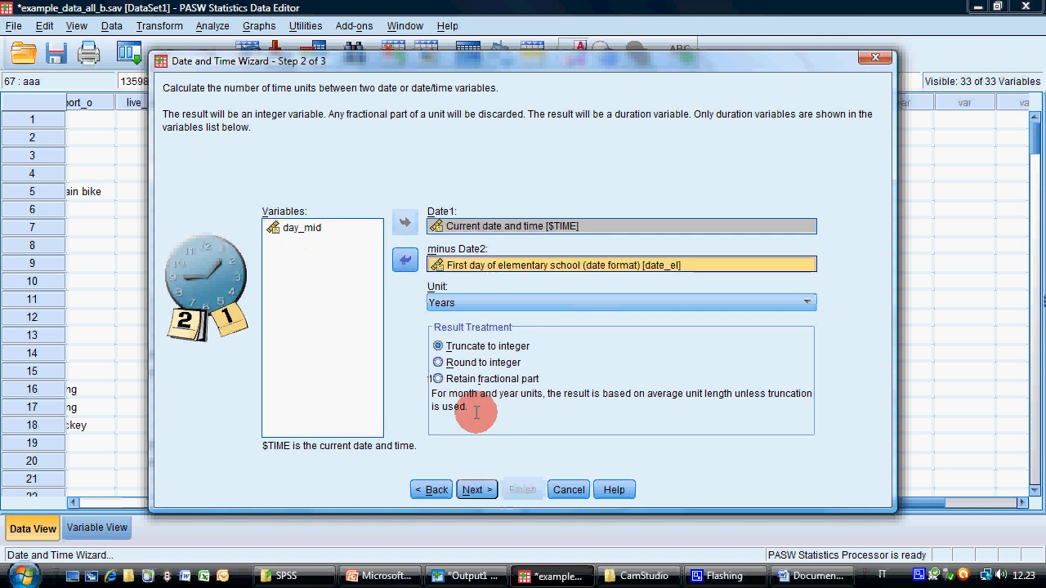
pyautogui.click(482, 362)
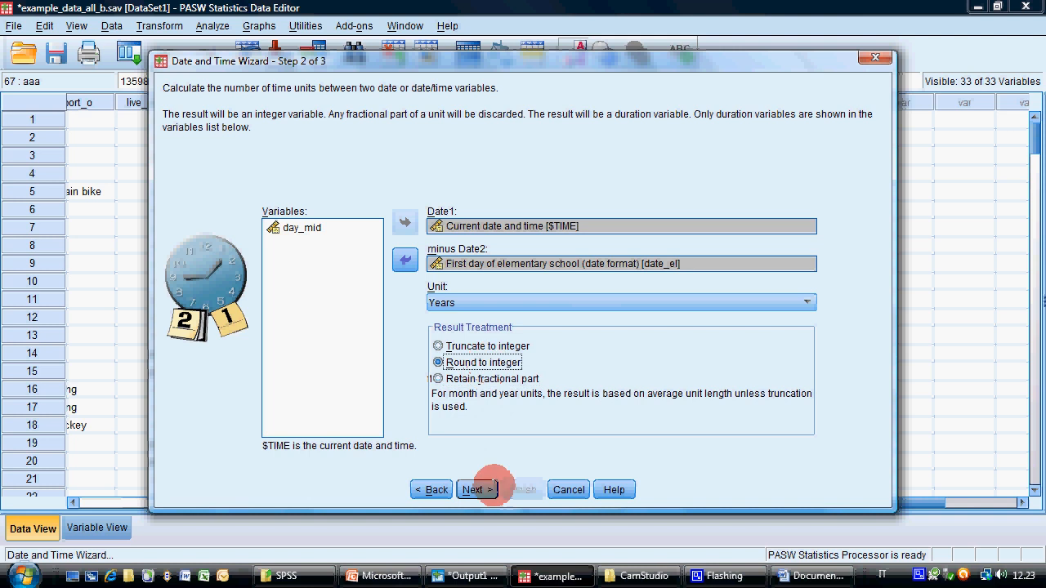
# Name the result variable bbb and finish the wizard to create it
pyautogui.click(482, 489)
pyautogui.click(399, 236)
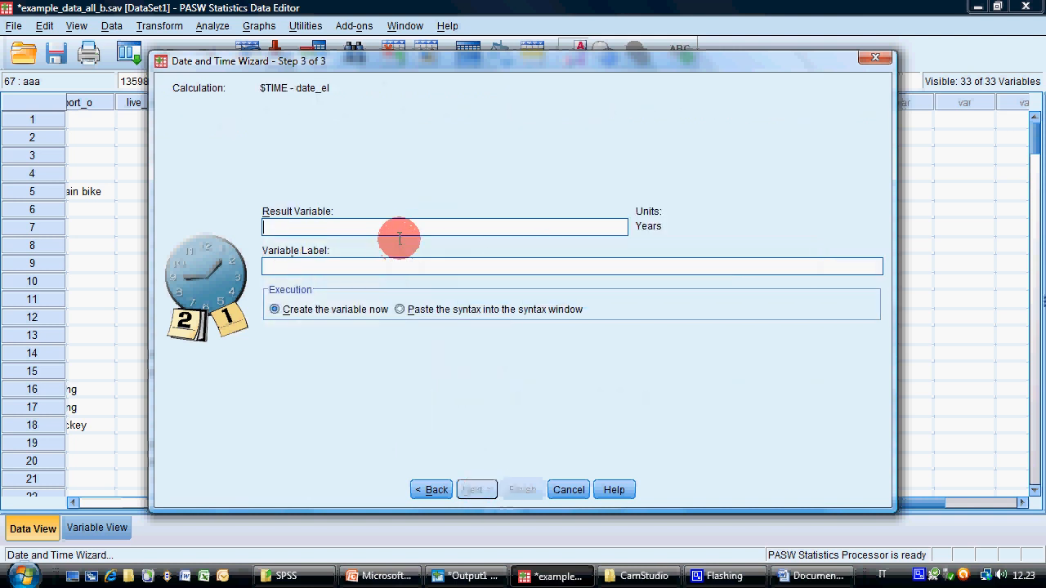
pyautogui.write('bbb')
pyautogui.click(523, 490)
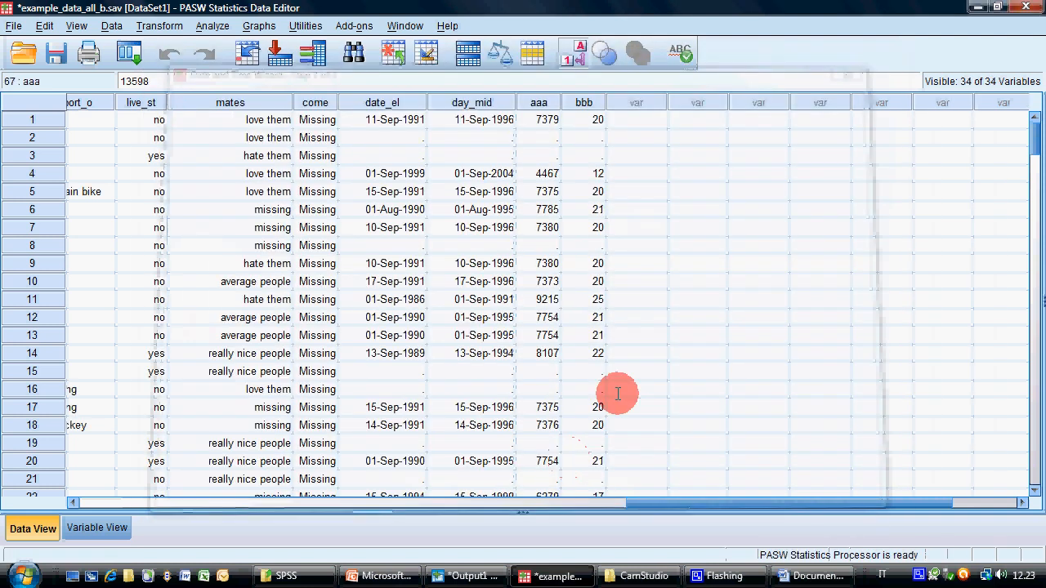
# Examine the bbb values through to the last cases, looking for implausible numbers of years since elementary school began
pyautogui.scroll(-7, 654, 270)
pyautogui.scroll(6, 653, 265)
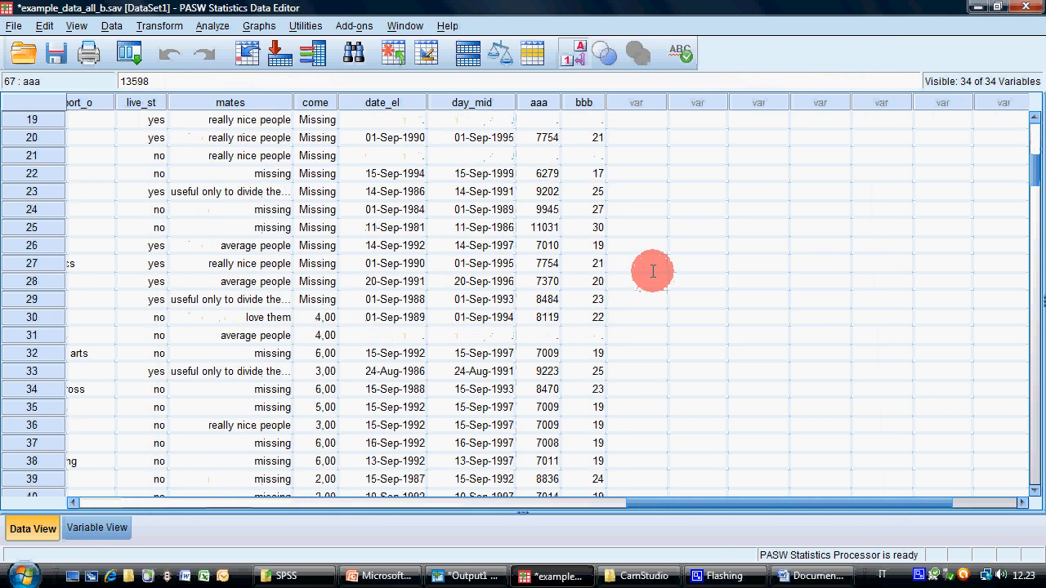
pyautogui.scroll(1, 653, 265)
pyautogui.click(579, 105)
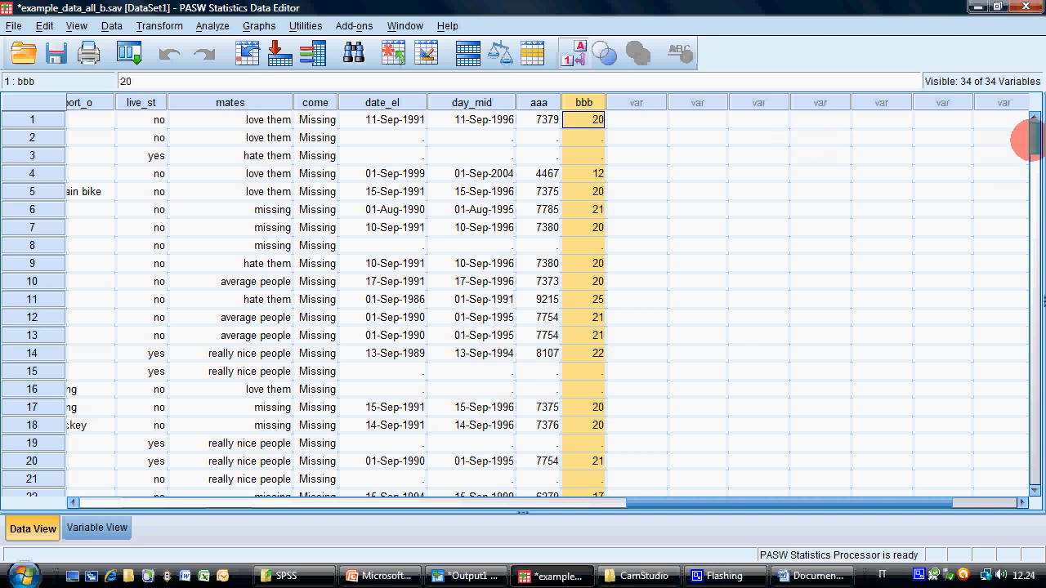
pyautogui.click(1036, 282)
pyautogui.moveTo(1036, 282); pyautogui.dragTo(964, 401)
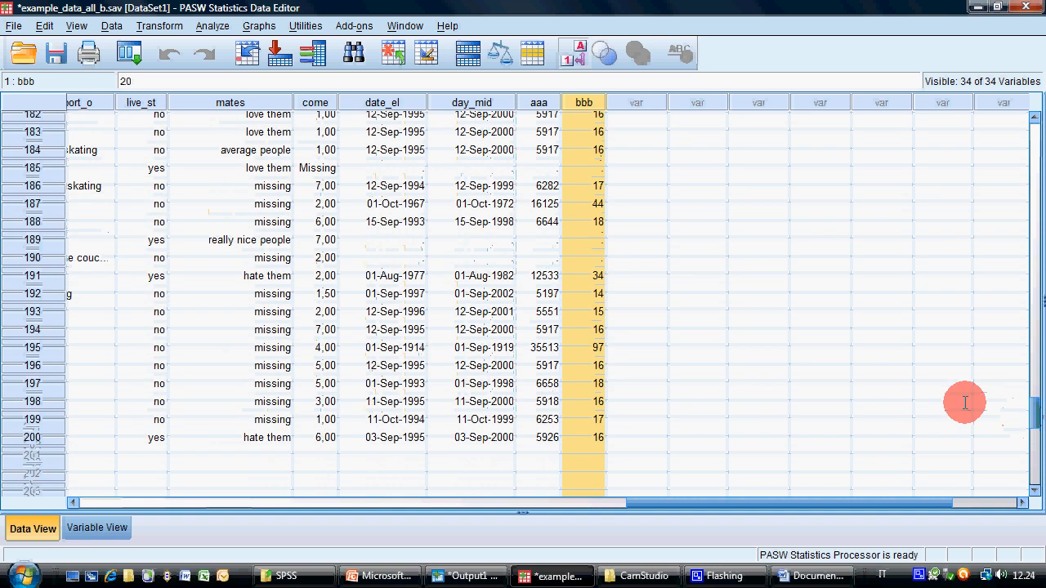
pyautogui.click(583, 347)
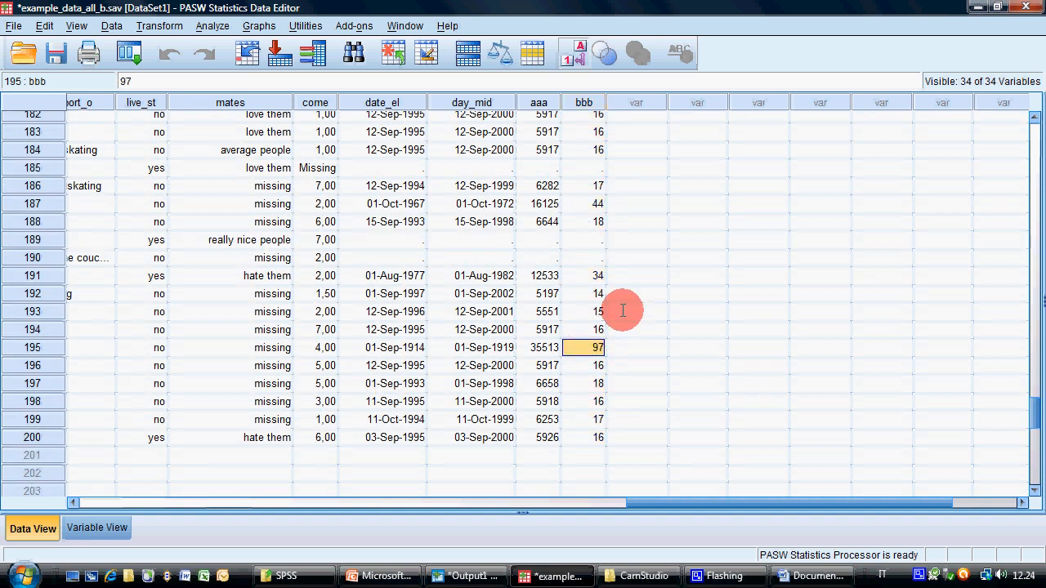
pyautogui.click(593, 296)
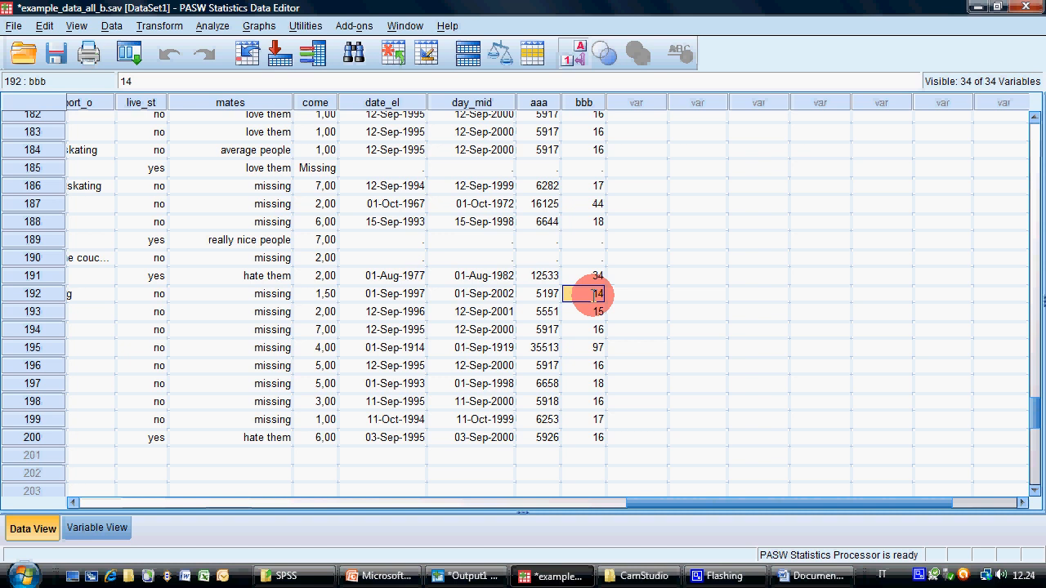
pyautogui.moveTo(1022, 409); pyautogui.dragTo(1031, 112)
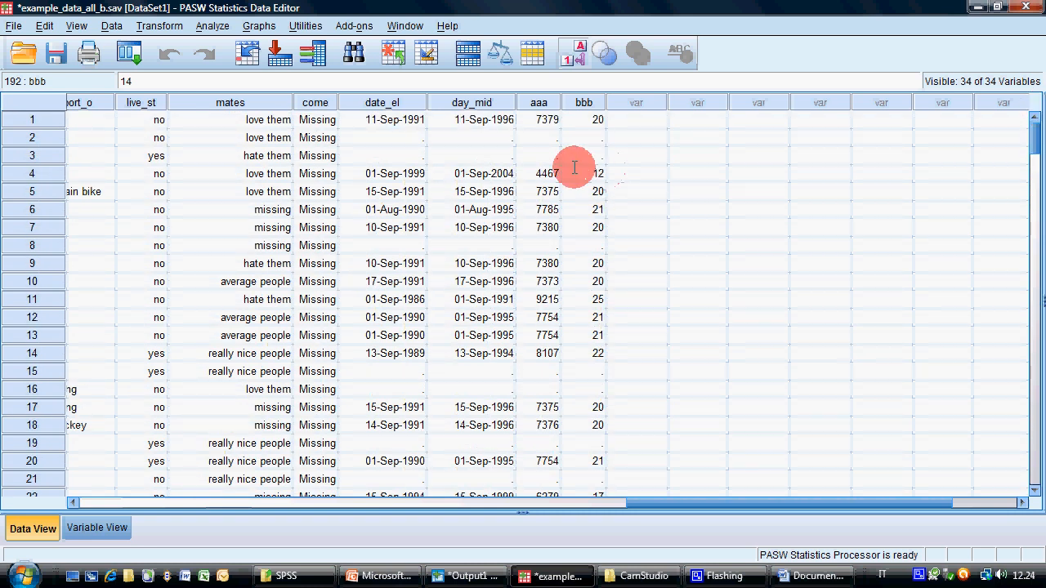
# Open the Date and Time Wizard and review its options for creating date/time variables and calculating with dates and times
pyautogui.moveTo(465, 576)
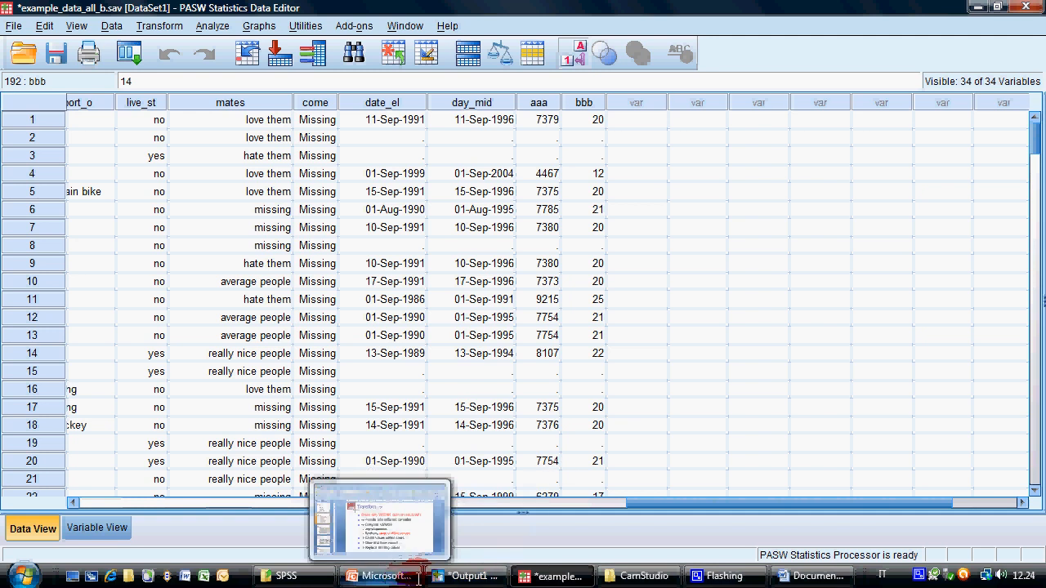
pyautogui.click(161, 26)
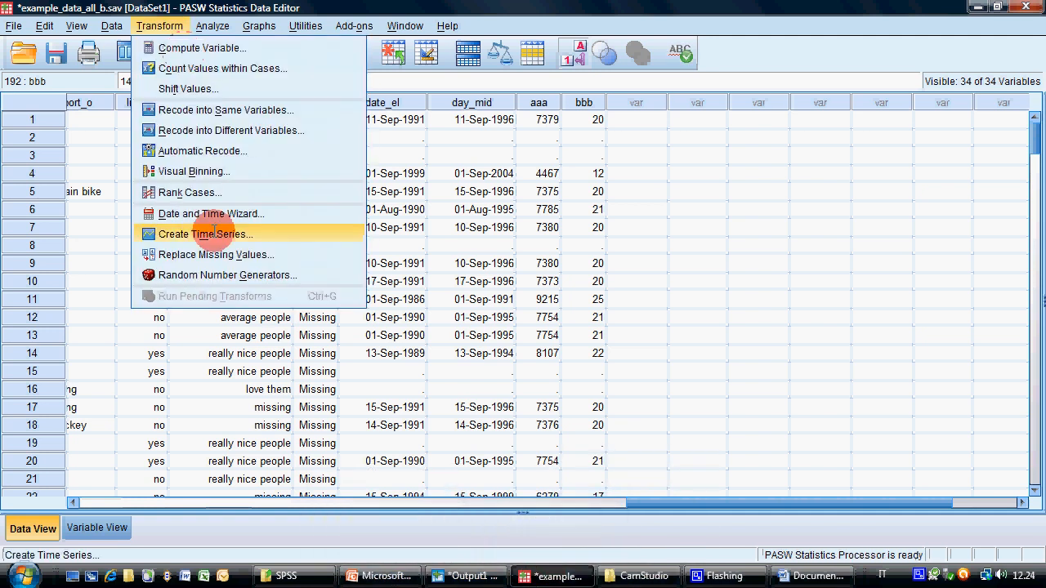
pyautogui.click(207, 213)
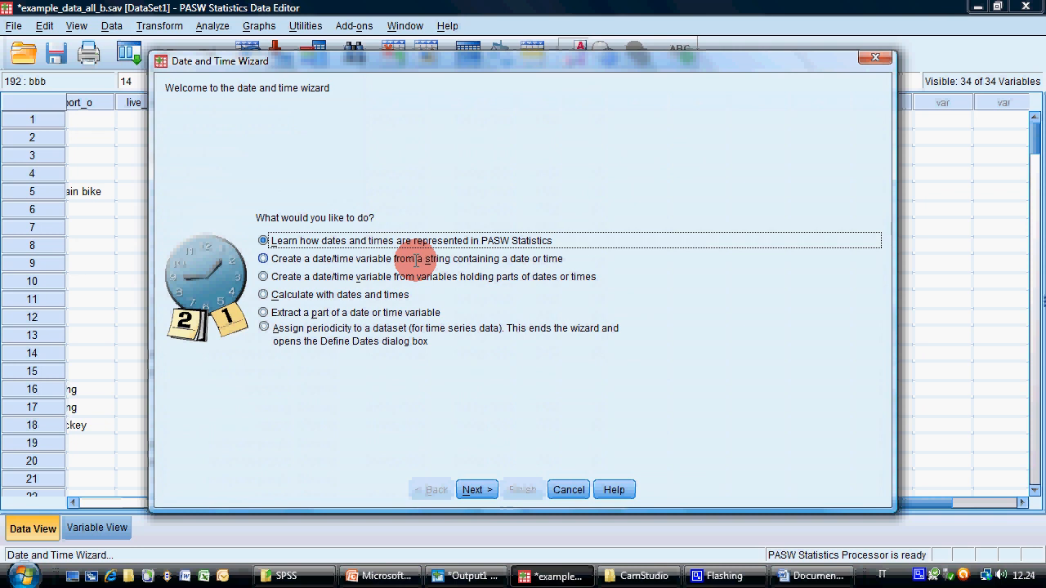
pyautogui.click(371, 259)
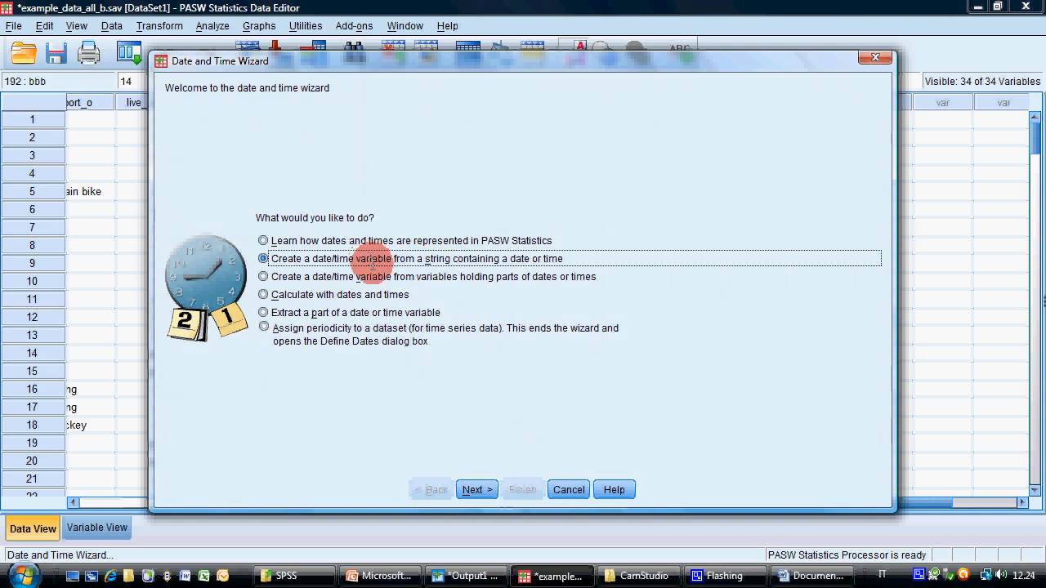
pyautogui.click(263, 276)
pyautogui.click(263, 294)
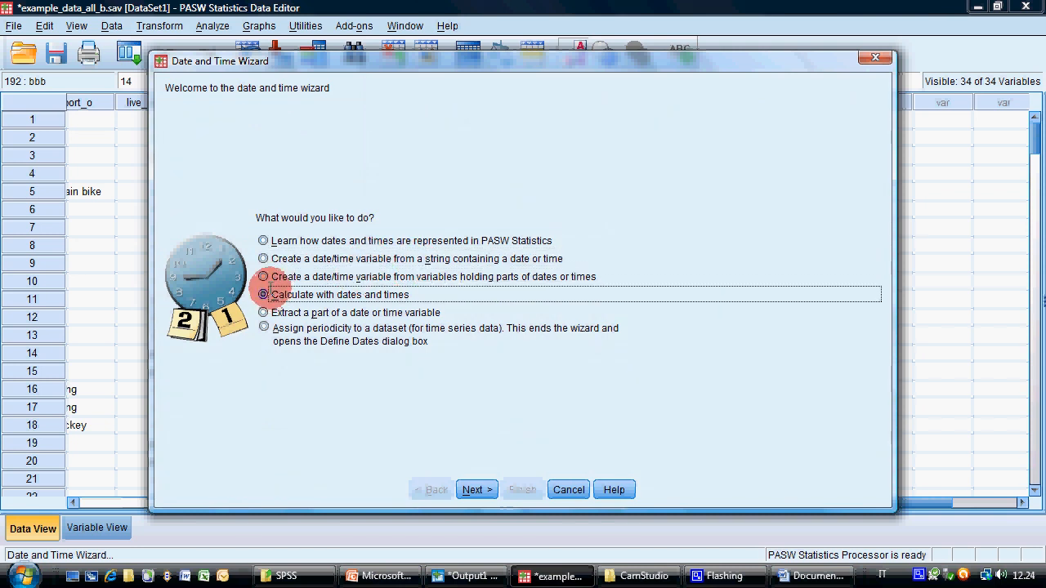
pyautogui.click(265, 278)
pyautogui.click(274, 293)
pyautogui.click(273, 276)
pyautogui.click(274, 293)
pyautogui.click(281, 275)
pyautogui.click(279, 293)
pyautogui.click(283, 277)
pyautogui.click(314, 294)
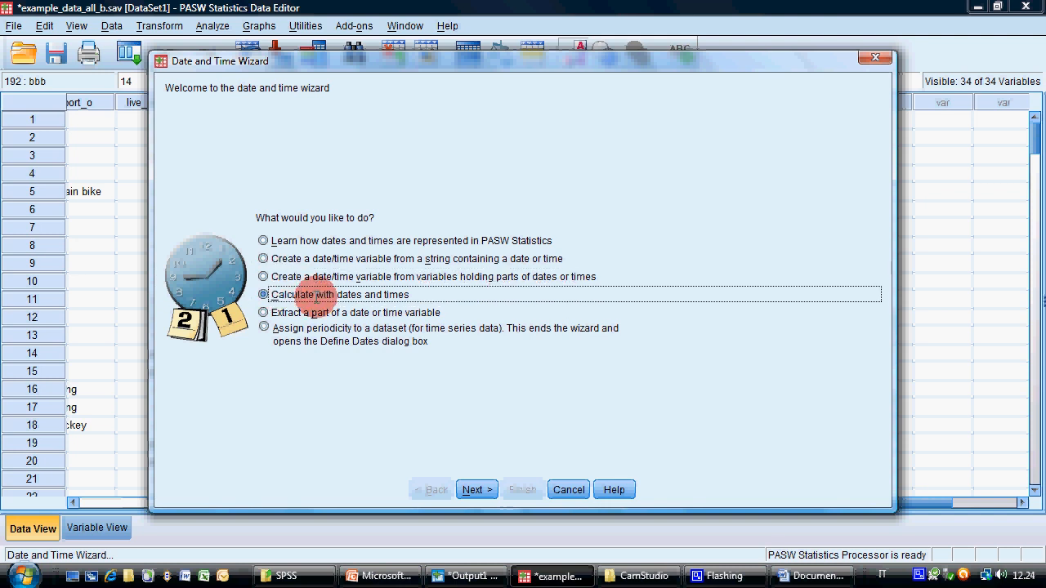
# Review the wizard's date calculation tasks: adding or subtracting a duration, and calculating the number of time units between two dates
pyautogui.click(475, 489)
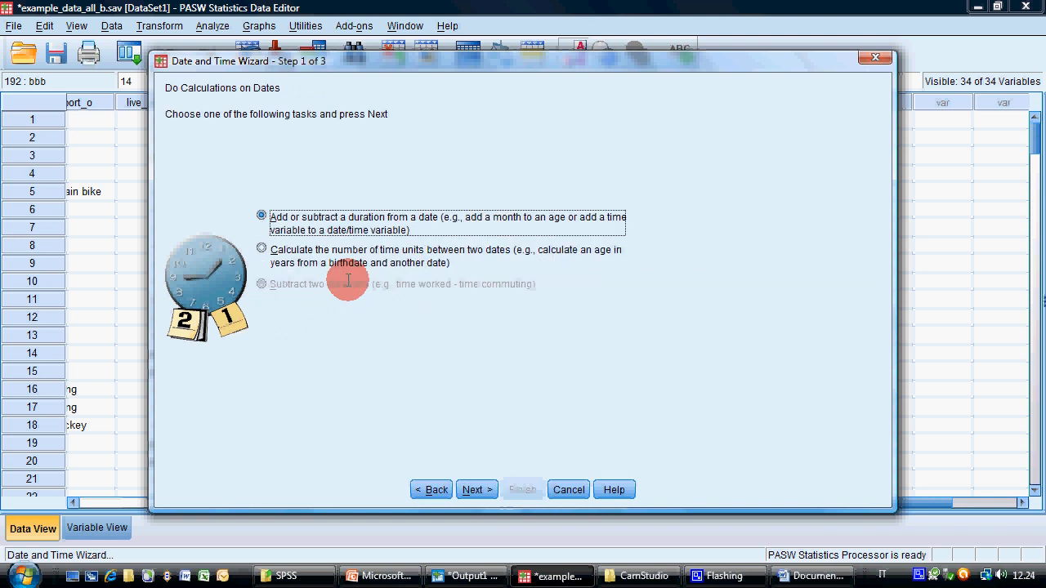
pyautogui.click(335, 254)
pyautogui.click(354, 220)
pyautogui.click(343, 250)
pyautogui.click(352, 221)
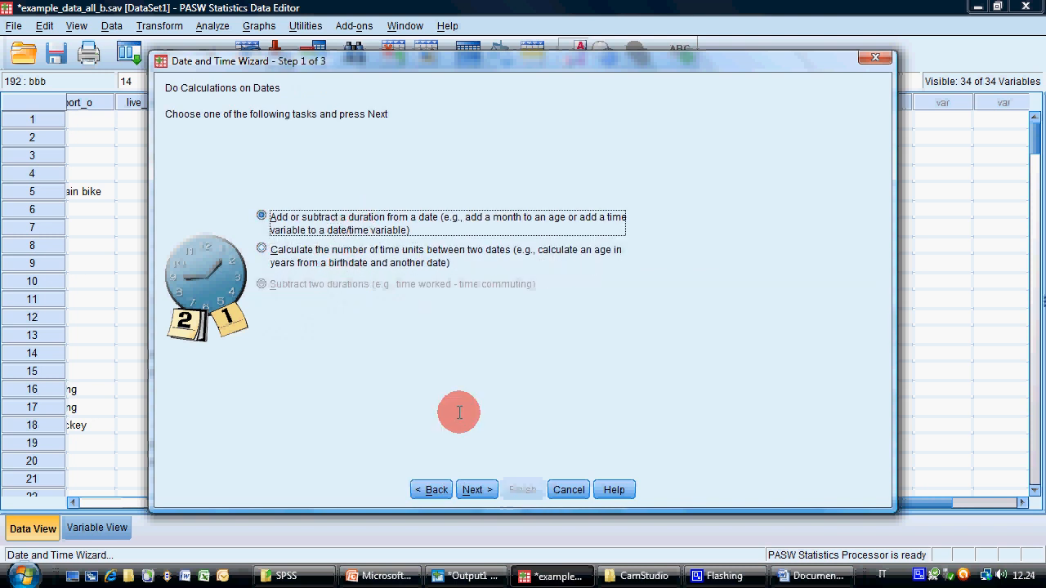
pyautogui.click(436, 488)
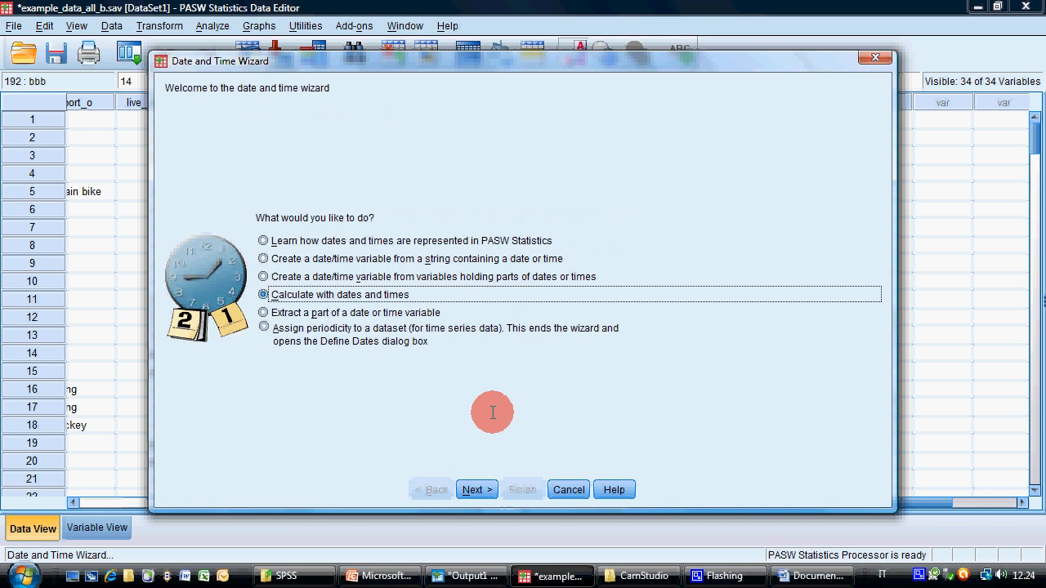
# View the wizard's settings for extracting a part of a date or time variable, and close the wizard without creating anything
pyautogui.click(369, 312)
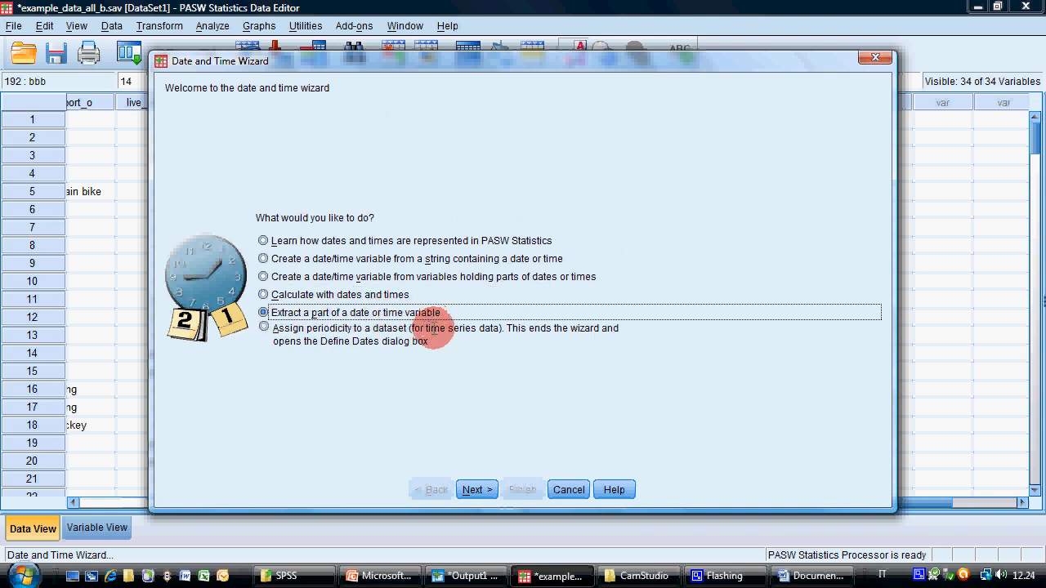
pyautogui.click(477, 489)
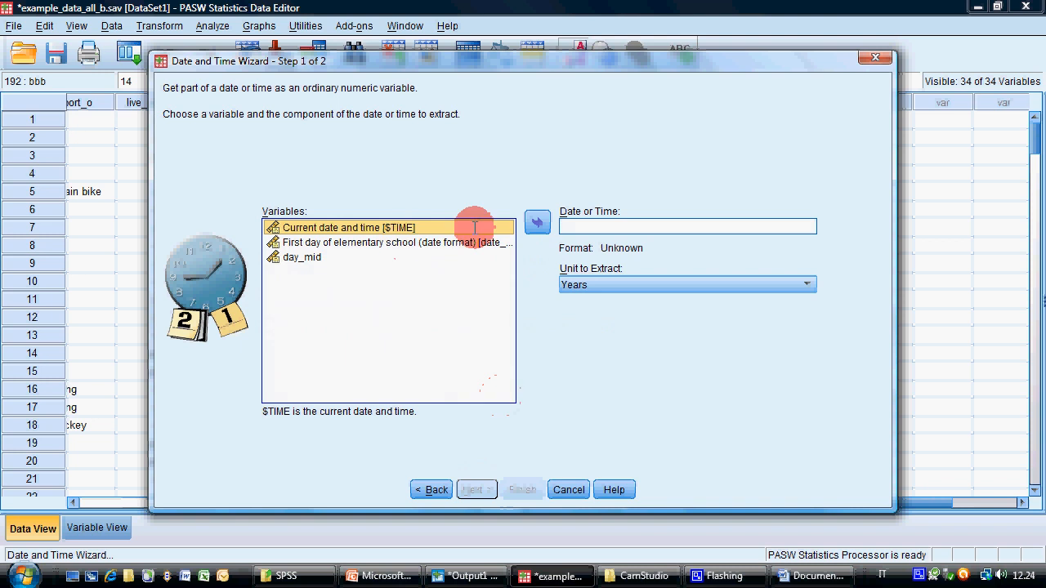
pyautogui.click(391, 227)
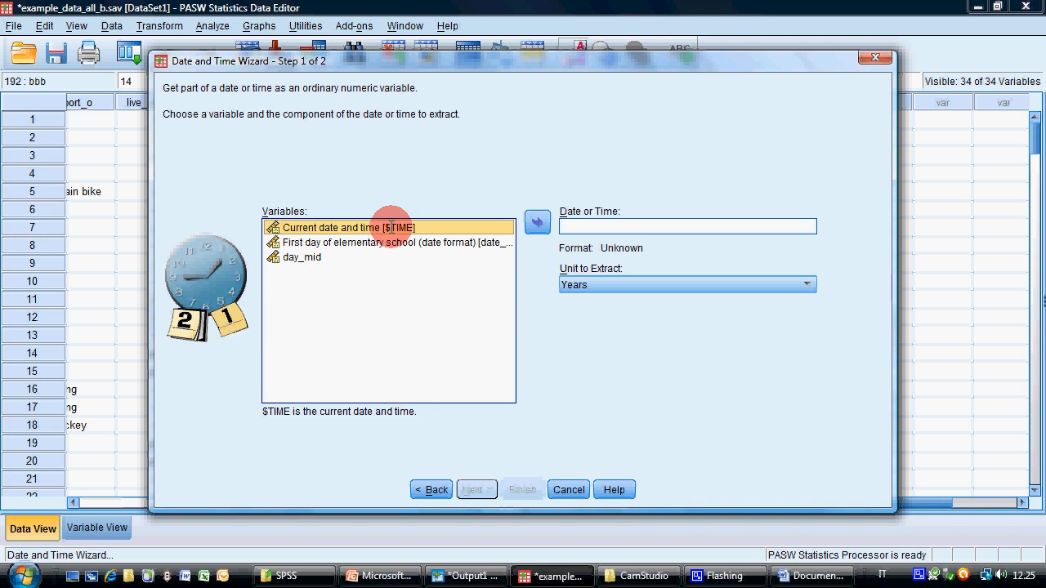
pyautogui.click(568, 490)
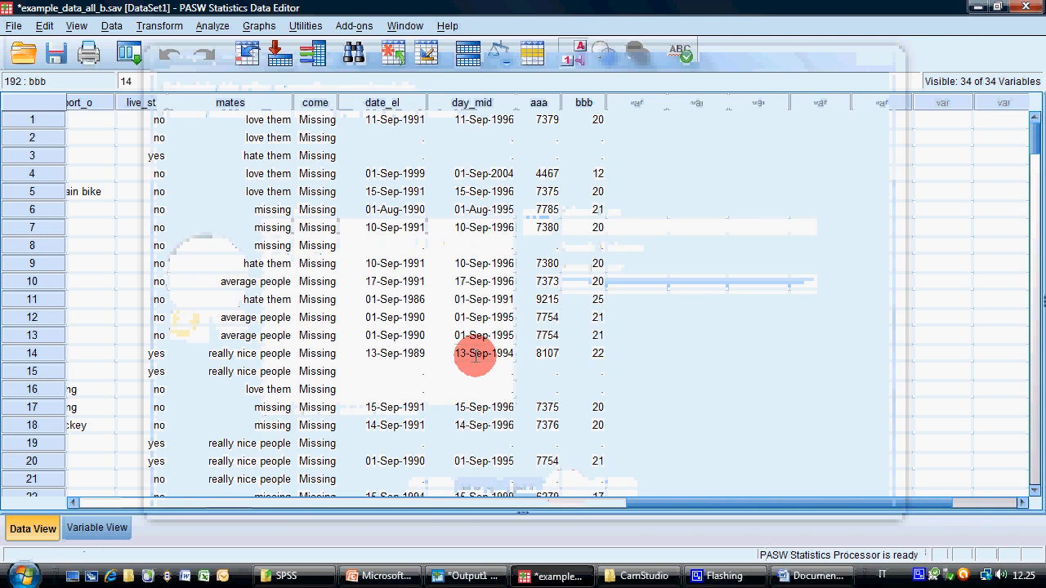
# Switch to the PowerPoint presentation and highlight the words "Replace missing values" on the Transform slide
pyautogui.click(382, 576)
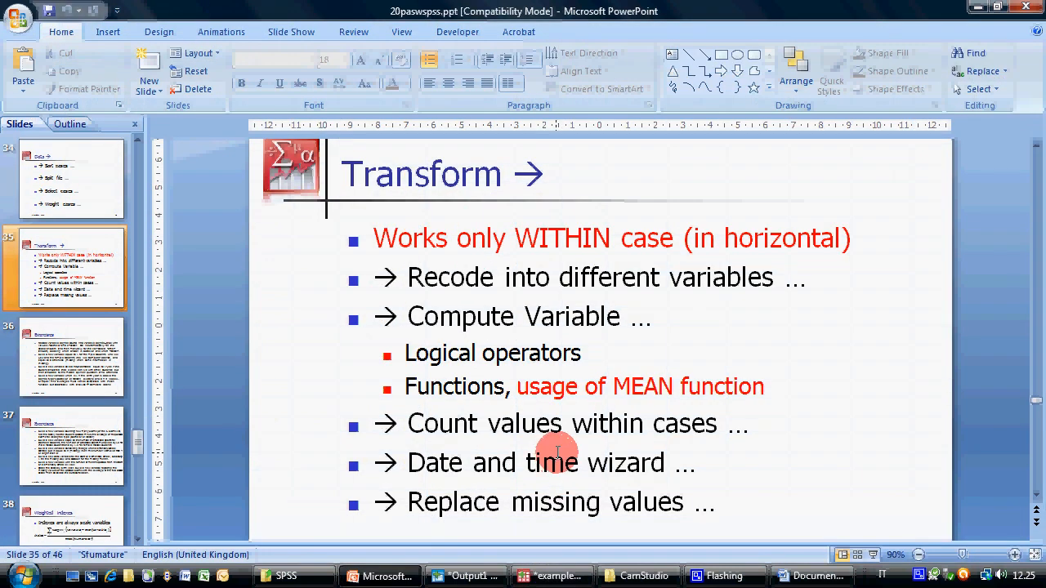
pyautogui.scroll(-1, 556, 454)
pyautogui.moveTo(438, 471); pyautogui.dragTo(653, 478)
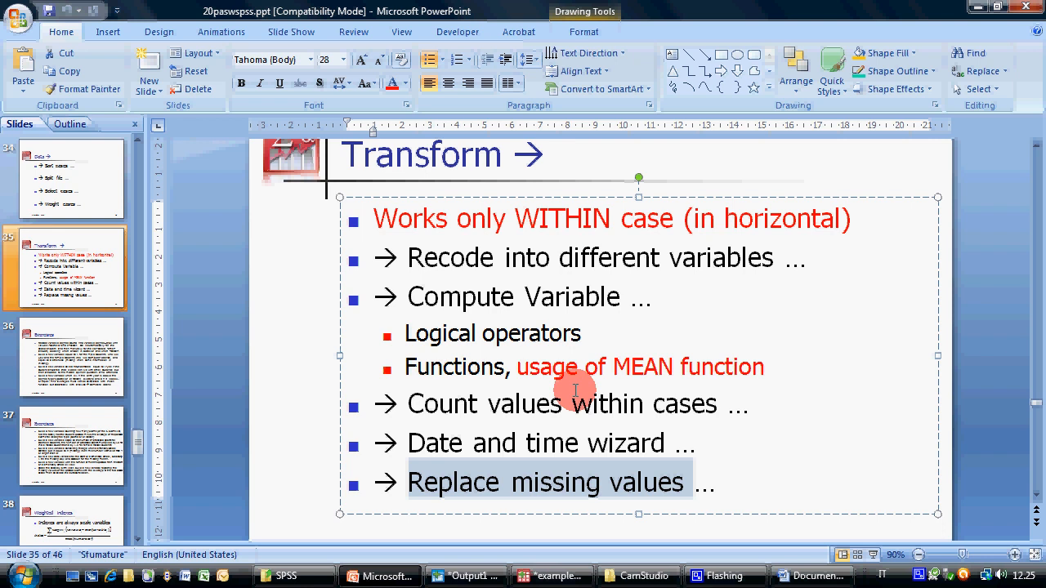
# Return to the PASW Data Editor, open Replace Missing Values and add First day of elementary school (day_el) to the new variables
pyautogui.click(556, 576)
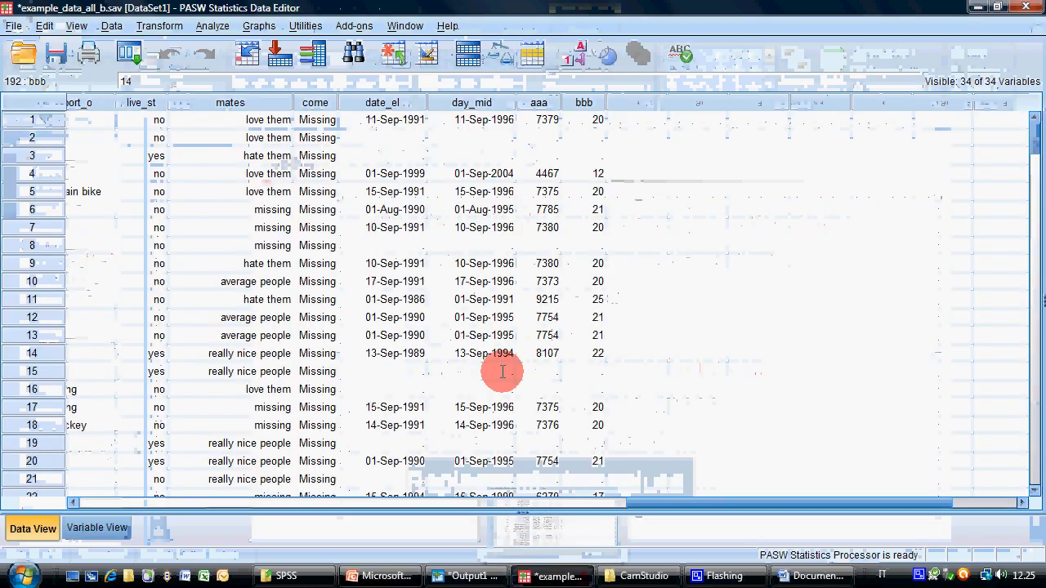
pyautogui.click(159, 26)
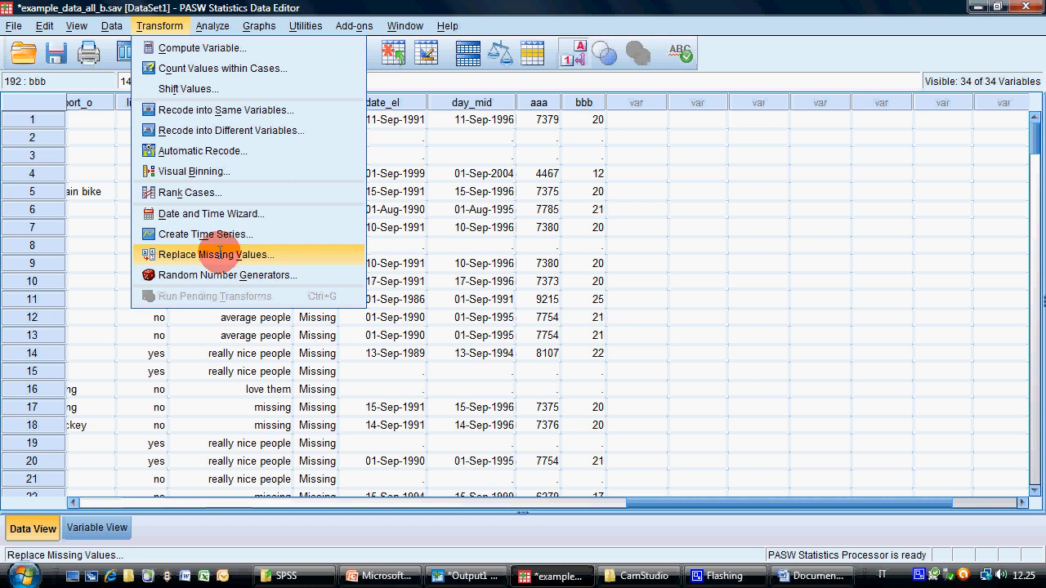
pyautogui.click(219, 254)
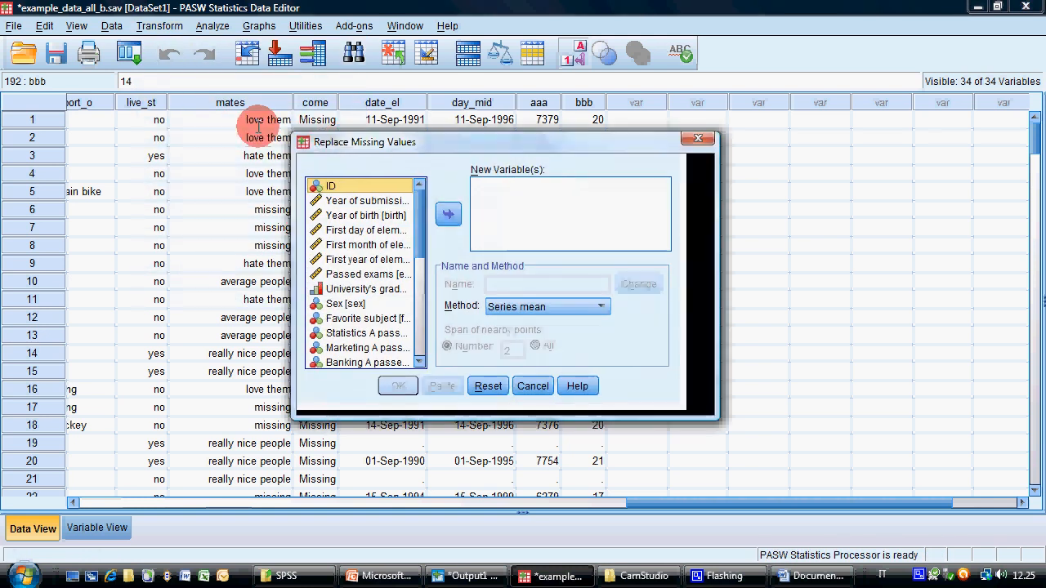
pyautogui.click(273, 173)
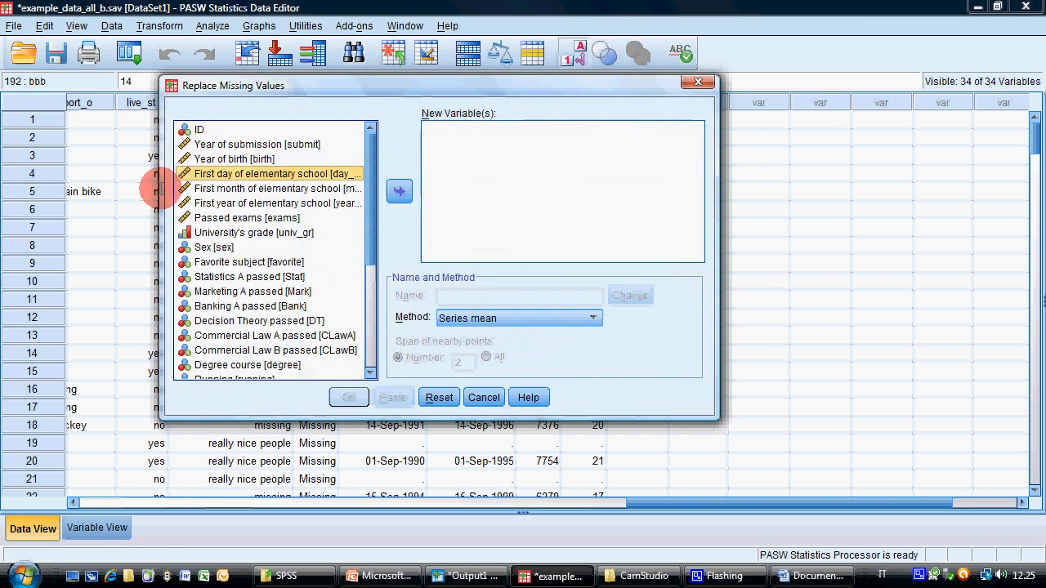
pyautogui.click(399, 192)
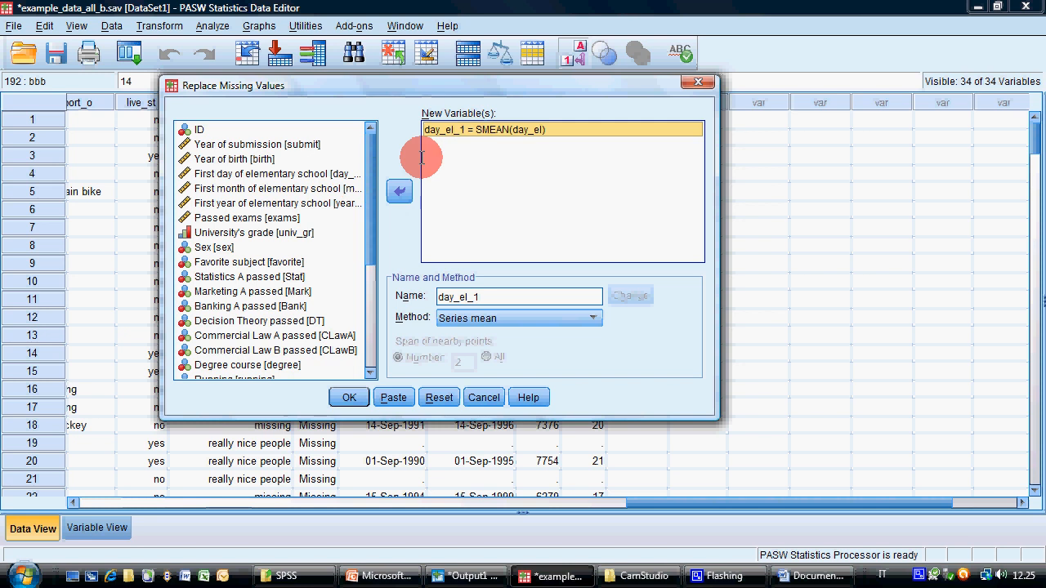
# Keep Series mean as the replacement method for the day_el entry and run the missing value replacement
pyautogui.click(536, 128)
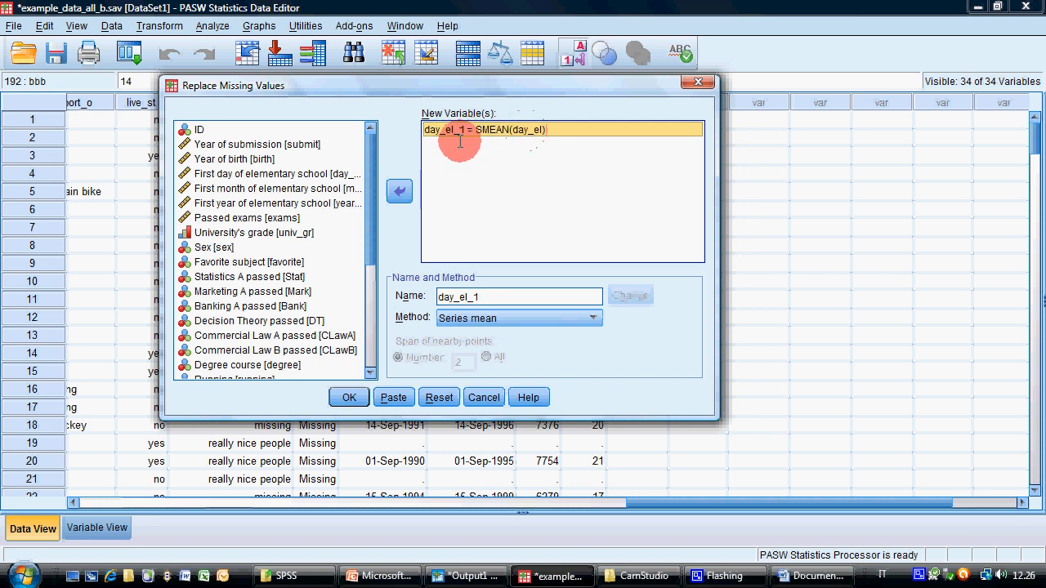
pyautogui.click(490, 299)
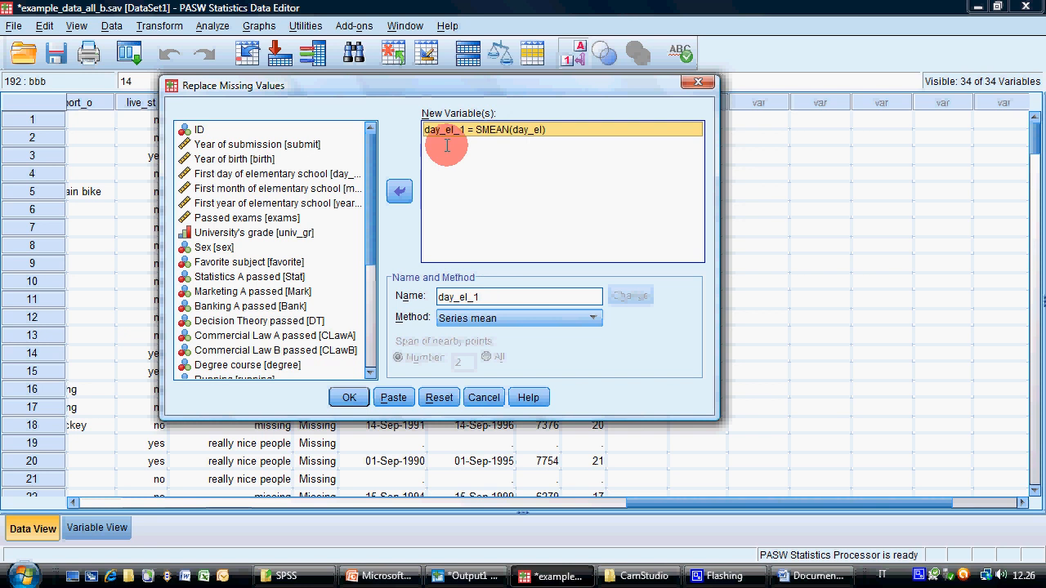
pyautogui.click(488, 131)
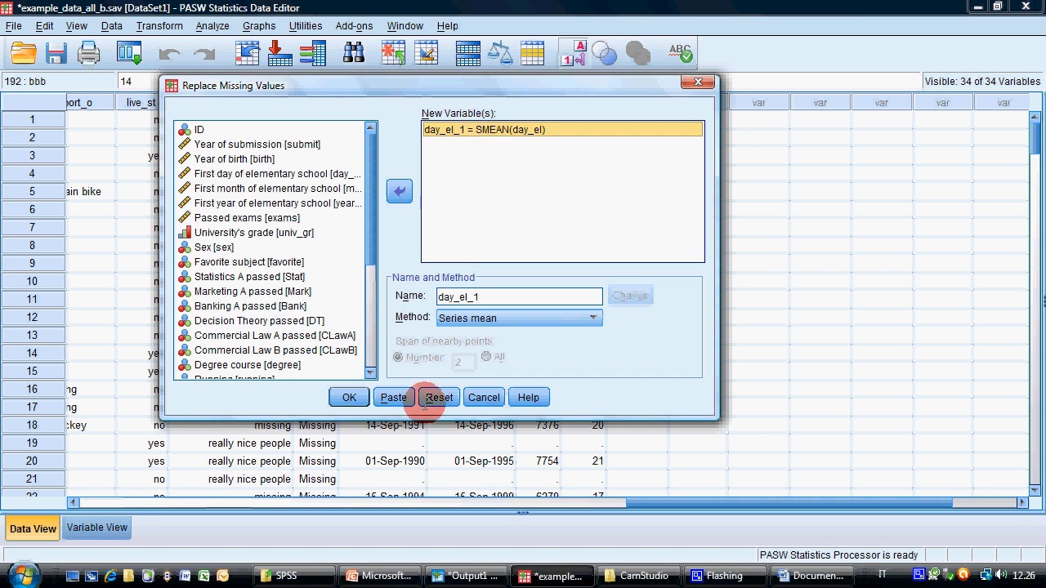
pyautogui.click(488, 317)
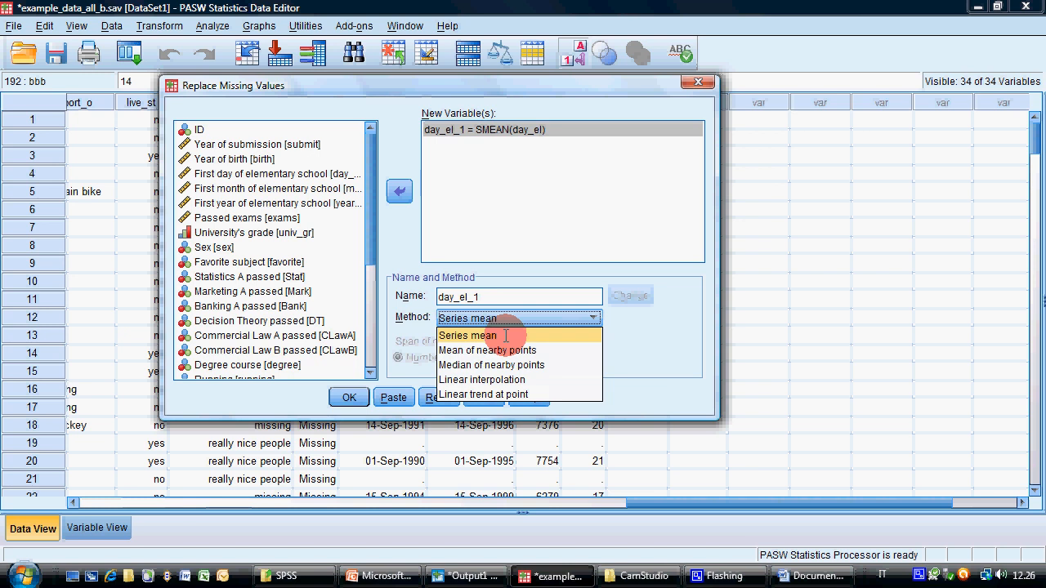
pyautogui.click(516, 335)
pyautogui.click(349, 397)
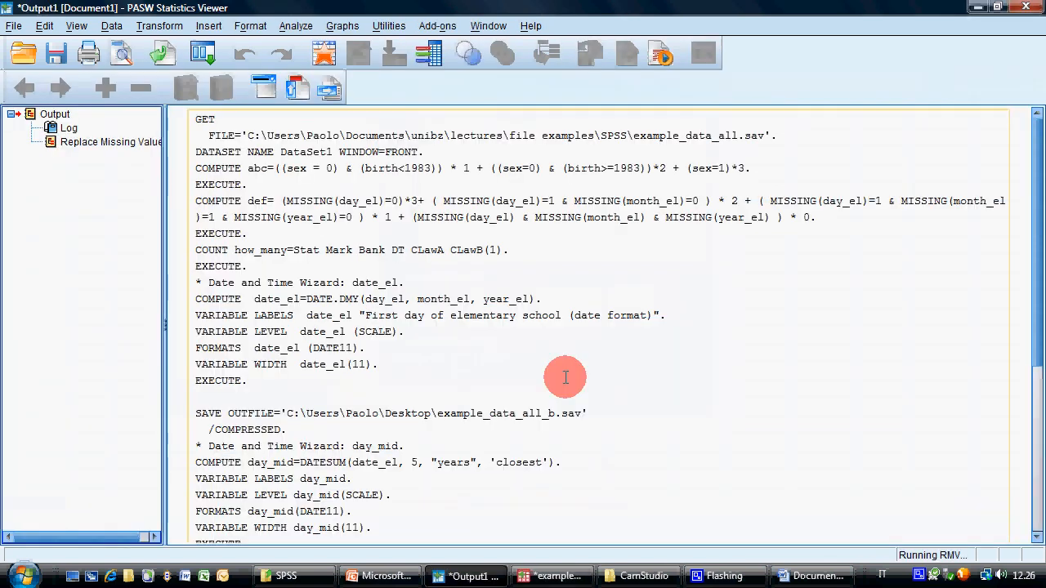
# Return to the Data Editor and examine the original and replaced values in the new day_el_1 column
pyautogui.click(558, 576)
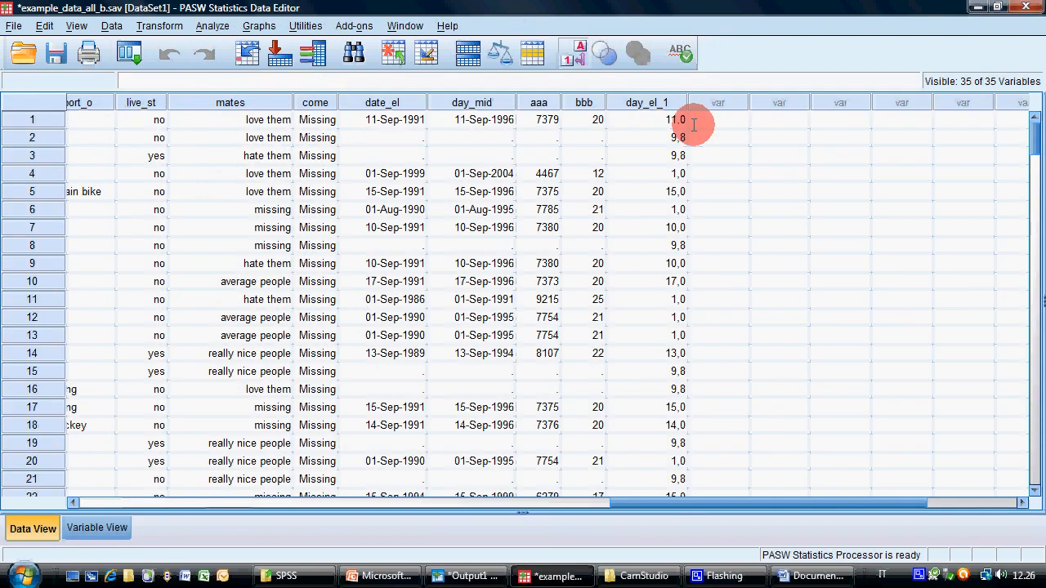
pyautogui.click(647, 102)
pyautogui.click(666, 119)
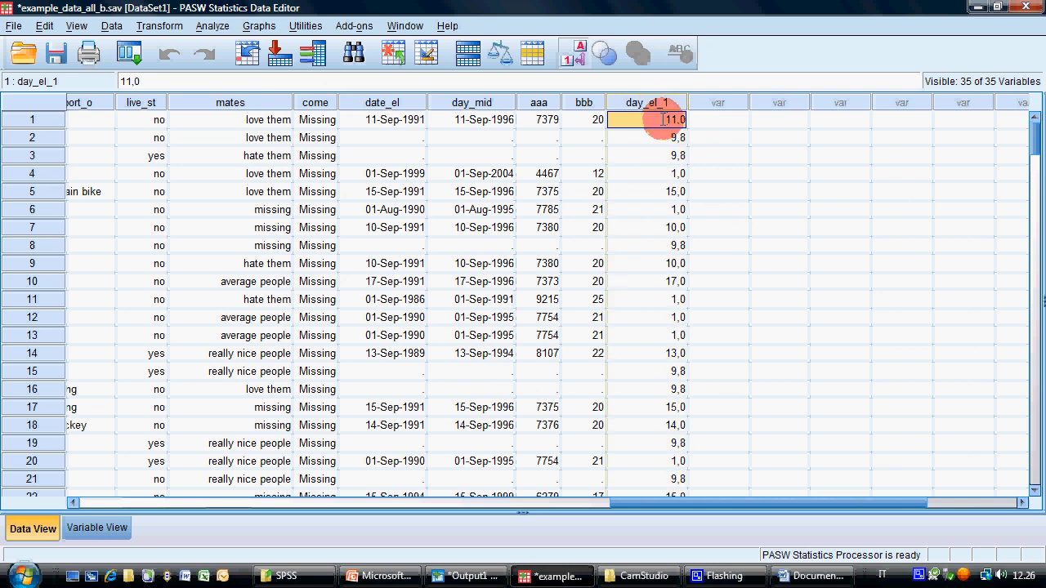
pyautogui.click(641, 136)
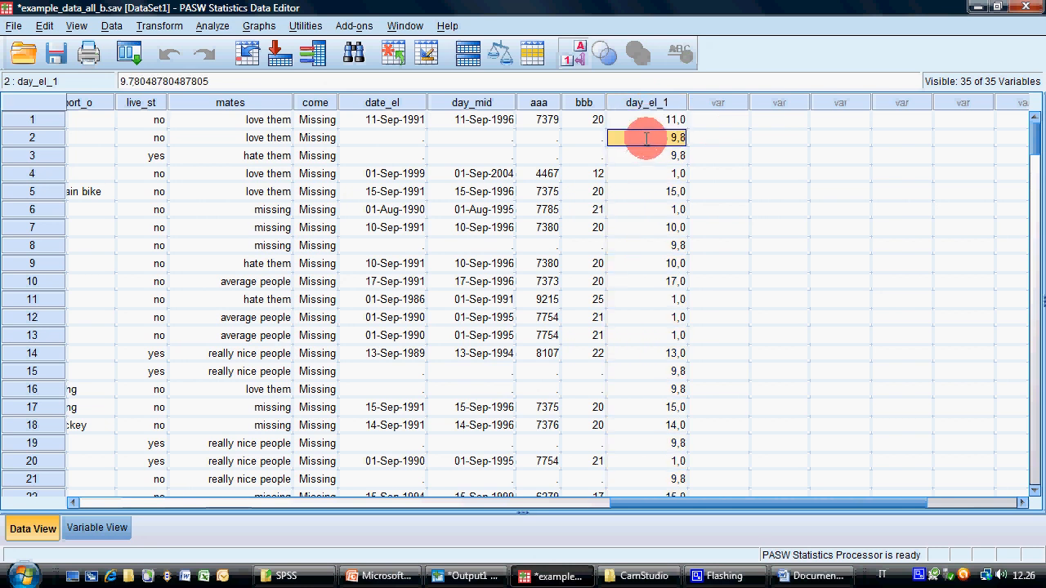
pyautogui.click(671, 190)
pyautogui.click(670, 172)
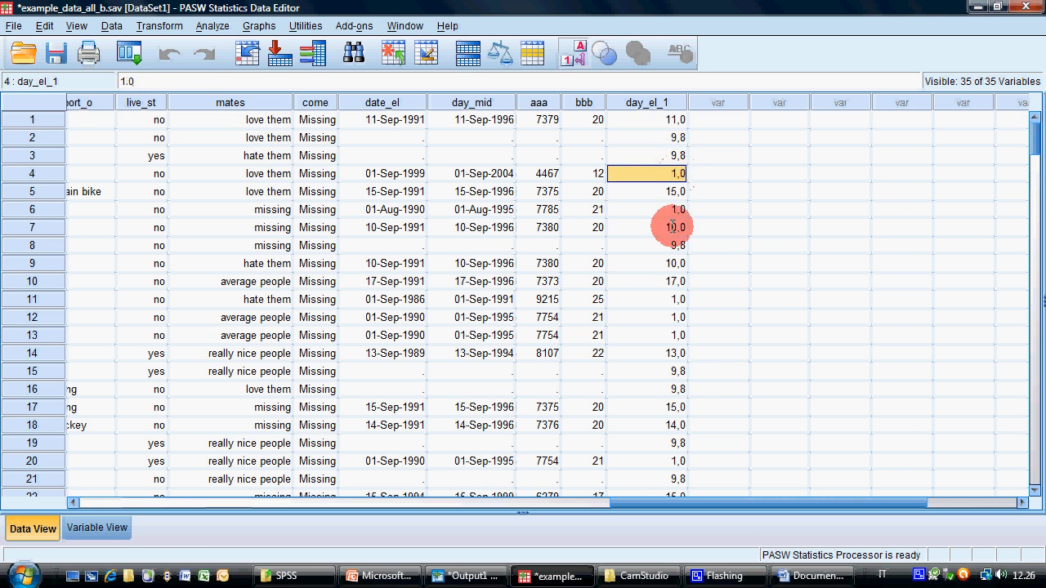
pyautogui.click(672, 244)
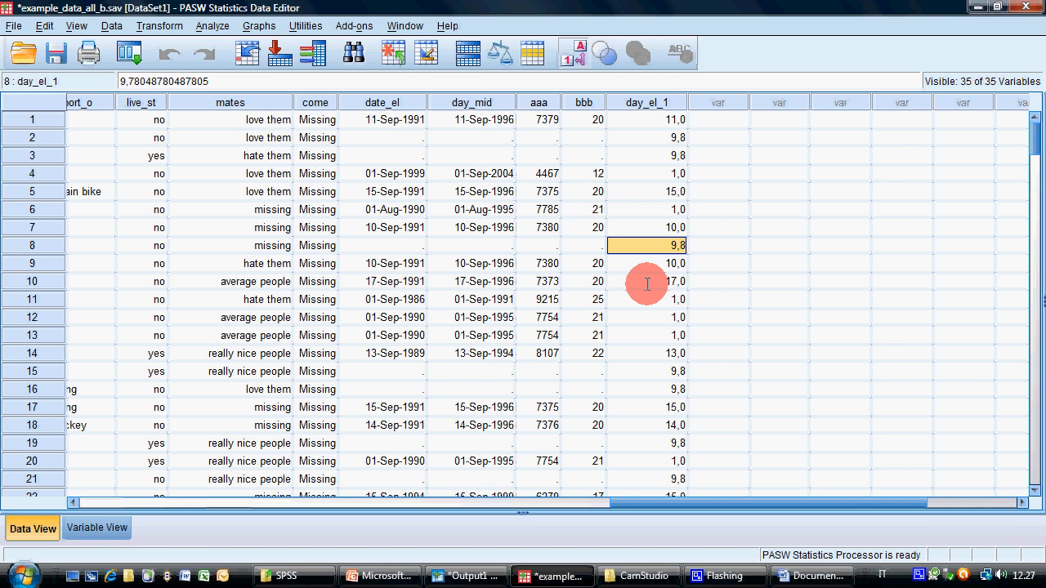
# Open Replace Missing Values and try Mean of nearby points for the day_el_1 entry with spans of 4 and 6
pyautogui.click(208, 26)
pyautogui.click(180, 18)
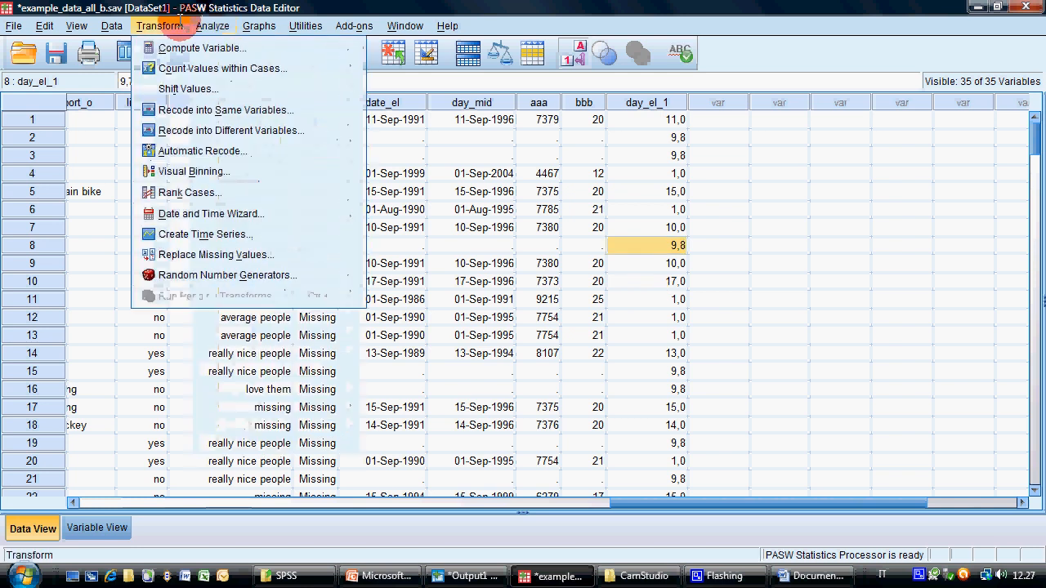
pyautogui.click(201, 254)
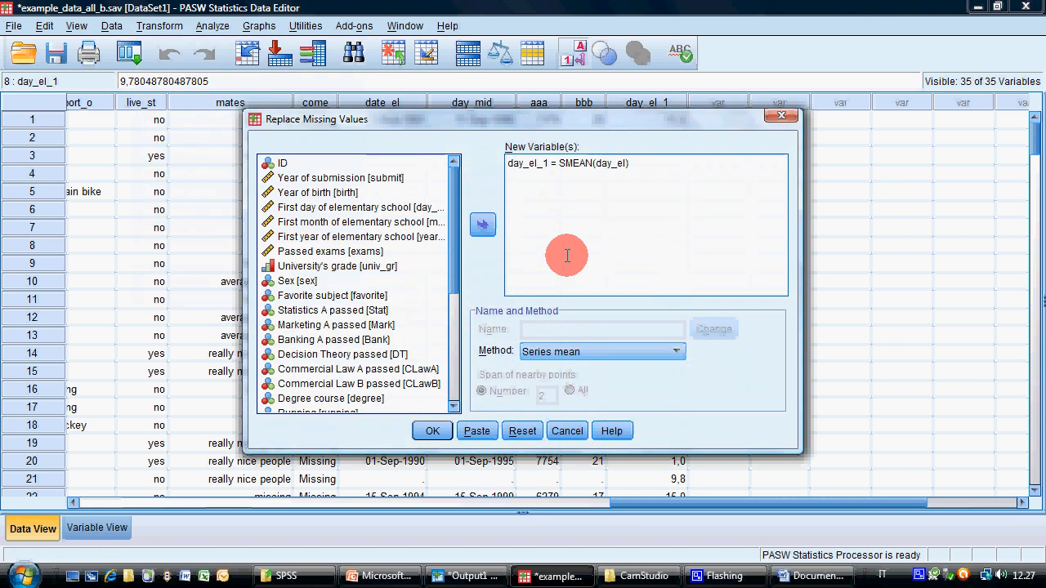
pyautogui.click(588, 350)
pyautogui.click(623, 163)
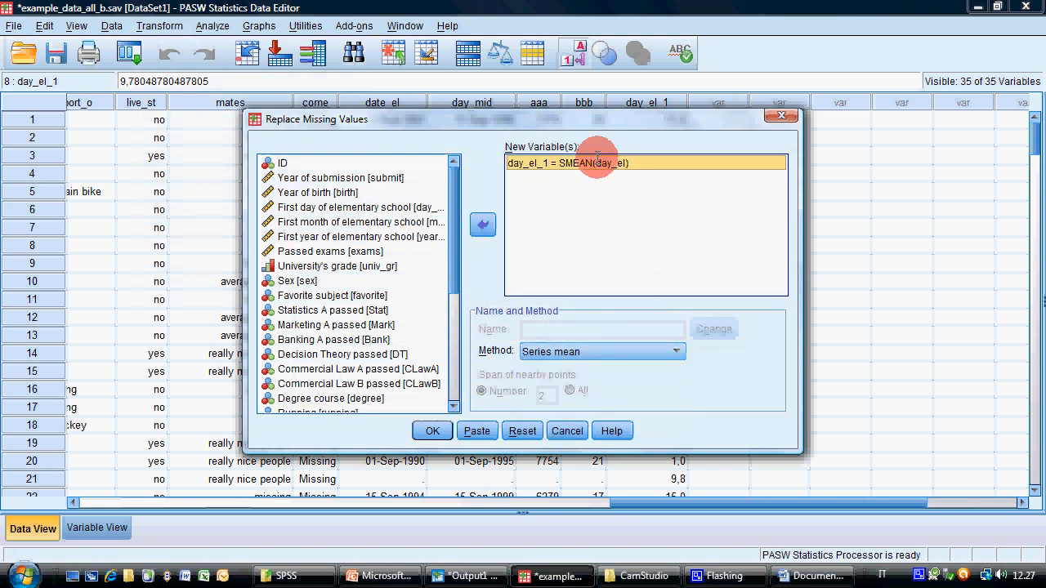
pyautogui.click(602, 347)
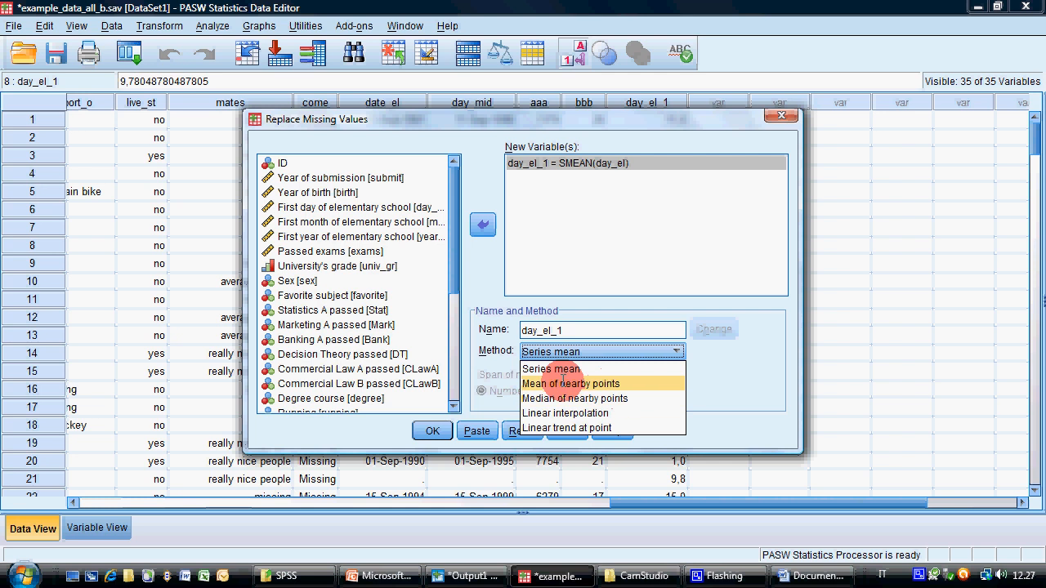
pyautogui.click(572, 383)
pyautogui.moveTo(545, 396); pyautogui.dragTo(565, 395)
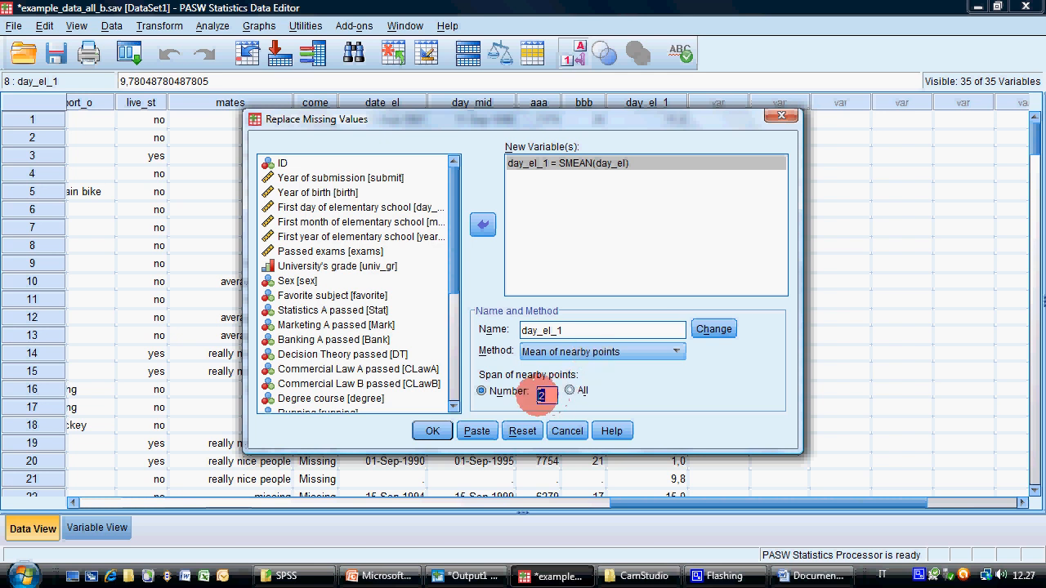
pyautogui.write('4')
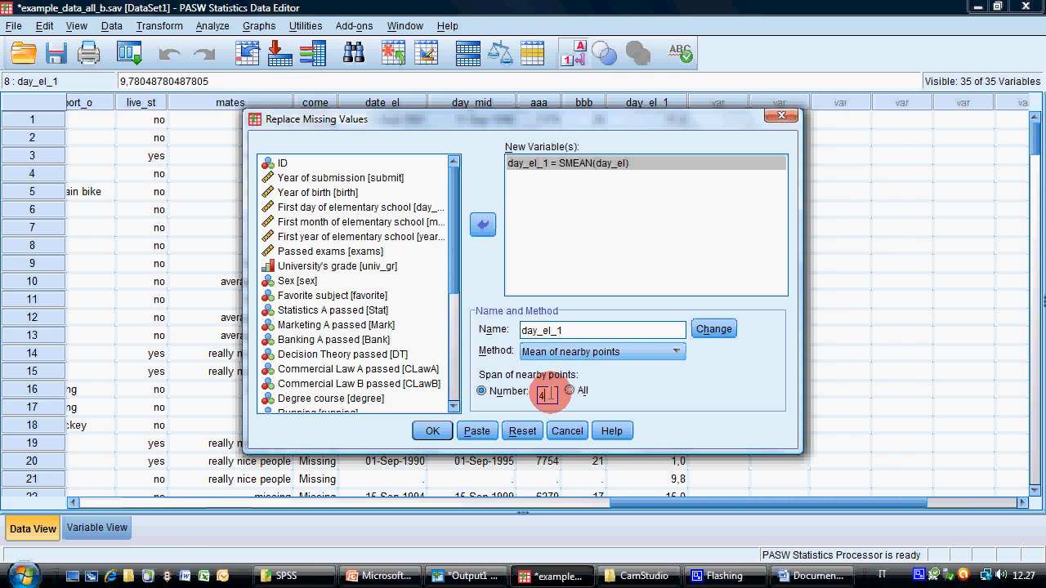
pyautogui.moveTo(552, 395); pyautogui.dragTo(531, 396)
pyautogui.write('6')
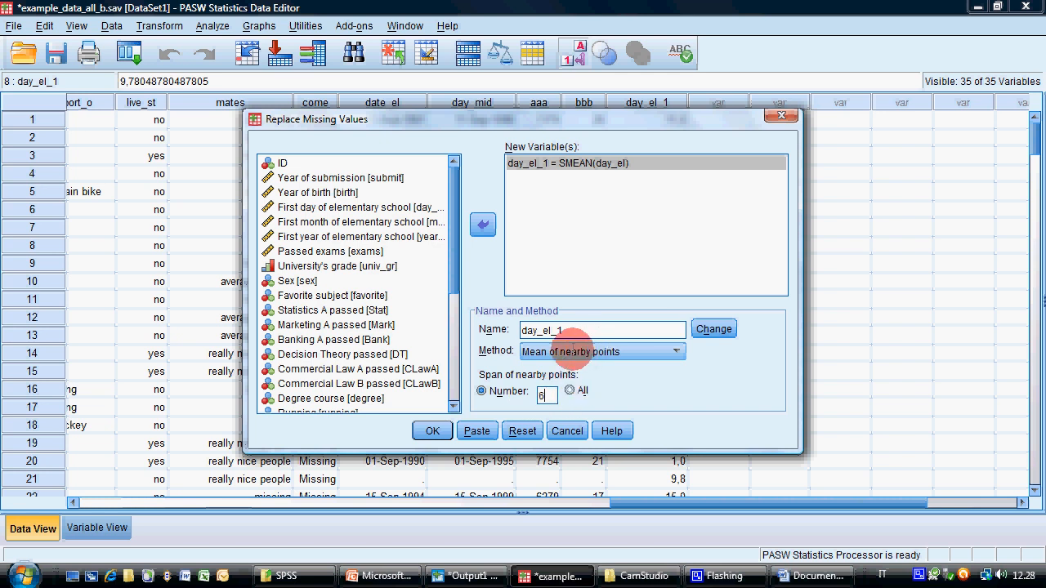
# Try the Median of nearby points, Linear interpolation and Linear trend at point methods, return to Series mean and cancel the replacement
pyautogui.click(571, 351)
pyautogui.click(571, 397)
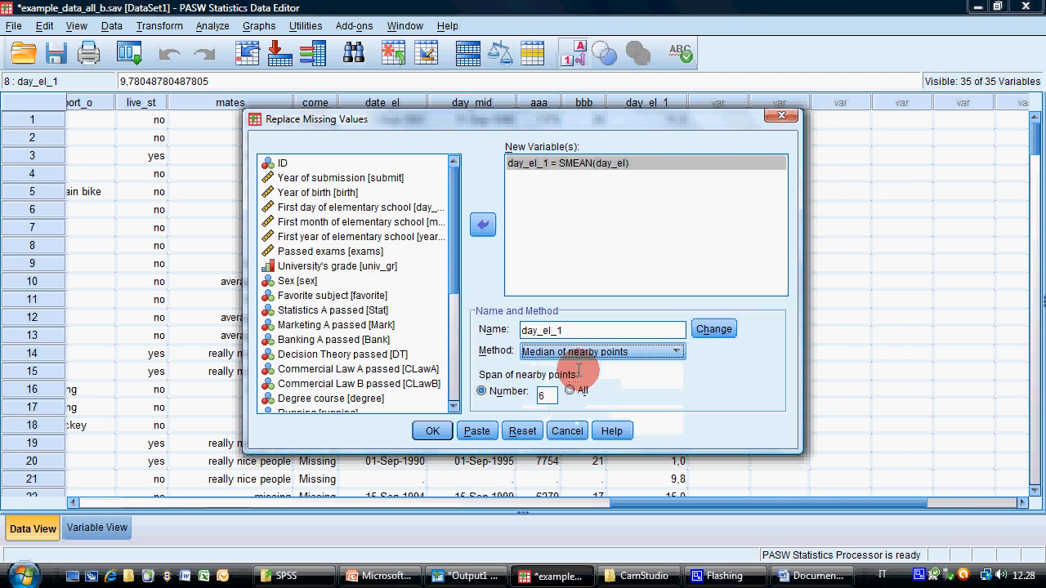
pyautogui.click(578, 352)
pyautogui.click(576, 411)
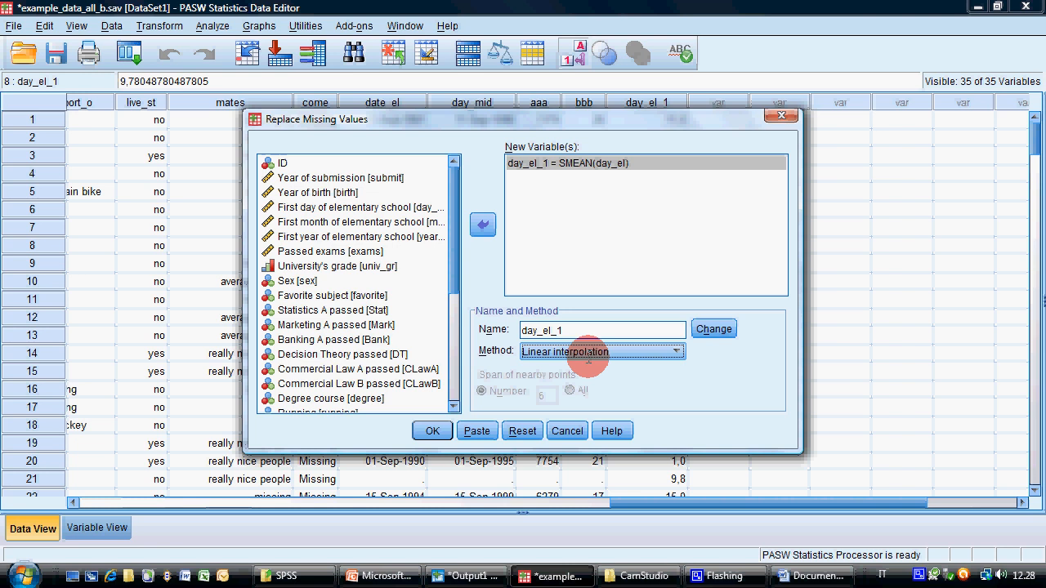
pyautogui.click(588, 351)
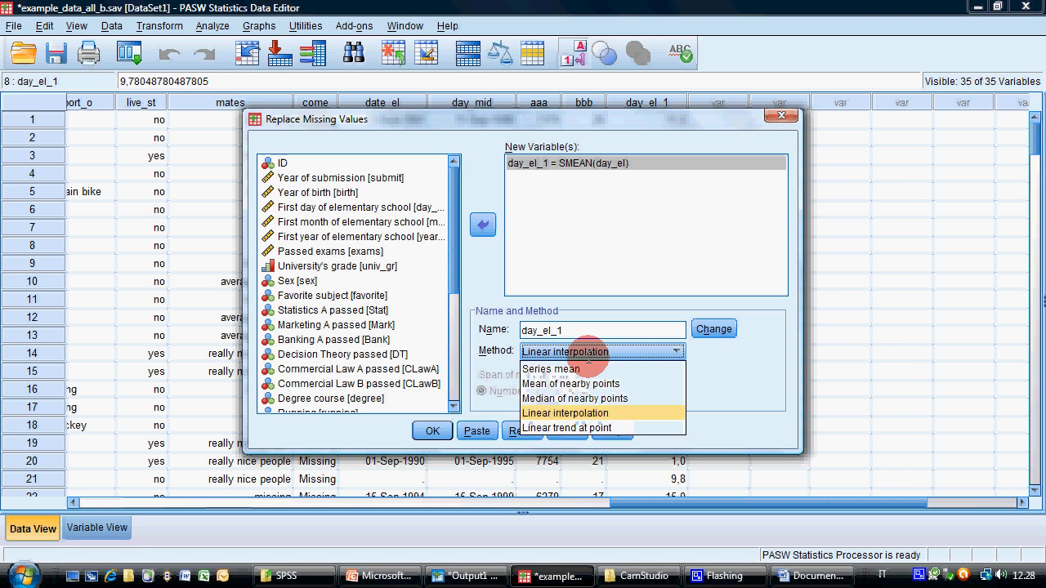
pyautogui.click(614, 427)
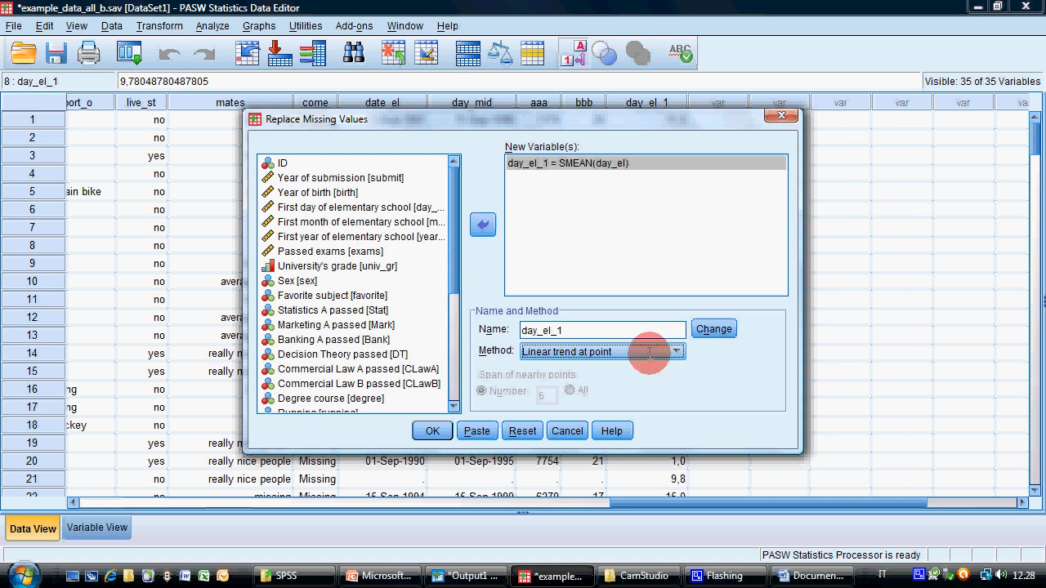
pyautogui.click(654, 352)
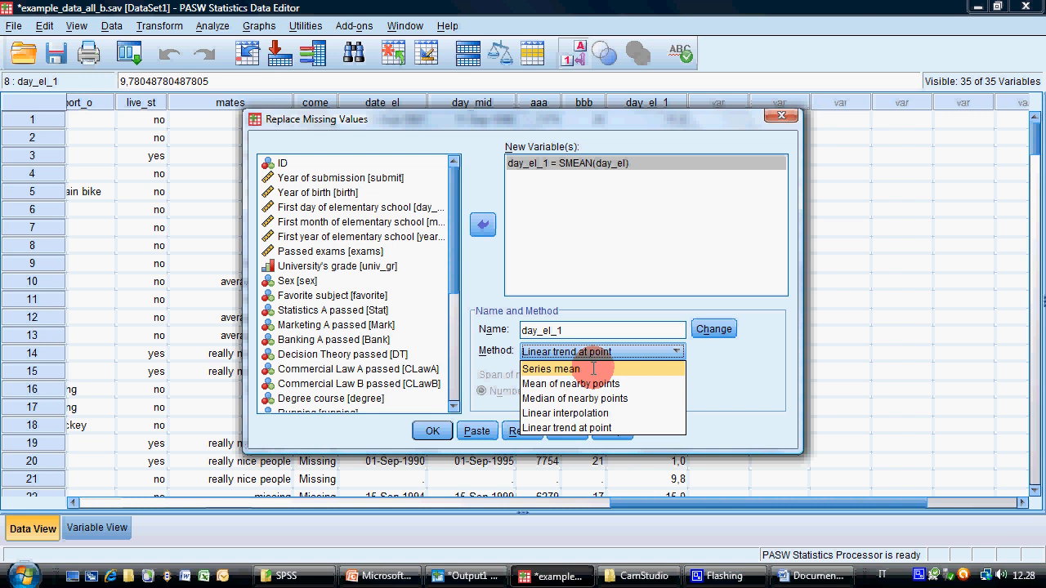
pyautogui.click(593, 368)
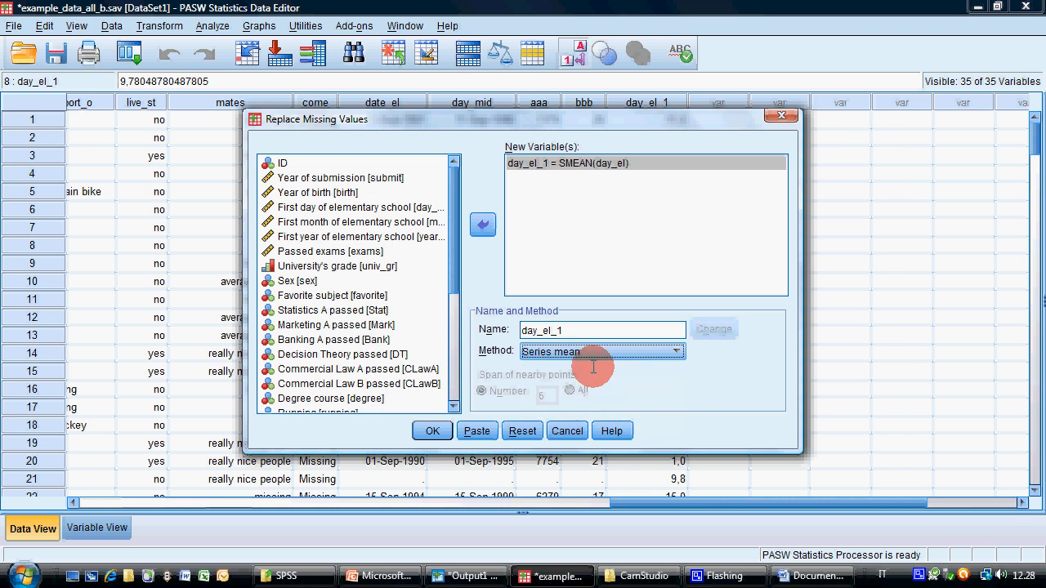
pyautogui.click(570, 436)
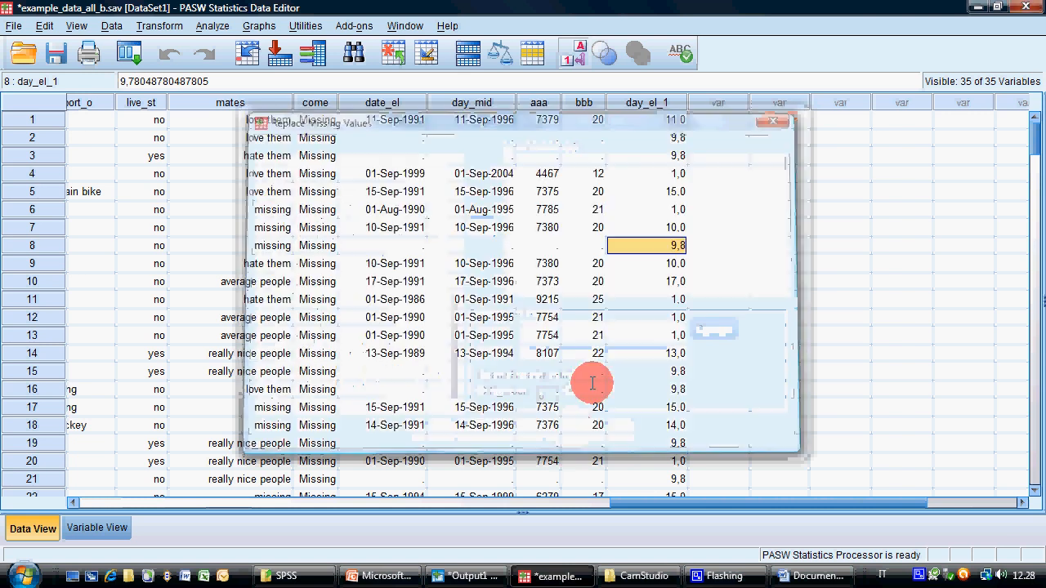
# Delete the variables day_el_1, aaa, bbb and day_mid from the dataset
pyautogui.click(660, 102)
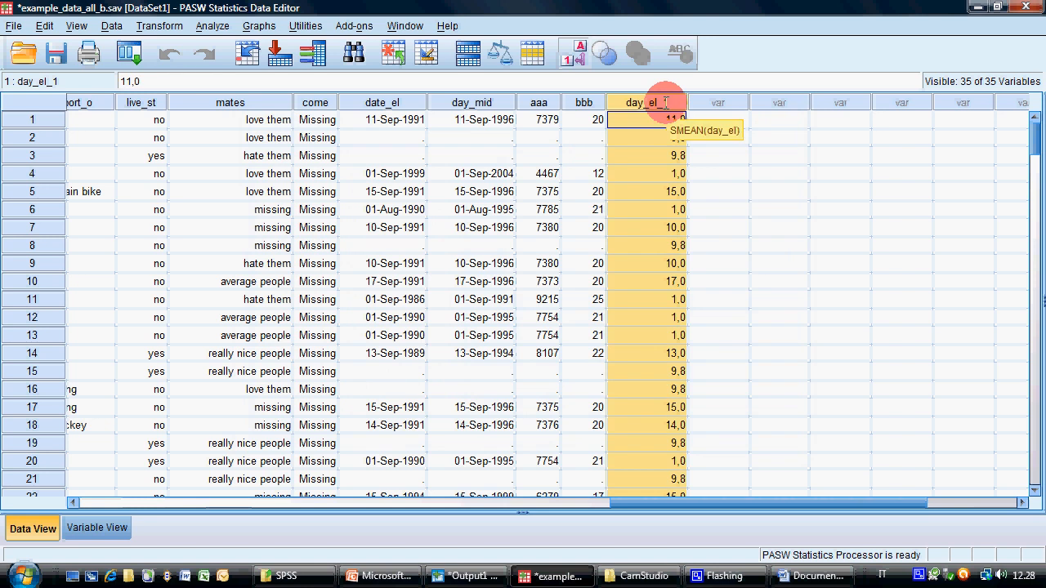
pyautogui.press('Delete')
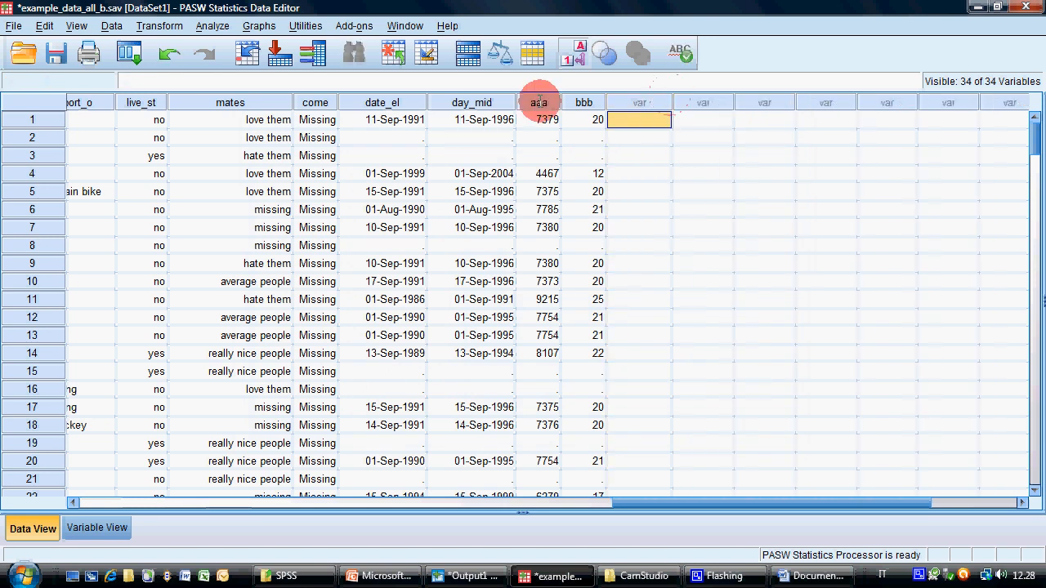
pyautogui.moveTo(539, 102); pyautogui.dragTo(583, 102)
pyautogui.press('Delete')
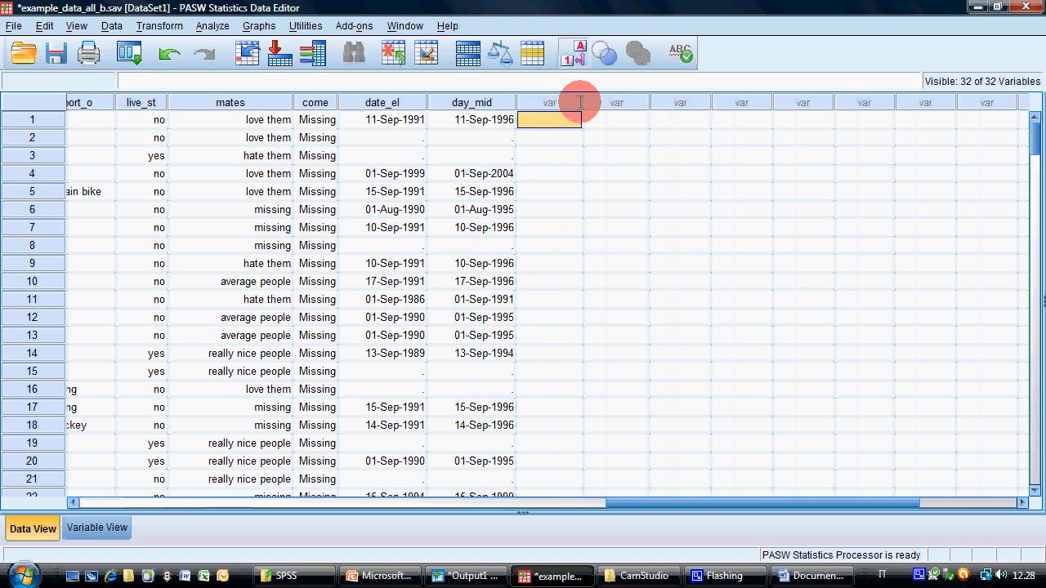
pyautogui.click(450, 102)
pyautogui.press('Delete')
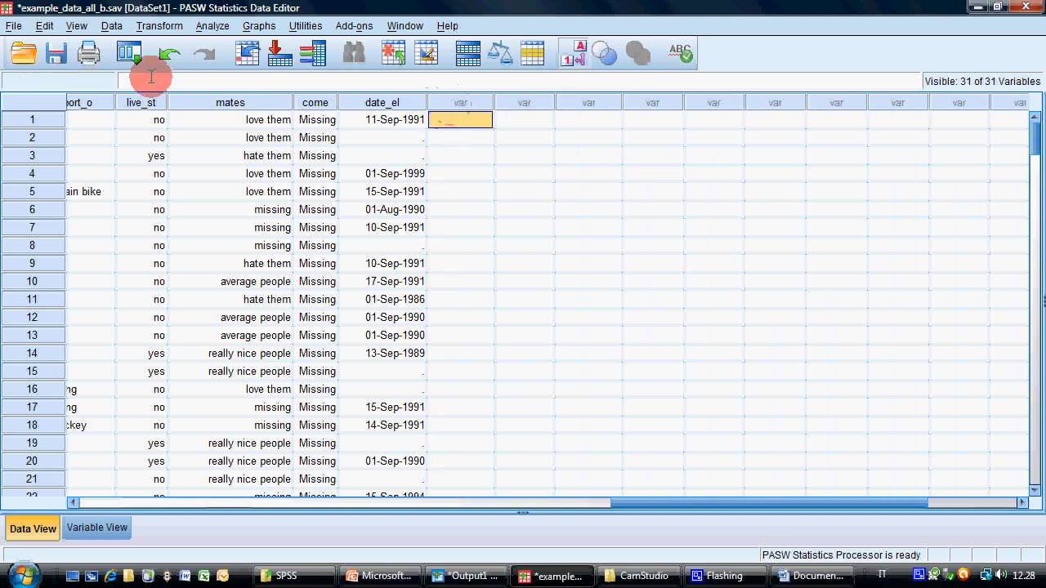
# Switch to the PowerPoint presentation, show Exercises slide 36 and highlight the first exercise's instructions for coded and non-coded answers
pyautogui.click(386, 576)
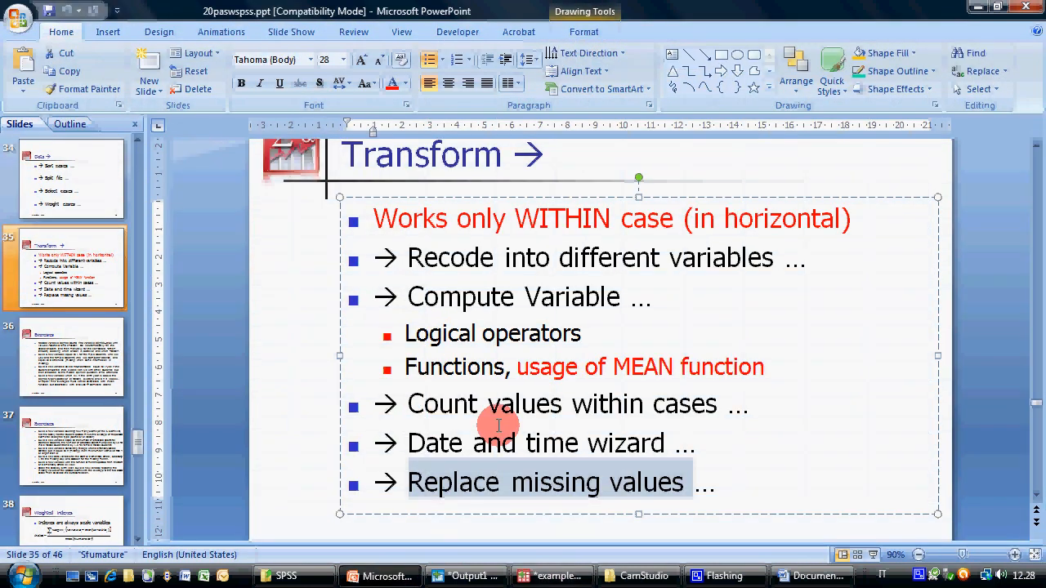
pyautogui.click(89, 367)
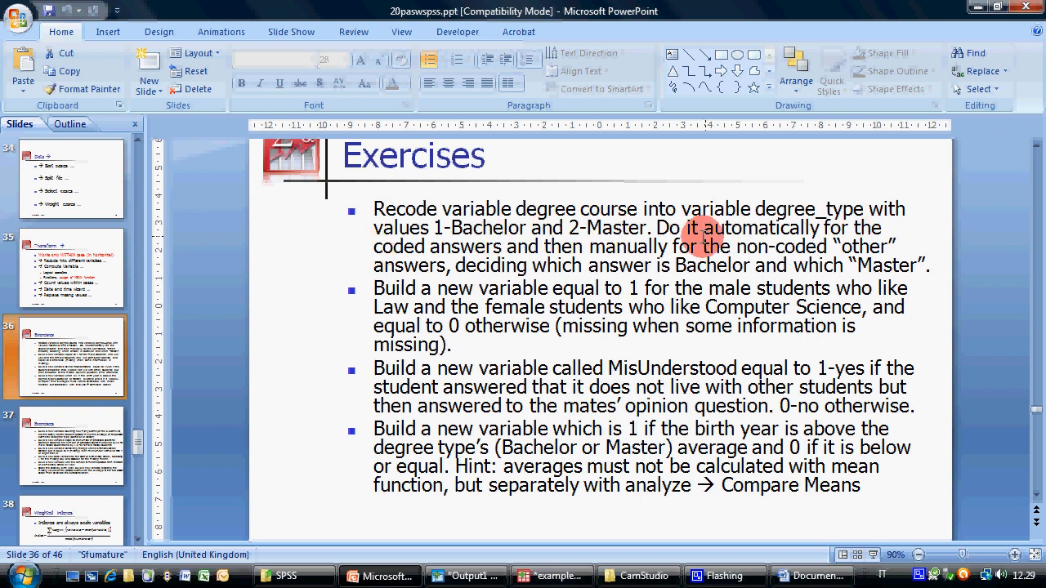
pyautogui.doubleClick(399, 245)
pyautogui.moveTo(474, 245); pyautogui.dragTo(932, 262)
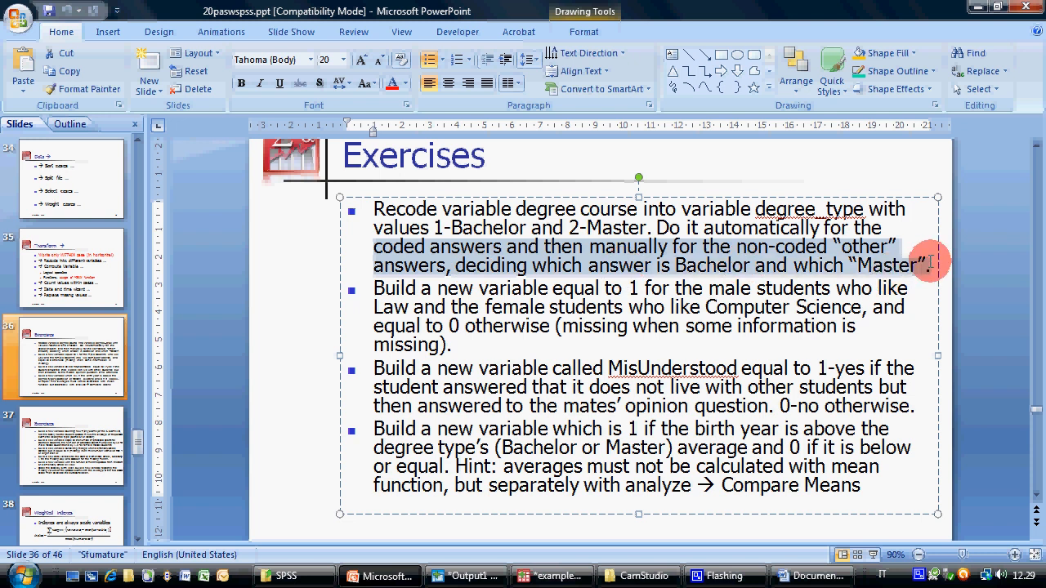
pyautogui.click(602, 284)
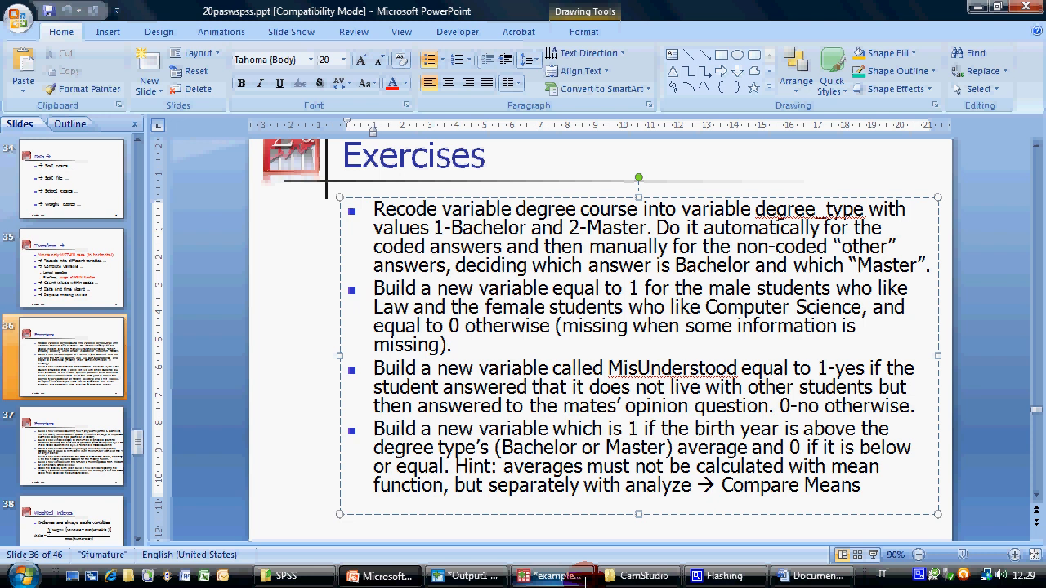
# Return to the PASW Data Editor, open Recode into Different Variables and add Degree course (degree) as the input variable
pyautogui.click(551, 576)
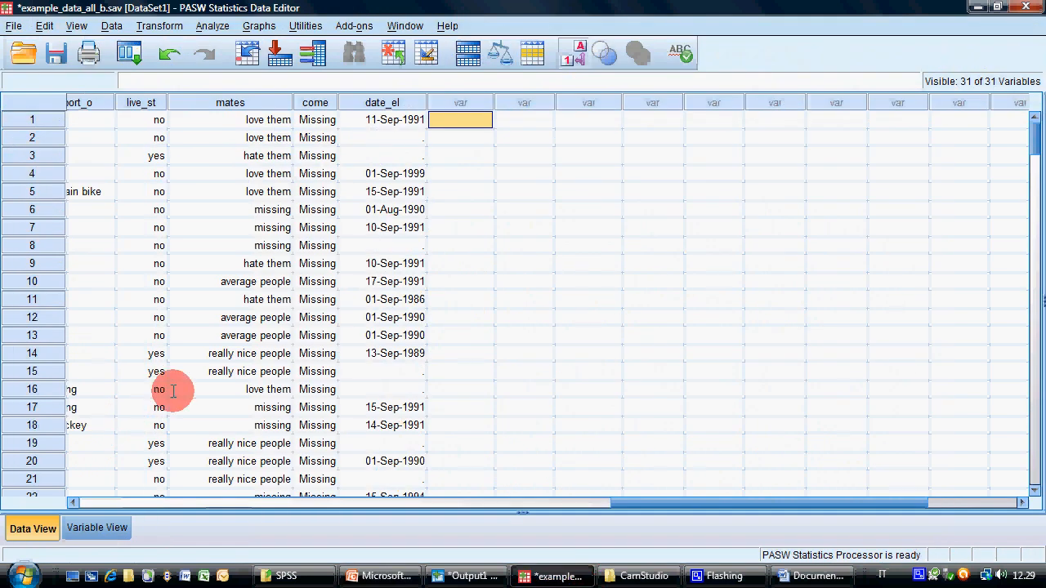
pyautogui.click(161, 27)
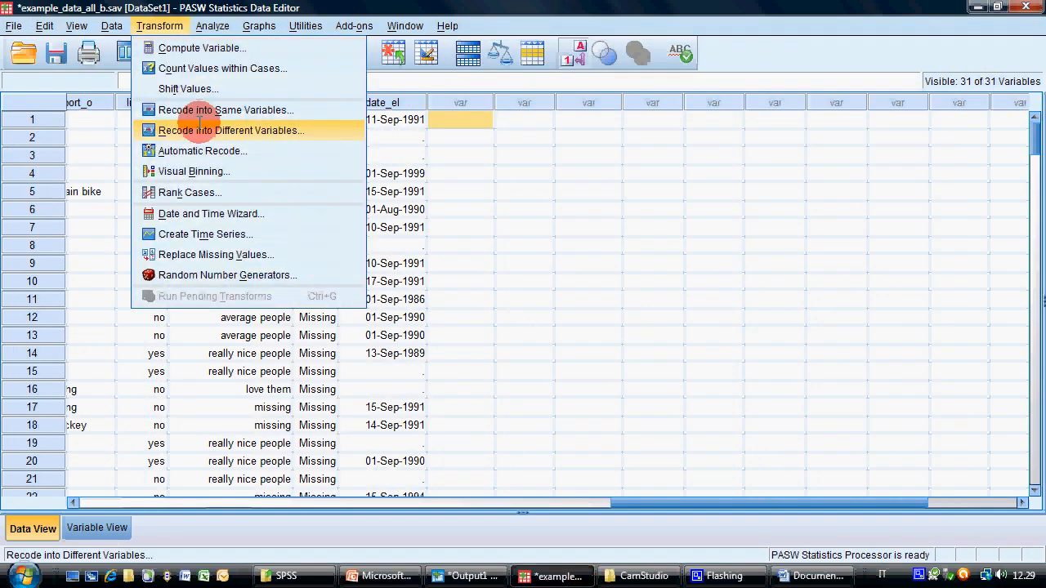
pyautogui.click(206, 132)
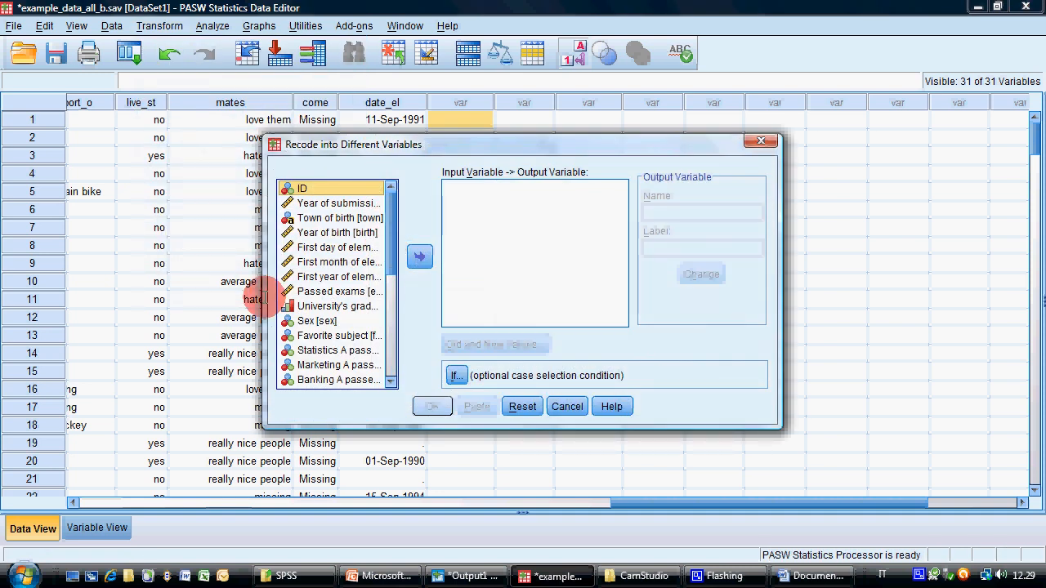
pyautogui.moveTo(303, 264); pyautogui.dragTo(303, 296)
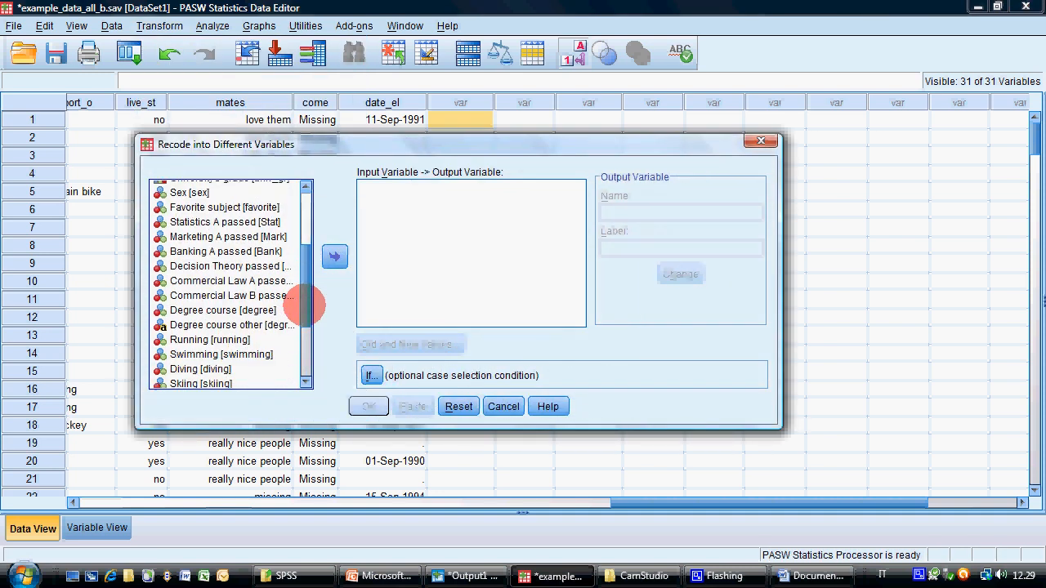
pyautogui.click(260, 309)
pyautogui.click(334, 256)
# Name the output variable degree_type with the label "Degree type" and apply it to the degree entry
pyautogui.click(618, 210)
pyautogui.write('degree')
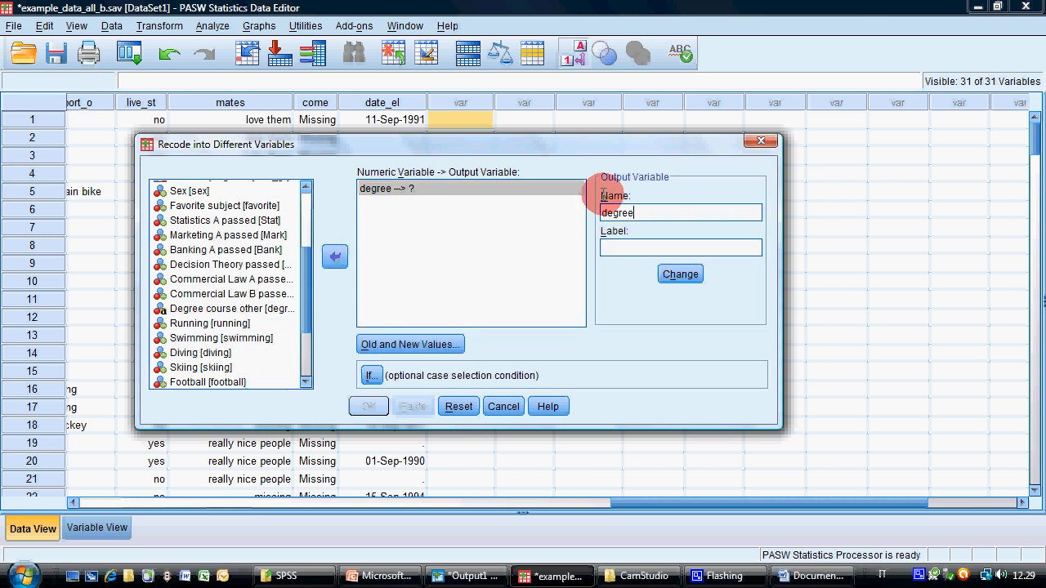
pyautogui.write('_typeDegree type')
pyautogui.click(681, 274)
# Open the old and new values definition and recode the old values 1 and 2 into 1
pyautogui.click(441, 344)
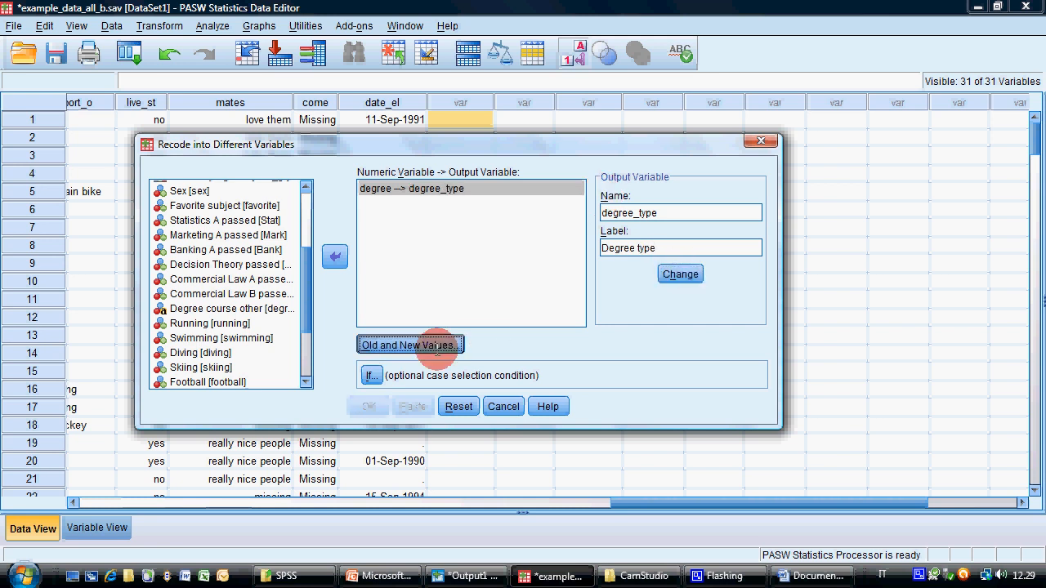
pyautogui.write('1')
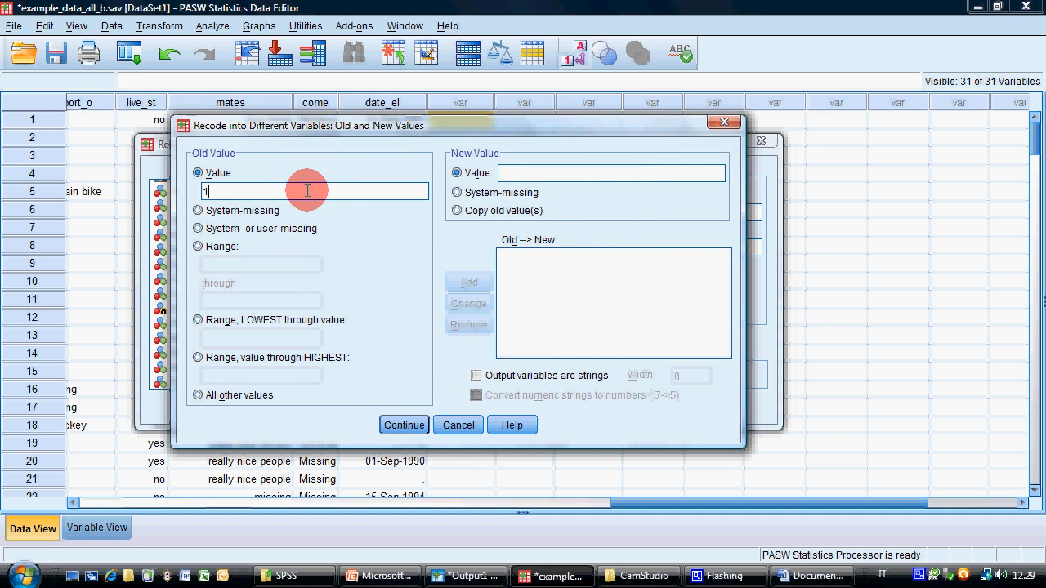
pyautogui.click(521, 173)
pyautogui.write('1')
pyautogui.click(469, 282)
pyautogui.click(294, 190)
pyautogui.write('2')
pyautogui.click(529, 172)
pyautogui.write('1')
pyautogui.click(469, 281)
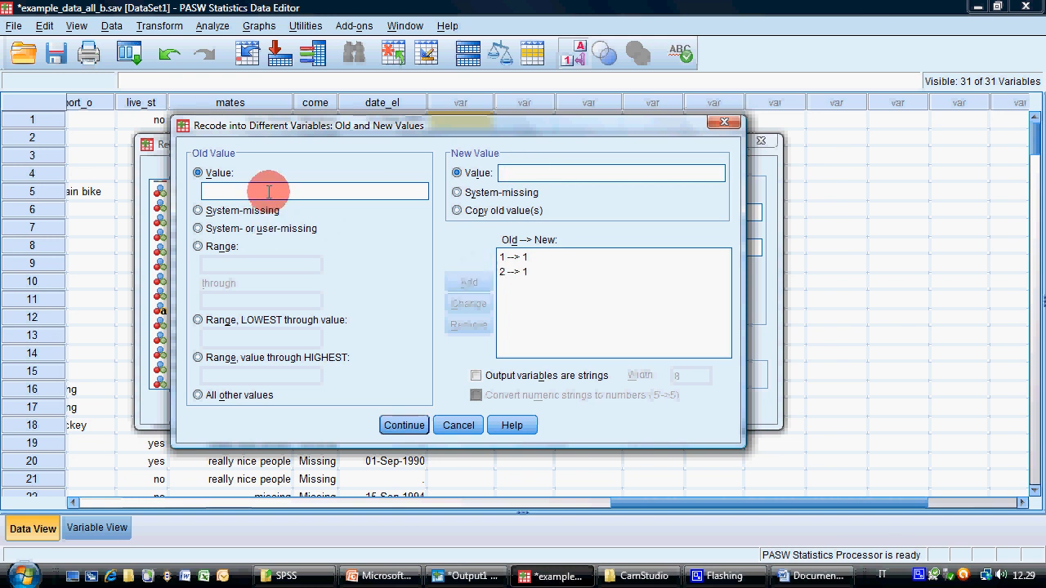
# Add recoding rules that turn the old values 3 and 4 into 2
pyautogui.write('3')
pyautogui.click(532, 173)
pyautogui.write('2')
pyautogui.click(469, 282)
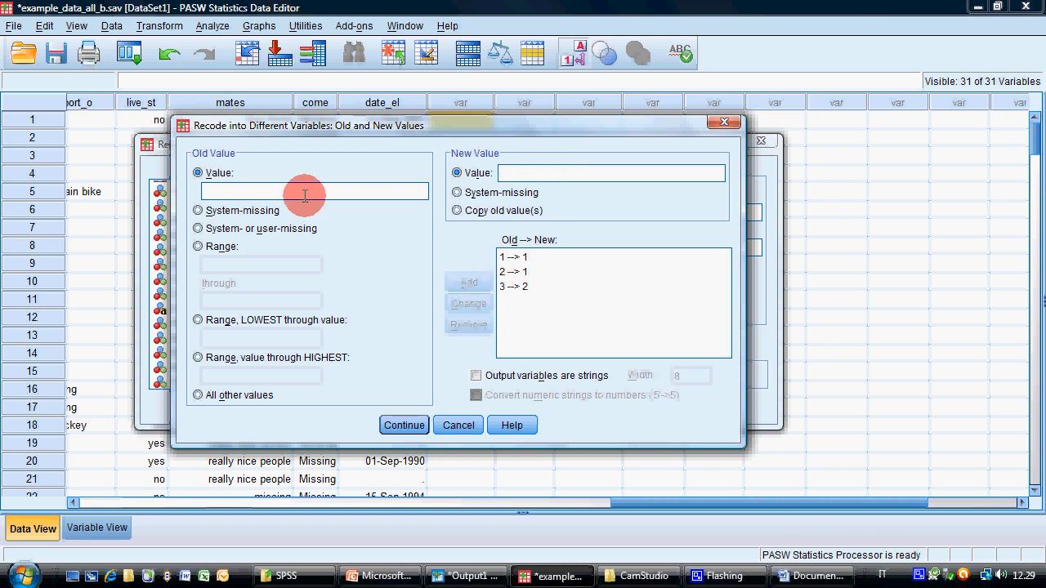
pyautogui.write('4')
pyautogui.click(531, 167)
pyautogui.write('2')
pyautogui.click(469, 282)
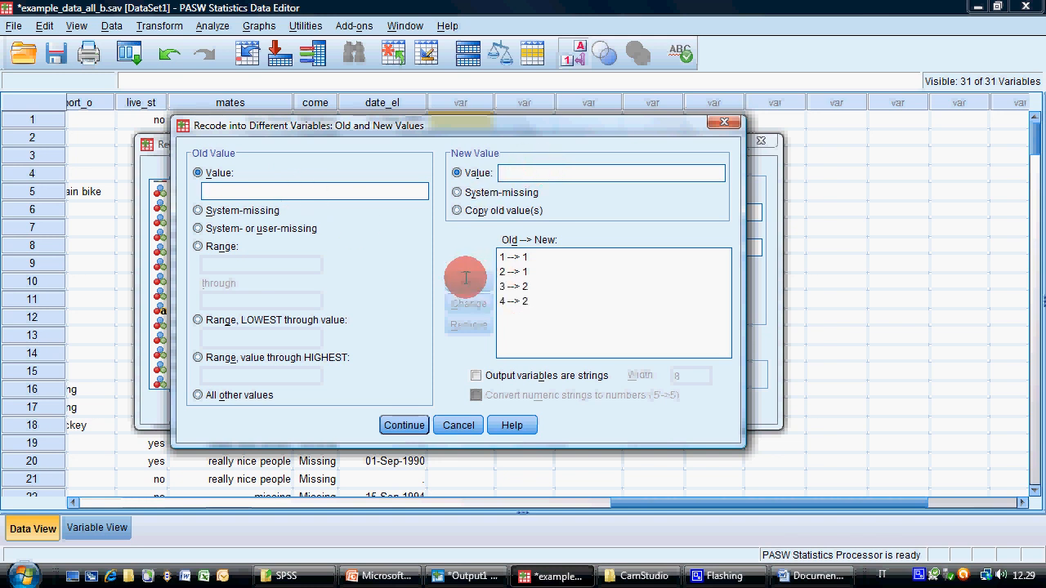
# Add a recoding rule that turns the old value 5 into system-missing
pyautogui.click(283, 191)
pyautogui.write('5')
pyautogui.click(456, 193)
pyautogui.click(469, 283)
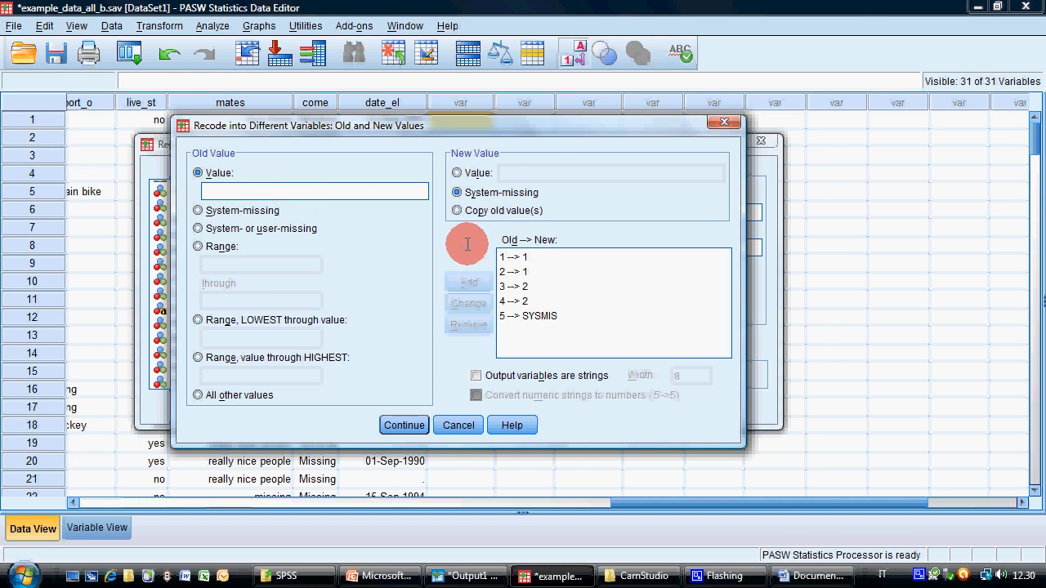
# Add a recoding rule that turns system- or user-missing old values into 9
pyautogui.click(241, 228)
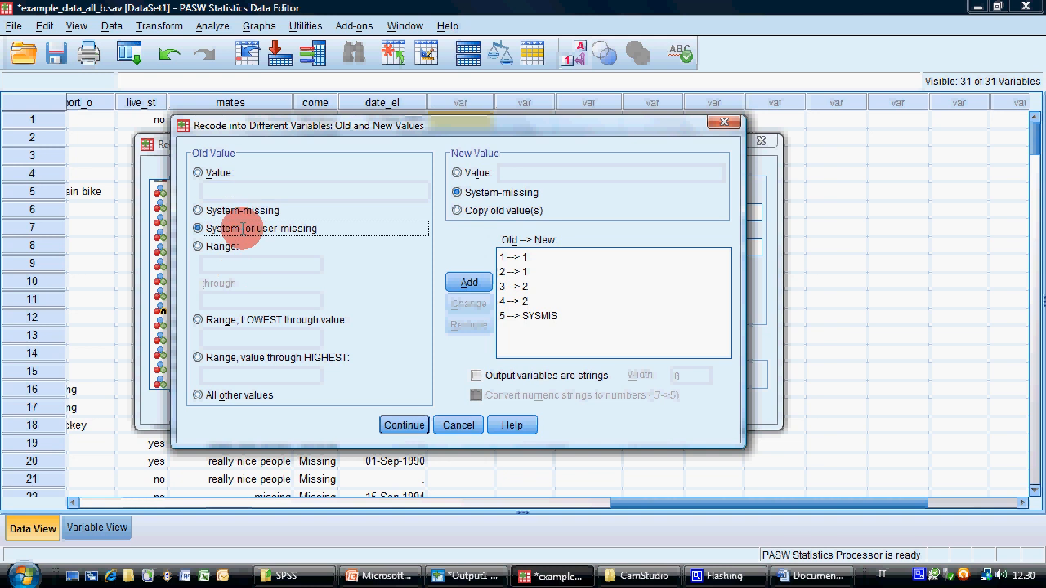
pyautogui.click(458, 173)
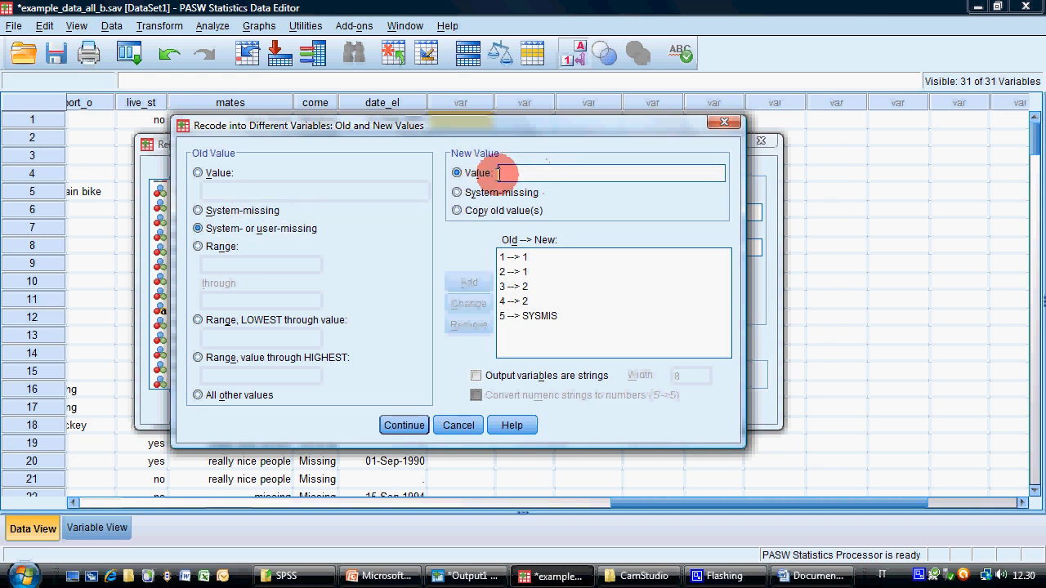
pyautogui.write('9')
pyautogui.click(469, 282)
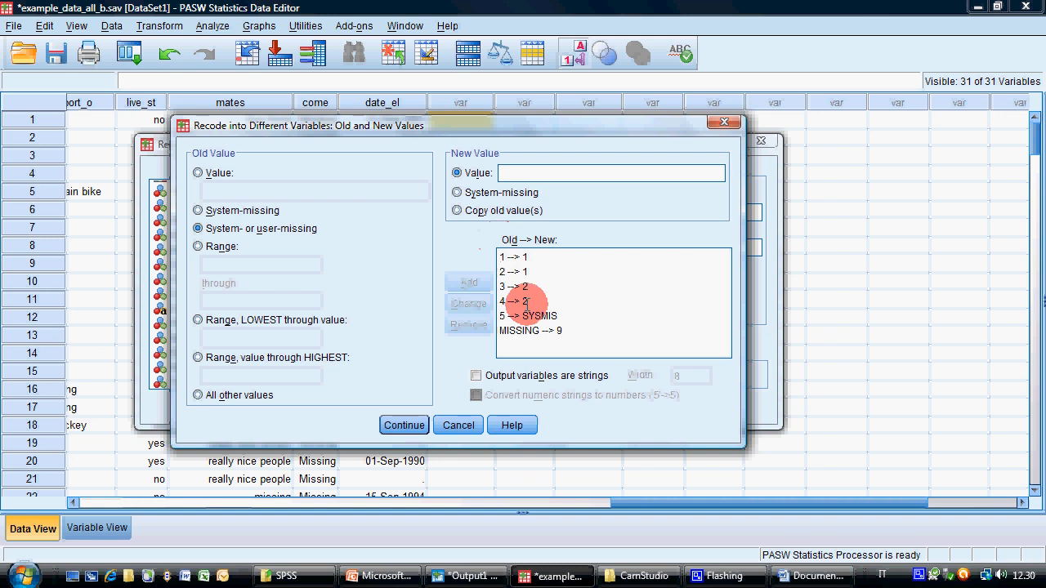
# Accept the list of old and new values and run the recode of degree into degree_type
pyautogui.click(524, 257)
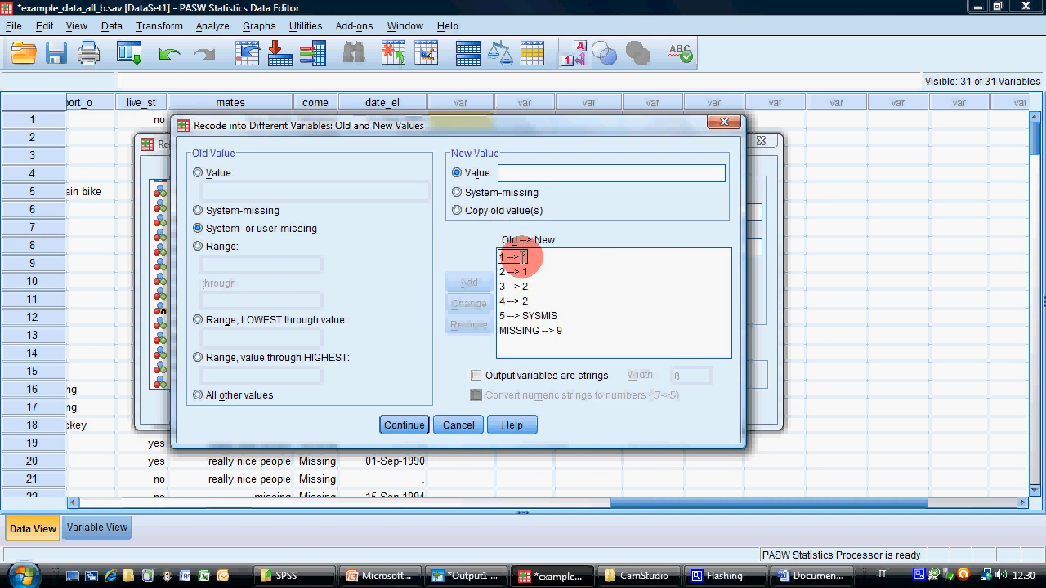
pyautogui.click(523, 271)
pyautogui.click(525, 286)
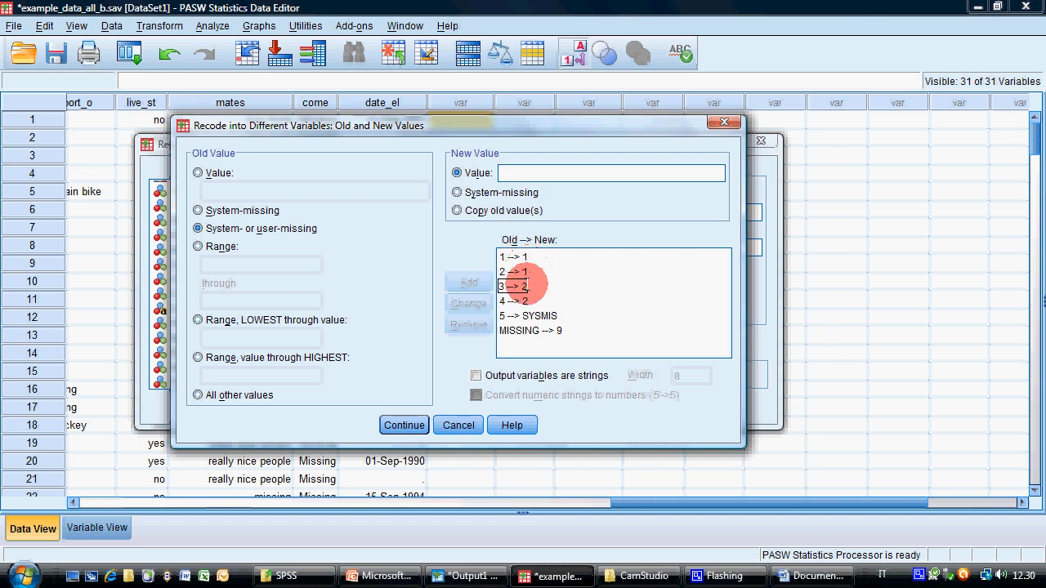
pyautogui.click(562, 331)
pyautogui.click(404, 425)
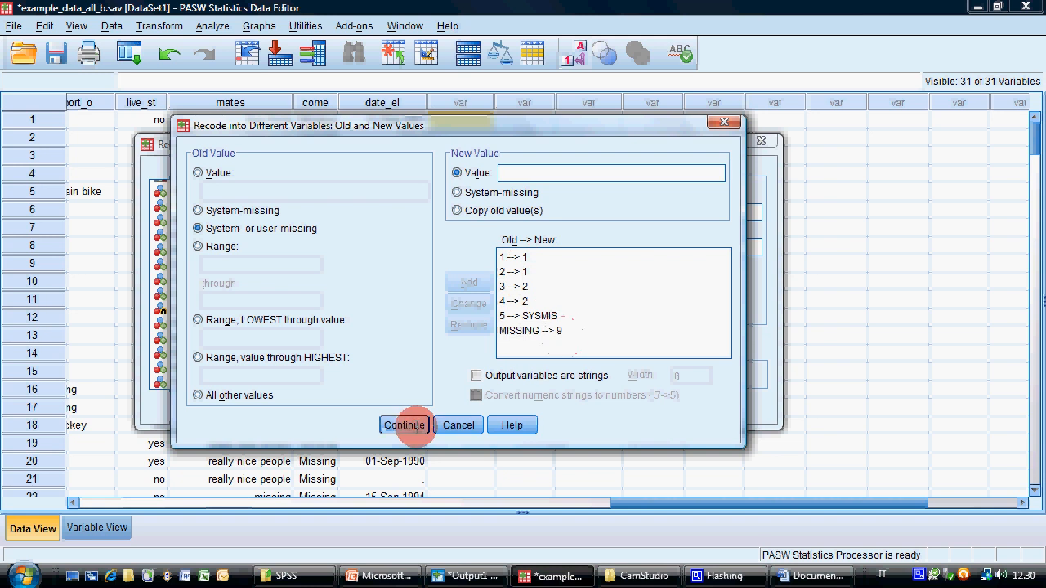
pyautogui.click(369, 406)
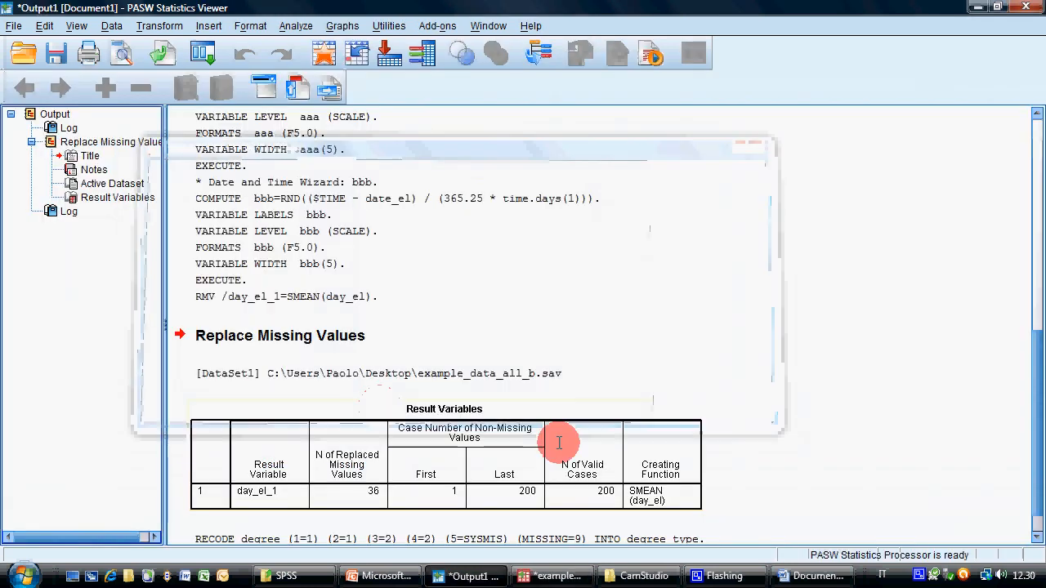
pyautogui.click(565, 571)
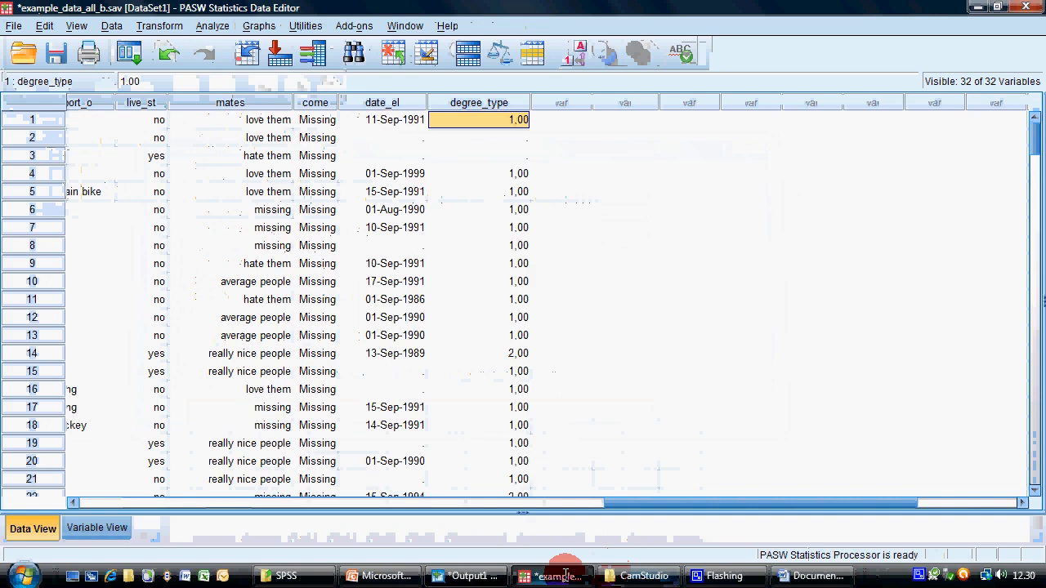
# In the variable definitions, set degree_type to 0 decimals and a width of 1
pyautogui.scroll(-5, 485, 303)
pyautogui.scroll(4, 500, 263)
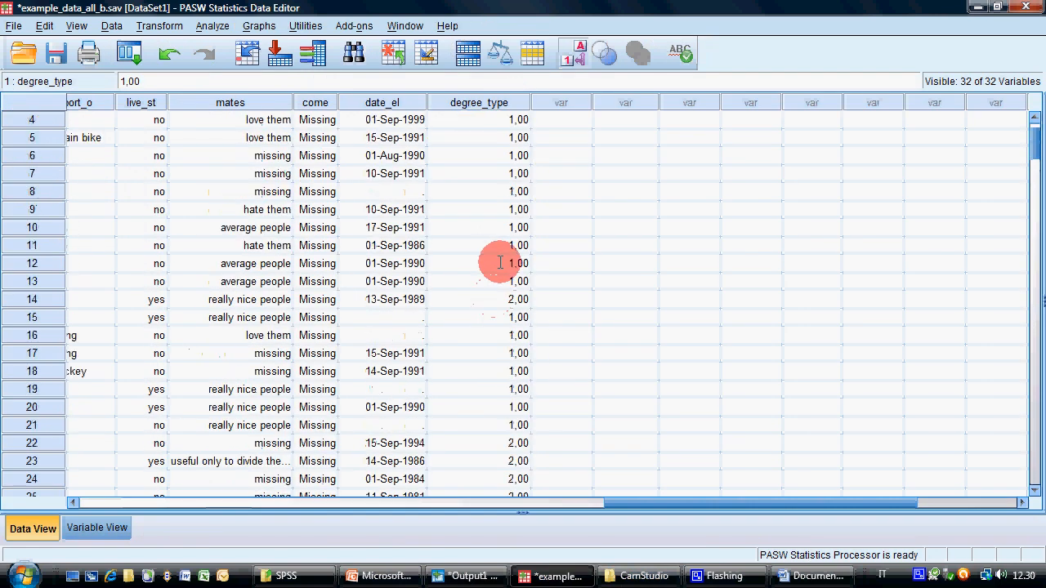
pyautogui.scroll(1, 500, 262)
pyautogui.click(95, 527)
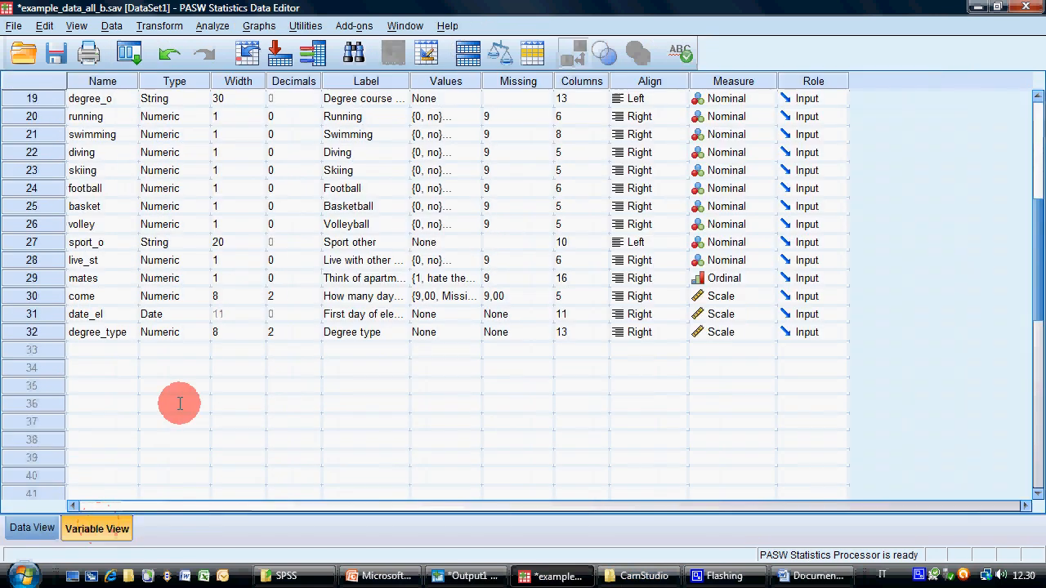
pyautogui.click(303, 331)
pyautogui.write('0')
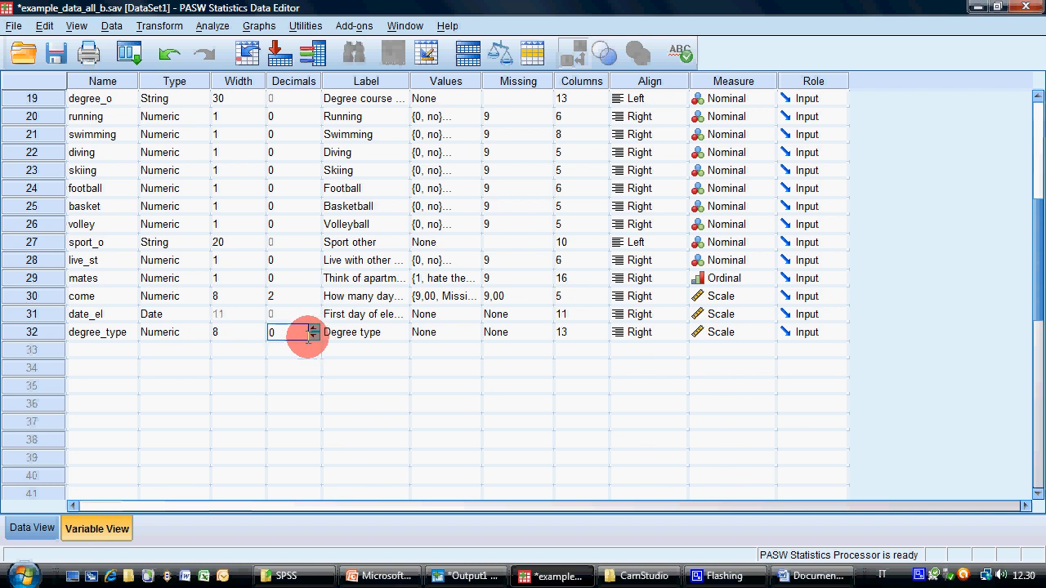
pyautogui.click(259, 335)
pyautogui.click(258, 336)
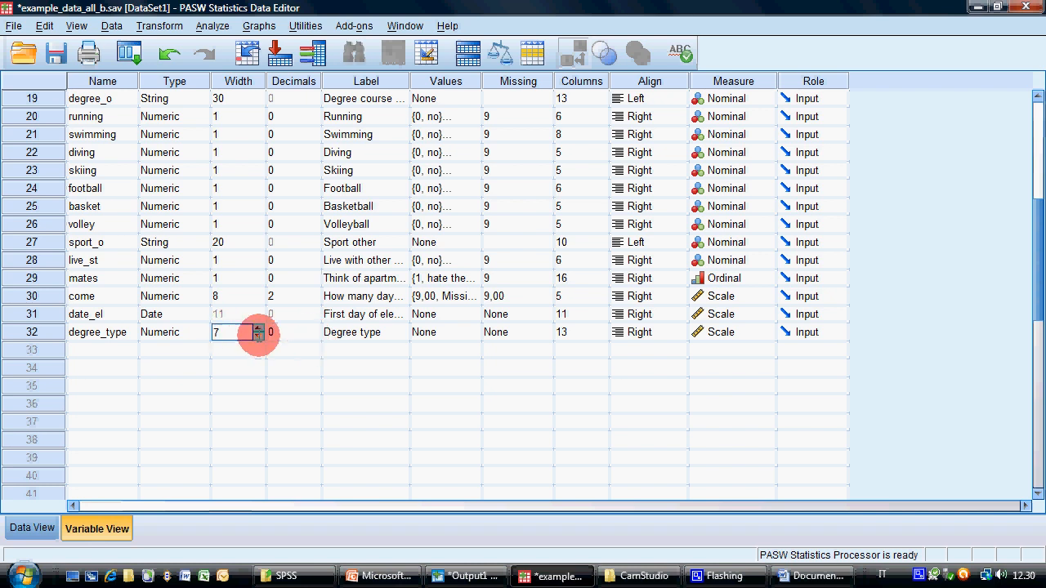
# Define the value labels 1 = Bachelor, 2 = Master and 9 = missing for degree_type
pyautogui.click(470, 333)
pyautogui.click(474, 332)
pyautogui.write('1')
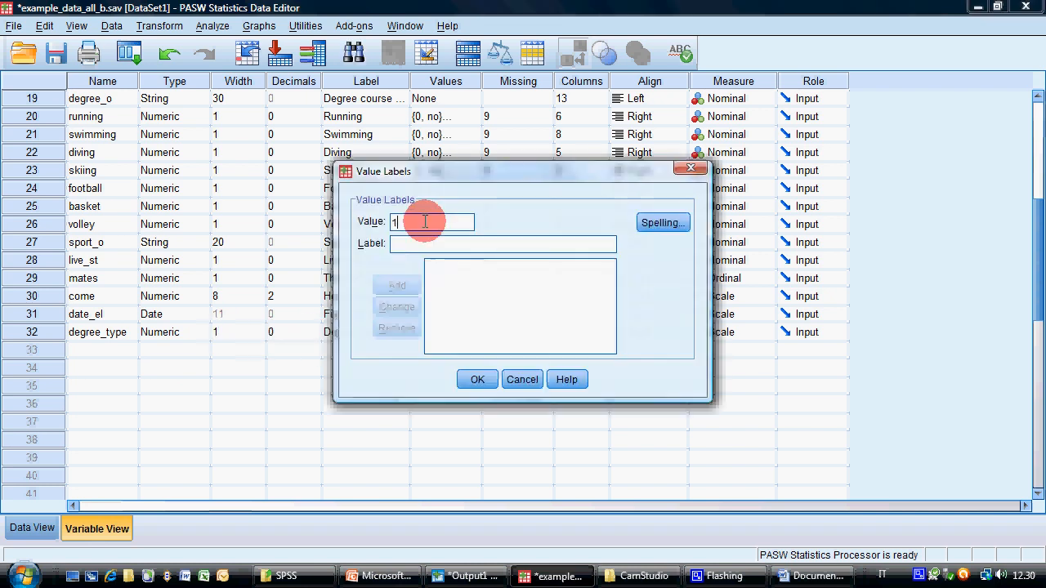
pyautogui.press('Tab')
pyautogui.write('Bachelor')
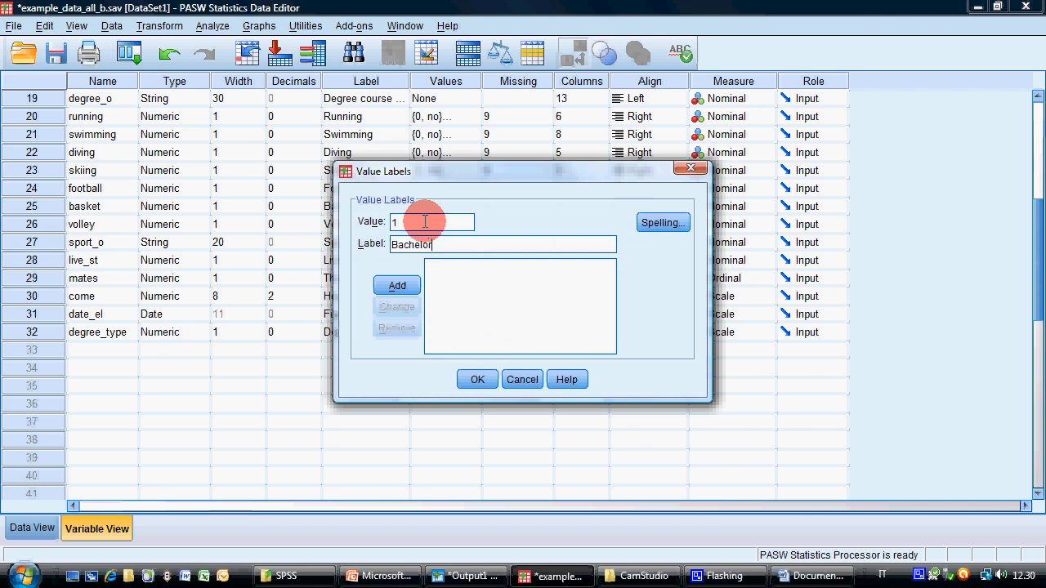
pyautogui.press('Return')
pyautogui.write('Master')
pyautogui.press('Return')
pyautogui.write('missing')
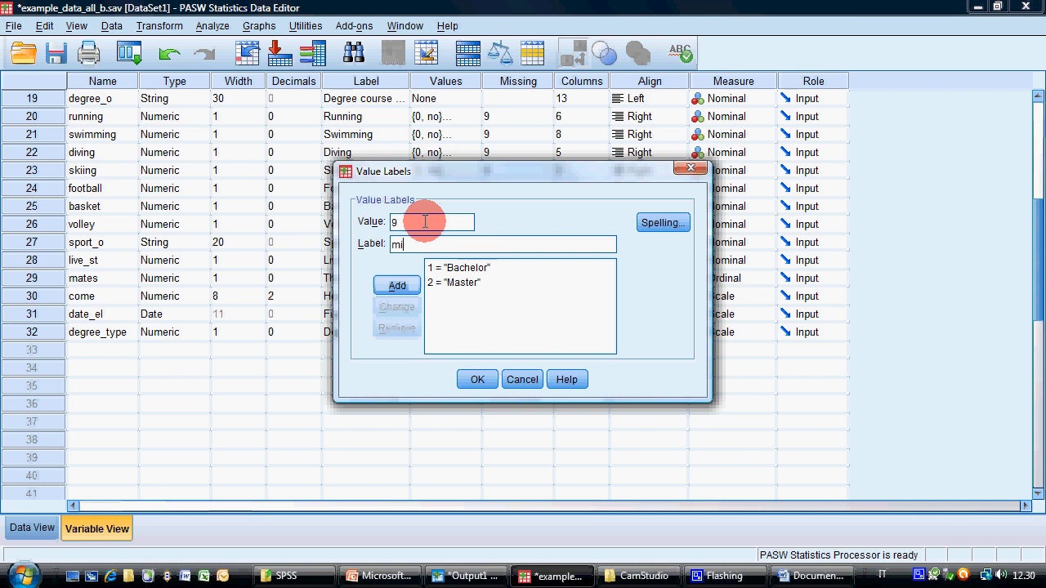
pyautogui.press('Return')
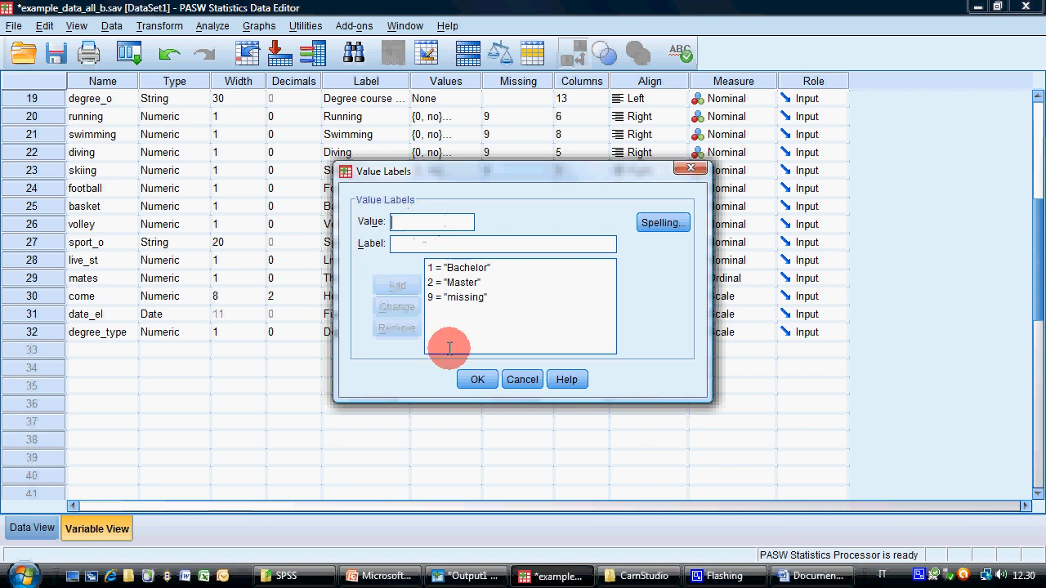
pyautogui.press('Return')
# Declare 9 as a discrete missing value for degree_type and set its measure to Nominal
pyautogui.click(549, 332)
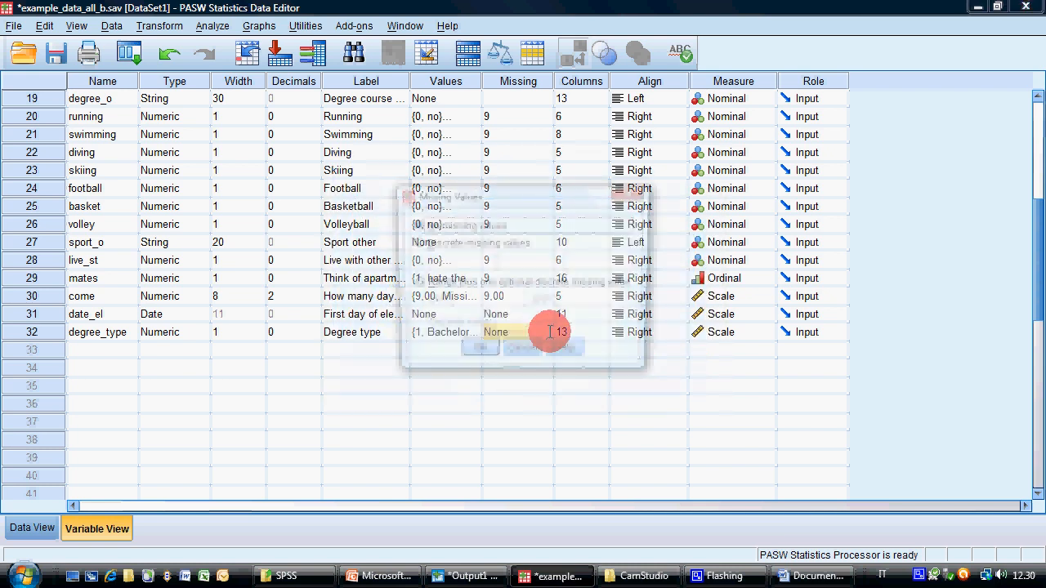
pyautogui.click(472, 241)
pyautogui.write('9')
pyautogui.click(478, 354)
pyautogui.click(722, 334)
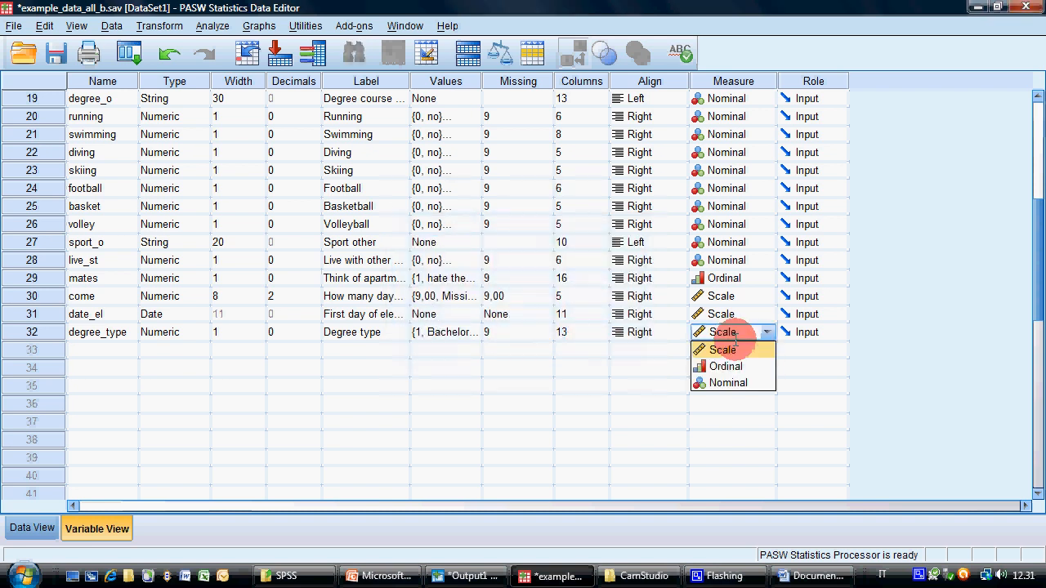
pyautogui.click(728, 382)
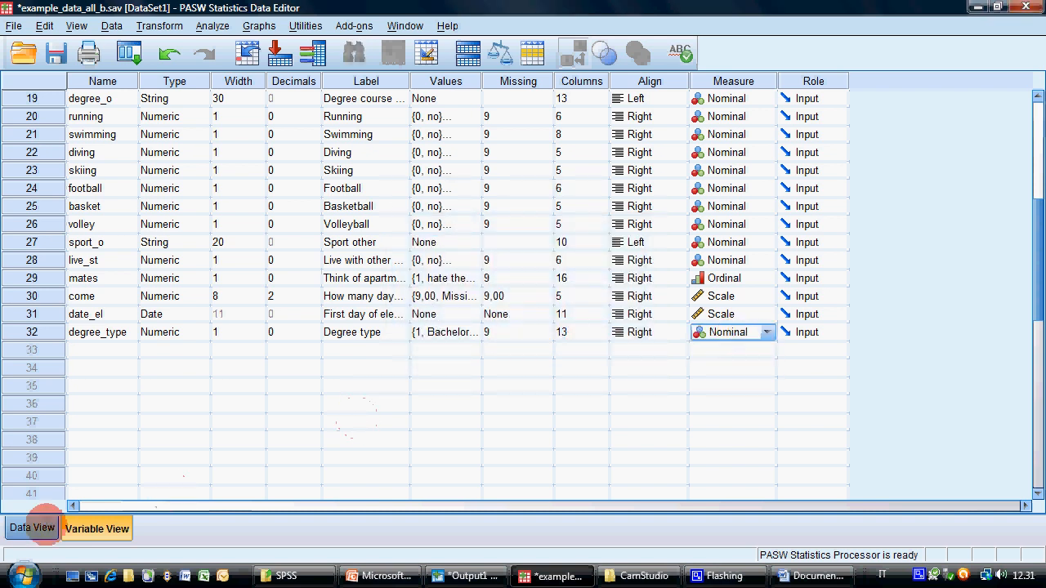
# Return to the data and move the degree_type column directly after degree_o
pyautogui.click(33, 528)
pyautogui.scroll(-6, 501, 256)
pyautogui.scroll(6, 501, 256)
pyautogui.click(513, 137)
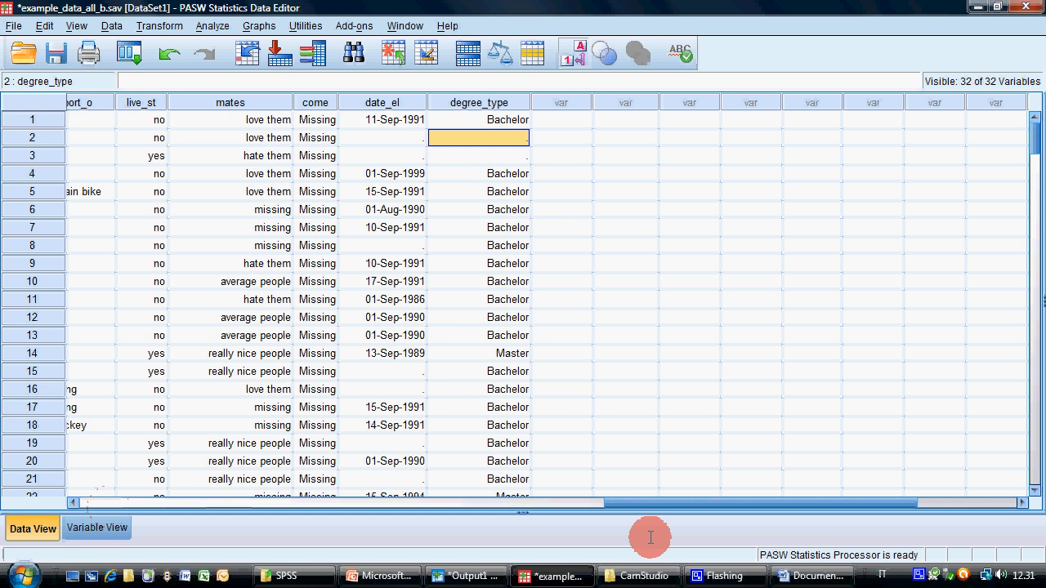
pyautogui.moveTo(659, 500); pyautogui.dragTo(567, 510)
pyautogui.click(780, 100)
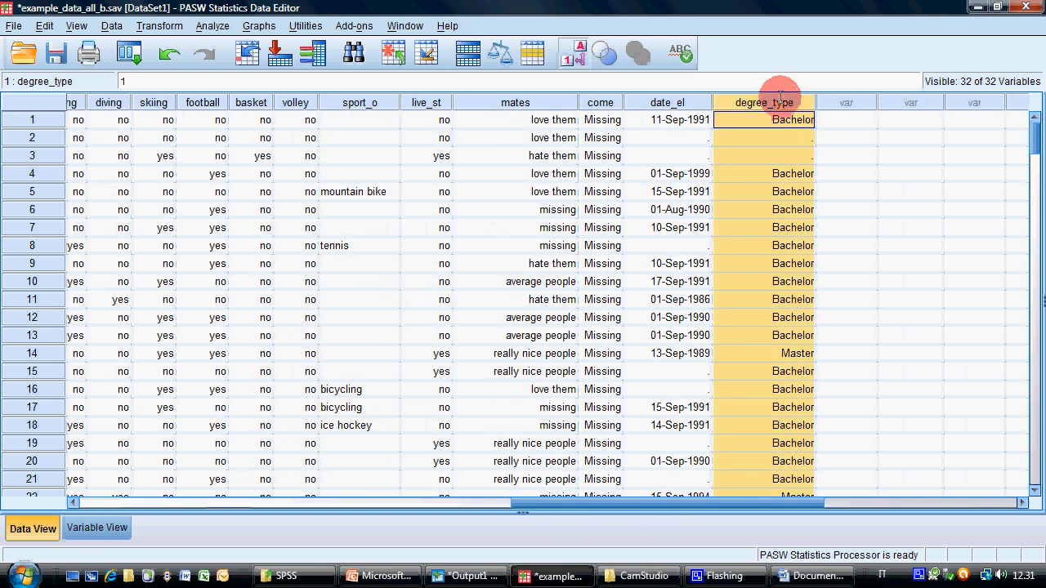
pyautogui.moveTo(780, 96)
pyautogui.mouseDown()
pyautogui.moveTo(356, 96)
pyautogui.moveTo(793, 96)
pyautogui.mouseUp()
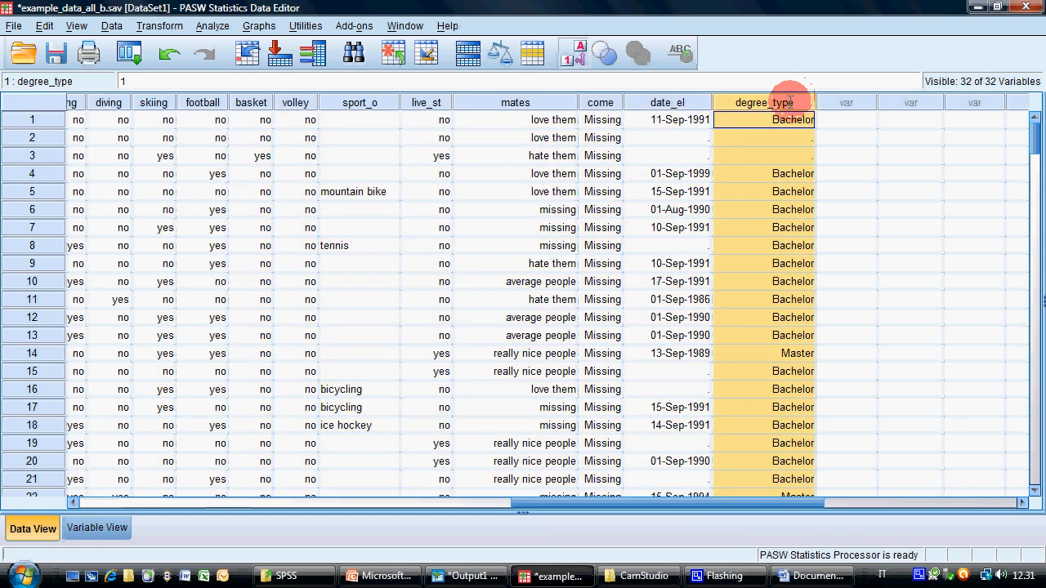
pyautogui.moveTo(721, 112); pyautogui.dragTo(102, 109)
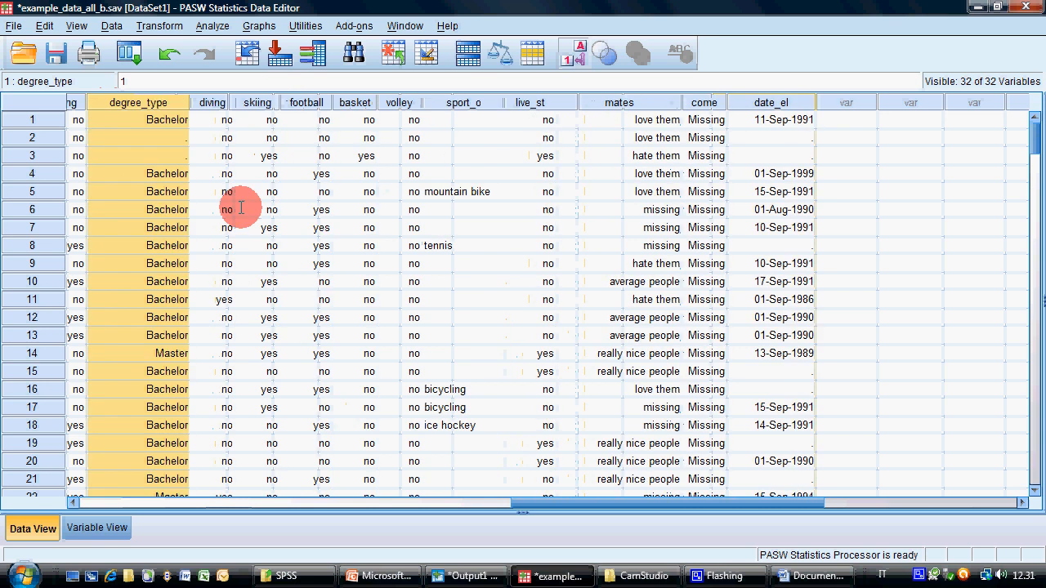
pyautogui.moveTo(664, 502); pyautogui.dragTo(437, 511)
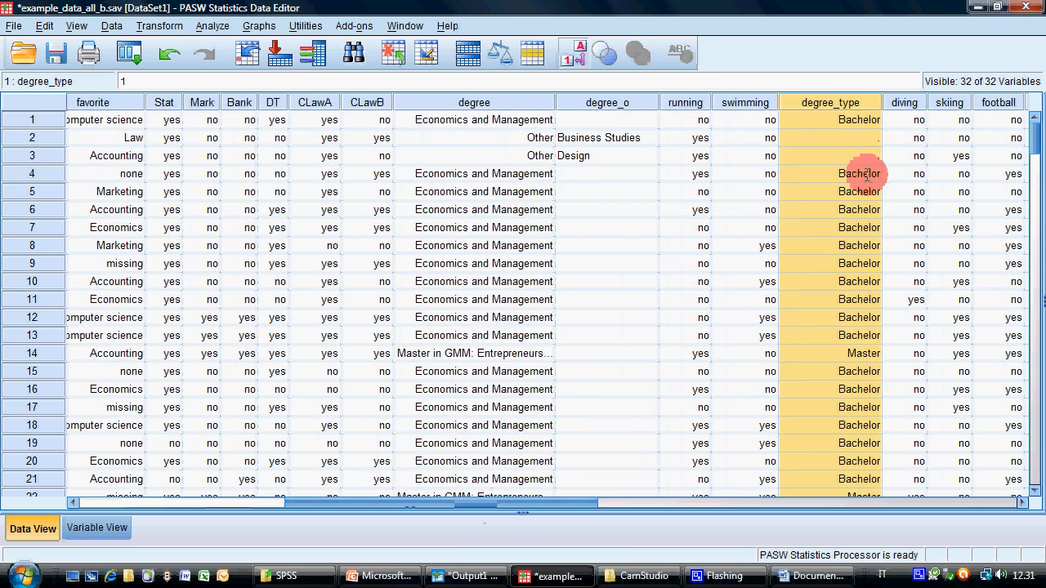
pyautogui.click(822, 96)
pyautogui.moveTo(822, 97); pyautogui.dragTo(760, 104)
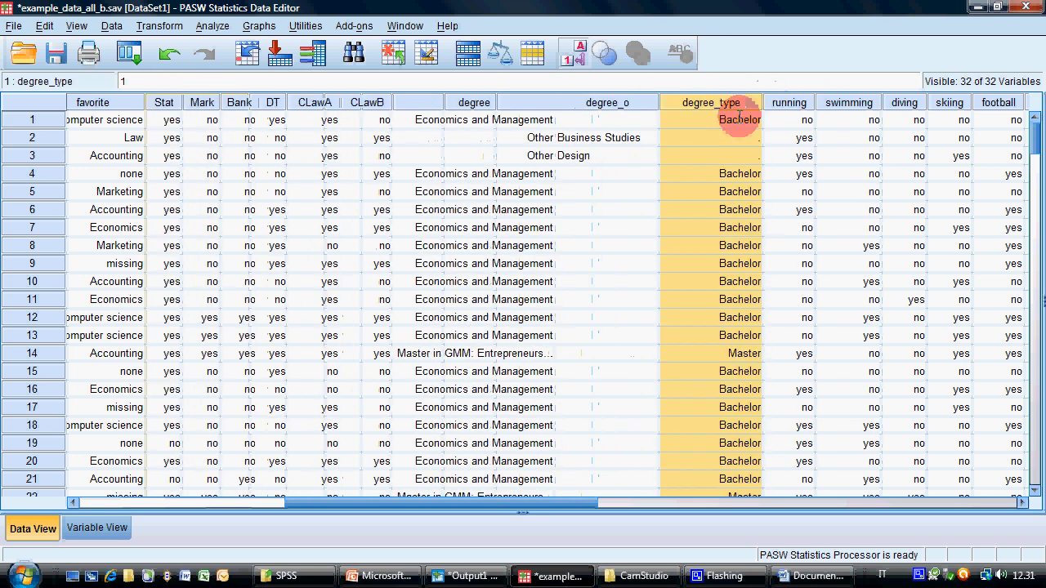
# Set the empty degree_type cells of cases 2 and 3 to Bachelor
pyautogui.click(707, 136)
pyautogui.click(751, 137)
pyautogui.click(741, 157)
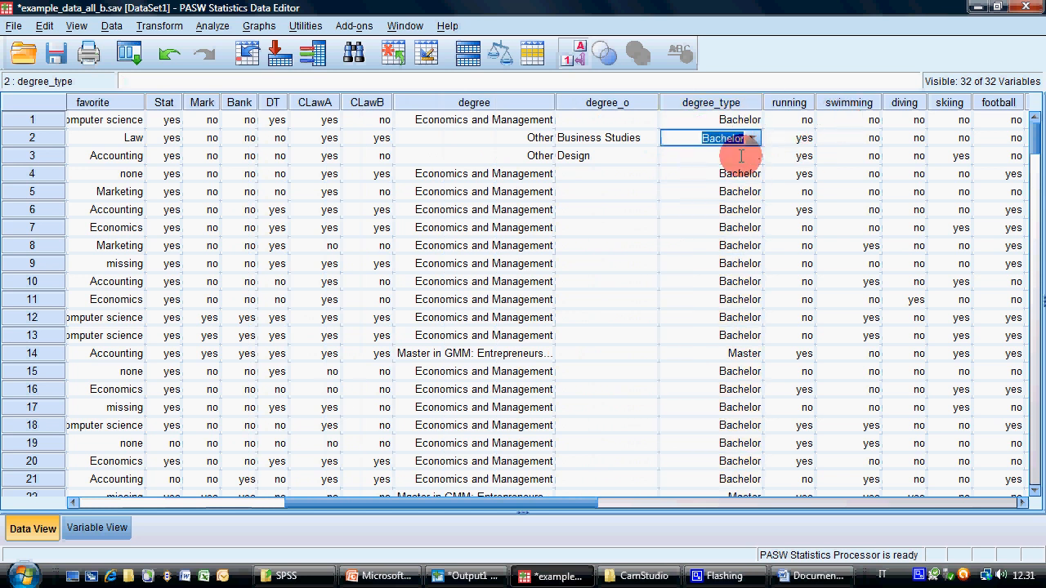
pyautogui.click(748, 157)
pyautogui.click(750, 157)
pyautogui.click(750, 155)
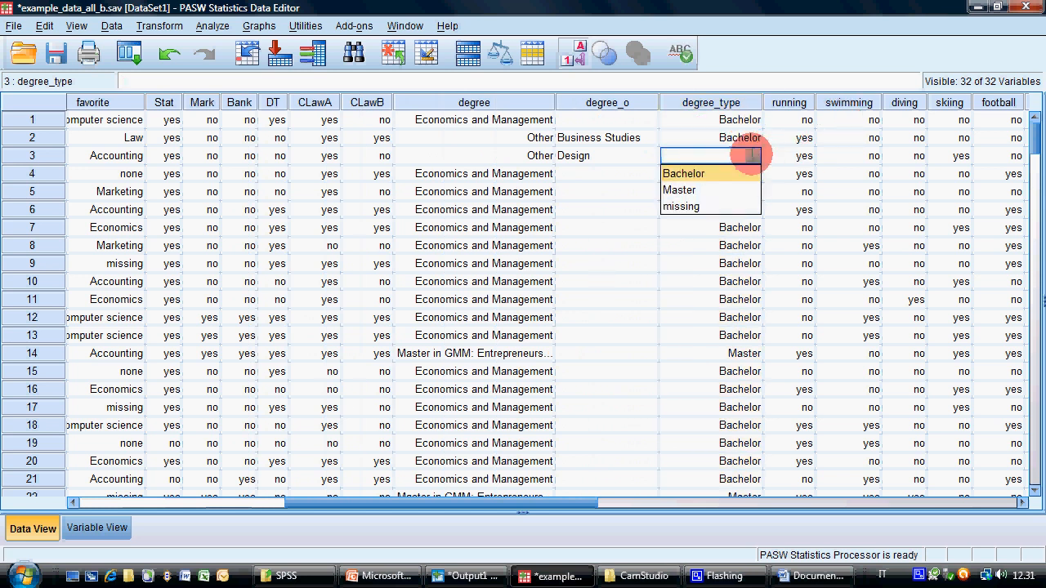
pyautogui.click(745, 173)
# Set the empty degree_type cells of cases 26 and 28 to Bachelor
pyautogui.moveTo(1032, 134); pyautogui.dragTo(1032, 168)
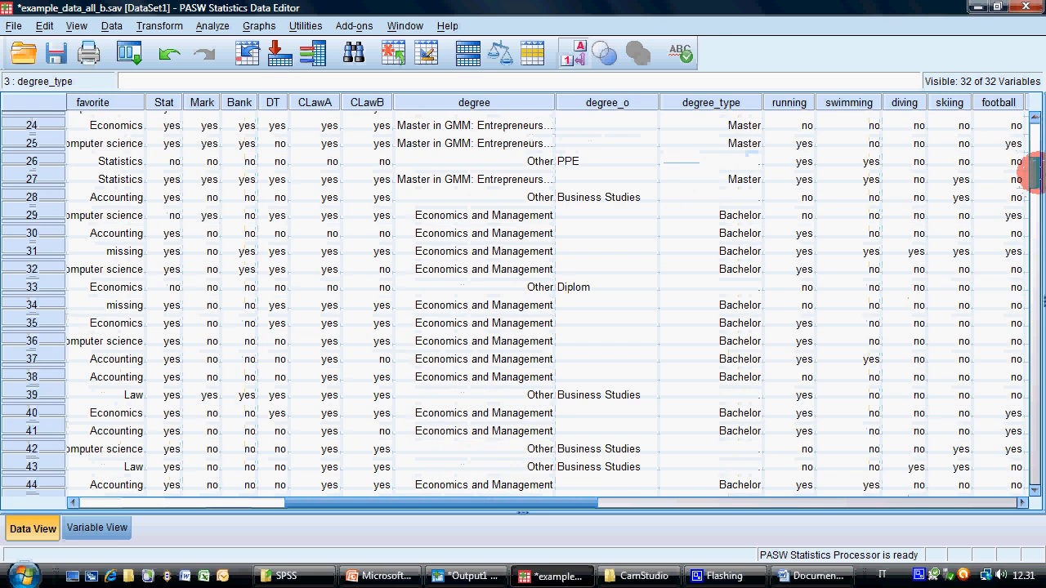
pyautogui.click(758, 160)
pyautogui.click(756, 163)
pyautogui.click(752, 163)
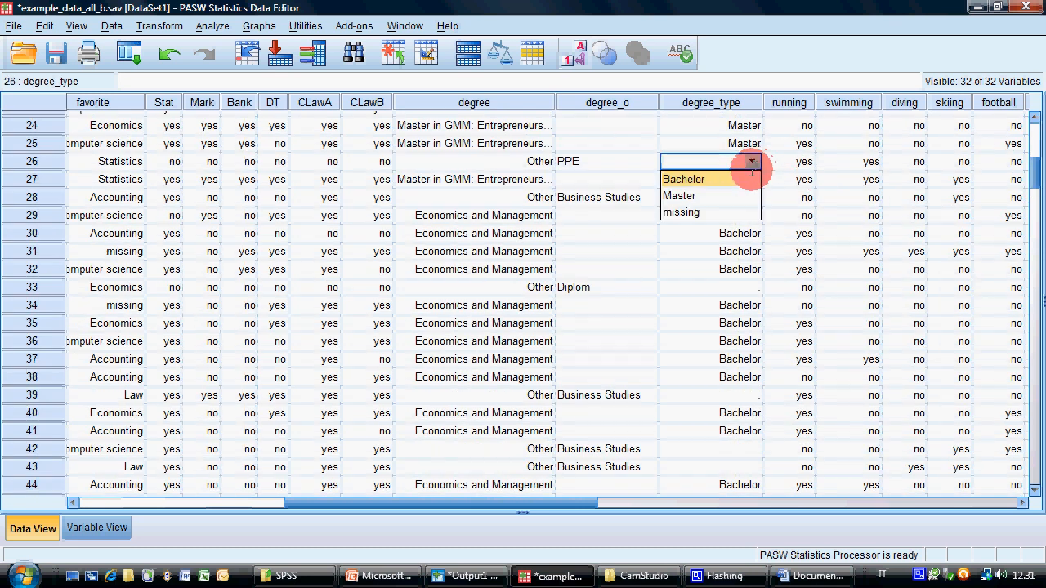
pyautogui.click(738, 178)
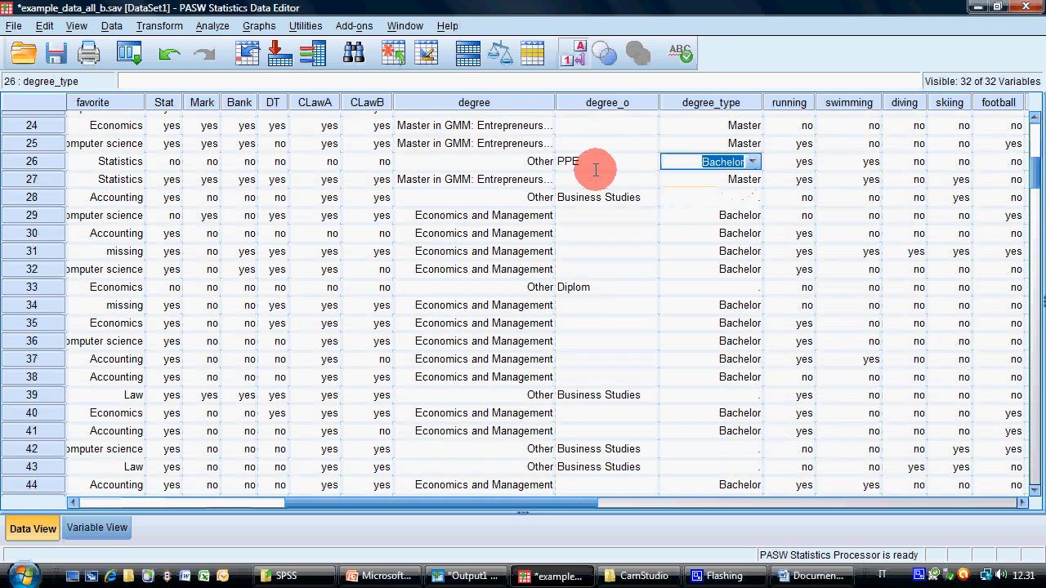
pyautogui.click(686, 196)
pyautogui.click(751, 197)
pyautogui.click(750, 197)
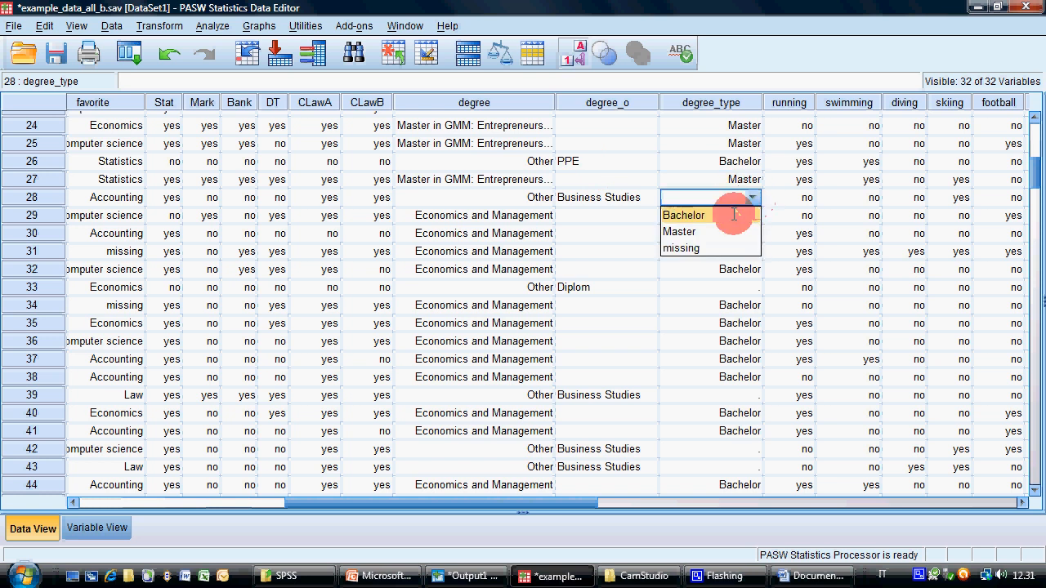
pyautogui.click(733, 214)
# Set the empty degree_type cells of cases 33 and 39 to Bachelor
pyautogui.click(748, 286)
pyautogui.click(750, 286)
pyautogui.click(750, 287)
pyautogui.click(747, 305)
pyautogui.click(740, 393)
pyautogui.click(751, 394)
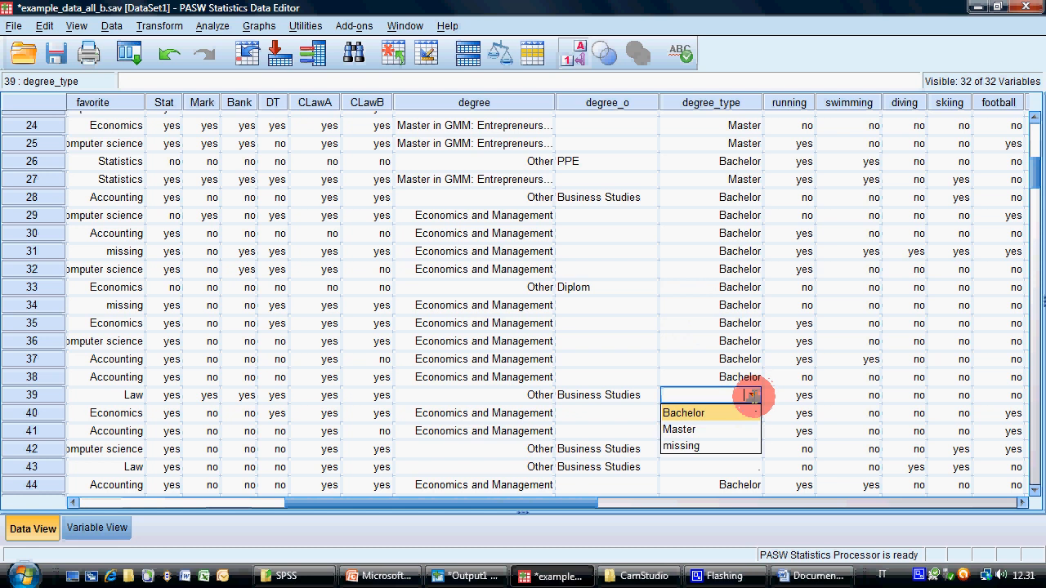
pyautogui.click(694, 413)
# Set the empty degree_type cells of cases 42 and 43 to Bachelor
pyautogui.moveTo(1029, 171); pyautogui.dragTo(1033, 187)
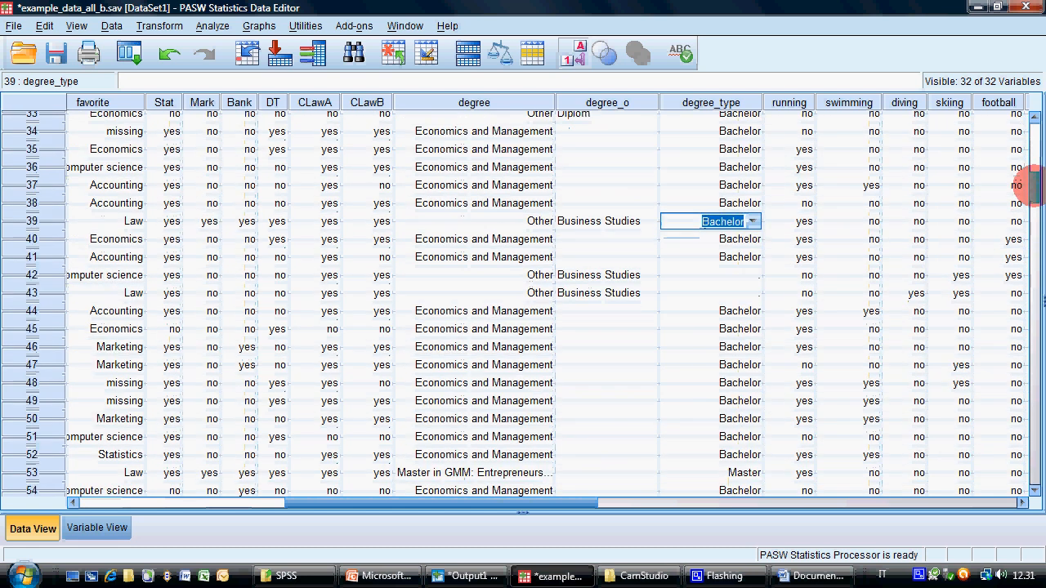
pyautogui.click(725, 275)
pyautogui.click(751, 273)
pyautogui.click(750, 275)
pyautogui.click(754, 294)
pyautogui.click(752, 292)
pyautogui.press('Return')
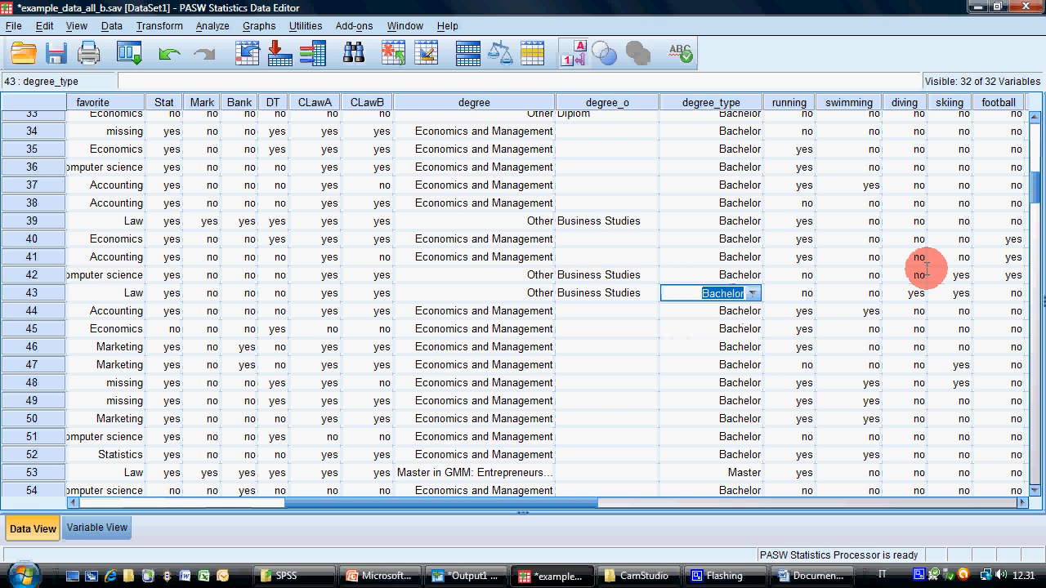
pyautogui.moveTo(1035, 197); pyautogui.dragTo(1035, 218)
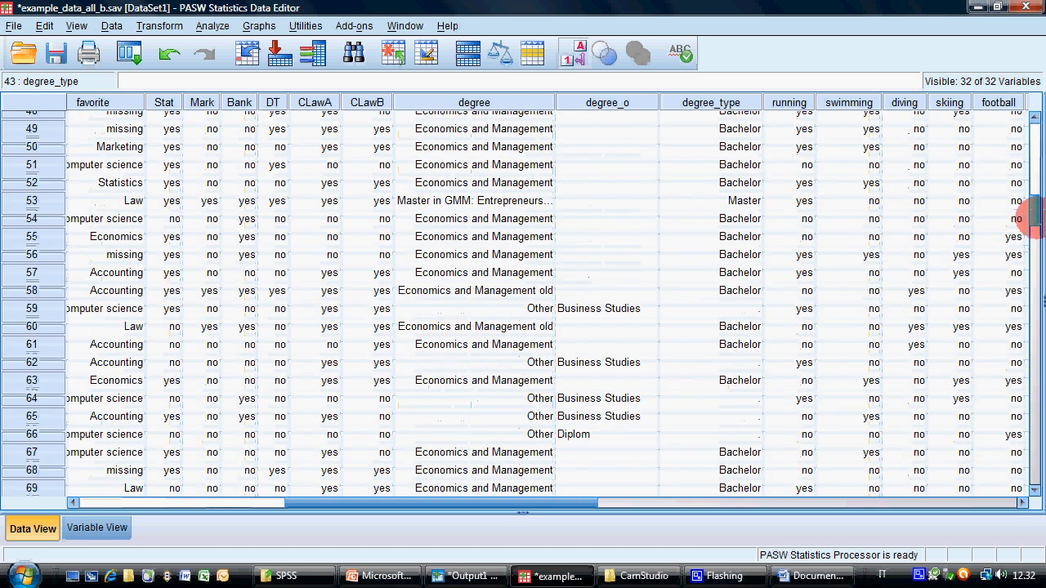
# Set the empty degree_type cells of cases 59 and 62 to Bachelor
pyautogui.click(735, 308)
pyautogui.click(750, 308)
pyautogui.click(741, 326)
pyautogui.click(750, 362)
pyautogui.click(750, 362)
pyautogui.click(741, 380)
# Set the empty degree_type cells of cases 64, 65 and 66 to Bachelor
pyautogui.click(746, 398)
pyautogui.click(750, 398)
pyautogui.click(747, 416)
pyautogui.click(748, 416)
pyautogui.click(750, 416)
pyautogui.click(743, 432)
pyautogui.click(748, 434)
pyautogui.click(750, 434)
pyautogui.click(748, 452)
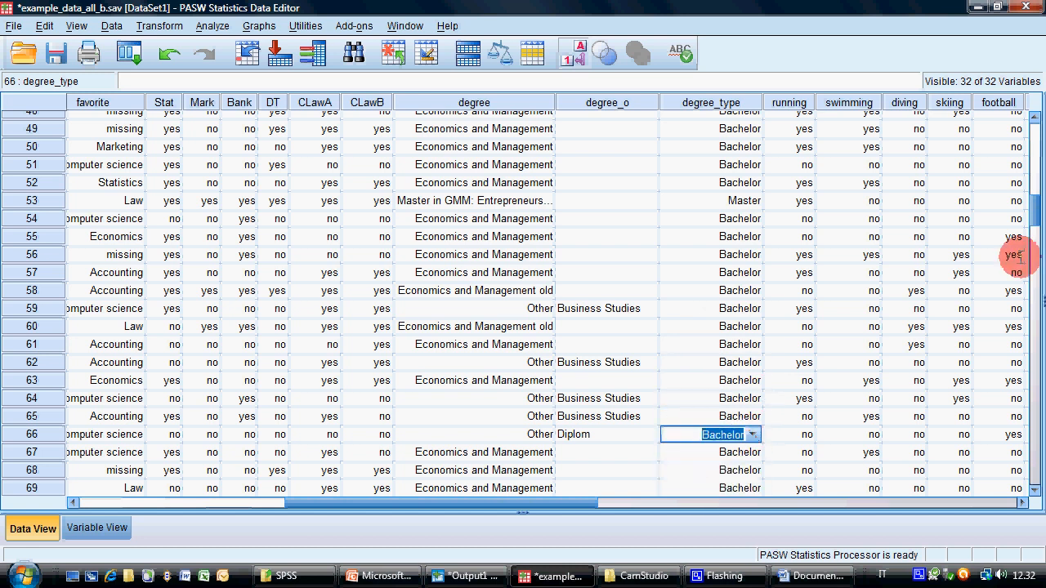
# Set the empty degree_type cells of cases 80, 92 and 94 to Bachelor
pyautogui.scroll(-7, 1026, 254)
pyautogui.scroll(-2, 1022, 253)
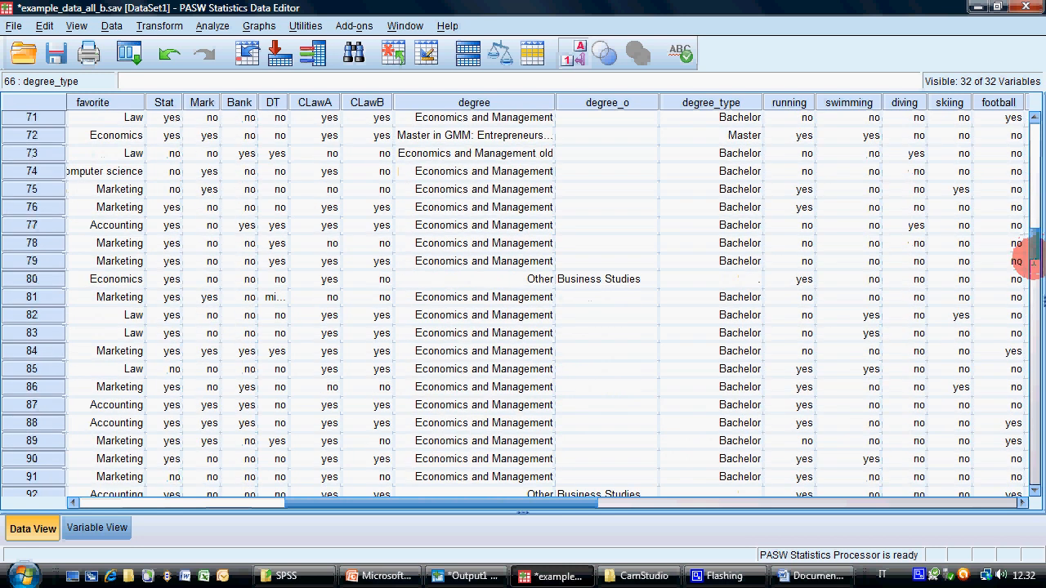
pyautogui.click(753, 171)
pyautogui.click(753, 171)
pyautogui.click(737, 189)
pyautogui.click(750, 387)
pyautogui.click(749, 387)
pyautogui.click(750, 387)
pyautogui.click(738, 403)
pyautogui.click(750, 423)
pyautogui.click(749, 423)
pyautogui.click(728, 437)
# Set the empty degree_type cell of case 99 to Bachelor
pyautogui.moveTo(1027, 261); pyautogui.dragTo(1033, 302)
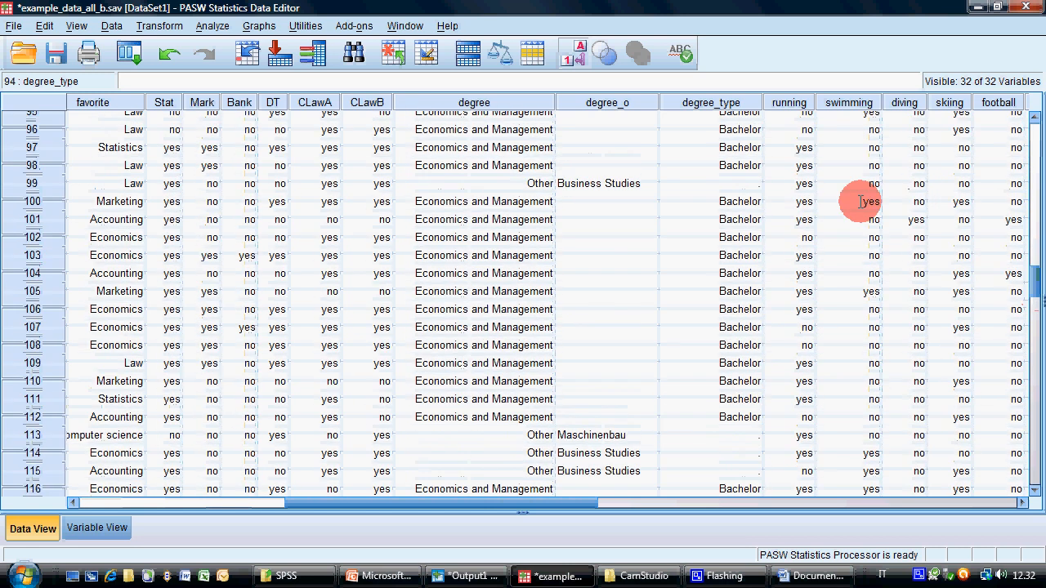
pyautogui.click(757, 183)
pyautogui.click(750, 183)
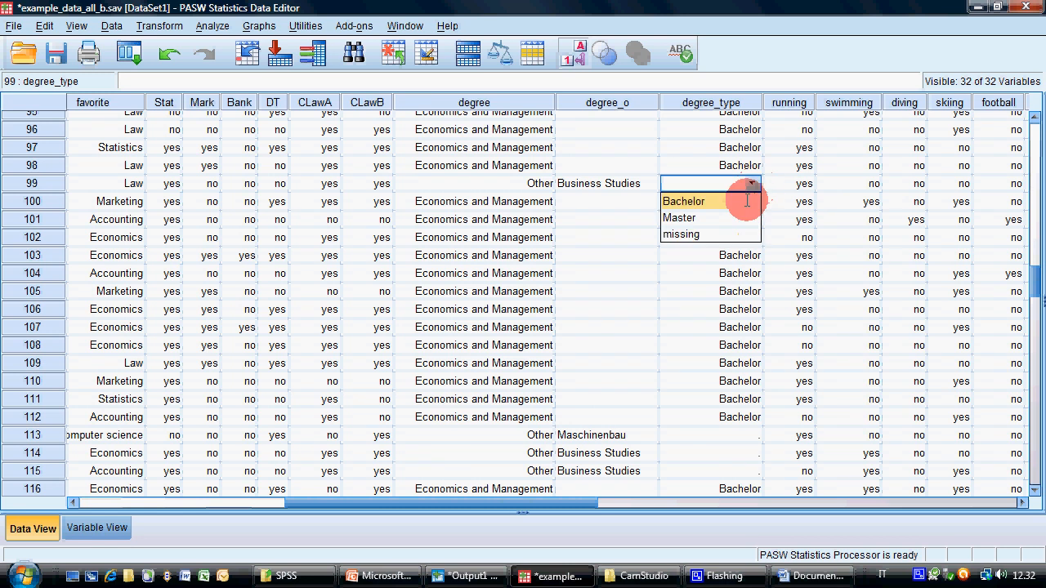
pyautogui.click(739, 201)
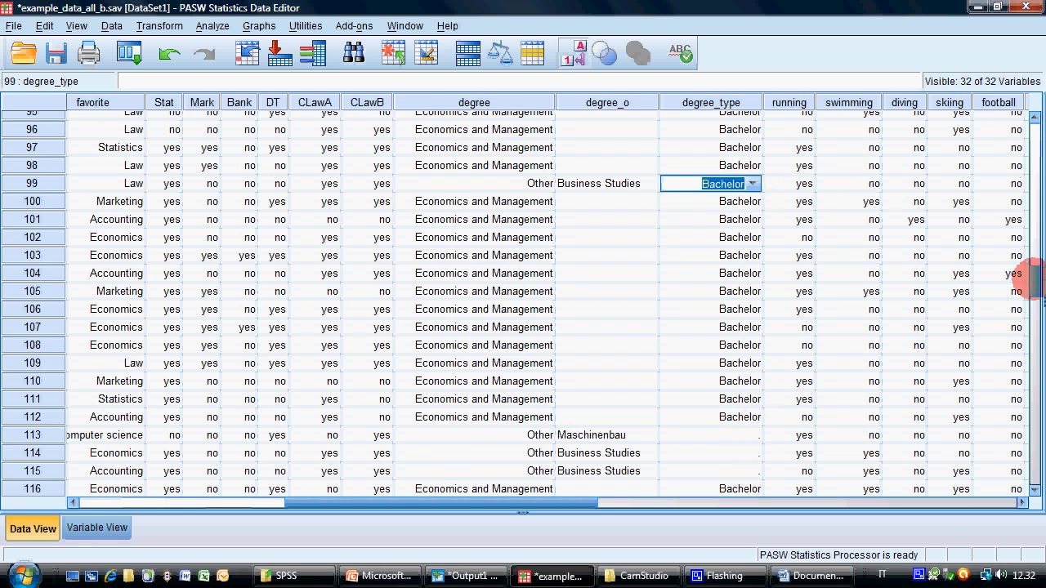
# Set the degree_type cell of case 113, the Maschinenbau answer, to missing
pyautogui.scroll(-4, 1030, 278)
pyautogui.click(748, 229)
pyautogui.click(752, 231)
pyautogui.click(741, 245)
pyautogui.click(751, 232)
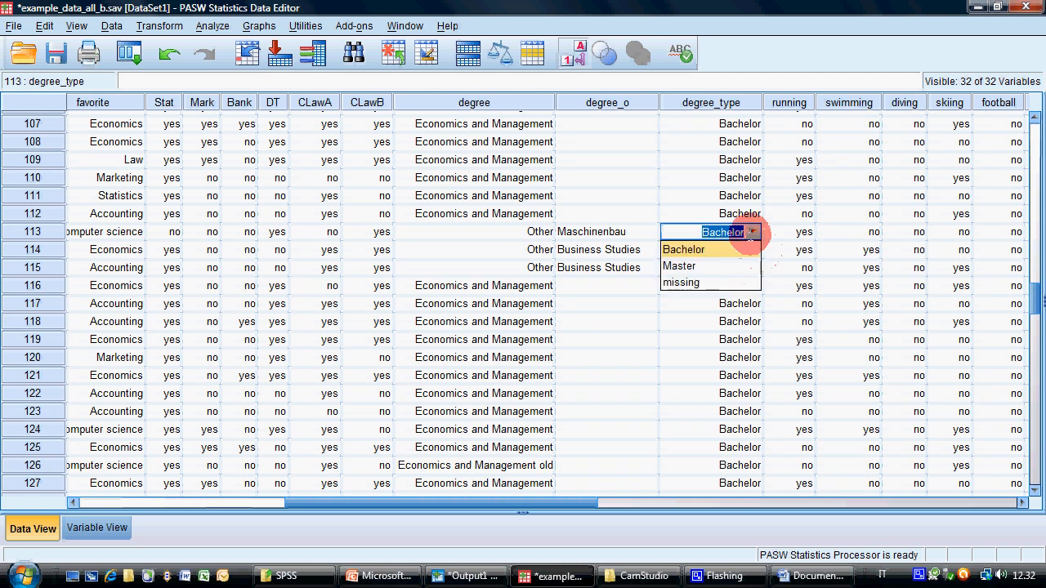
pyautogui.click(730, 282)
# Set the empty degree_type cells of cases 114 and 115 to Bachelor
pyautogui.click(757, 249)
pyautogui.click(752, 251)
pyautogui.click(749, 250)
pyautogui.click(747, 265)
pyautogui.click(753, 268)
pyautogui.click(753, 268)
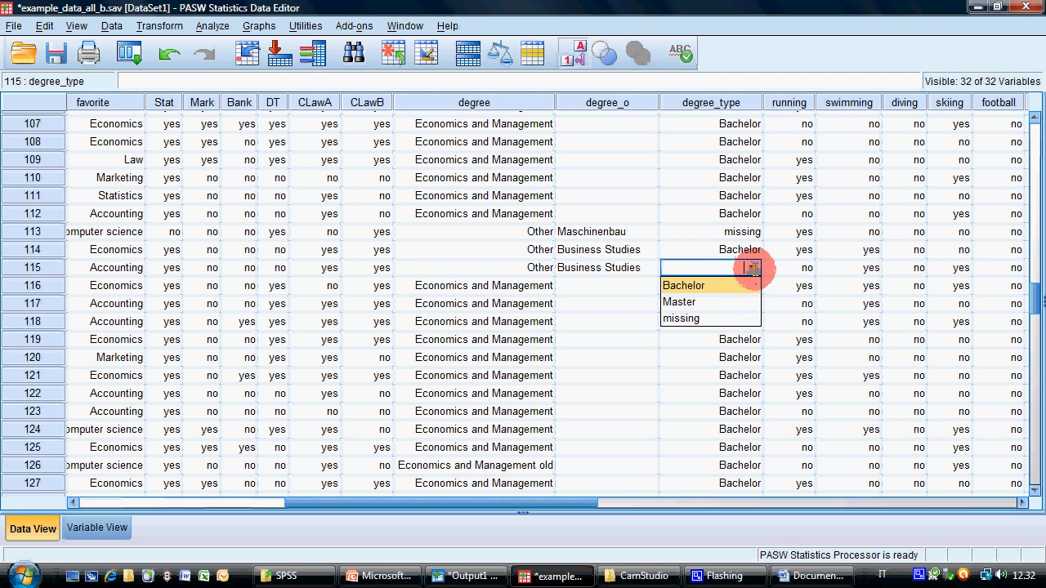
pyautogui.click(738, 281)
# Set the empty degree_type cells of cases 129, 133 and 145 to Bachelor
pyautogui.moveTo(1034, 301); pyautogui.dragTo(1020, 335)
pyautogui.click(748, 180)
pyautogui.click(752, 180)
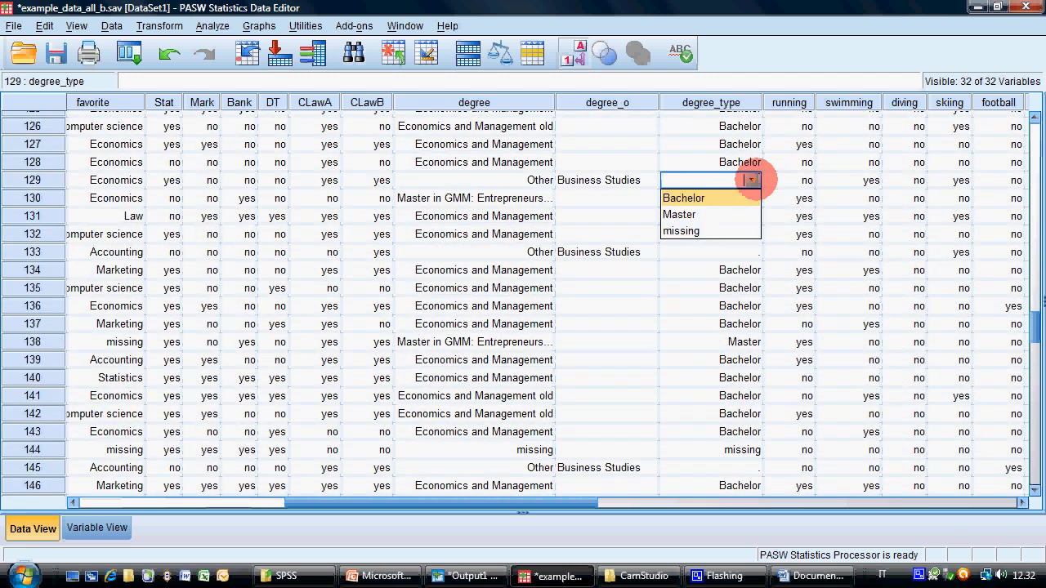
pyautogui.click(737, 196)
pyautogui.click(748, 252)
pyautogui.click(750, 251)
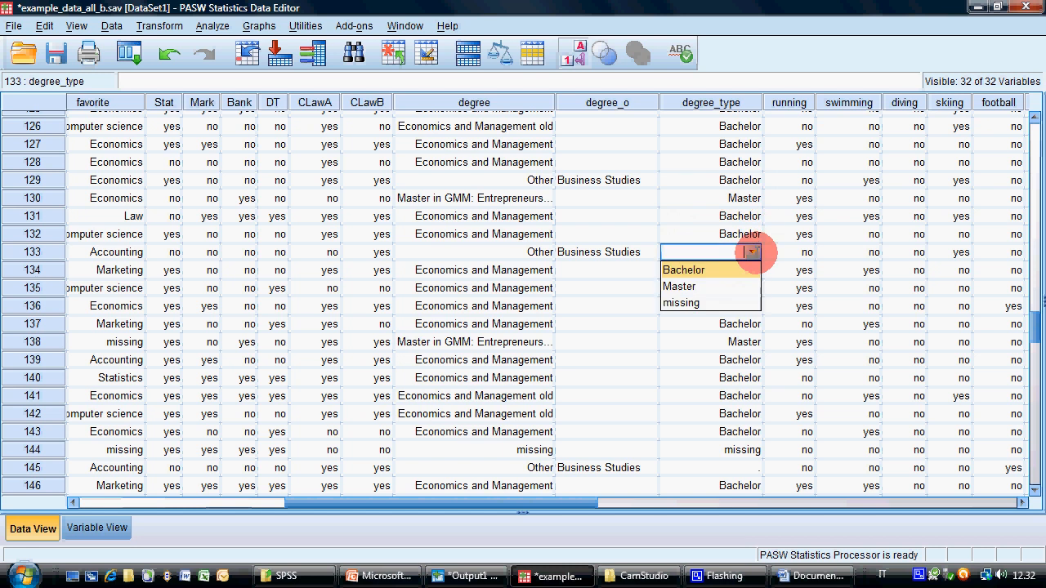
pyautogui.click(750, 270)
pyautogui.click(751, 467)
pyautogui.click(750, 467)
pyautogui.click(738, 485)
# Set the empty degree_type cell of case 161 to Bachelor
pyautogui.moveTo(1031, 330); pyautogui.dragTo(1029, 356)
pyautogui.doubleClick(750, 327)
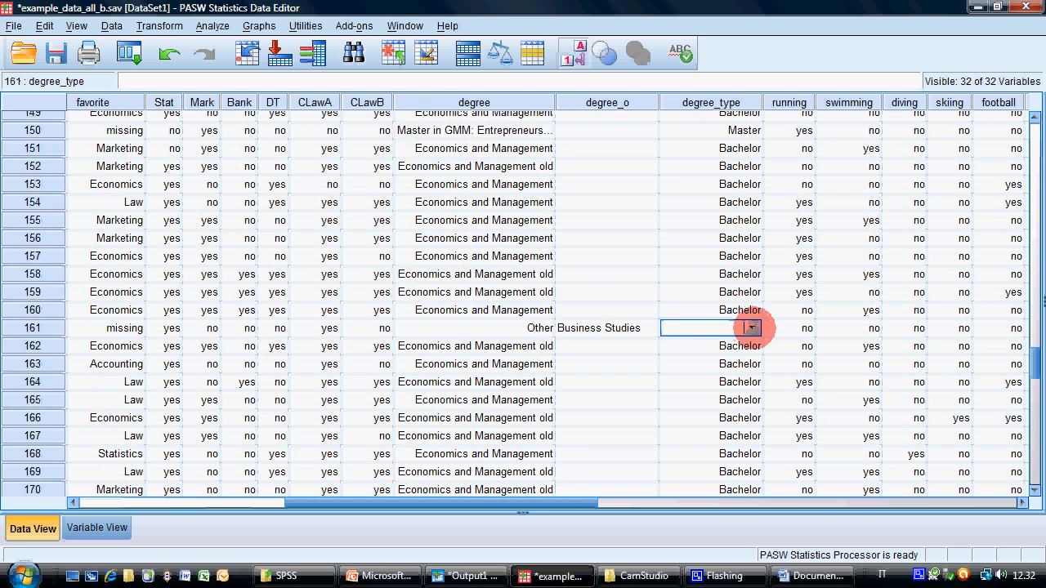
pyautogui.click(750, 327)
pyautogui.click(730, 346)
# Set the empty degree_type cells of cases 179, 180 and 187 to Bachelor
pyautogui.moveTo(1029, 374); pyautogui.dragTo(1029, 401)
pyautogui.click(744, 176)
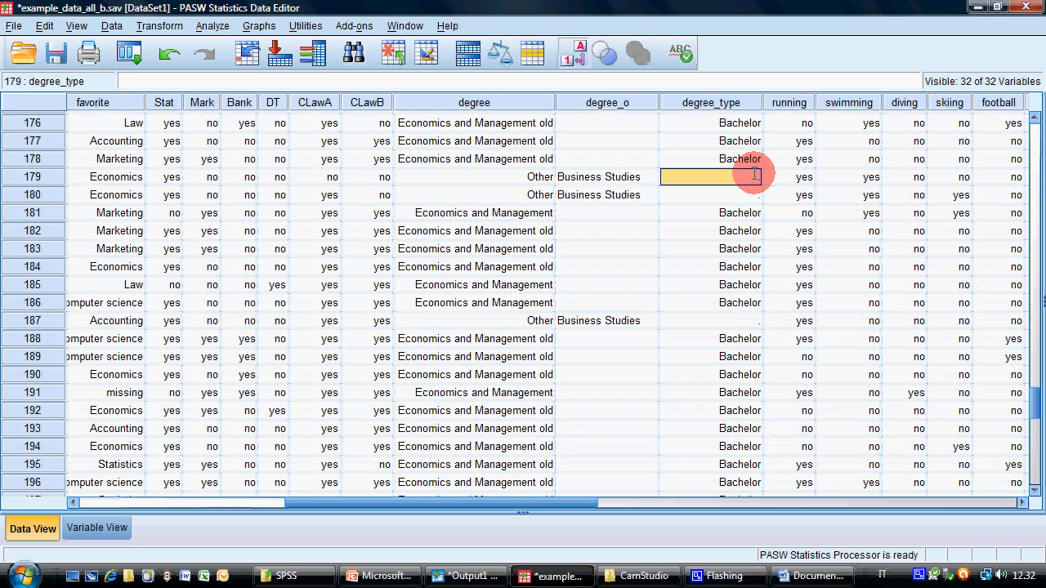
pyautogui.click(750, 176)
pyautogui.click(738, 195)
pyautogui.click(750, 194)
pyautogui.click(751, 194)
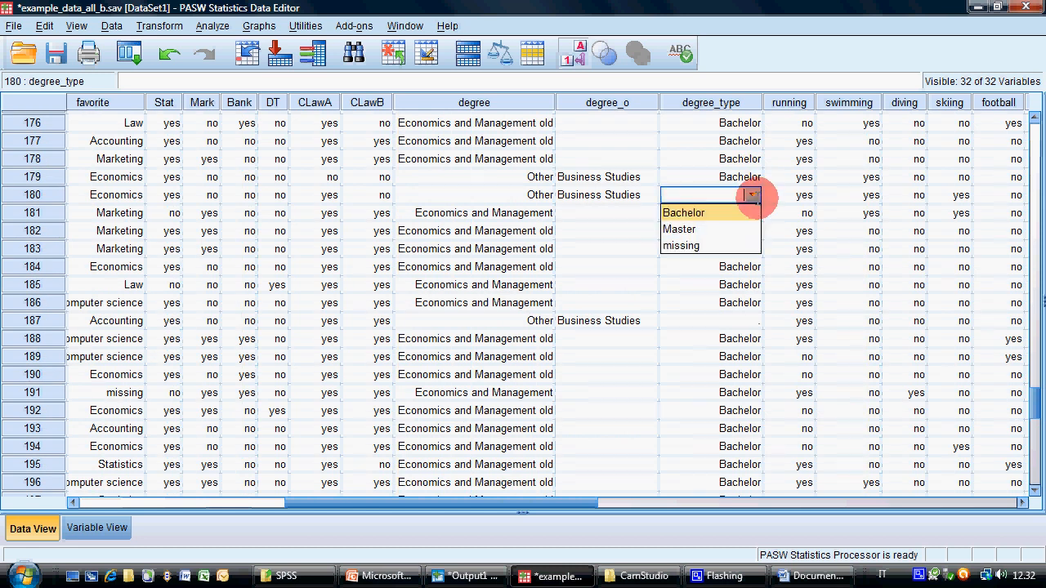
pyautogui.click(741, 212)
pyautogui.click(740, 320)
pyautogui.click(751, 320)
pyautogui.click(735, 338)
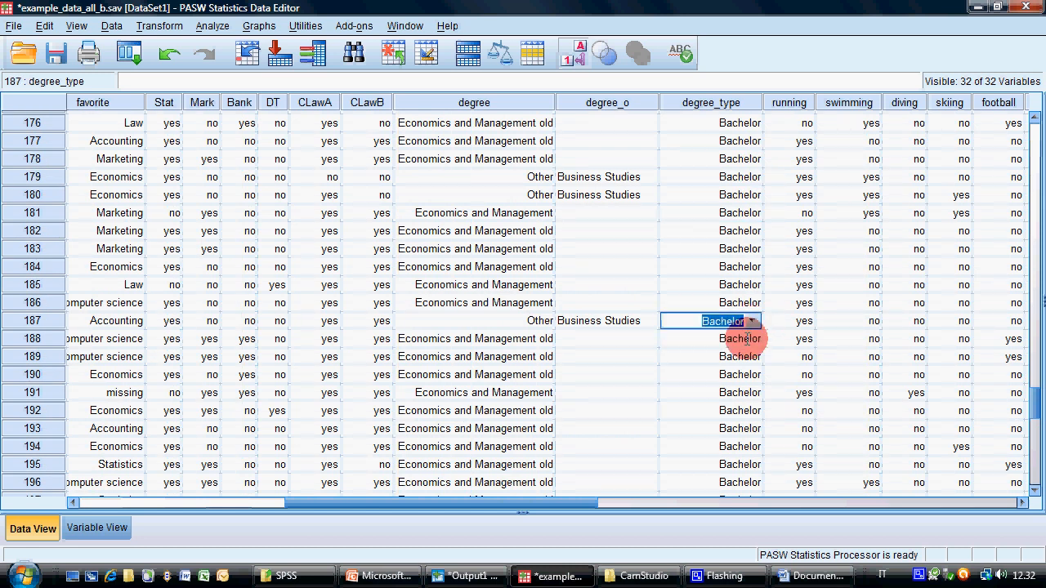
# Return to the first cases and save the data file example_data_all_b.sav
pyautogui.moveTo(1036, 413); pyautogui.dragTo(1031, 98)
pyautogui.click(499, 136)
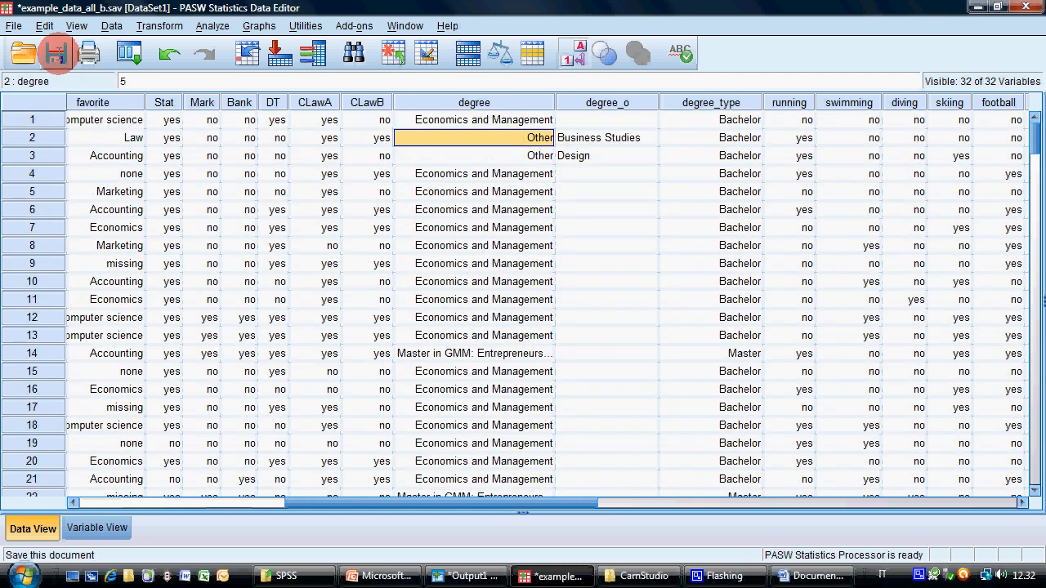
pyautogui.click(57, 54)
# Look over the variable definitions, and switch to the Exercises slide in PowerPoint to read the next exercise
pyautogui.click(82, 525)
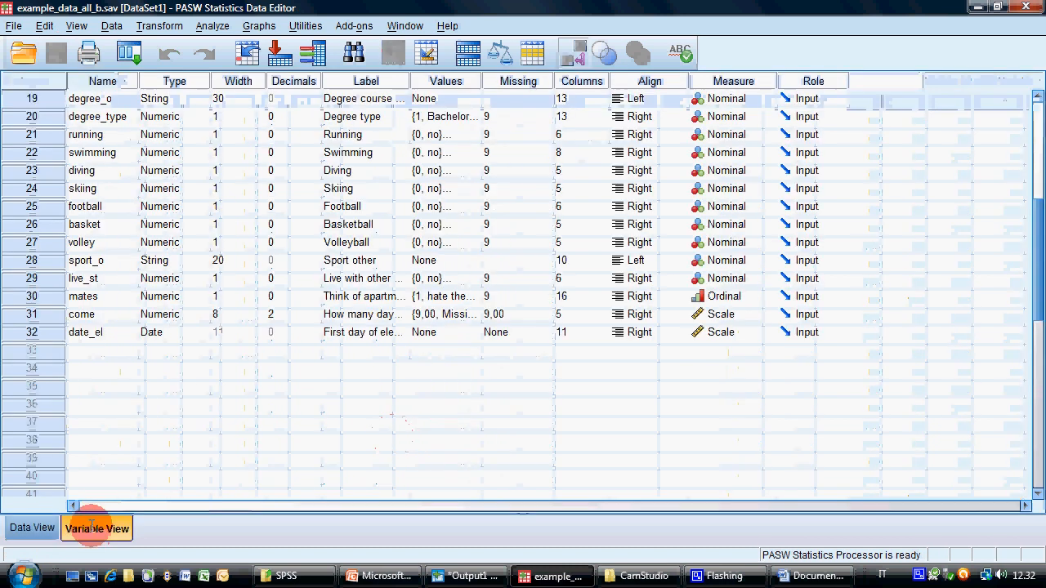
pyautogui.click(34, 526)
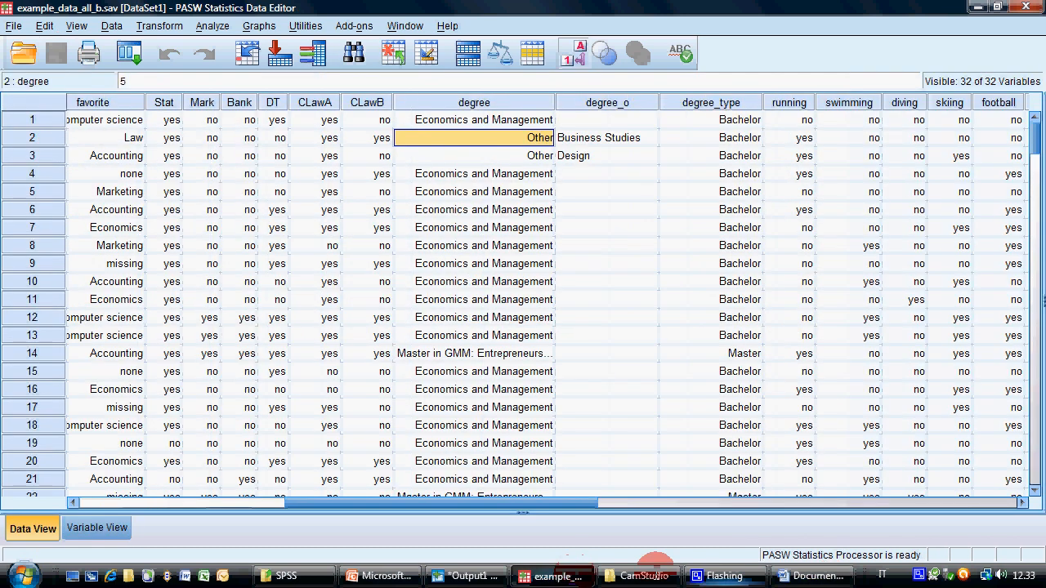
pyautogui.click(384, 576)
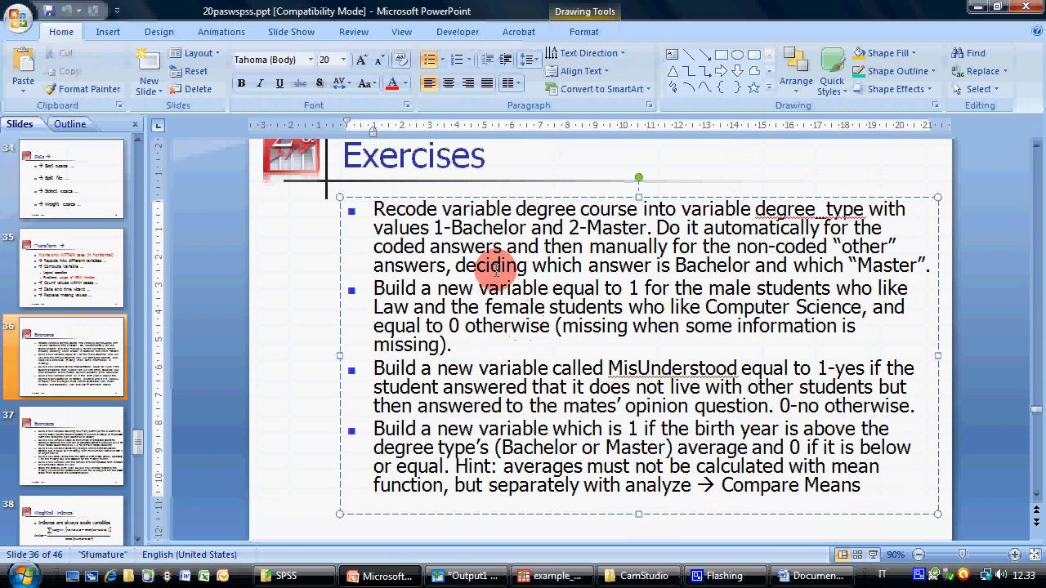
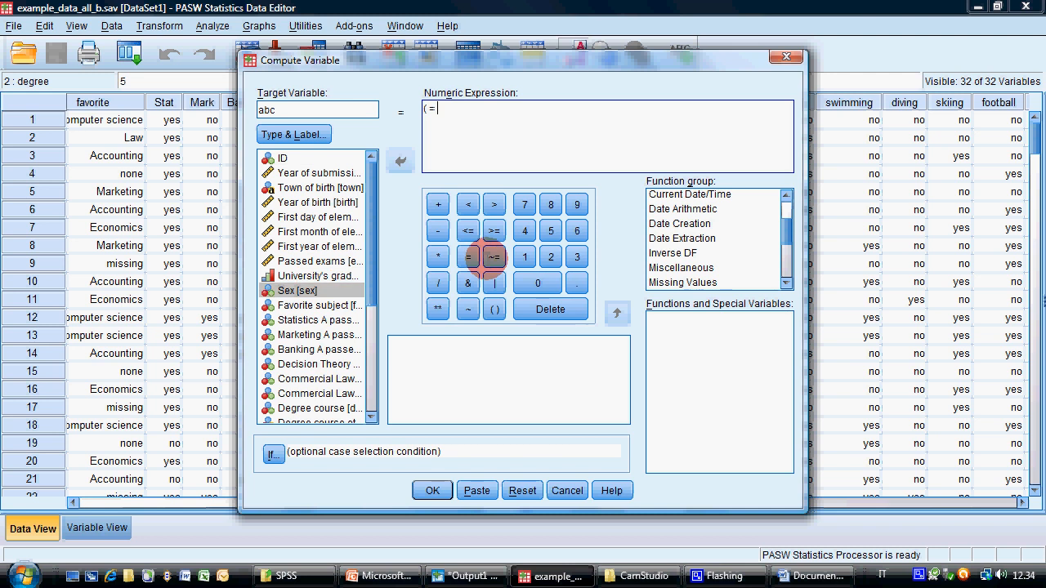
# Begin the numeric expression for abc with the condition ( sex = 0 & favorite =
pyautogui.write('sex = ')
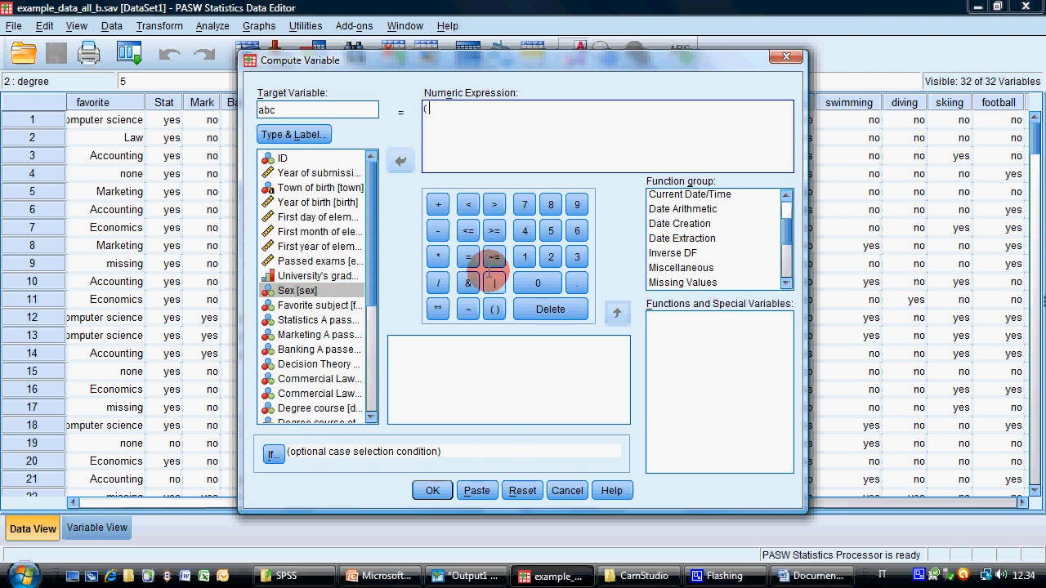
pyautogui.write('0 &')
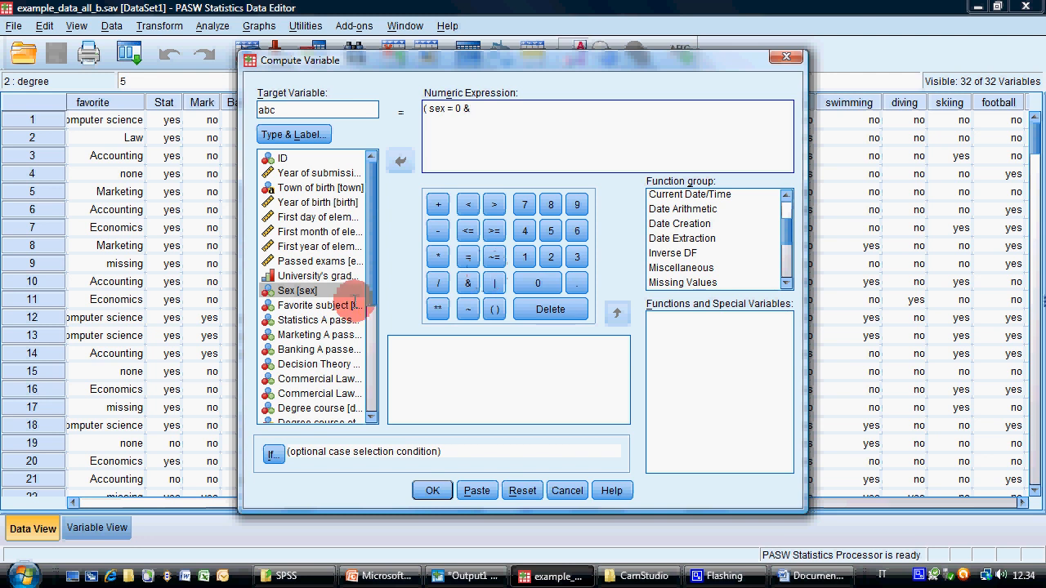
pyautogui.click(357, 304)
pyautogui.click(399, 161)
pyautogui.write('=')
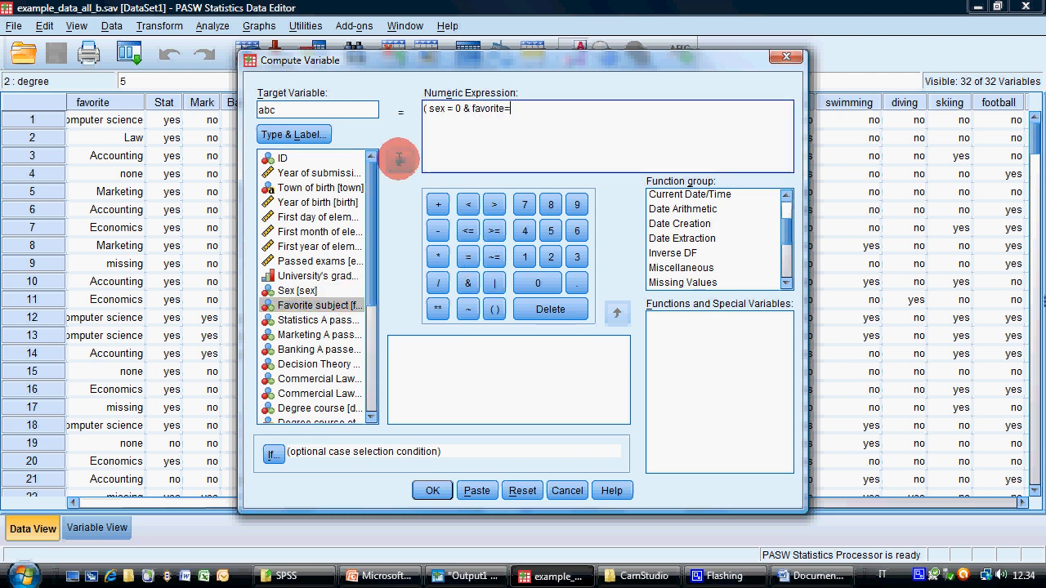
pyautogui.press('Left')
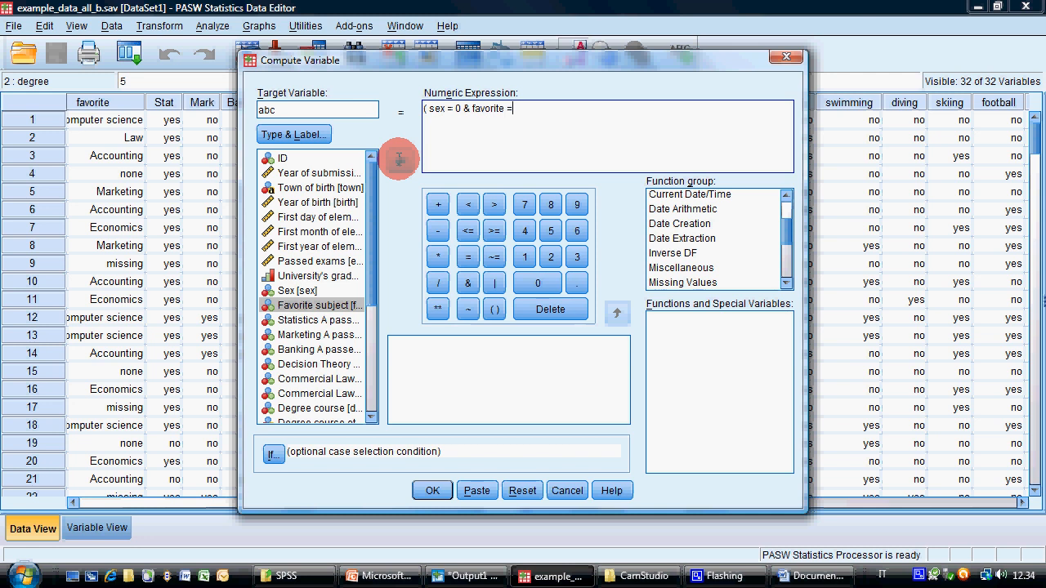
# Look up the value codes of the Favorite subject variable in the variable information
pyautogui.moveTo(427, 57); pyautogui.dragTo(531, 137)
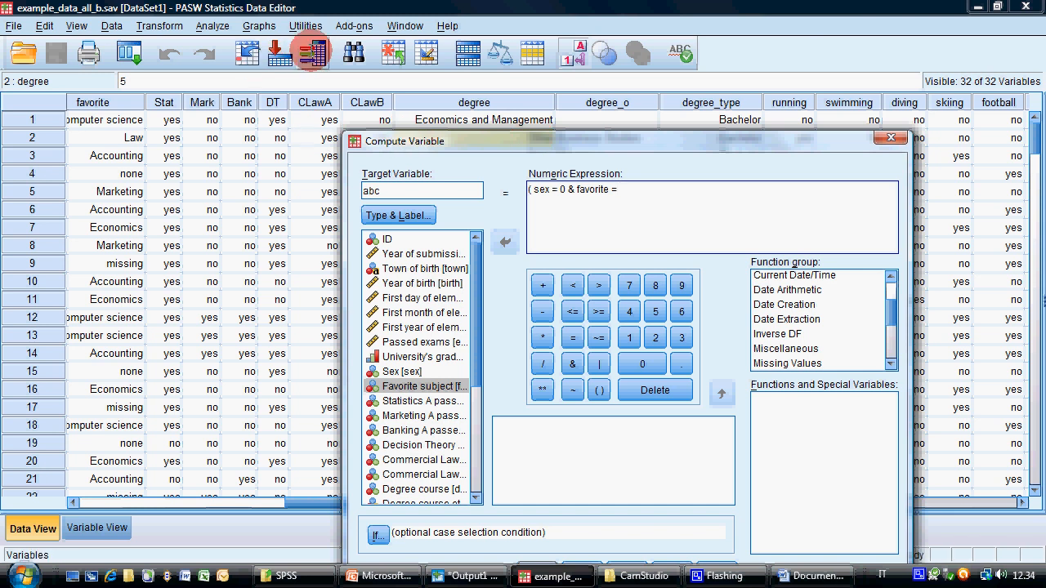
pyautogui.click(312, 52)
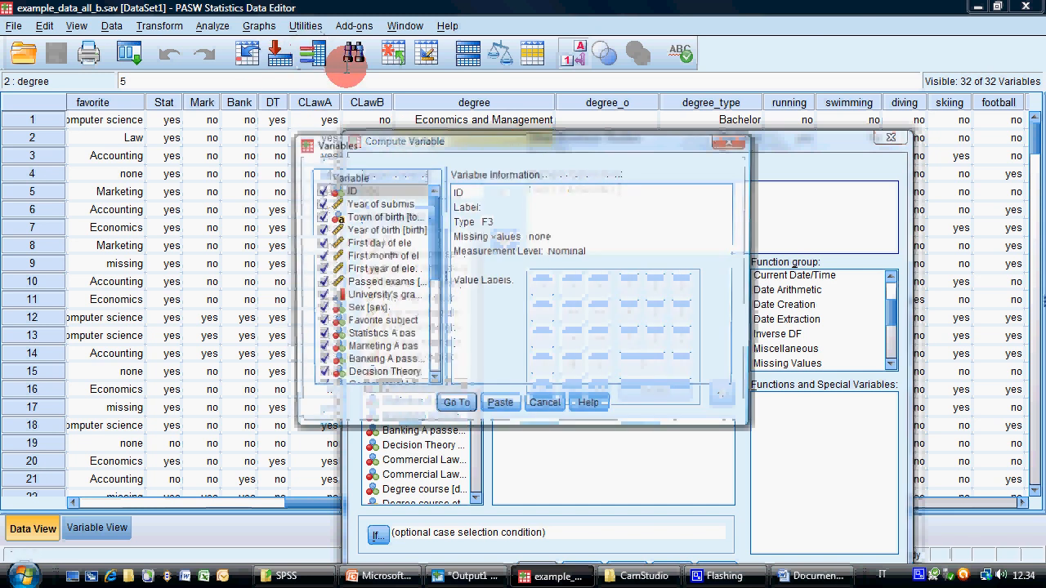
pyautogui.click(381, 321)
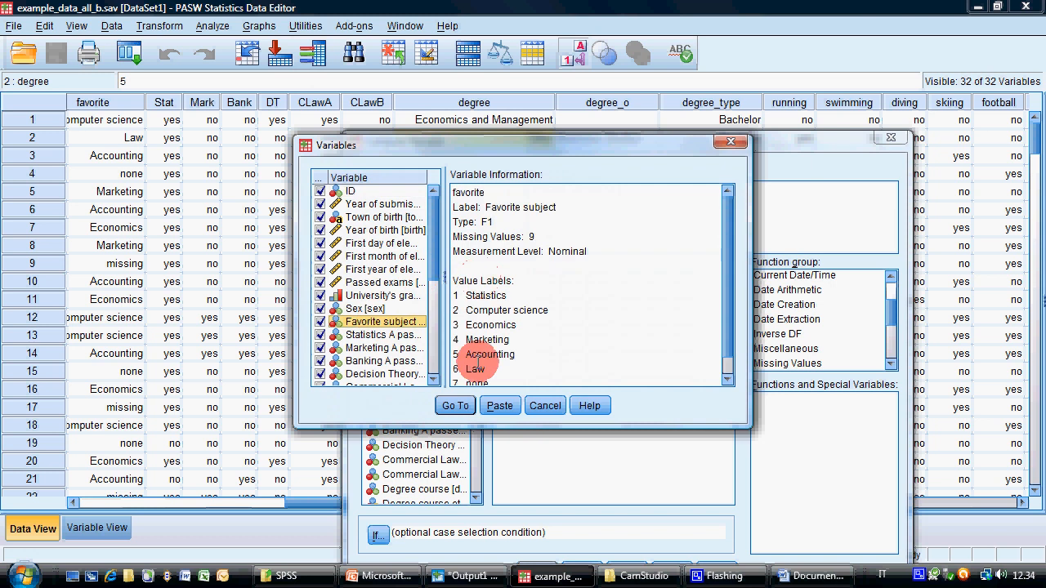
pyautogui.click(545, 406)
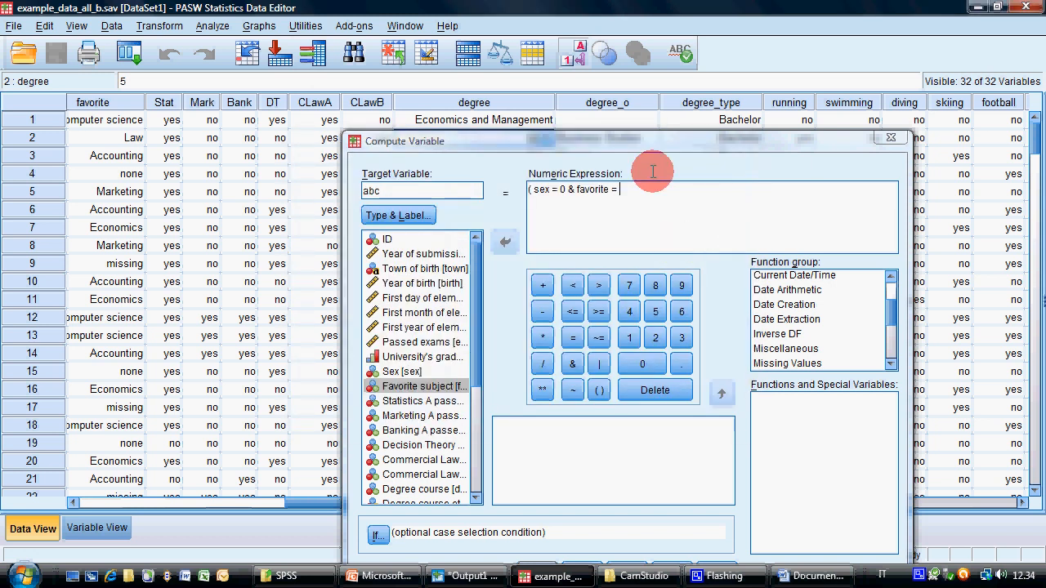
# Complete the first condition with favorite code 6, multiply it by 1 and add a trailing plus
pyautogui.click(638, 197)
pyautogui.moveTo(562, 135); pyautogui.dragTo(476, 99)
pyautogui.write('6')
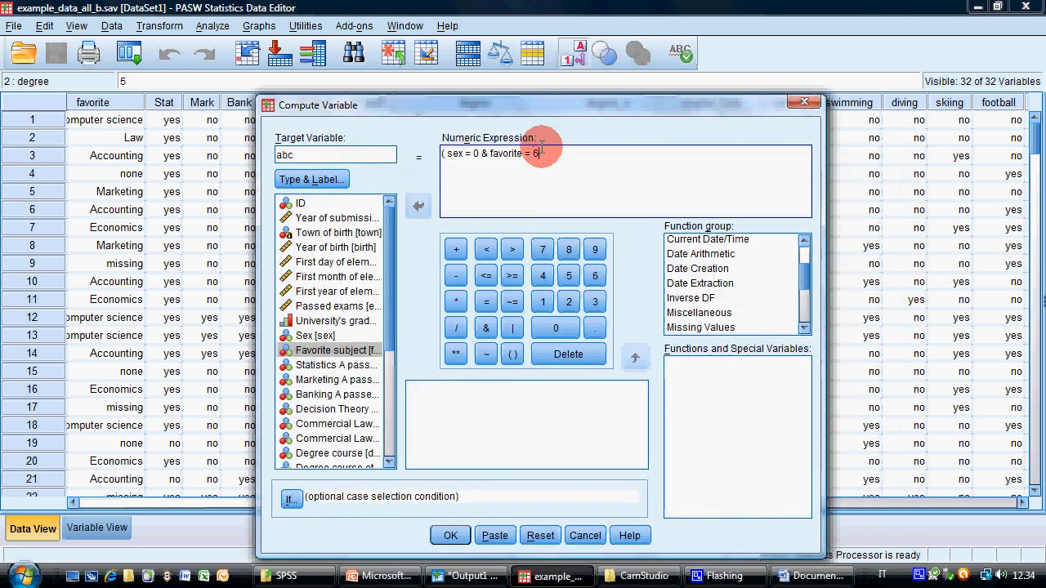
pyautogui.write(') * 1 +')
# Duplicate the whole term ( sex = 0 & favorite = 6) * 1 + at the end of the expression
pyautogui.hotkey('shift', 'Left')
pyautogui.hotkey('shift', 'Left')
pyautogui.hotkey('shift', 'Left')
pyautogui.hotkey('shift', 'Left')
pyautogui.hotkey('shift', 'Left')
pyautogui.hotkey('shift', 'Left')
pyautogui.hotkey('shift', 'Left')
pyautogui.hotkey('shift', 'Left')
pyautogui.hotkey('shift', 'Left')
pyautogui.hotkey('shift', 'Left')
pyautogui.hotkey('shift', 'Left')
pyautogui.hotkey('shift', 'Left')
pyautogui.hotkey('shift', 'Left')
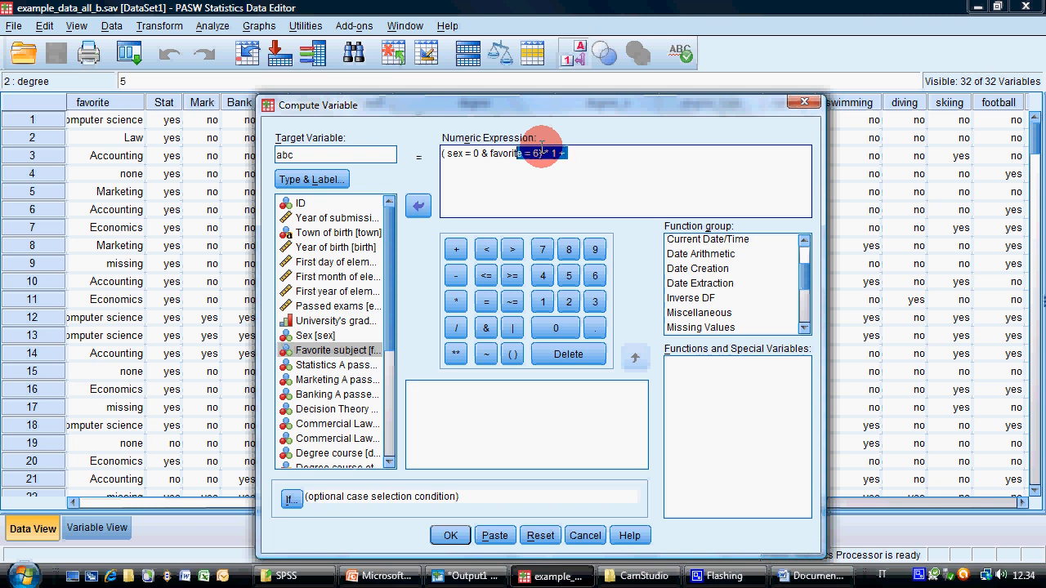
pyautogui.hotkey('shift', 'Left')
pyautogui.hotkey('shift', 'Left')
pyautogui.hotkey('shift', 'Left')
pyautogui.hotkey('shift', 'Left')
pyautogui.hotkey('shift', 'Left')
pyautogui.hotkey('shift', 'Left')
pyautogui.hotkey('shift', 'Left')
pyautogui.hotkey('shift', 'Left')
pyautogui.hotkey('shift', 'Left')
pyautogui.hotkey('shift', 'Left')
pyautogui.hotkey('shift', 'Left')
pyautogui.hotkey('shift', 'Left')
pyautogui.hotkey('shift', 'Left')
pyautogui.hotkey('shift', 'Left')
pyautogui.hotkey('shift', 'Left')
pyautogui.hotkey('shift', 'Left')
pyautogui.hotkey('shift', 'Left')
pyautogui.hotkey('shift', 'Left')
pyautogui.hotkey('shift', 'Left')
pyautogui.hotkey('ctrl', 'c')
pyautogui.press('End')
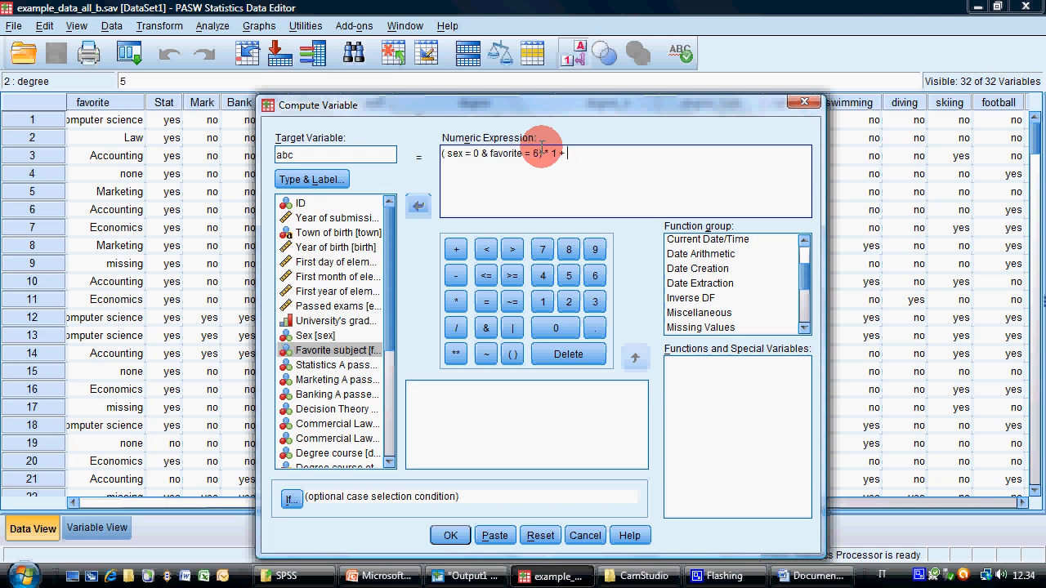
pyautogui.hotkey('ctrl', 'v')
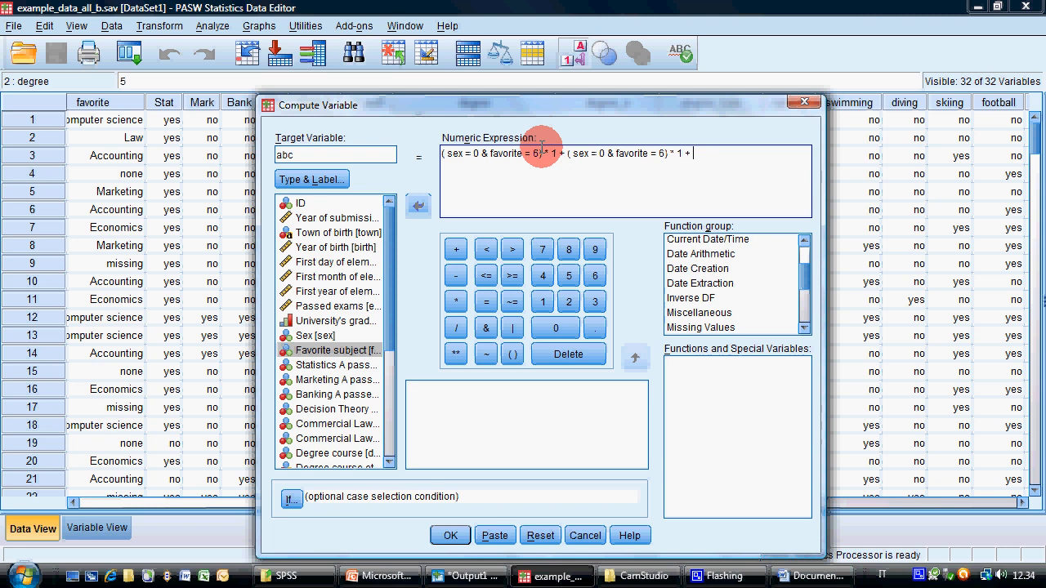
# Change the copied condition to sex = 1 & favorite = 2 and remove the trailing plus
pyautogui.doubleClick(602, 154)
pyautogui.write('1')
pyautogui.doubleClick(660, 153)
pyautogui.press('BackSpace')
pyautogui.write('2')
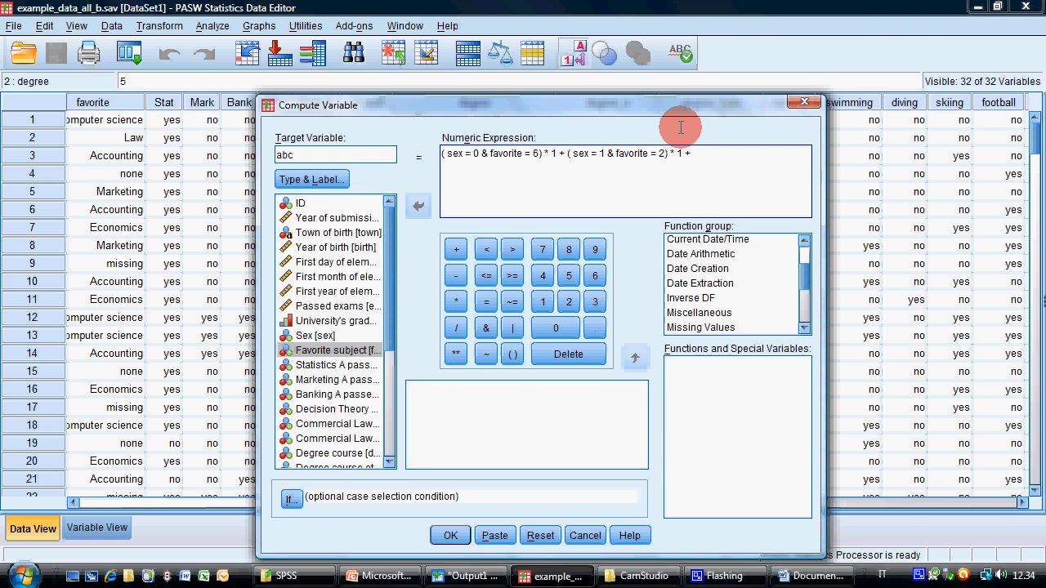
pyautogui.press('End')
pyautogui.press('BackSpace')
pyautogui.press('BackSpace')
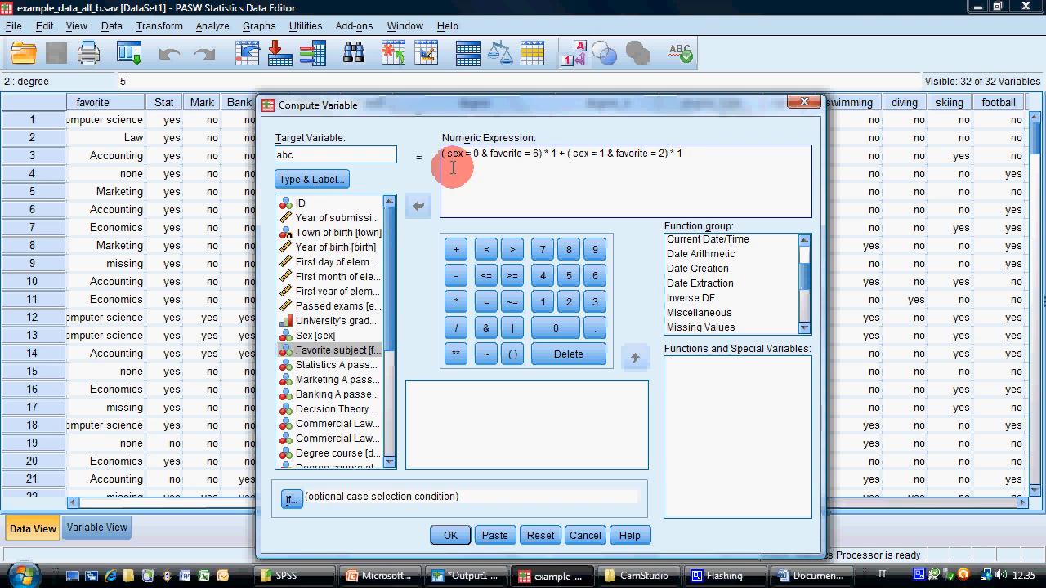
# Join the two conditions with | instead of * 1 +, and enclose both in outer parentheses before * 1
pyautogui.moveTo(545, 154); pyautogui.dragTo(566, 150)
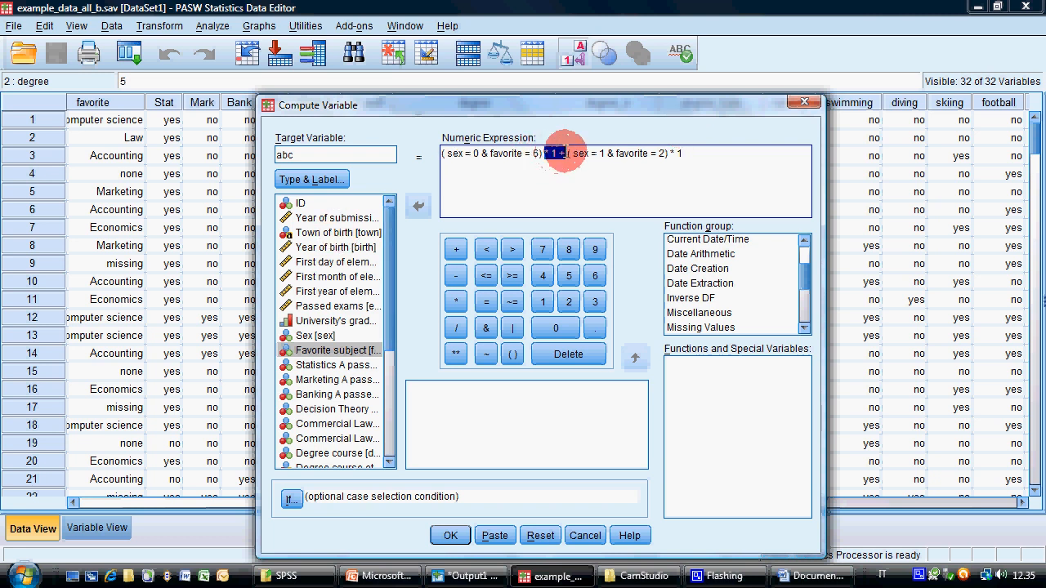
pyautogui.press('Delete')
pyautogui.write('|')
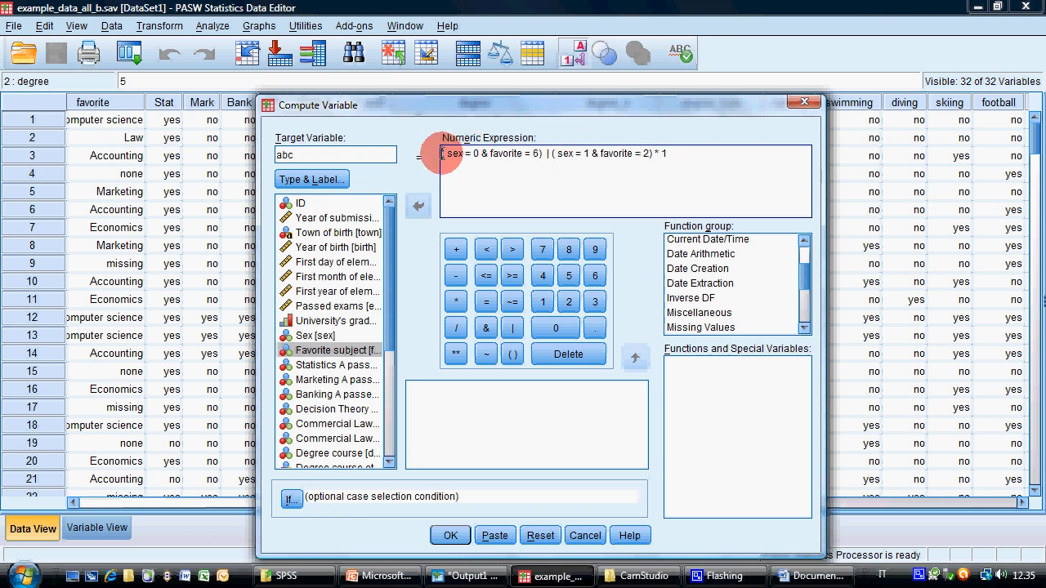
pyautogui.click(442, 153)
pyautogui.write('(')
pyautogui.click(661, 154)
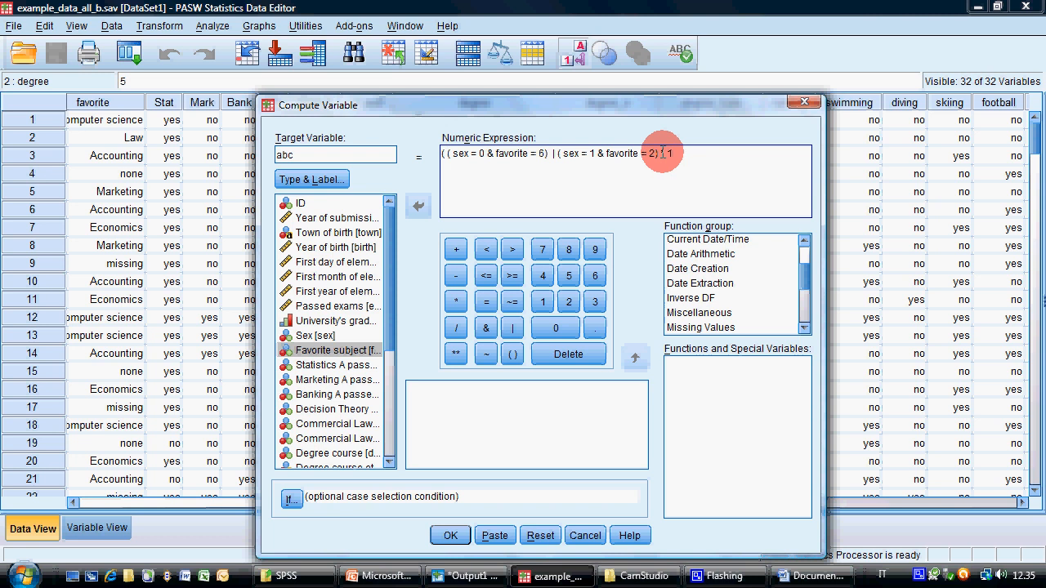
pyautogui.write(')')
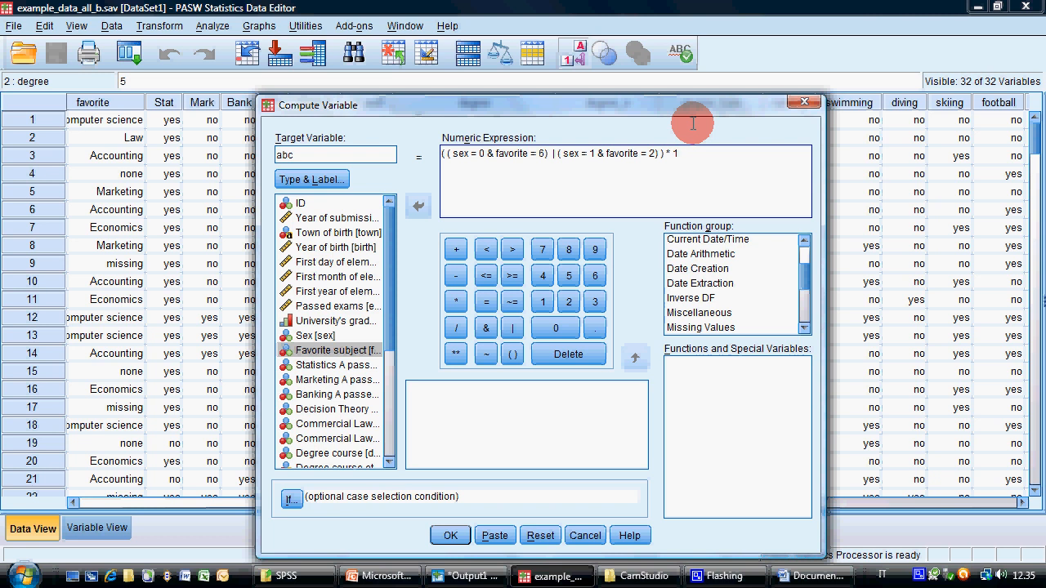
pyautogui.write(' * 1 +')
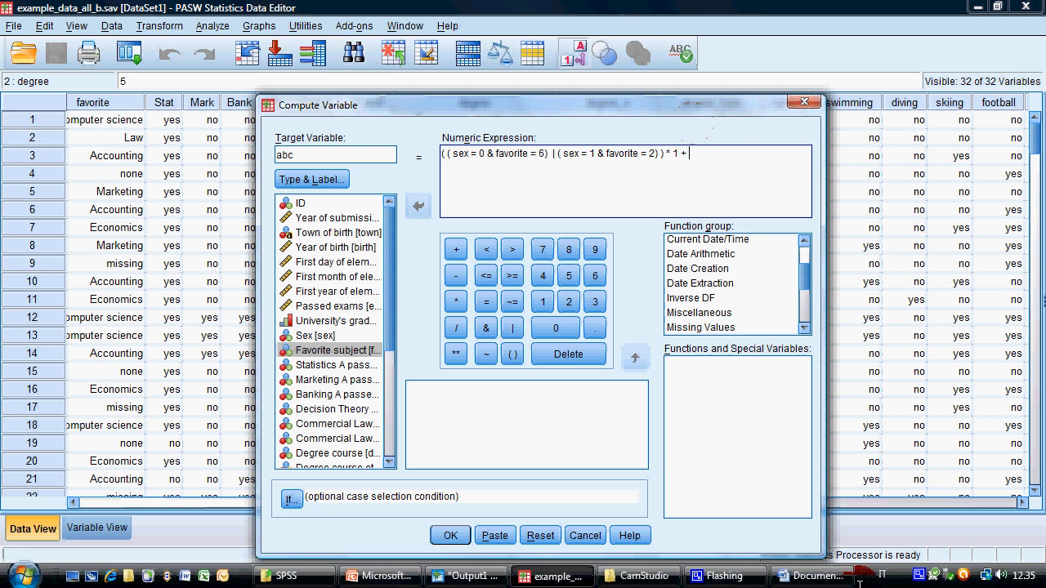
# Reread in PowerPoint the exercise on male students who like Law and female students who like Computer Science
pyautogui.click(828, 577)
pyautogui.click(830, 577)
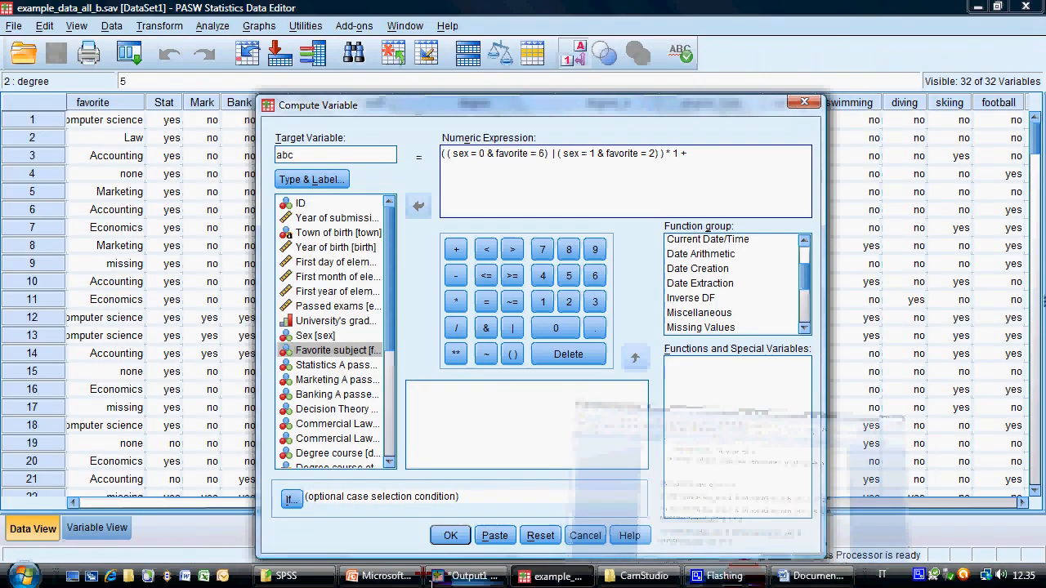
pyautogui.click(380, 576)
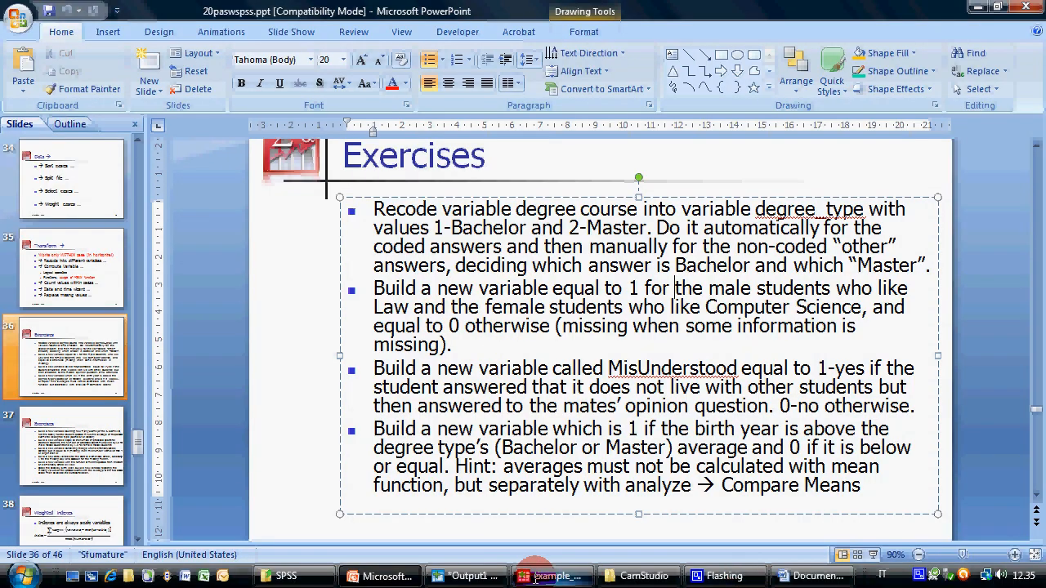
pyautogui.click(582, 567)
pyautogui.press('BackSpace')
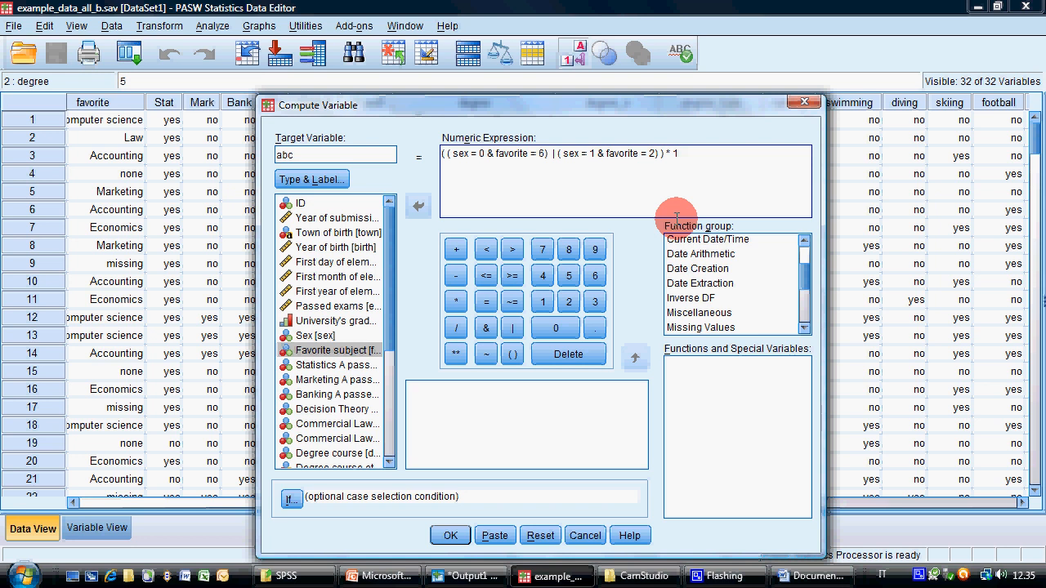
# Append + ( ( sex=0 & favorite ~= 6) to the numeric expression
pyautogui.write('+ ( ( sex=0 & favorite')
pyautogui.click(512, 302)
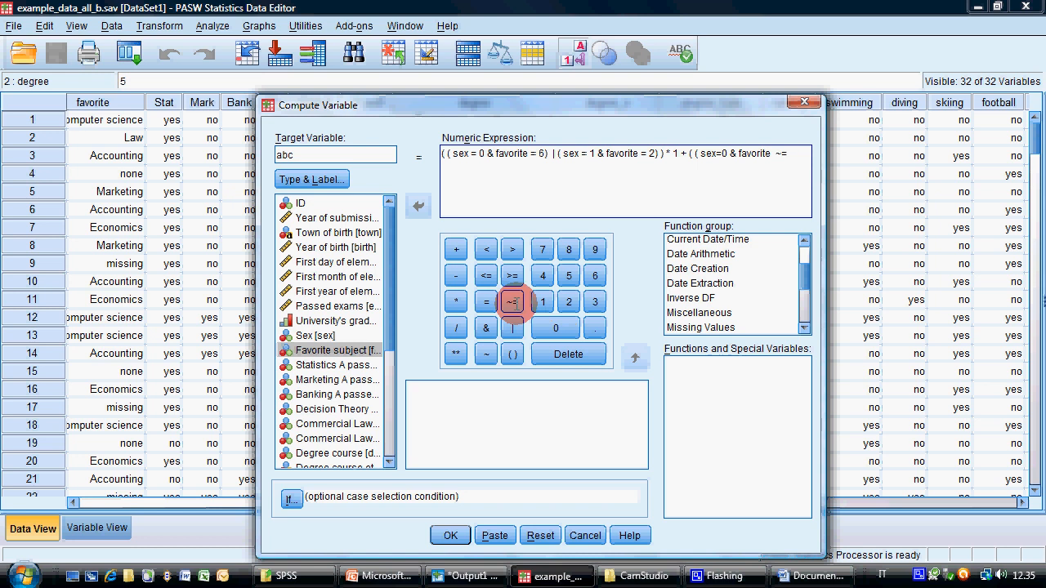
pyautogui.write('6) | ( sex=1 & favorite')
# Append | ( sex=1 & favorite ~= 2)) * 0 to complete the numeric expression
pyautogui.click(512, 302)
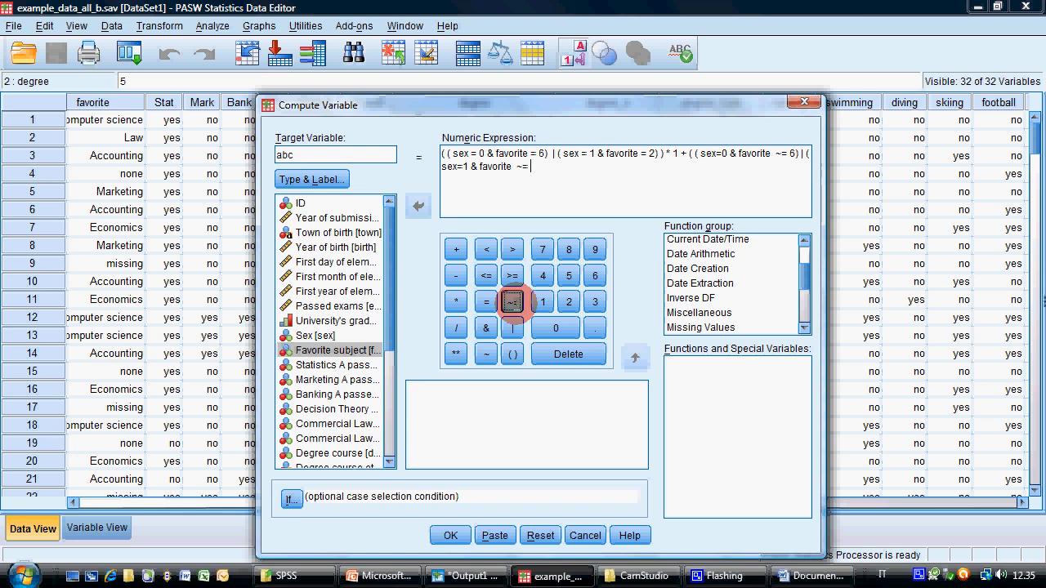
pyautogui.write('2))')
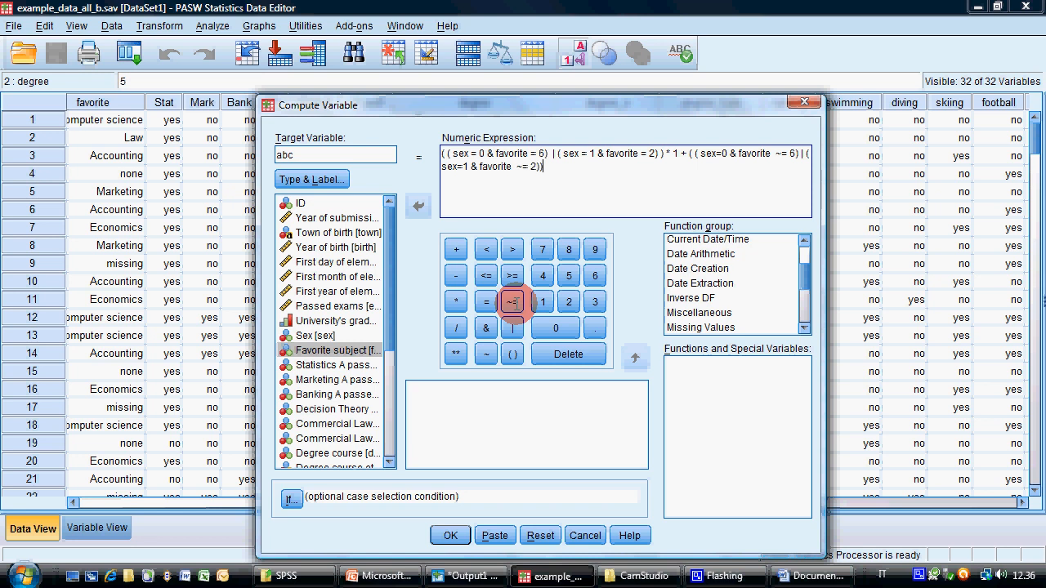
pyautogui.write(' * 0')
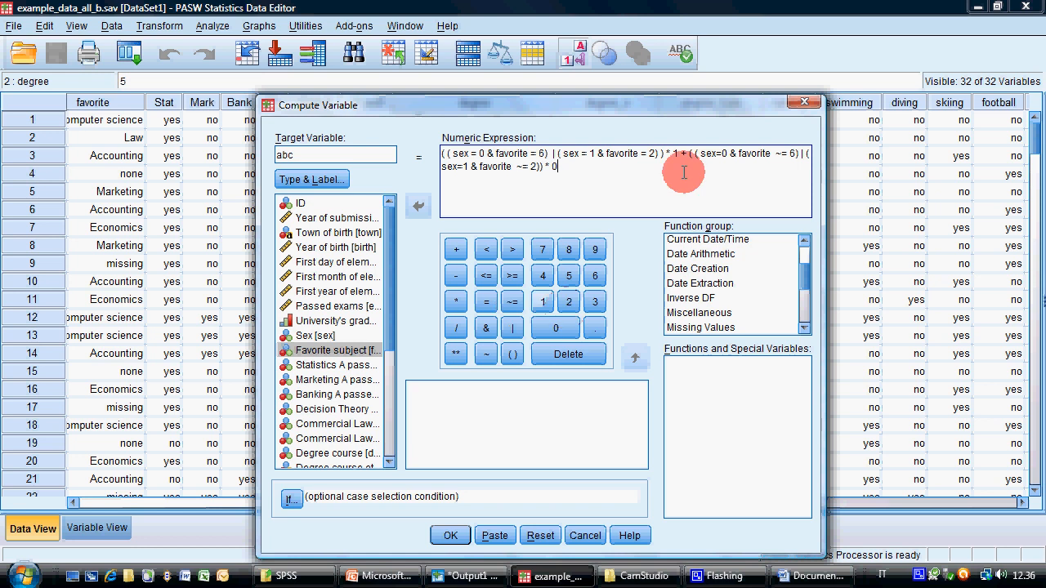
# Run the computation of abc and return to the data editor to view the new column
pyautogui.moveTo(681, 154); pyautogui.dragTo(694, 164)
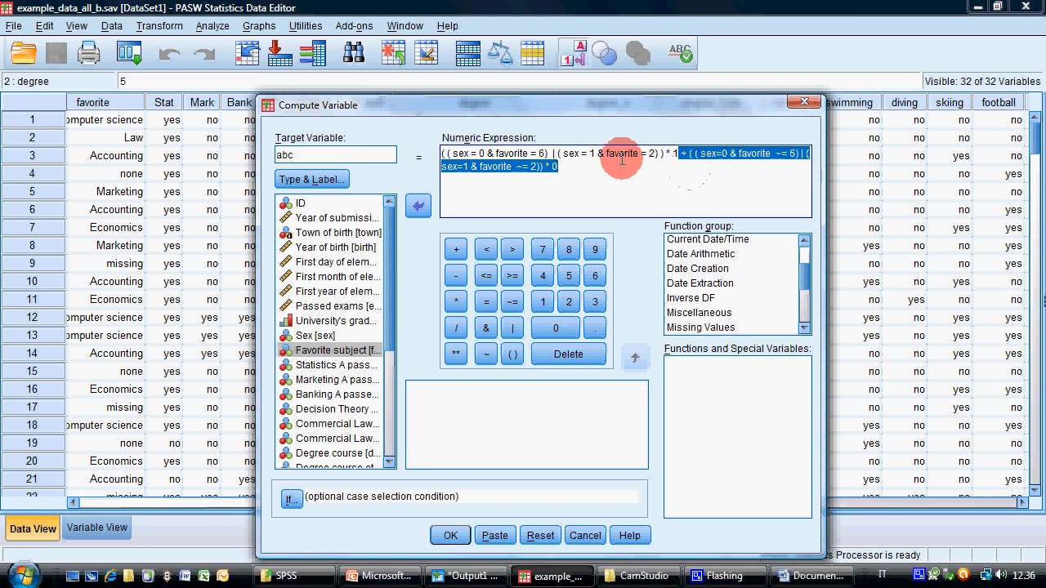
pyautogui.click(597, 163)
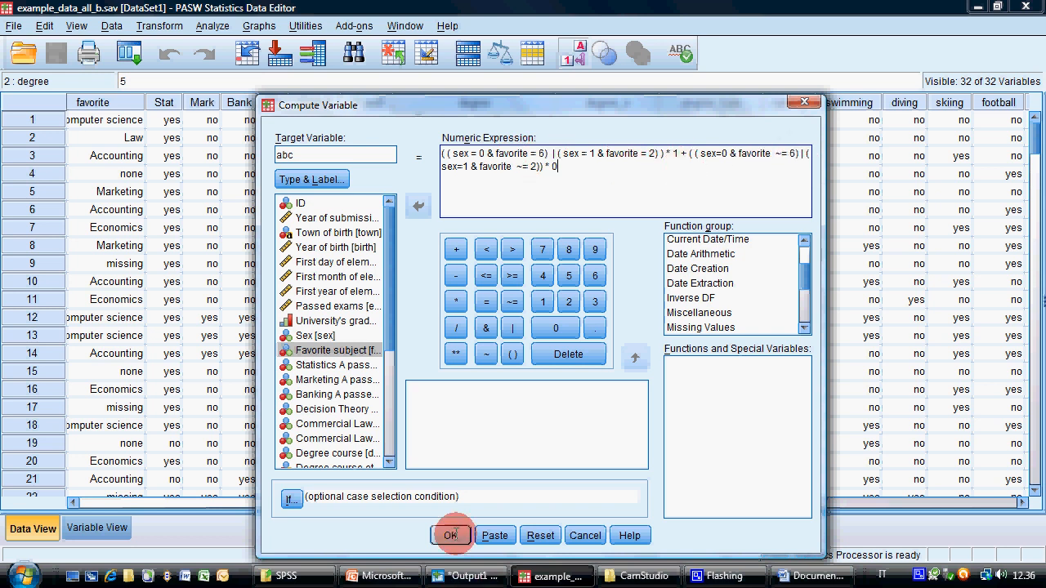
pyautogui.click(450, 535)
pyautogui.click(564, 570)
pyautogui.moveTo(400, 502); pyautogui.dragTo(800, 501)
pyautogui.scroll(-6, 508, 319)
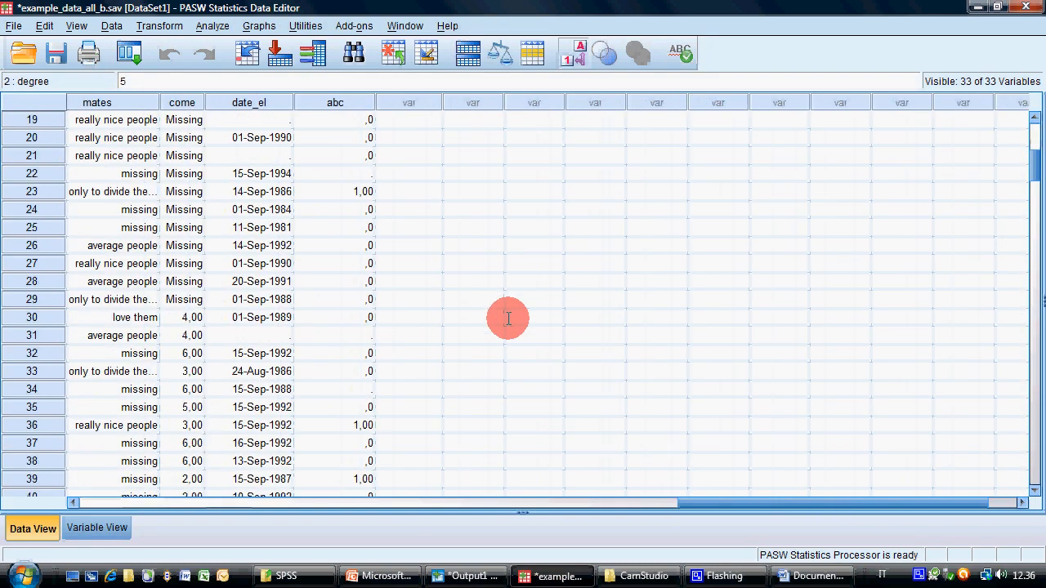
pyautogui.scroll(1, 508, 319)
# Compare the abc value of case 23 with its sex and favorite subject
pyautogui.click(353, 247)
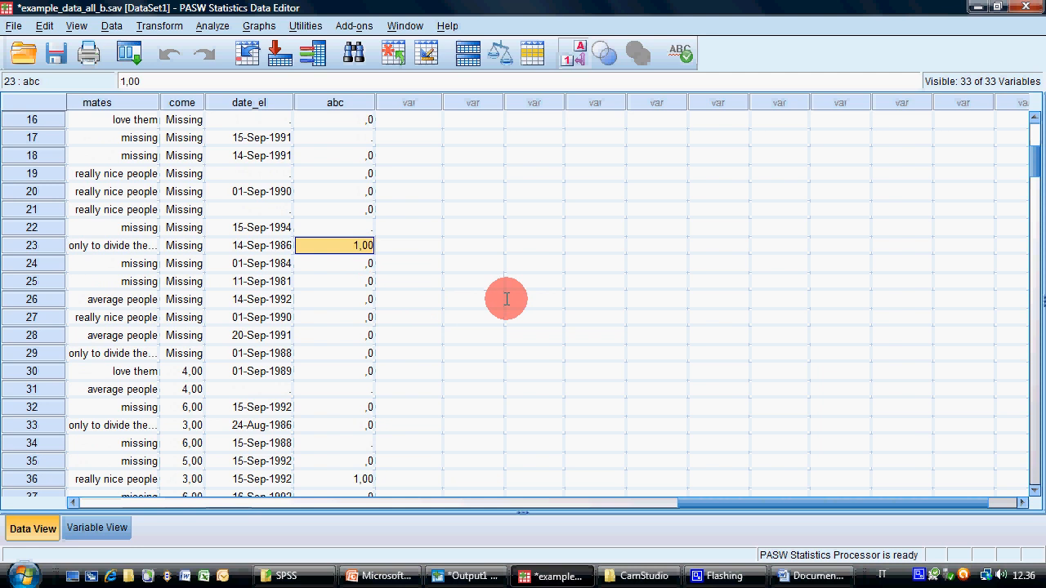
pyautogui.press('Home')
pyautogui.press('Right')
pyautogui.press('Right')
pyautogui.press('Right')
pyautogui.press('Right')
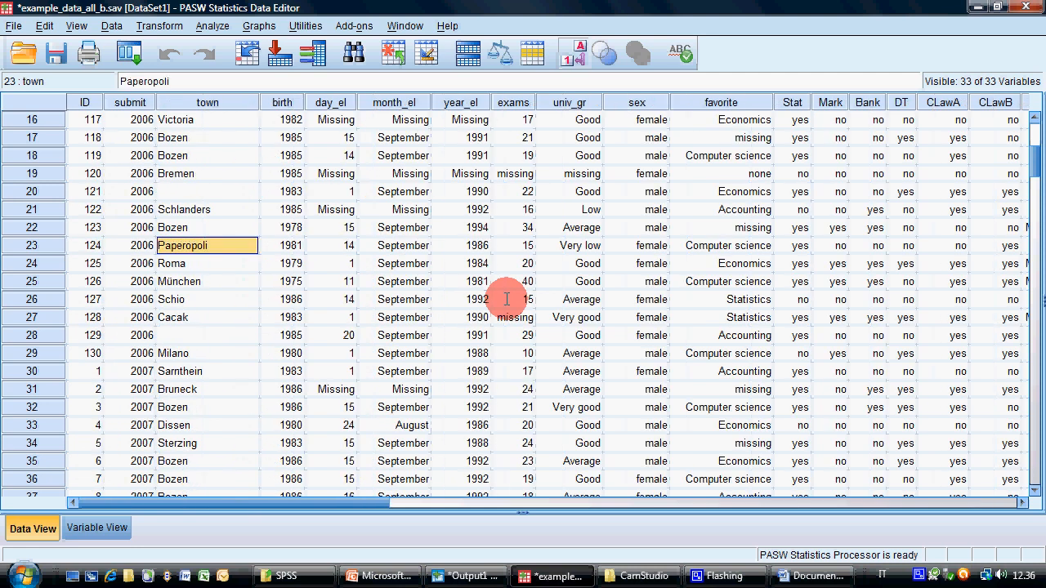
pyautogui.press('Right')
pyautogui.press('Right')
pyautogui.press('Right')
pyautogui.press('Right')
pyautogui.press('Right')
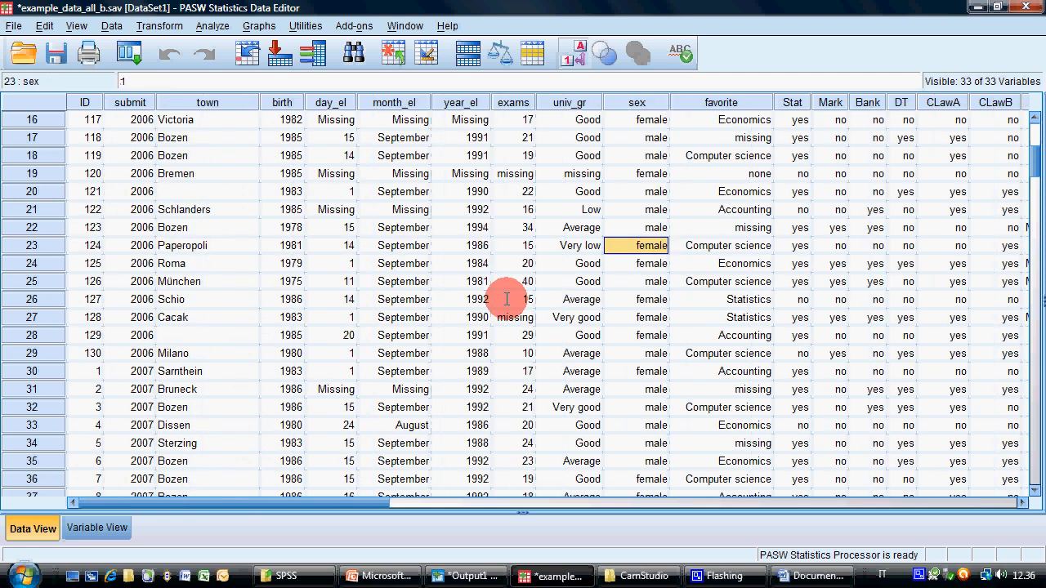
pyautogui.press('Right')
pyautogui.press('End')
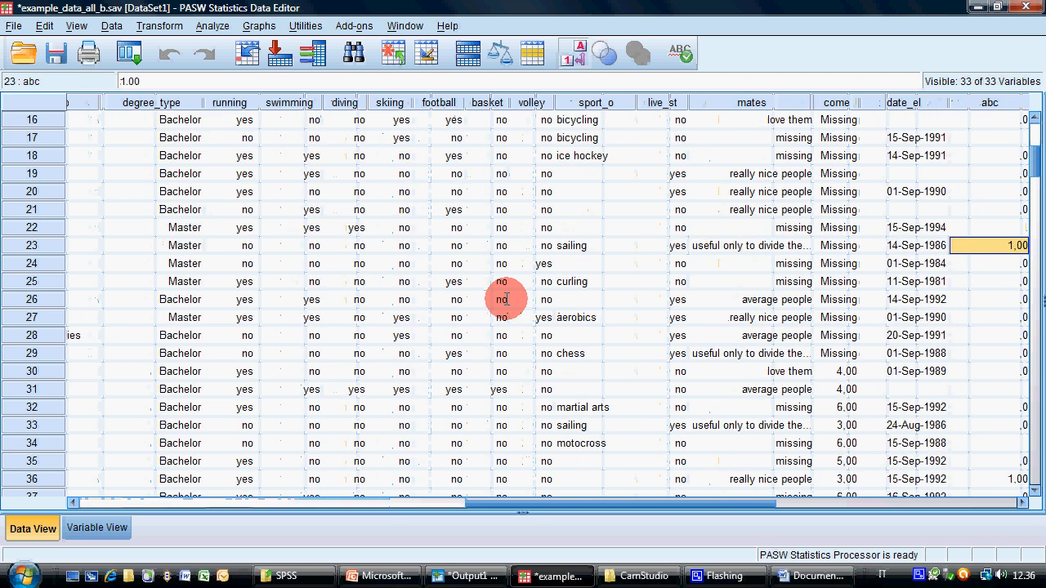
# Compare the abc value of case 26 with its sex and favorite subject
pyautogui.press('Down')
pyautogui.press('Down')
pyautogui.press('Down')
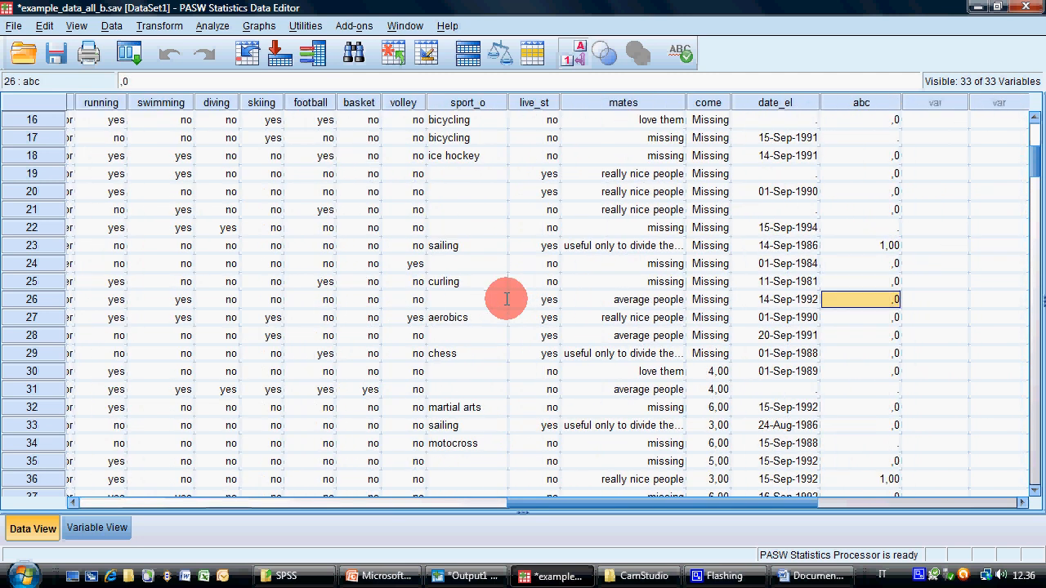
pyautogui.press('Home')
pyautogui.press('Right')
pyautogui.press('Right')
pyautogui.press('Right')
pyautogui.press('Right')
pyautogui.press('Right')
pyautogui.press('Right')
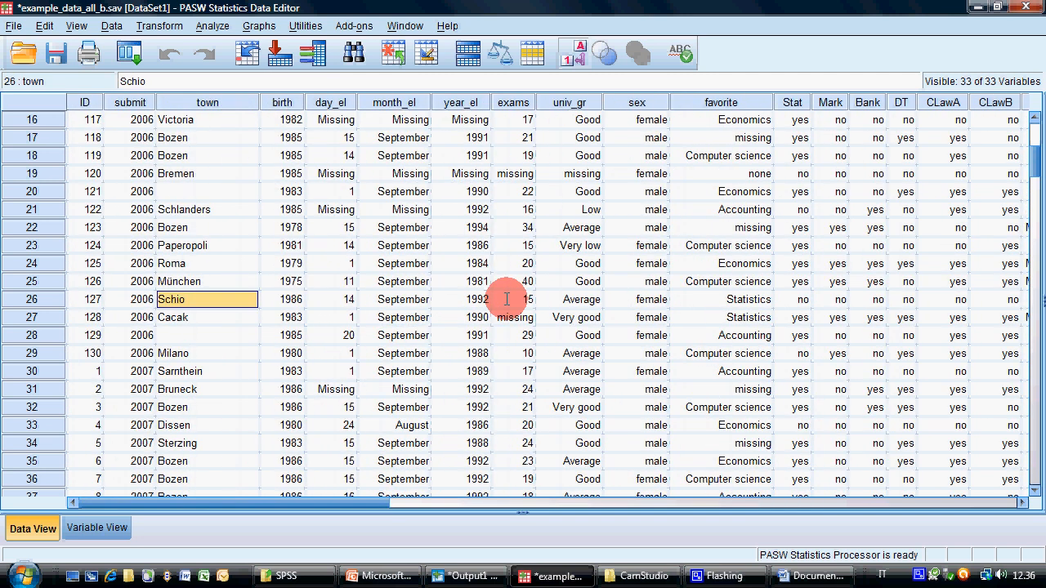
pyautogui.press('Right')
pyautogui.press('Right')
pyautogui.press('Right')
pyautogui.press('Right')
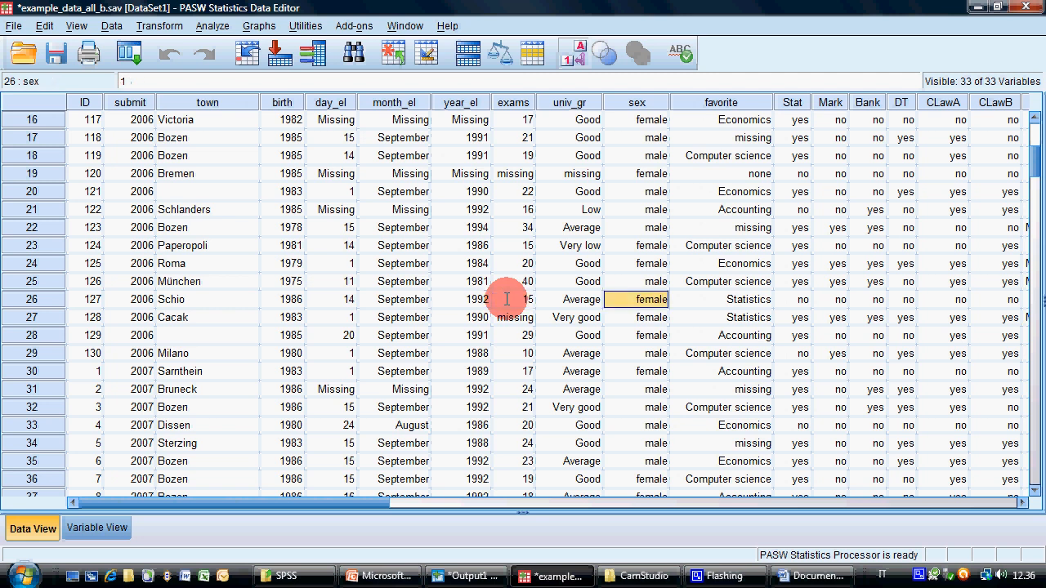
pyautogui.press('Home')
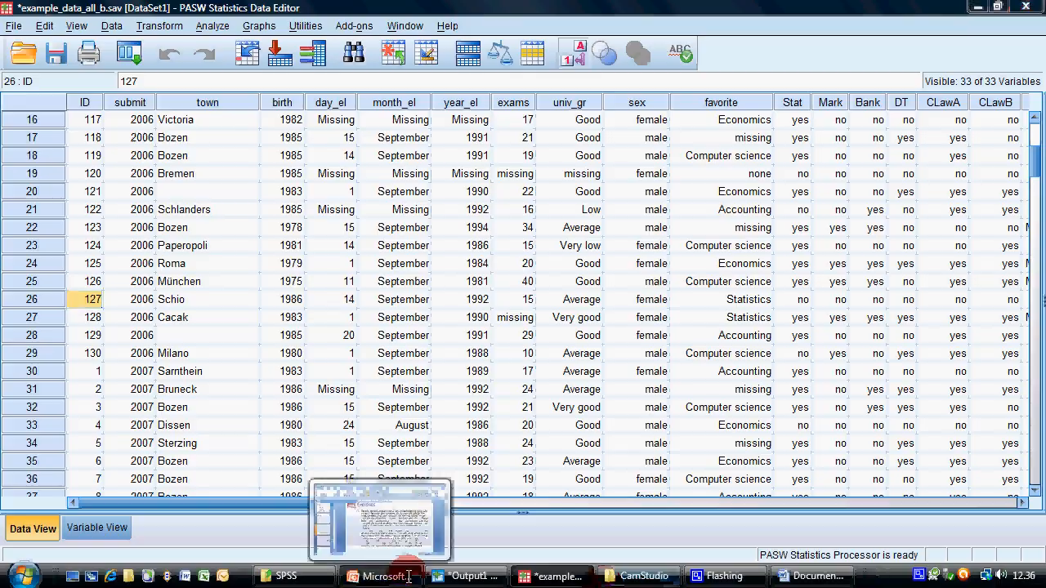
# Switch to the PowerPoint exercises slide and highlight the MisUnderstood exercise for reading
pyautogui.click(380, 576)
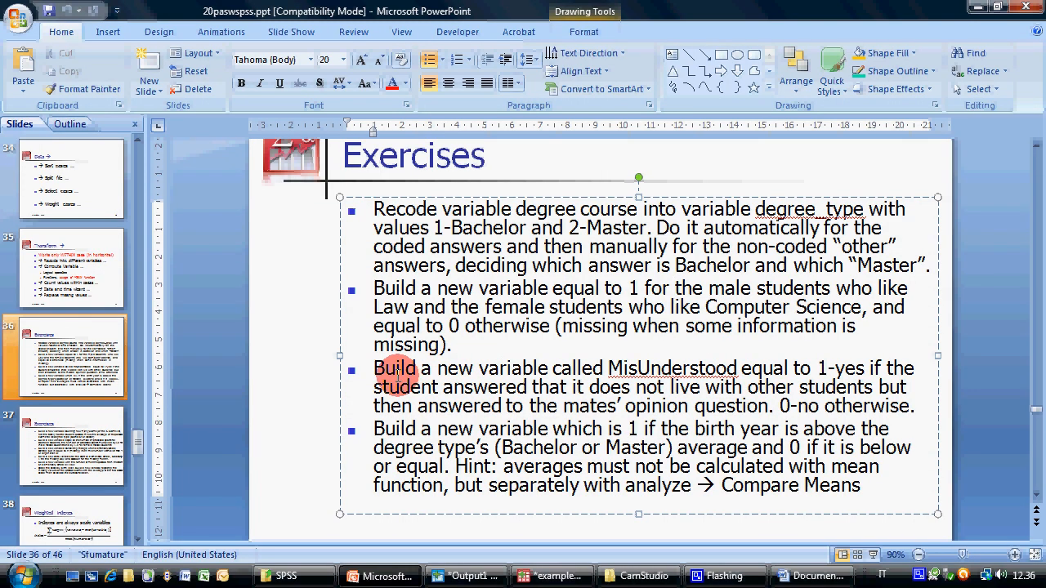
pyautogui.moveTo(394, 368); pyautogui.dragTo(918, 408)
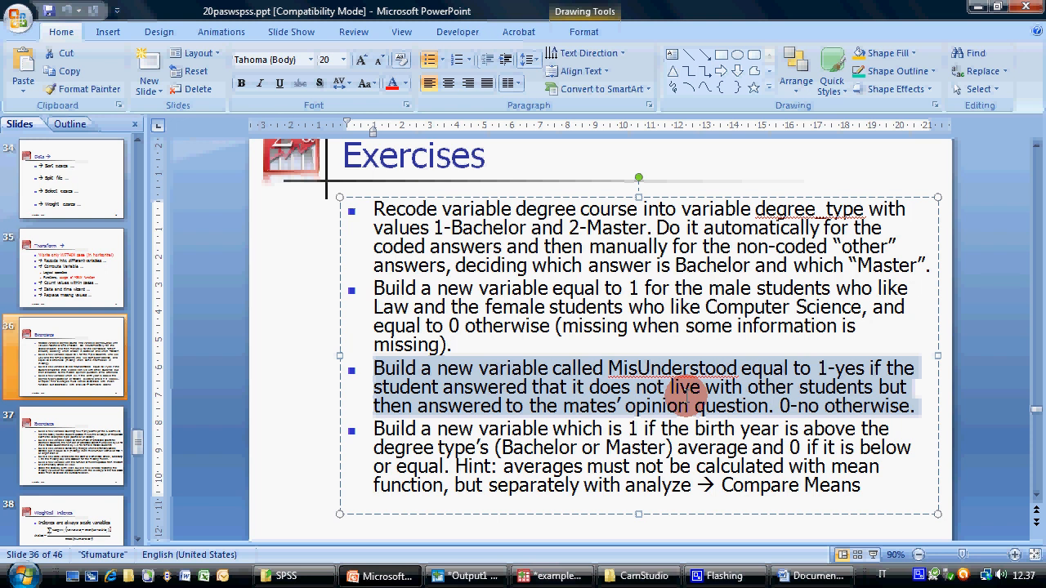
# Switch back to the PASW data editor, review the abc expression in Compute Variable, and close the dialog without running it
pyautogui.click(593, 574)
pyautogui.click(161, 26)
pyautogui.click(176, 47)
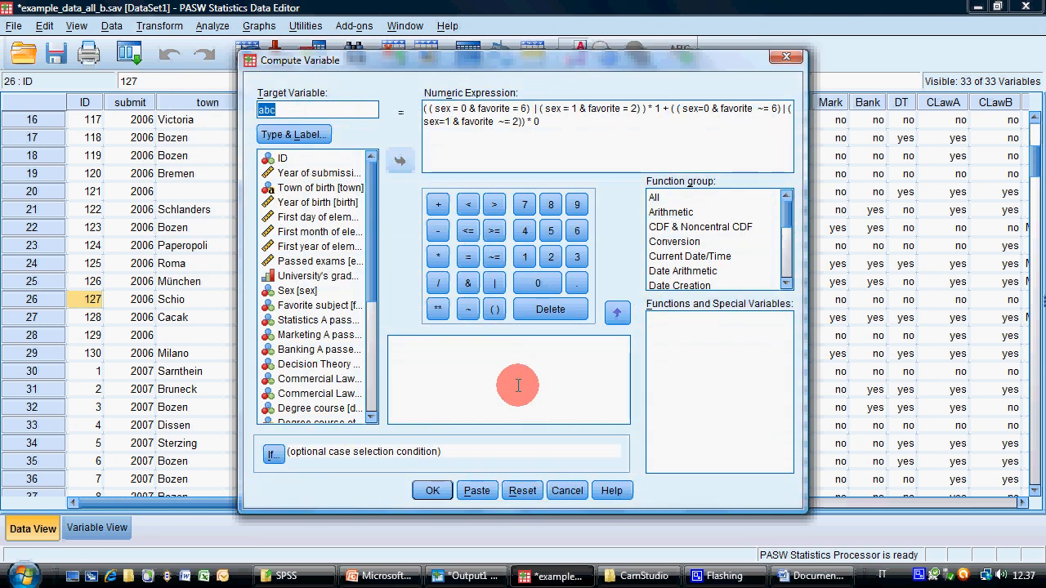
pyautogui.moveTo(588, 128); pyautogui.dragTo(406, 100)
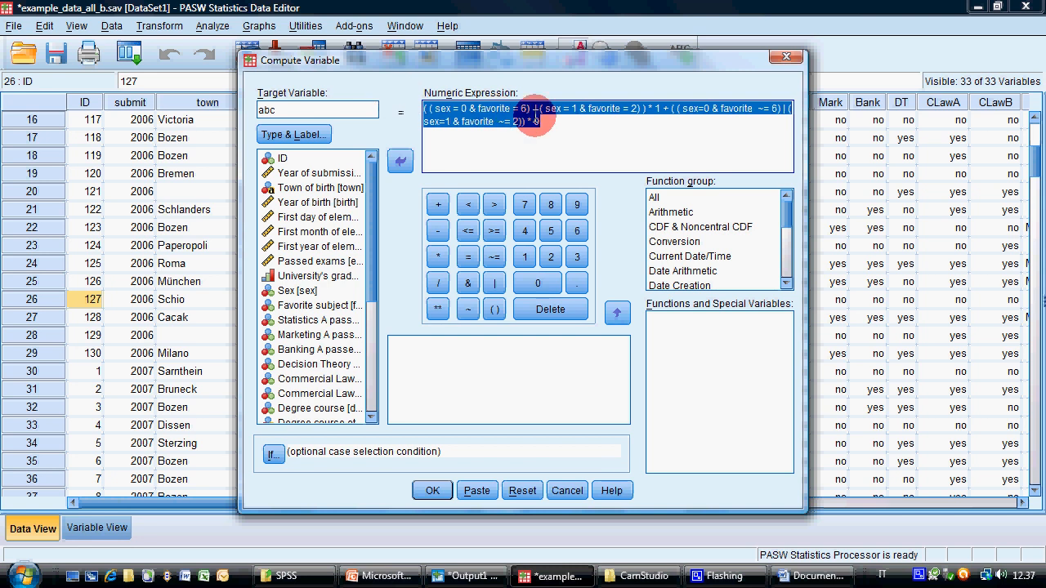
pyautogui.click(567, 490)
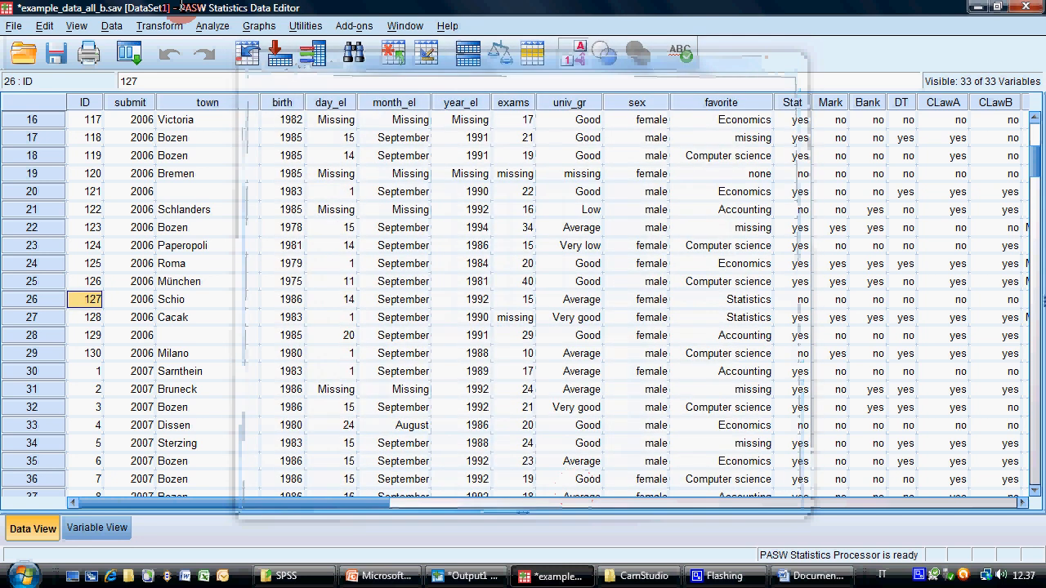
# Start a cleared Recode into Different Variables with favorite as input and abc2 as output variable
pyautogui.click(157, 26)
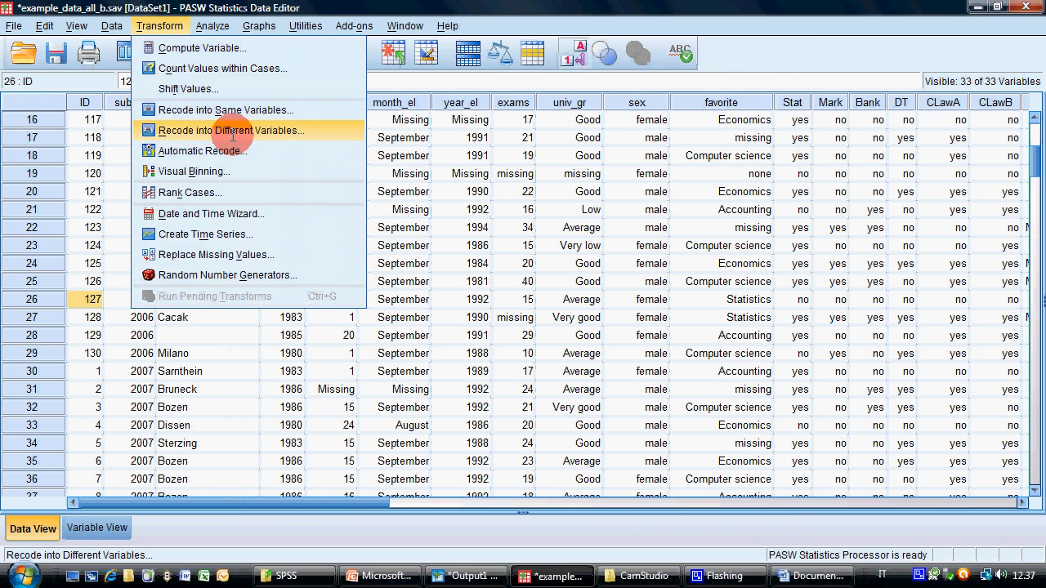
pyautogui.click(199, 130)
pyautogui.click(522, 405)
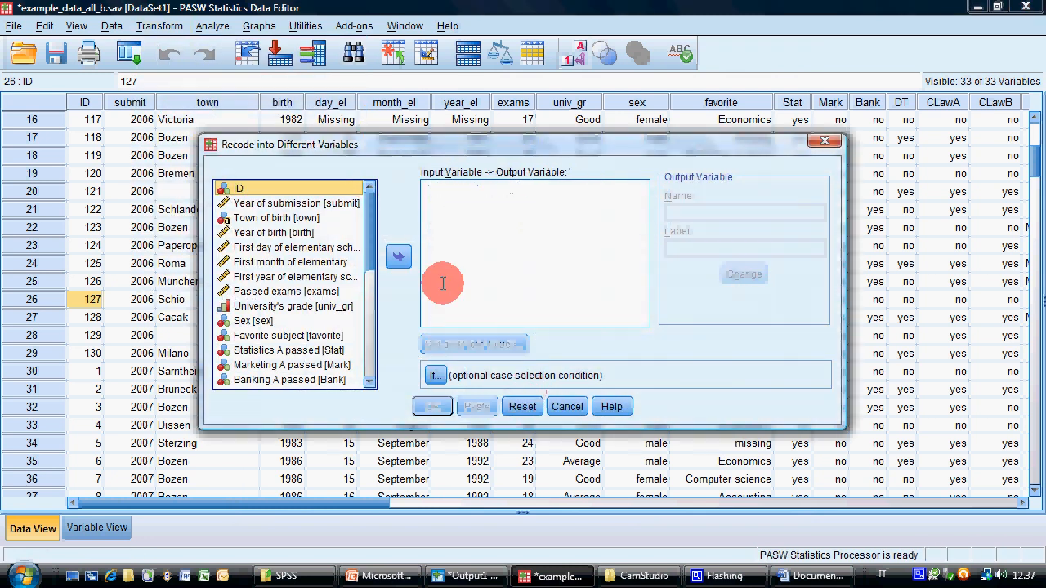
pyautogui.scroll(-1, 372, 270)
pyautogui.moveTo(371, 269)
pyautogui.mouseDown()
pyautogui.moveTo(362, 343)
pyautogui.moveTo(381, 280)
pyautogui.moveTo(309, 231)
pyautogui.mouseUp()
pyautogui.doubleClick(309, 231)
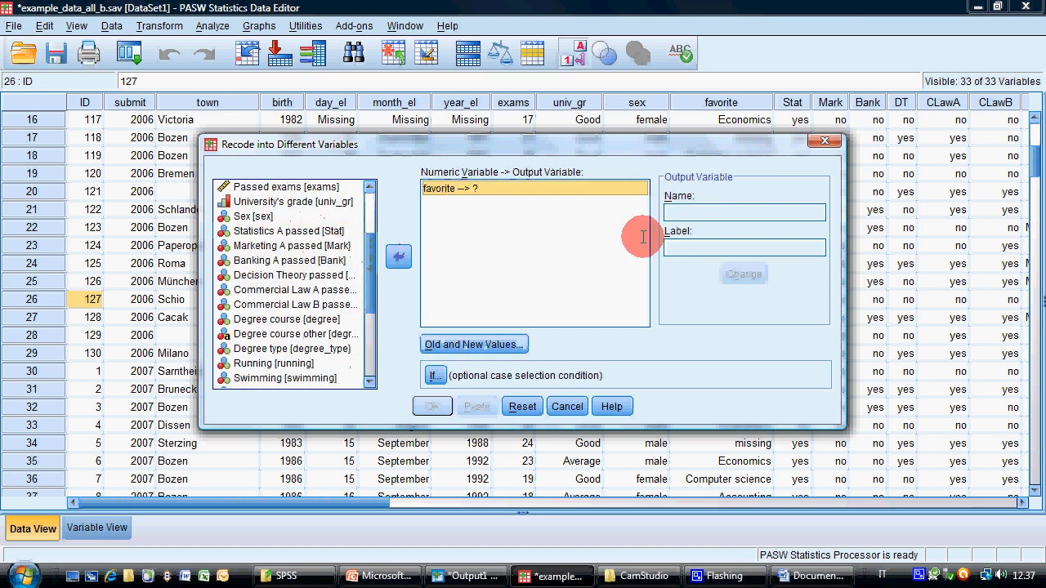
pyautogui.click(693, 214)
pyautogui.write('abc2')
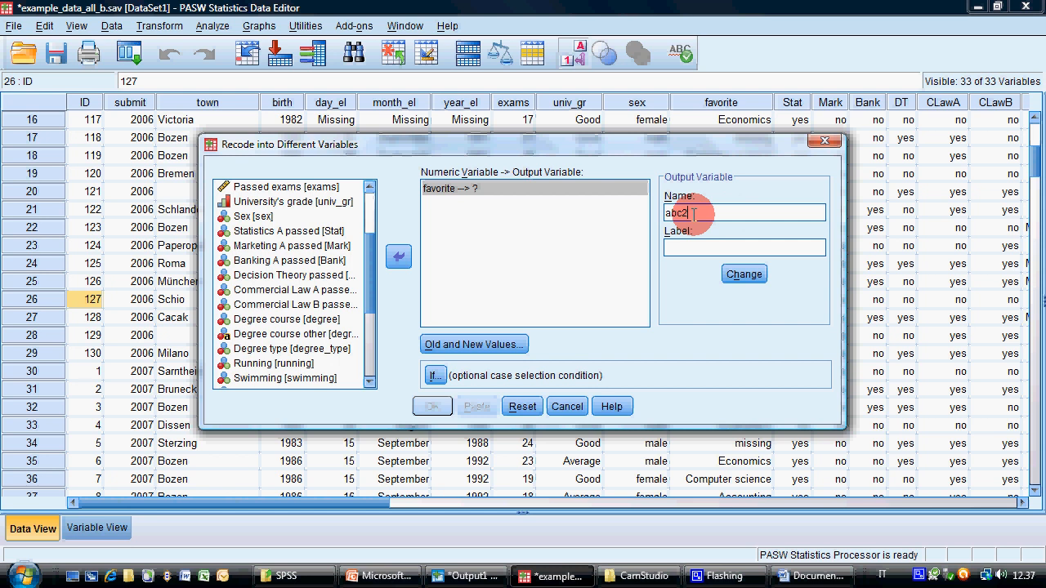
pyautogui.click(744, 273)
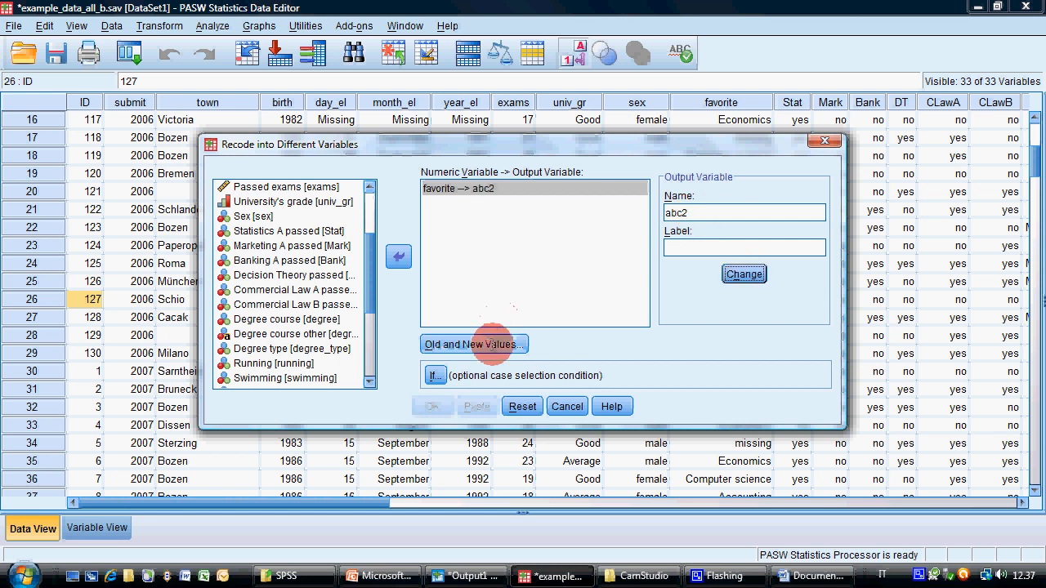
# Look up the value codes of the Favorite subject variable in its variable information
pyautogui.click(494, 342)
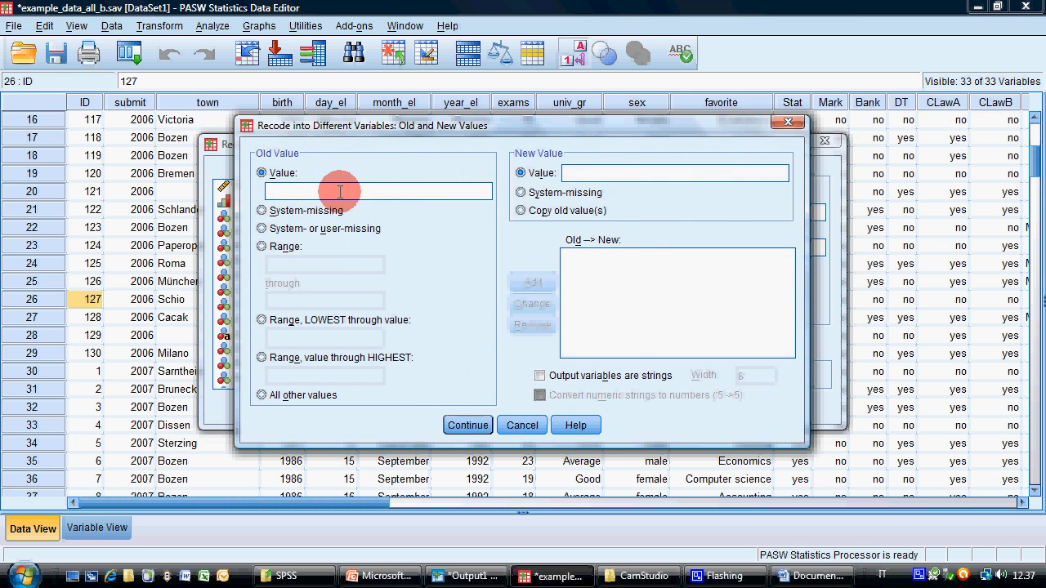
pyautogui.click(522, 423)
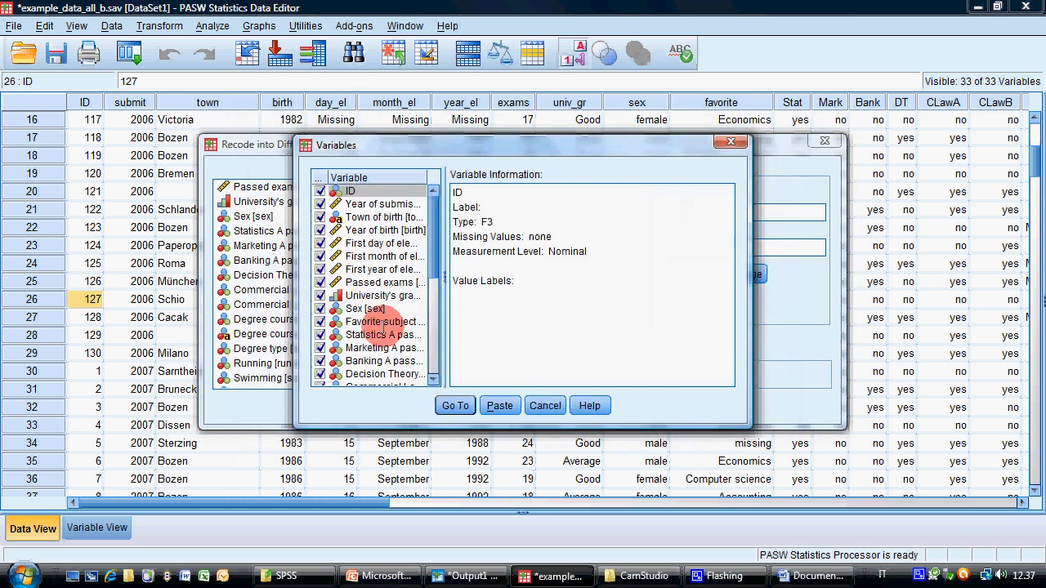
pyautogui.click(385, 323)
pyautogui.click(545, 405)
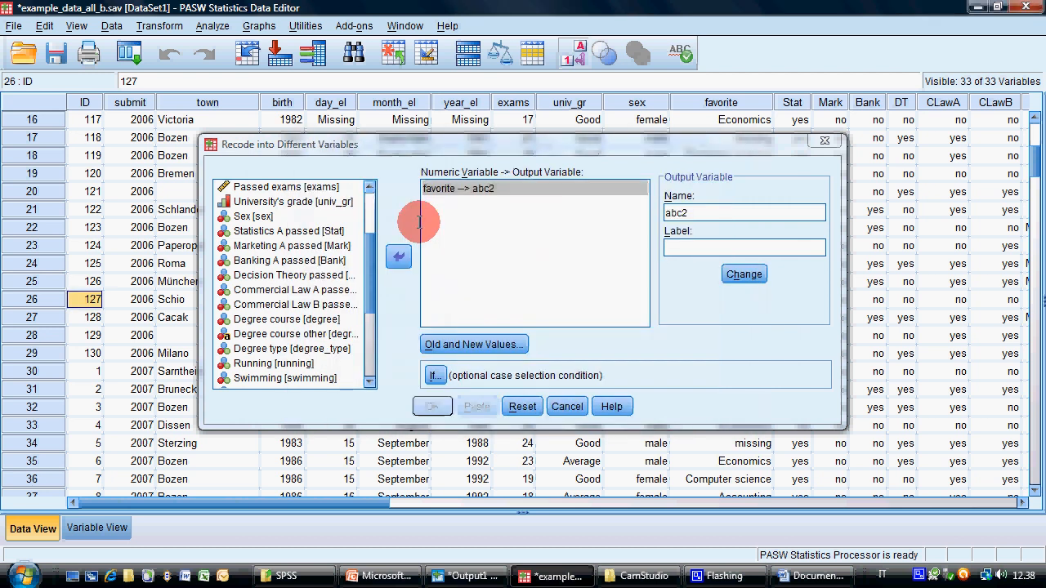
# Add a recode rule that turns old value 6 of favorite into new value 1
pyautogui.click(472, 344)
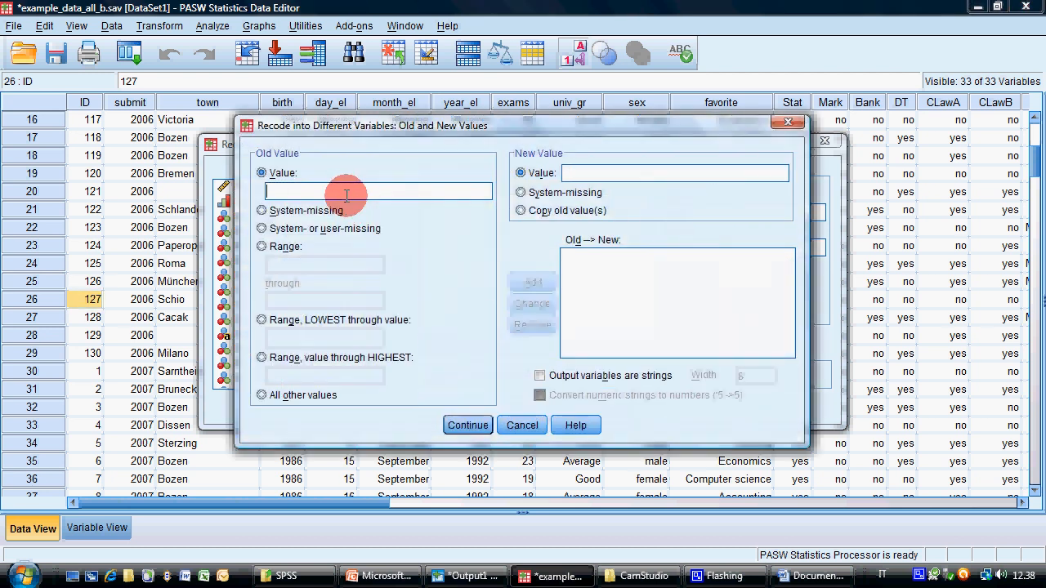
pyautogui.write('6')
pyautogui.click(579, 174)
pyautogui.write('1')
pyautogui.click(476, 424)
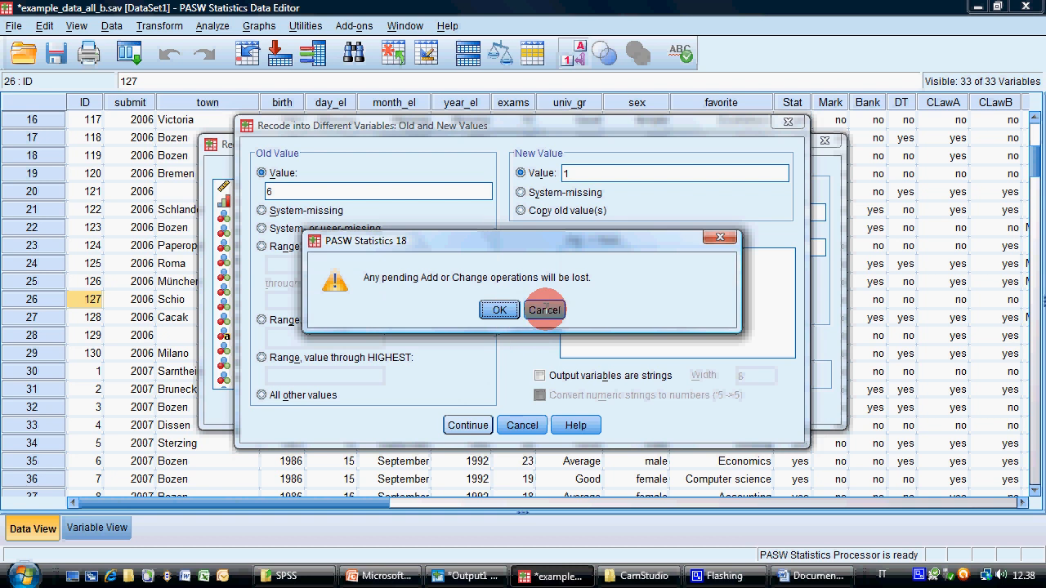
pyautogui.click(544, 309)
pyautogui.click(532, 282)
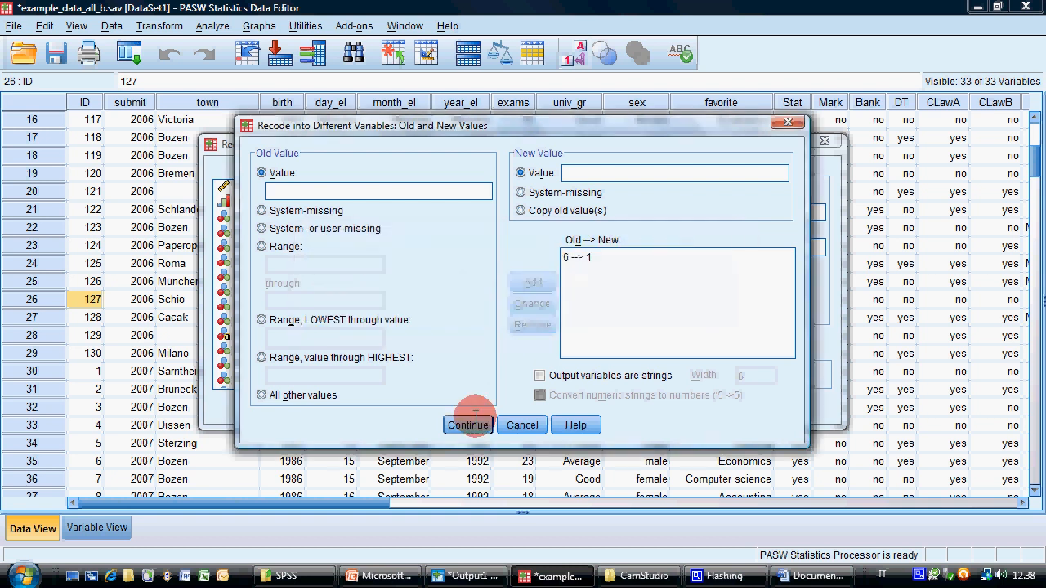
# Add a recode rule that turns all other values into 0 and accept the old and new values
pyautogui.click(362, 191)
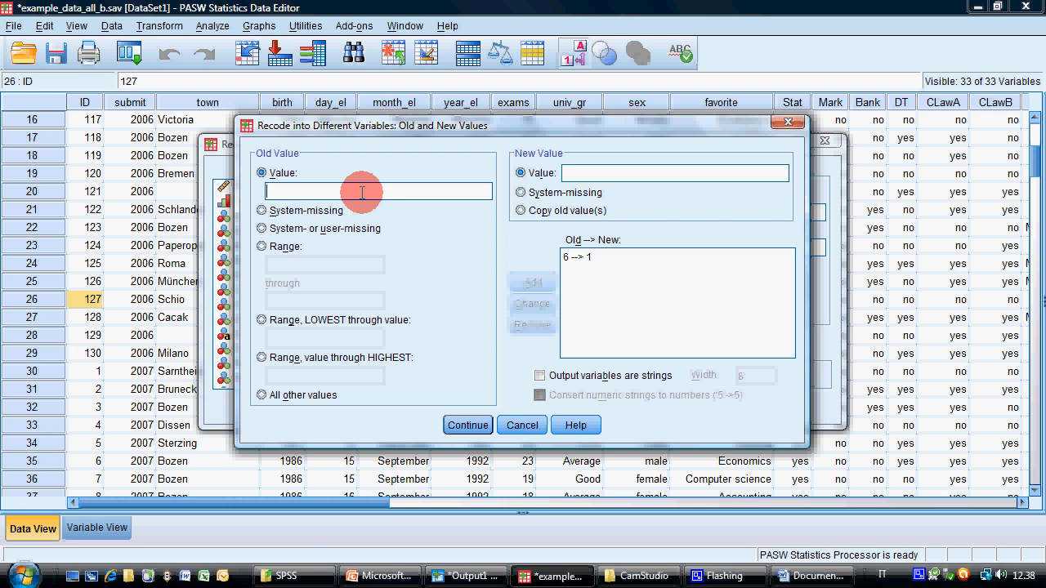
pyautogui.click(279, 392)
pyautogui.click(602, 173)
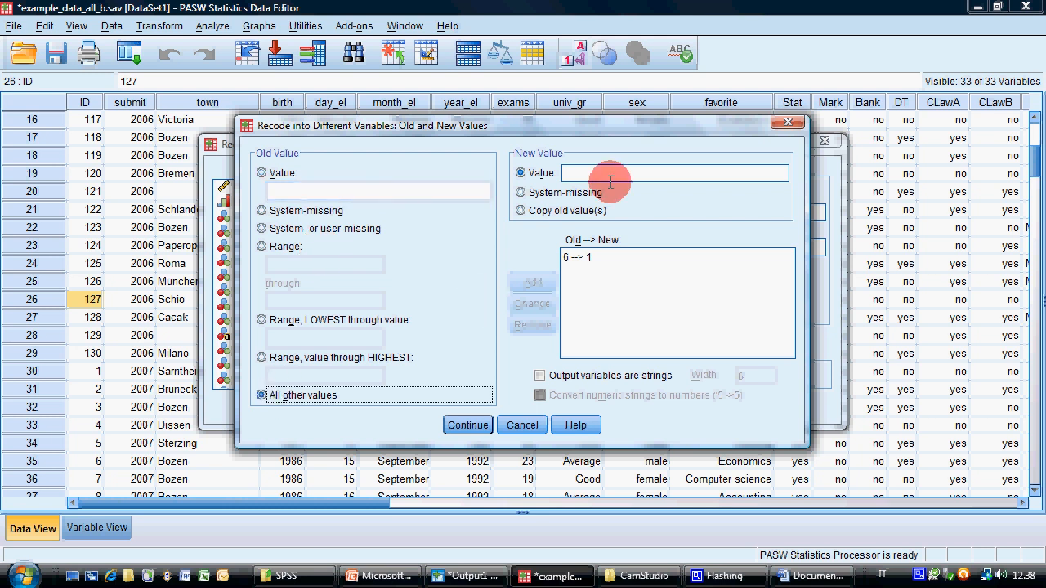
pyautogui.write('0')
pyautogui.click(531, 282)
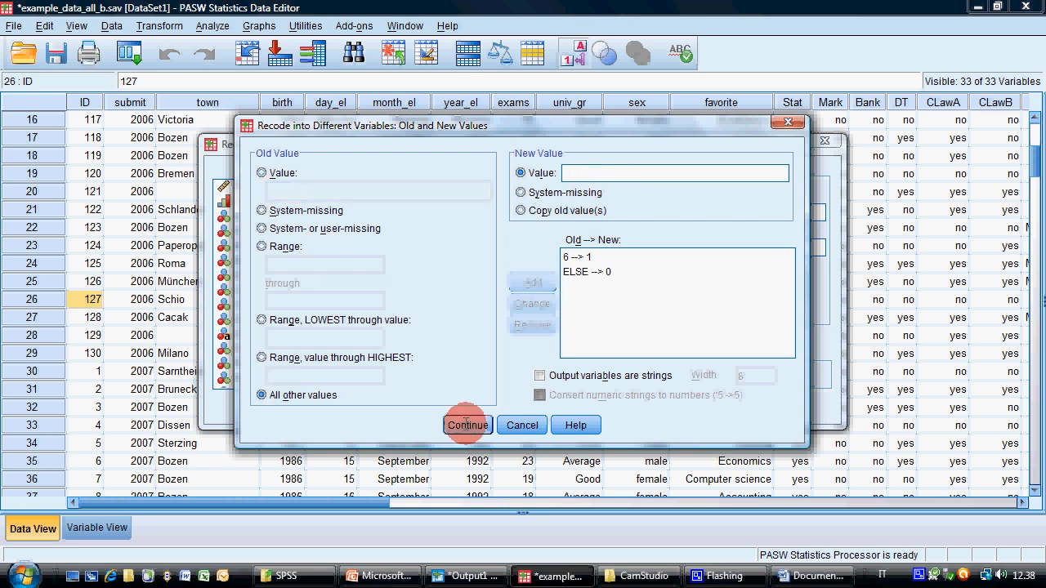
pyautogui.click(467, 424)
pyautogui.click(471, 346)
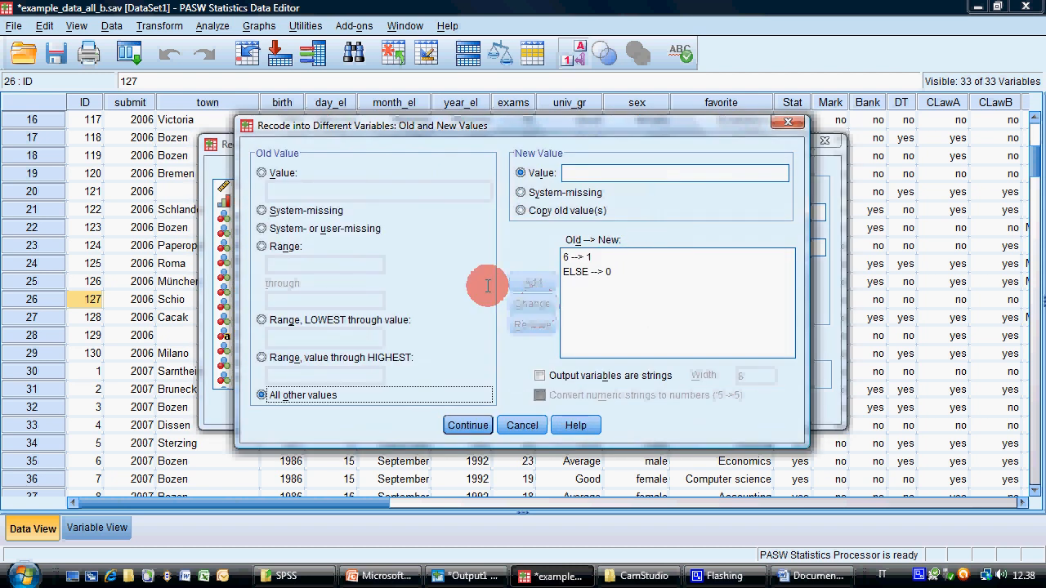
pyautogui.click(469, 426)
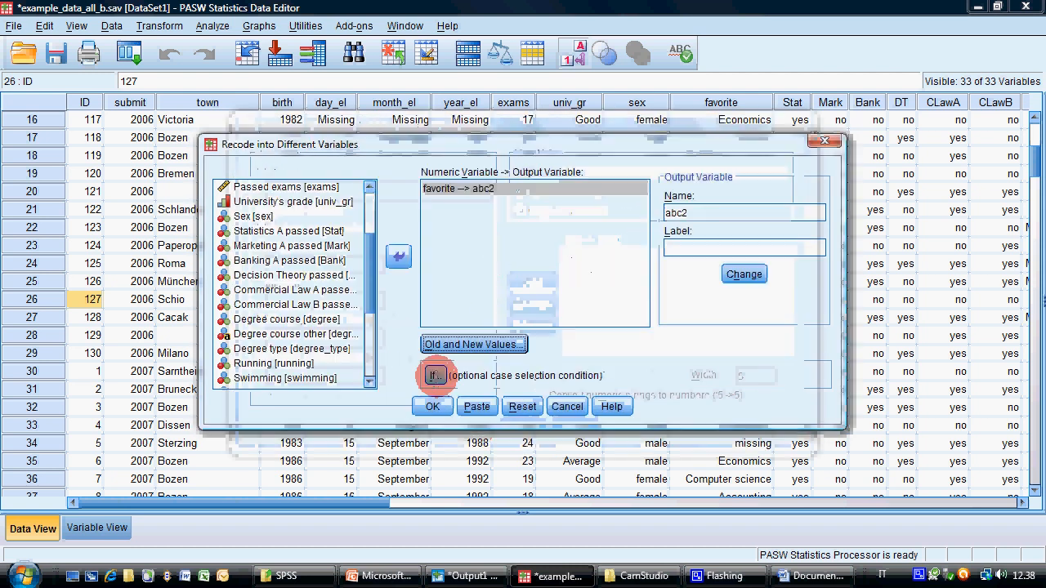
# Restrict the recode to cases satisfying sex = 0 and run it
pyautogui.click(433, 373)
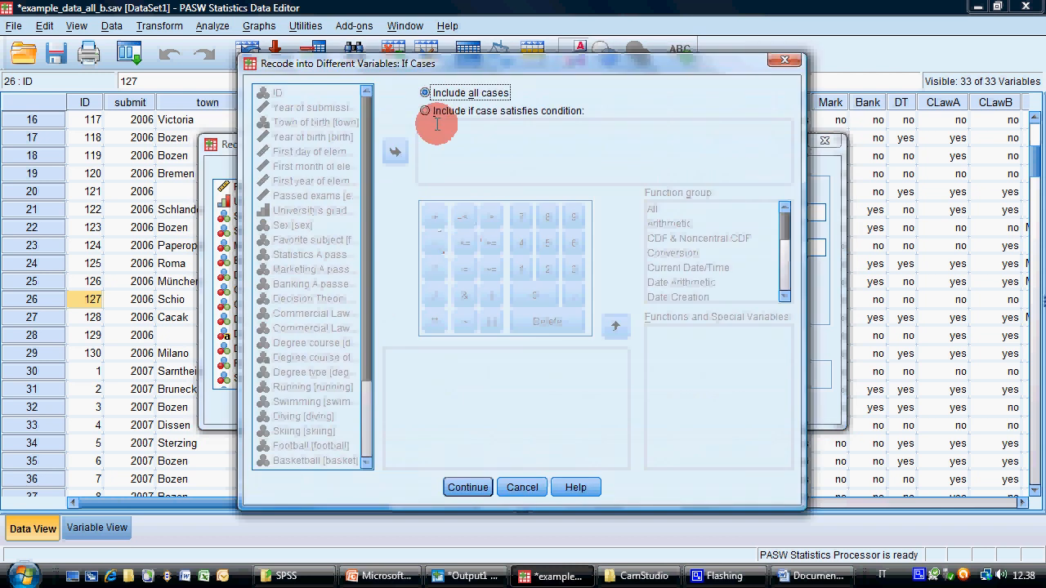
pyautogui.click(424, 110)
pyautogui.click(395, 151)
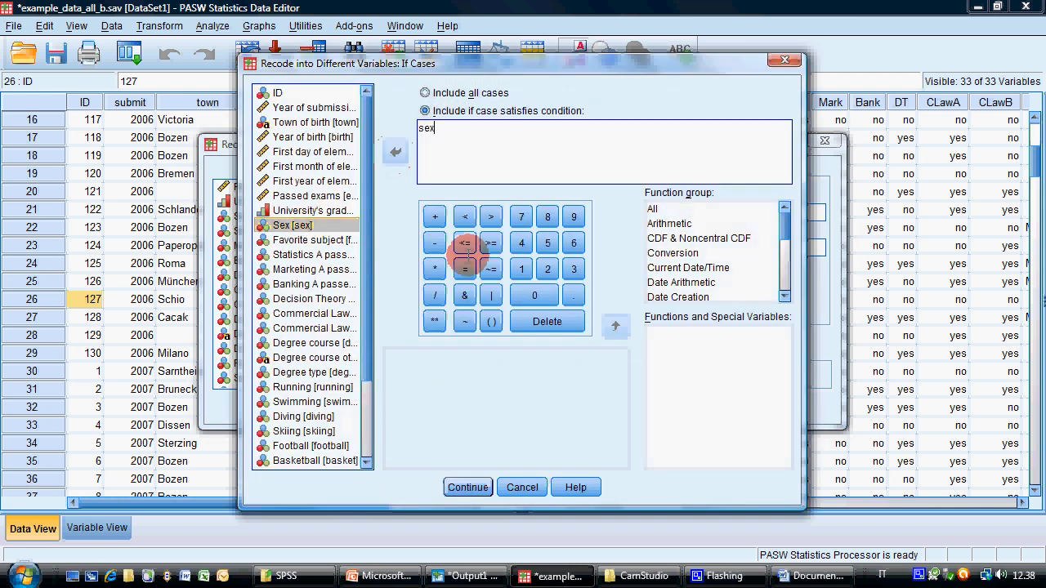
pyautogui.click(464, 269)
pyautogui.click(520, 269)
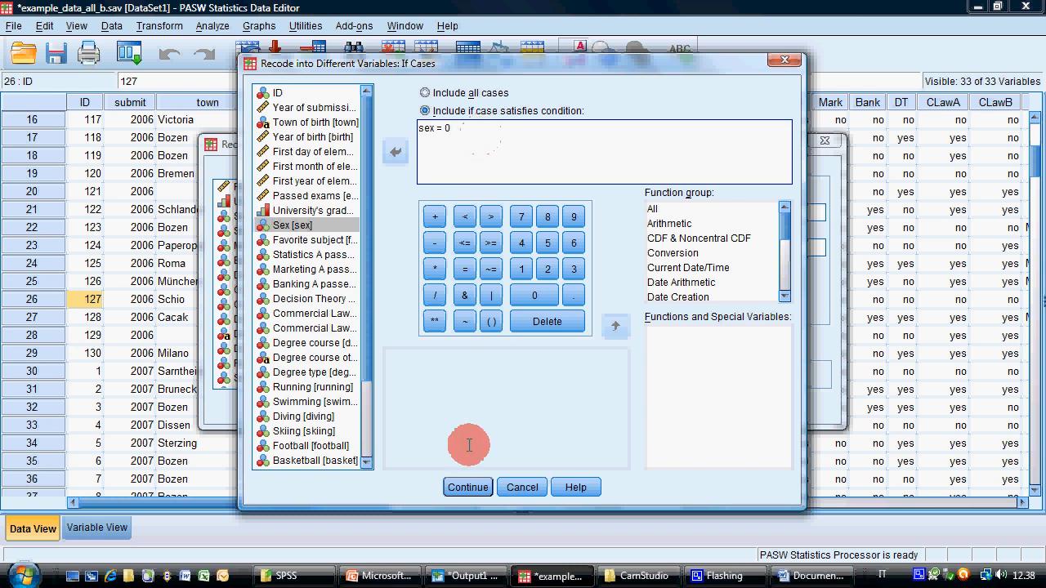
pyautogui.click(478, 486)
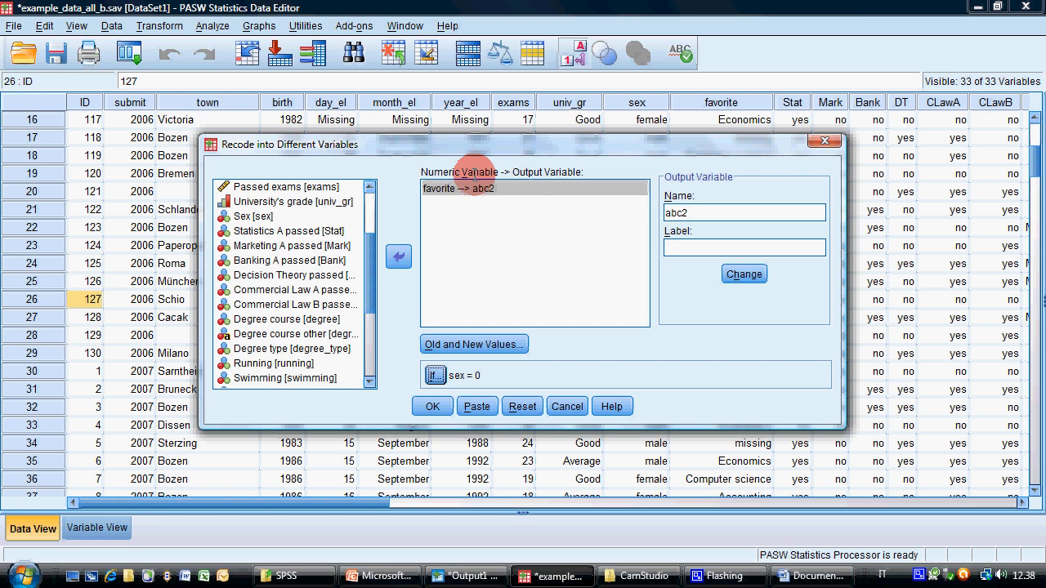
pyautogui.click(433, 406)
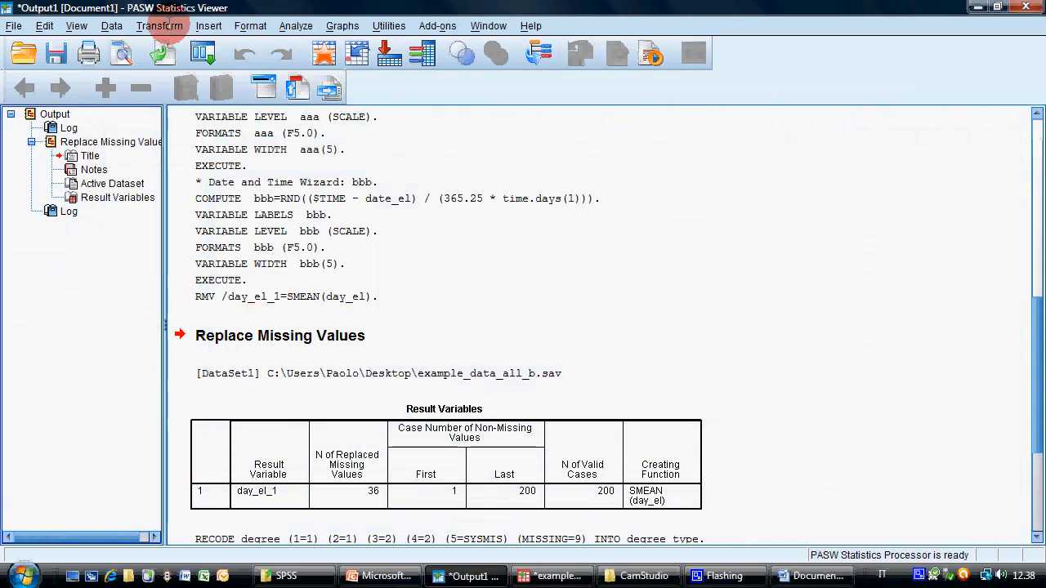
# Reopen Recode into Different Variables and change its case selection condition to sex = 1
pyautogui.click(159, 25)
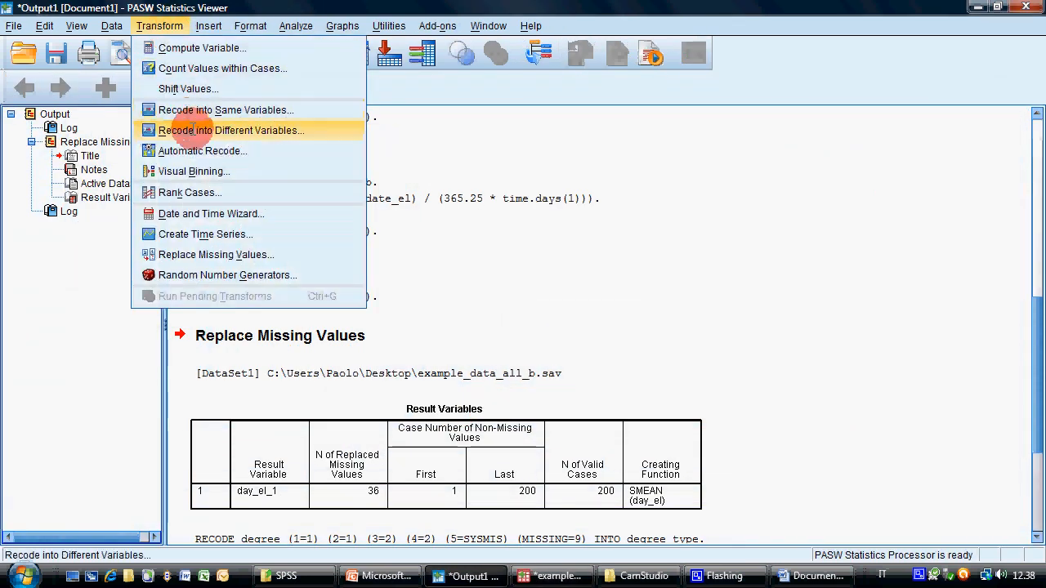
pyautogui.click(199, 131)
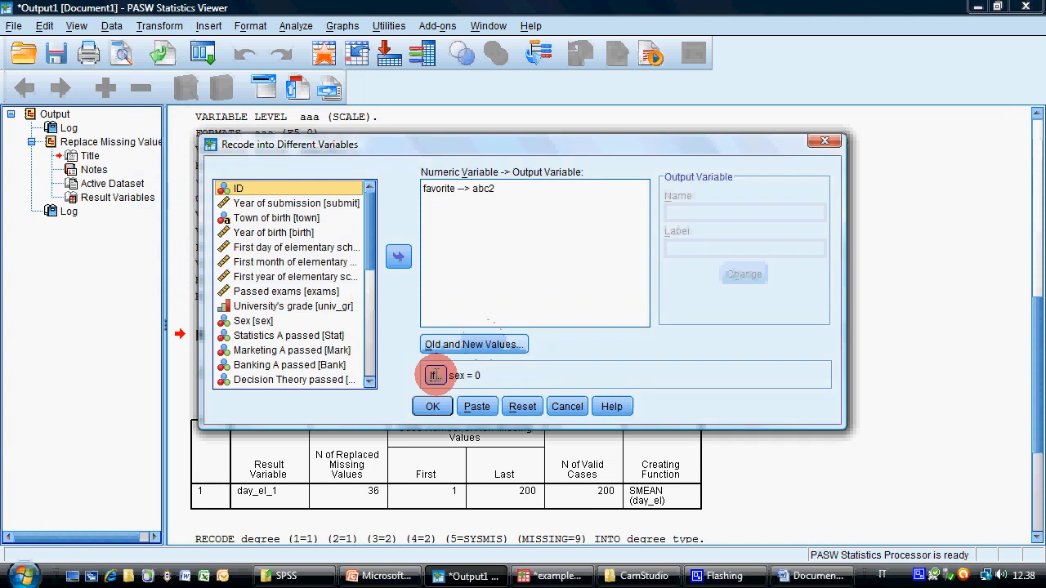
pyautogui.click(436, 373)
pyautogui.press('BackSpace')
pyautogui.write('1')
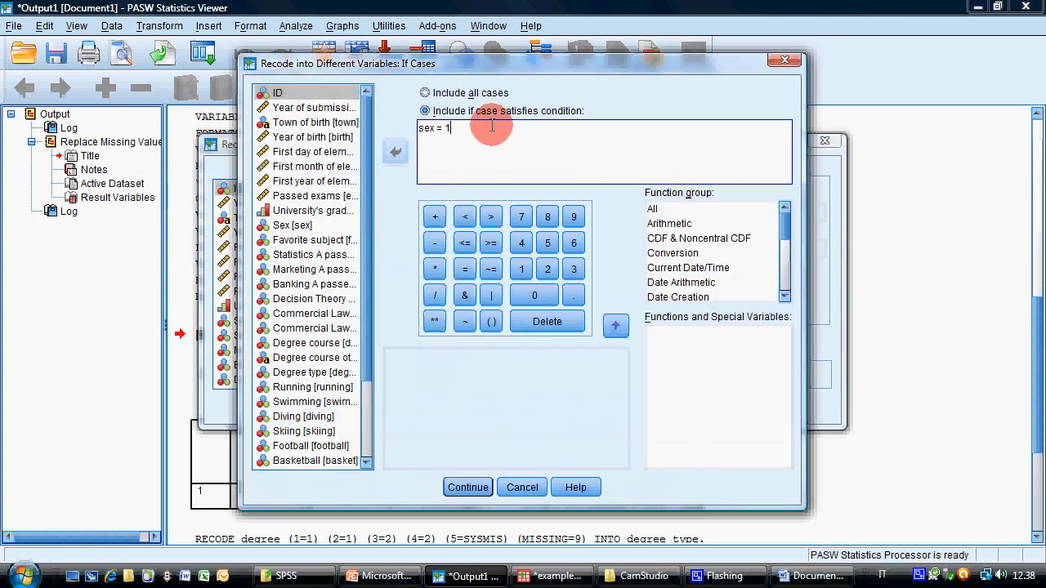
pyautogui.click(468, 487)
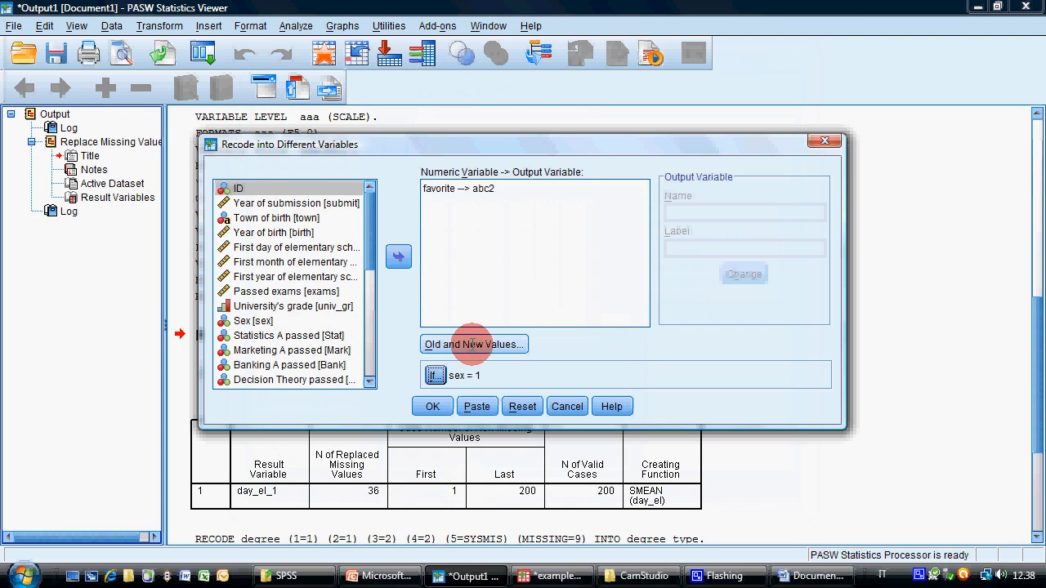
# Add a recode rule that turns old value 2 of favorite into new value 1
pyautogui.click(472, 344)
pyautogui.click(589, 257)
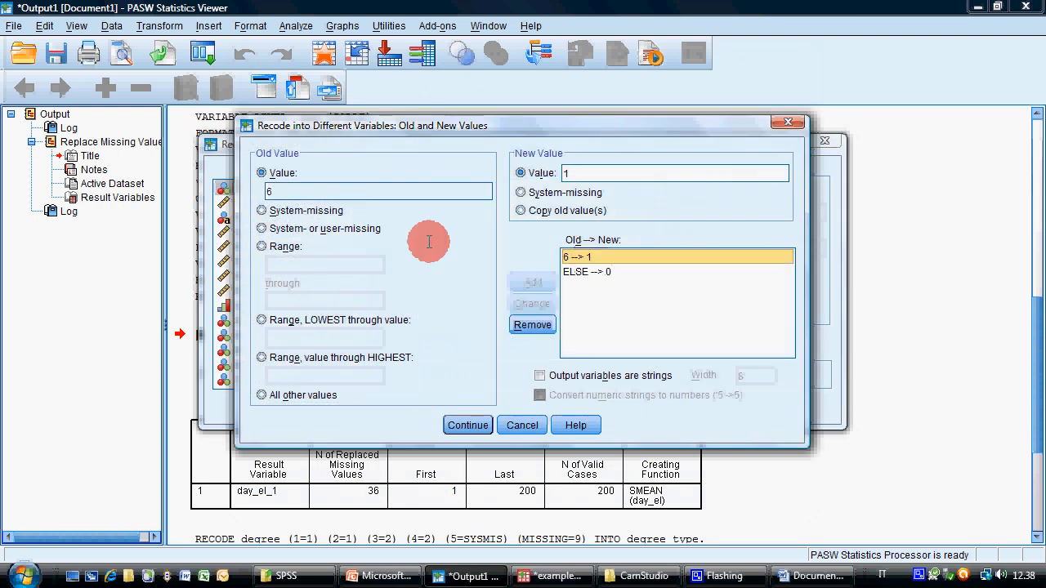
pyautogui.doubleClick(322, 190)
pyautogui.write('2')
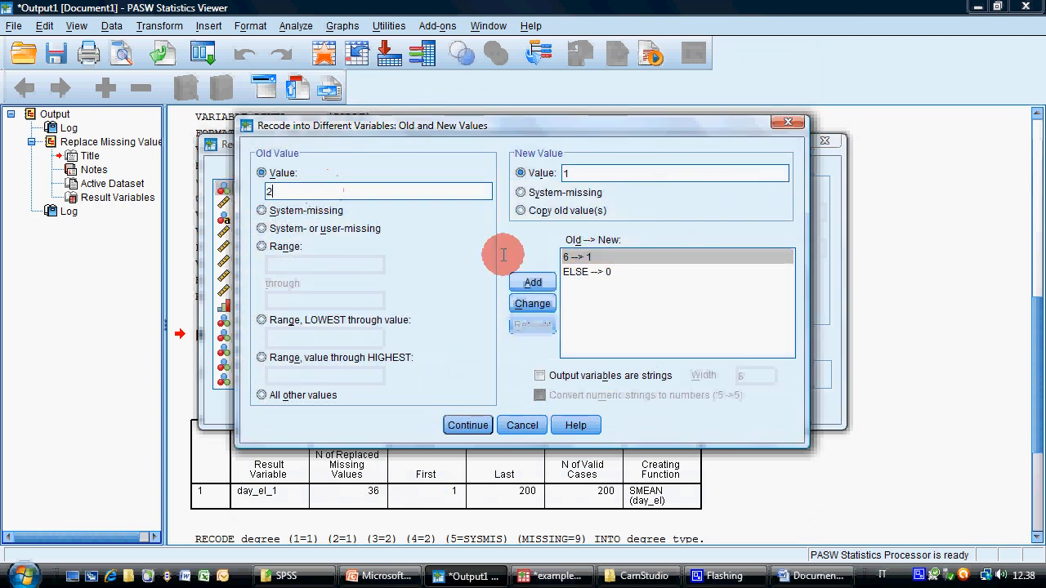
pyautogui.click(532, 282)
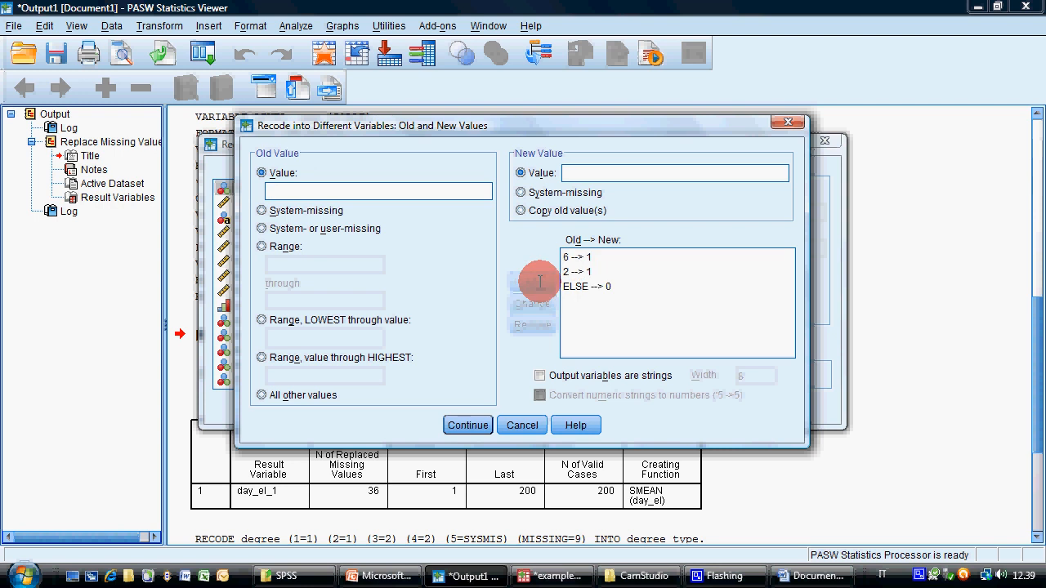
# Remove the rule recoding 6 to 1, accept the old and new values, and run the recode for sex = 1
pyautogui.click(572, 257)
pyautogui.click(532, 325)
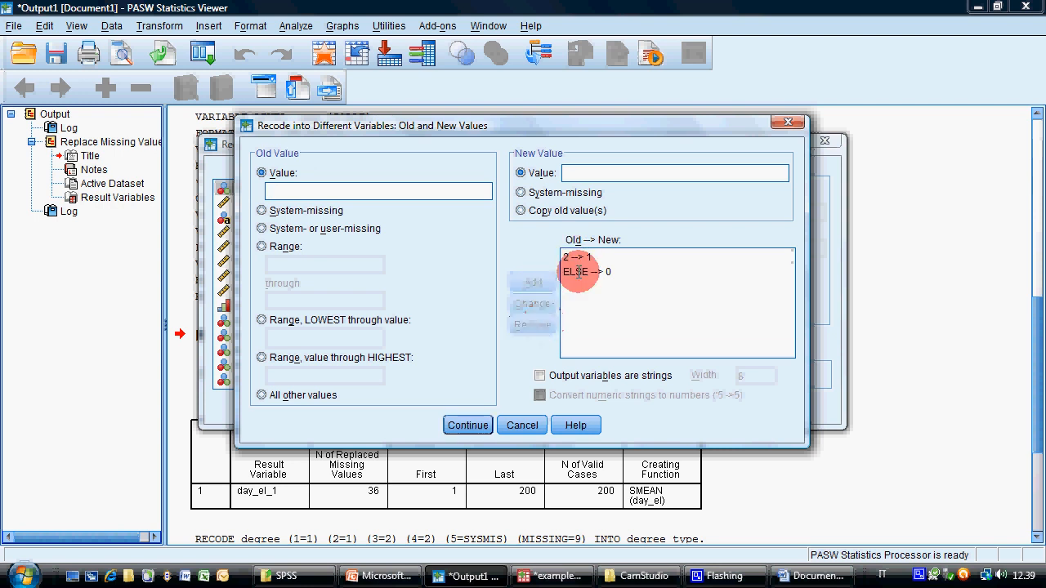
pyautogui.click(576, 272)
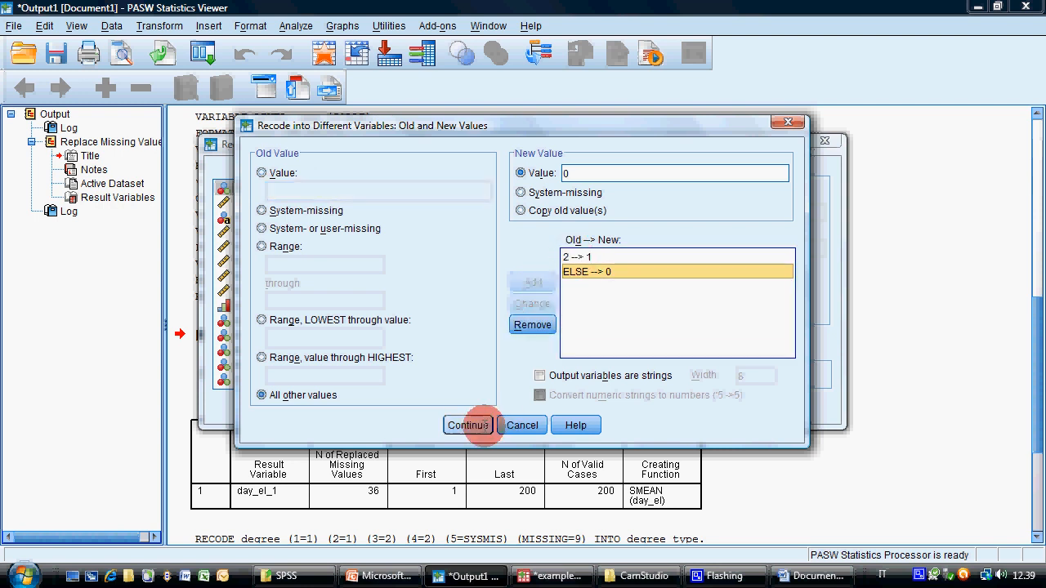
pyautogui.click(461, 425)
pyautogui.click(433, 406)
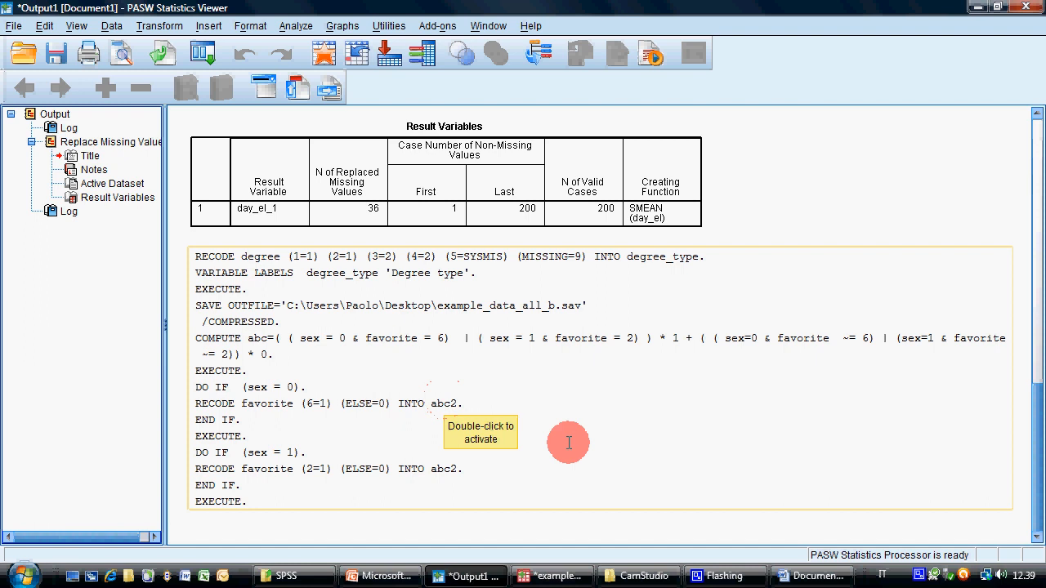
# Compare the abc and abc2 columns across the cases in the Data Editor
pyautogui.click(552, 576)
pyautogui.moveTo(310, 502); pyautogui.dragTo(814, 479)
pyautogui.scroll(-6, 715, 401)
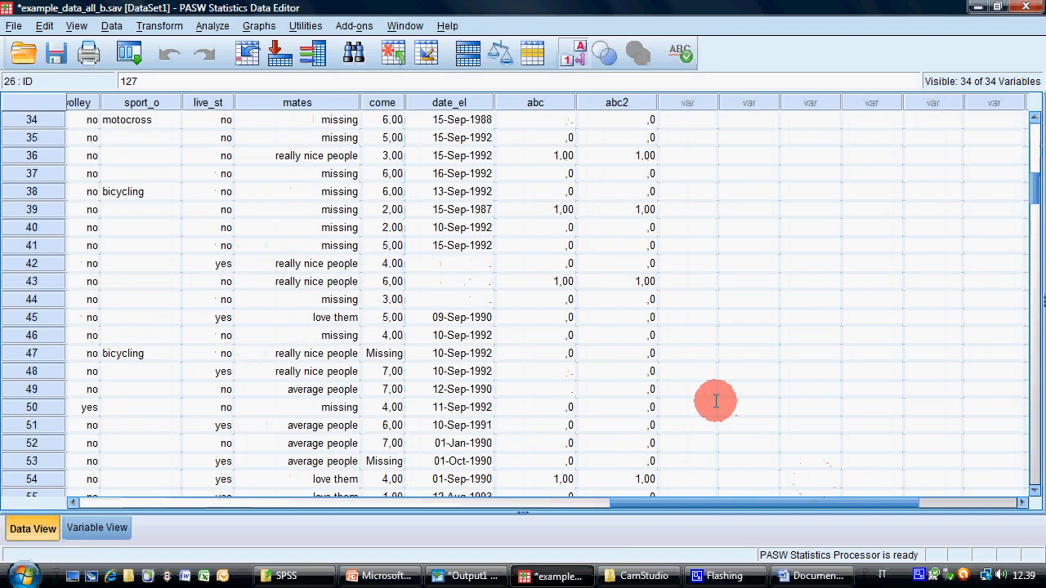
pyautogui.scroll(11, 715, 400)
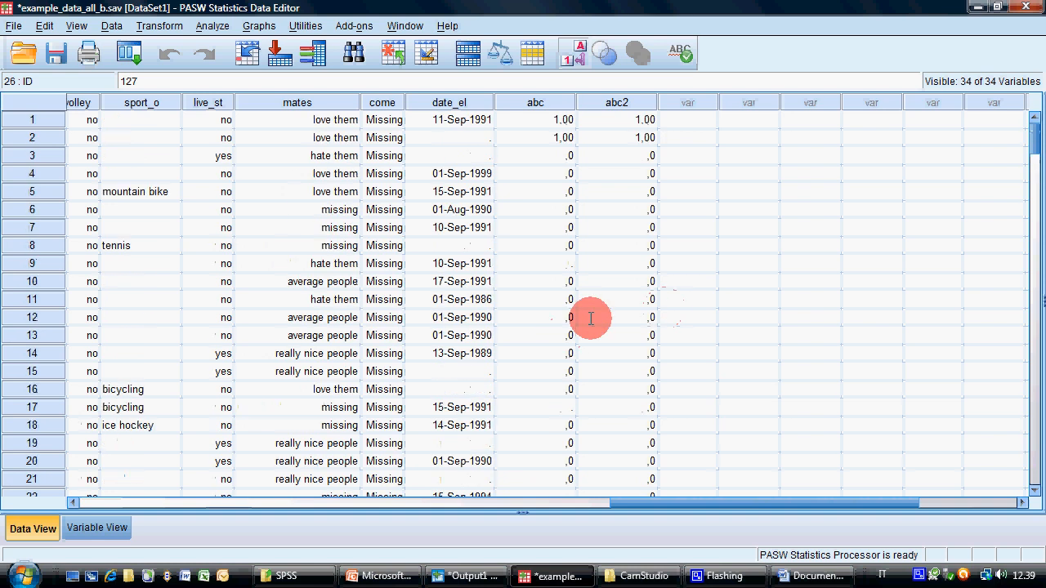
pyautogui.scroll(-20, 590, 318)
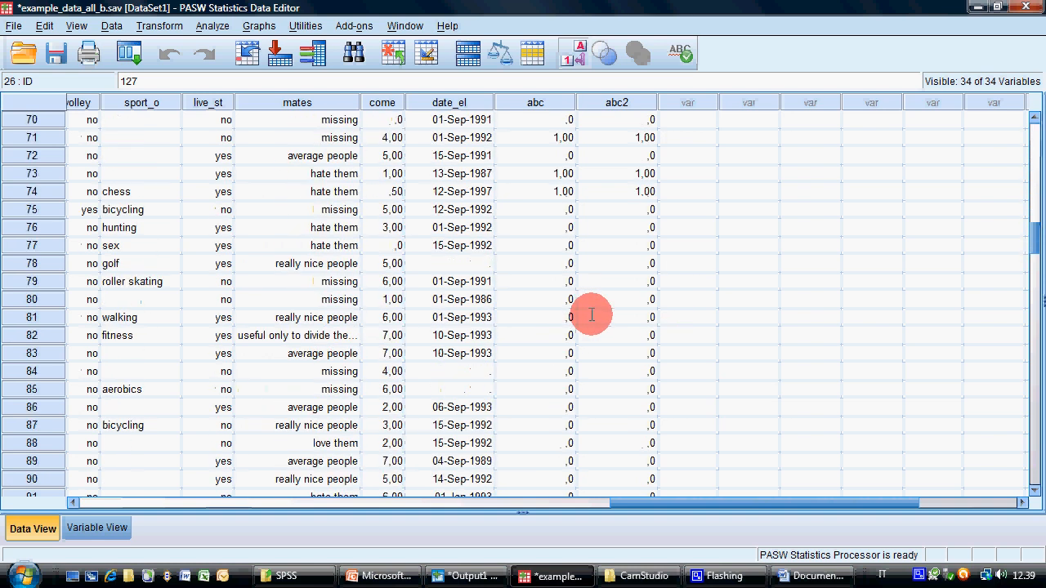
pyautogui.scroll(-20, 591, 316)
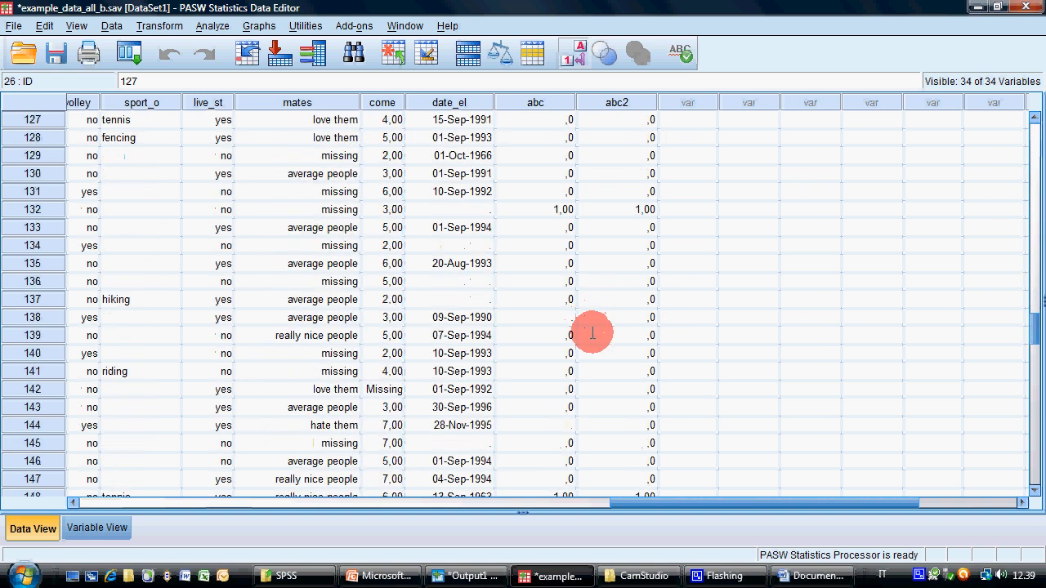
pyautogui.scroll(11, 592, 326)
pyautogui.scroll(12, 594, 325)
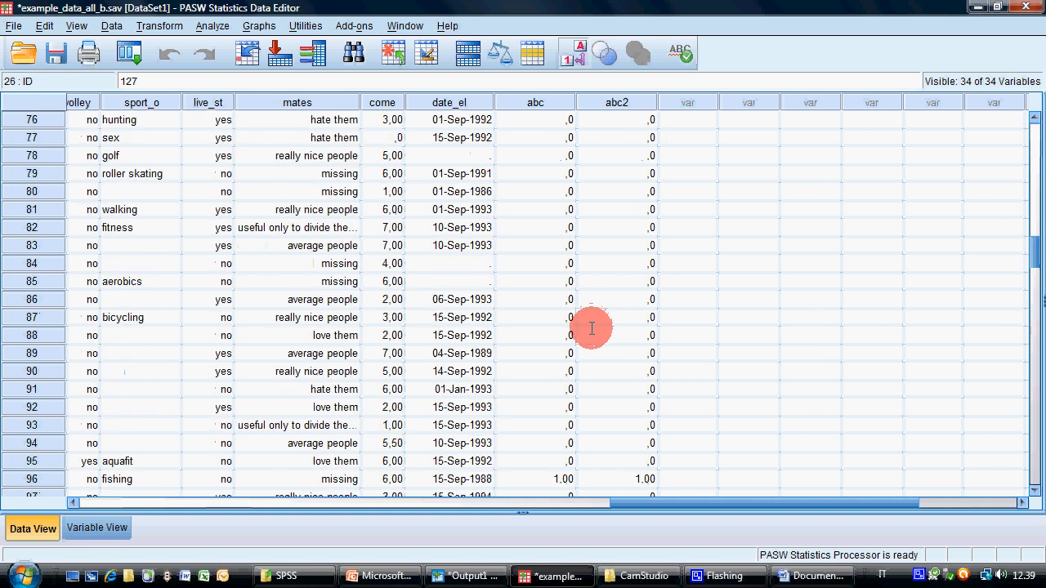
# Check the MisUnderstood exercise in PowerPoint, return to the Data Editor, and delete the variables abc2 and abc
pyautogui.click(360, 576)
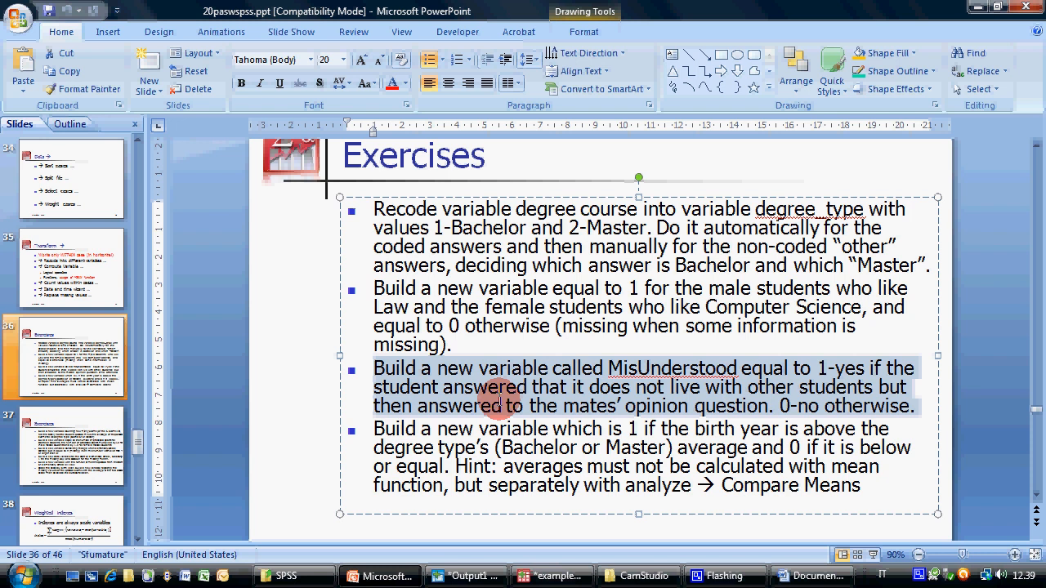
pyautogui.click(560, 578)
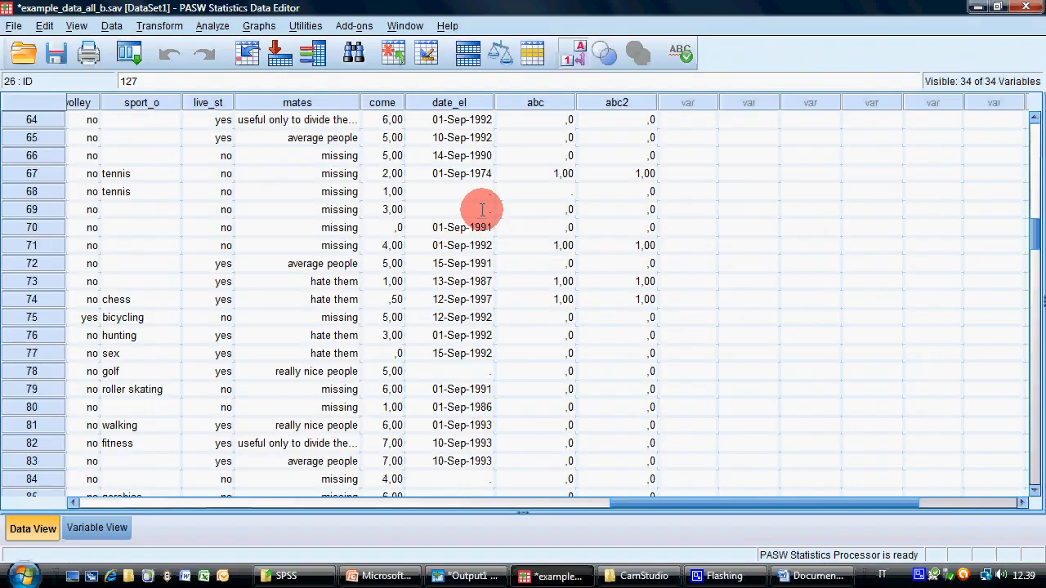
pyautogui.click(527, 102)
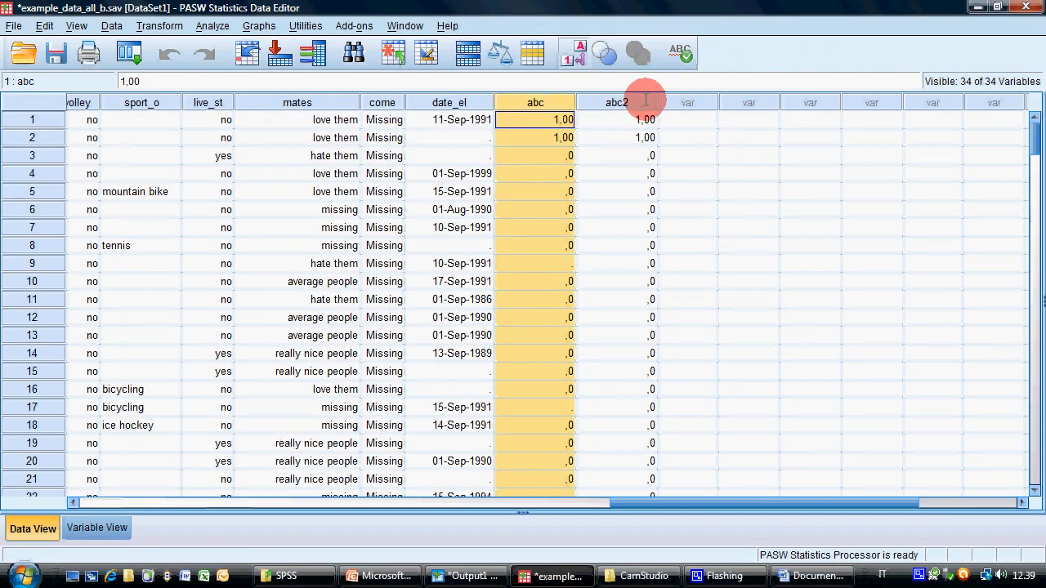
pyautogui.click(618, 102)
pyautogui.press('Delete')
pyautogui.click(552, 102)
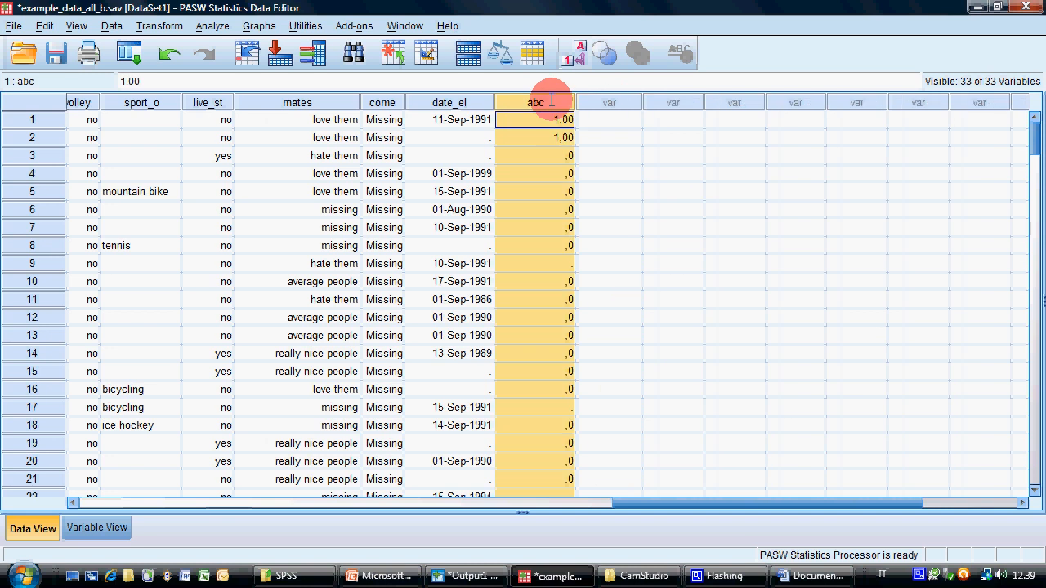
pyautogui.press('Delete')
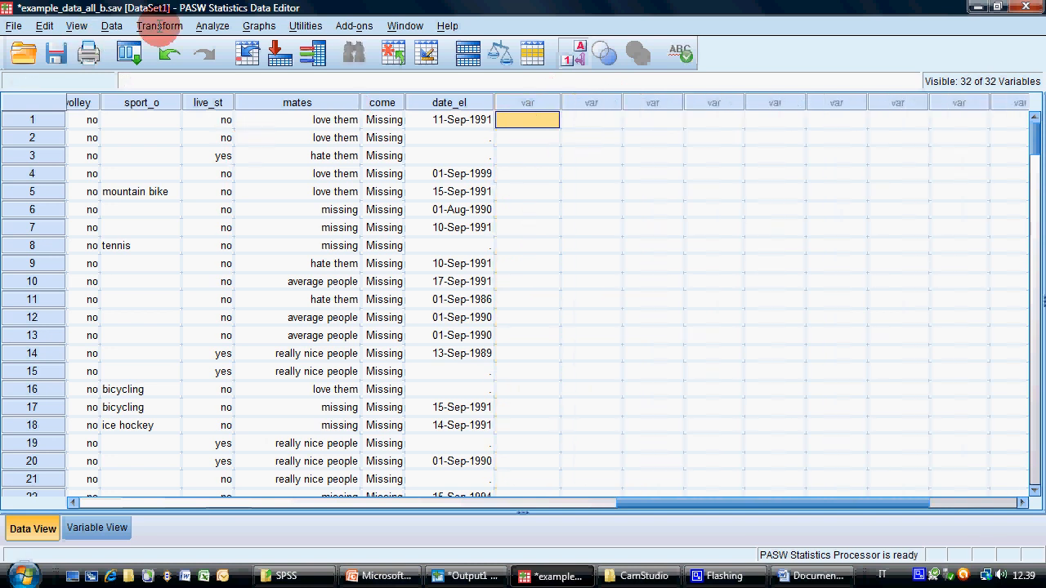
# Open Compute Variable, reset its previous settings, and name the target variable MisUnderstood
pyautogui.click(160, 25)
pyautogui.click(174, 47)
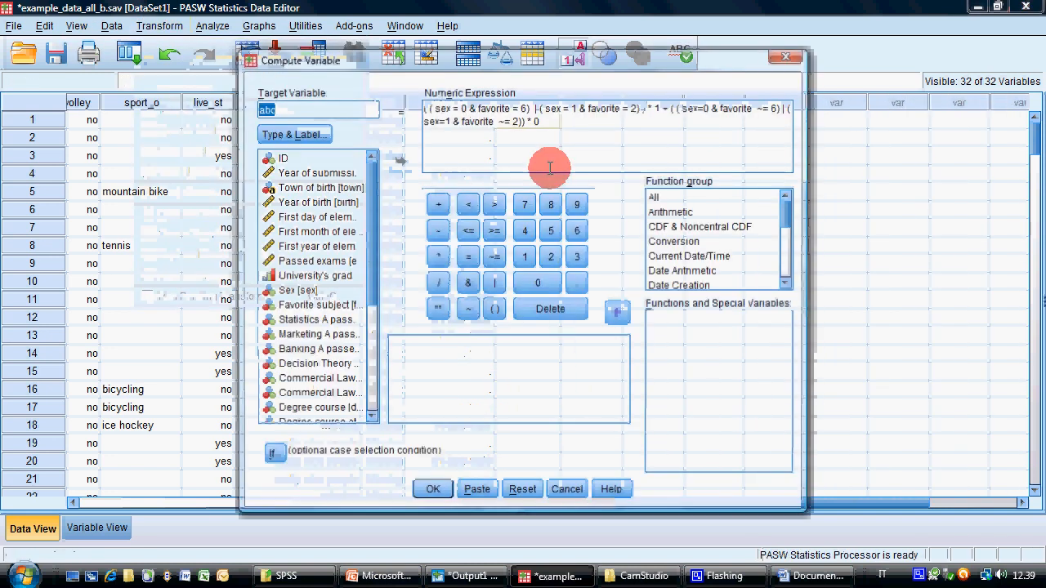
pyautogui.click(521, 488)
pyautogui.click(315, 107)
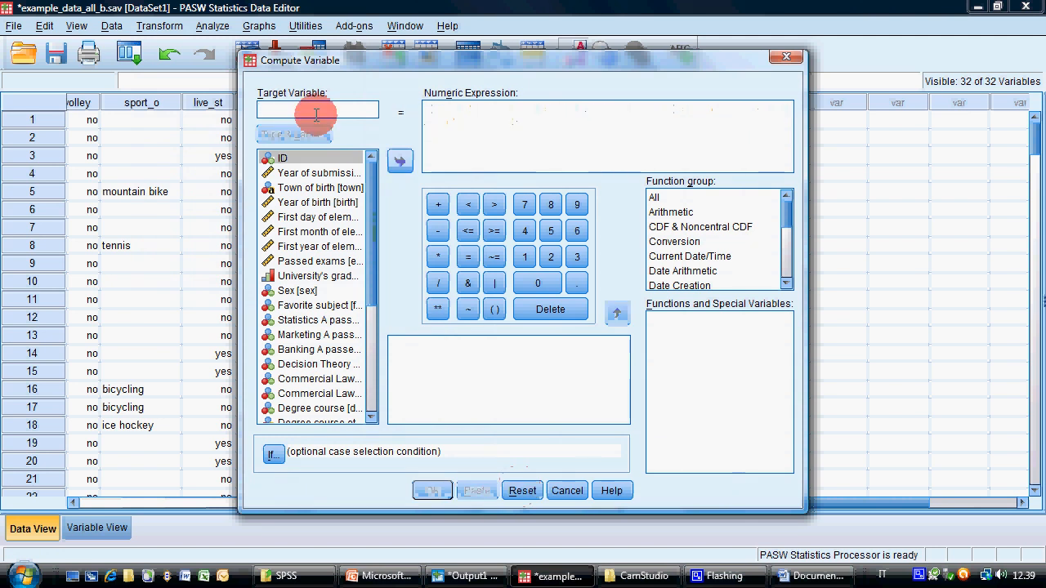
pyautogui.write('MisUnderstood')
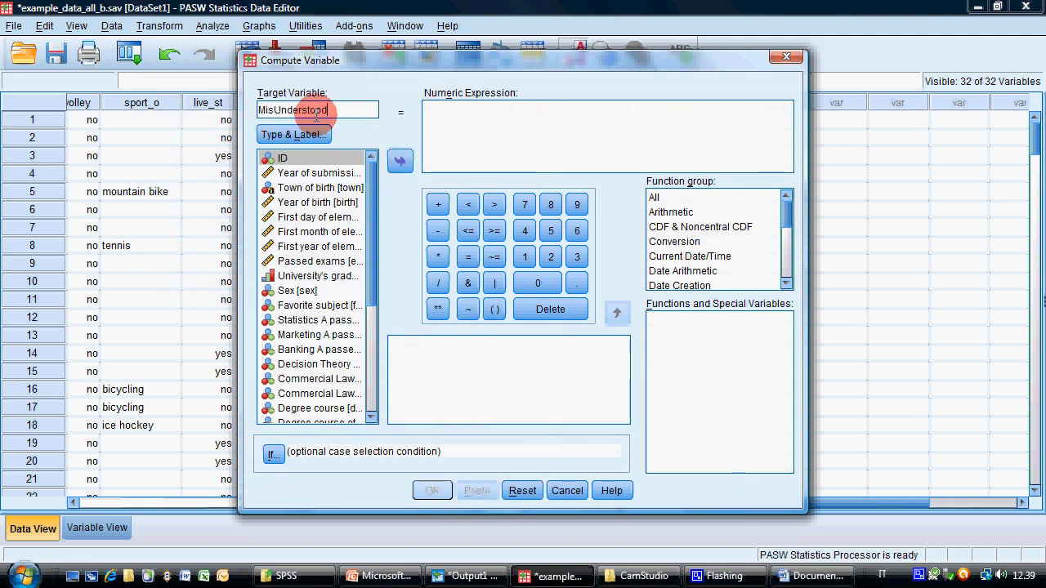
# Start the numeric expression with ( live_st = 0, widening the dialog to read the variable labels
pyautogui.click(458, 116)
pyautogui.write('(')
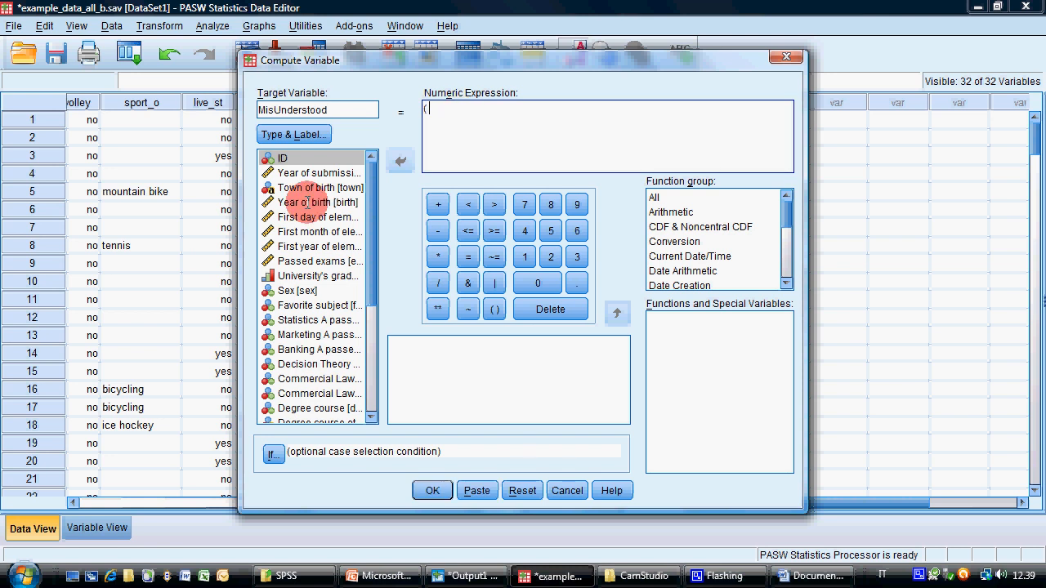
pyautogui.moveTo(238, 262); pyautogui.dragTo(115, 262)
pyautogui.moveTo(289, 282); pyautogui.dragTo(306, 386)
pyautogui.click(245, 375)
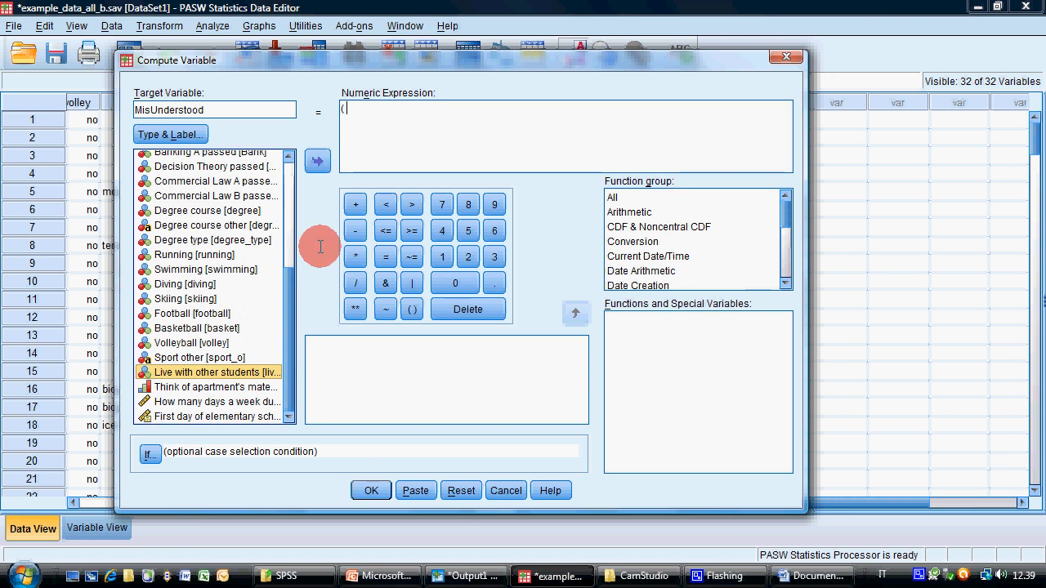
pyautogui.click(317, 160)
pyautogui.click(386, 254)
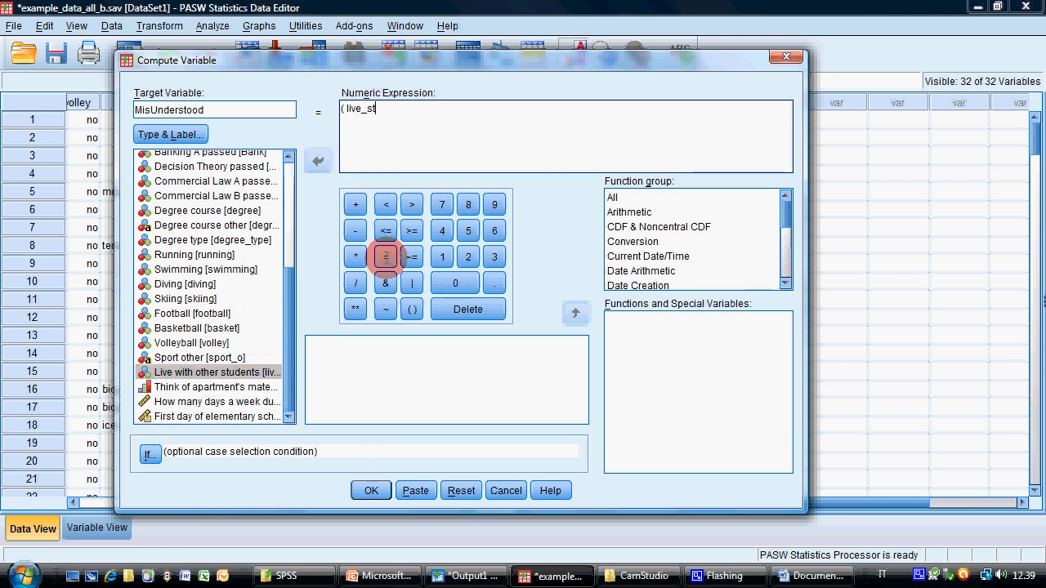
pyautogui.click(455, 282)
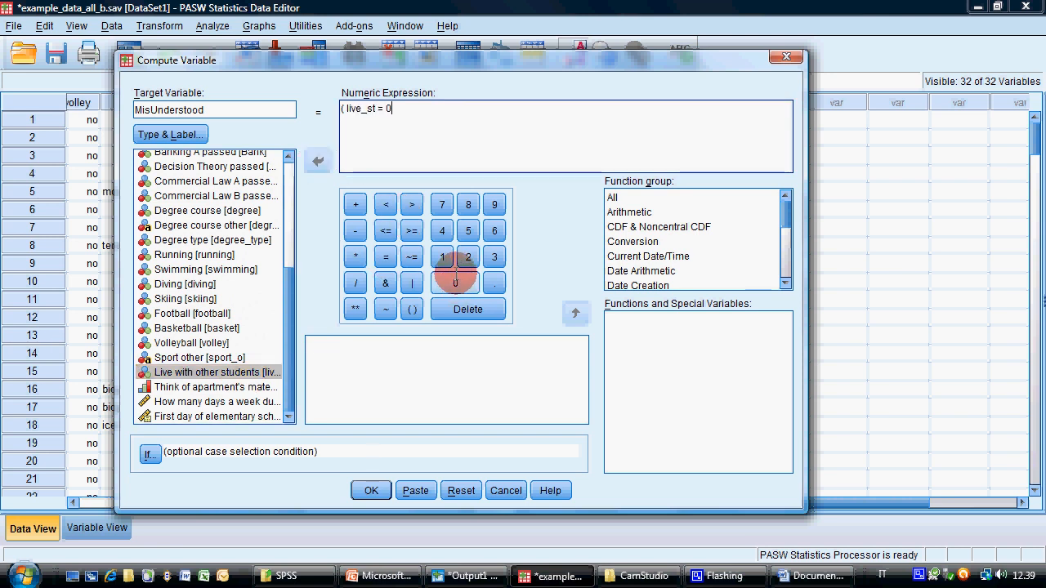
# Complete the first term with & MISSING(mates) = 0) * 1 and open the second with + (
pyautogui.write('& ')
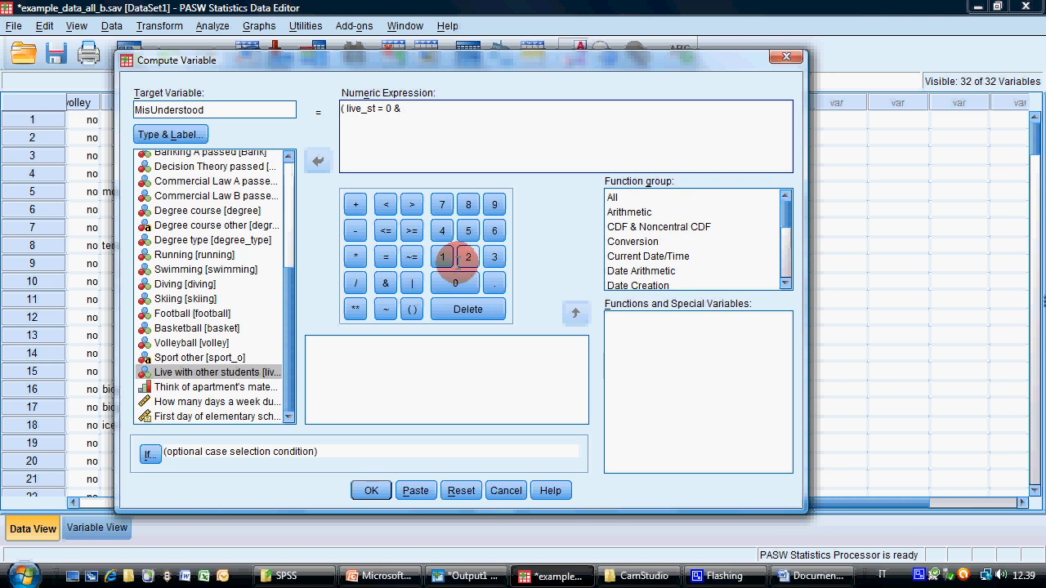
pyautogui.write('MI')
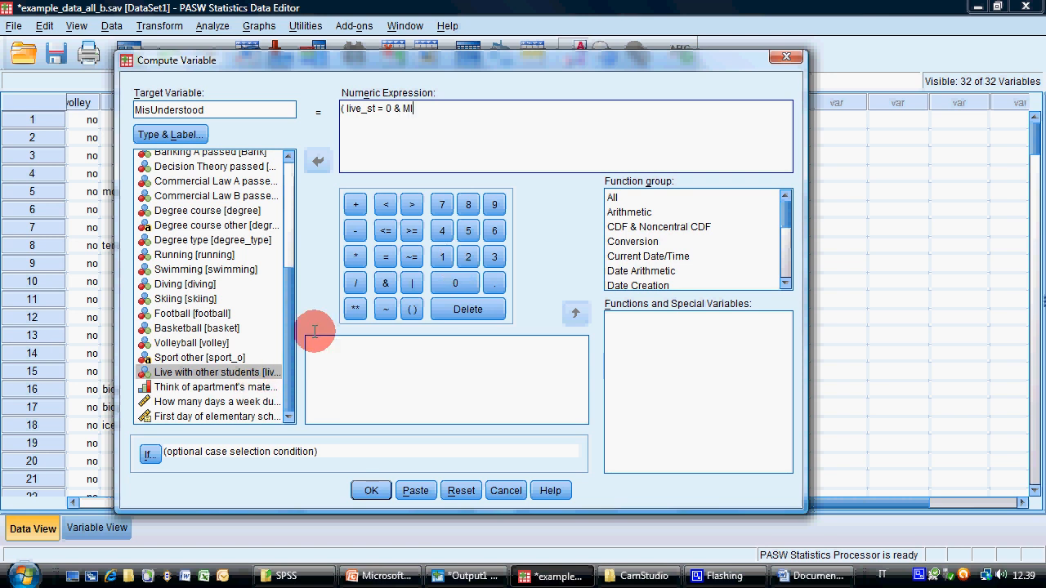
pyautogui.write('SSING(')
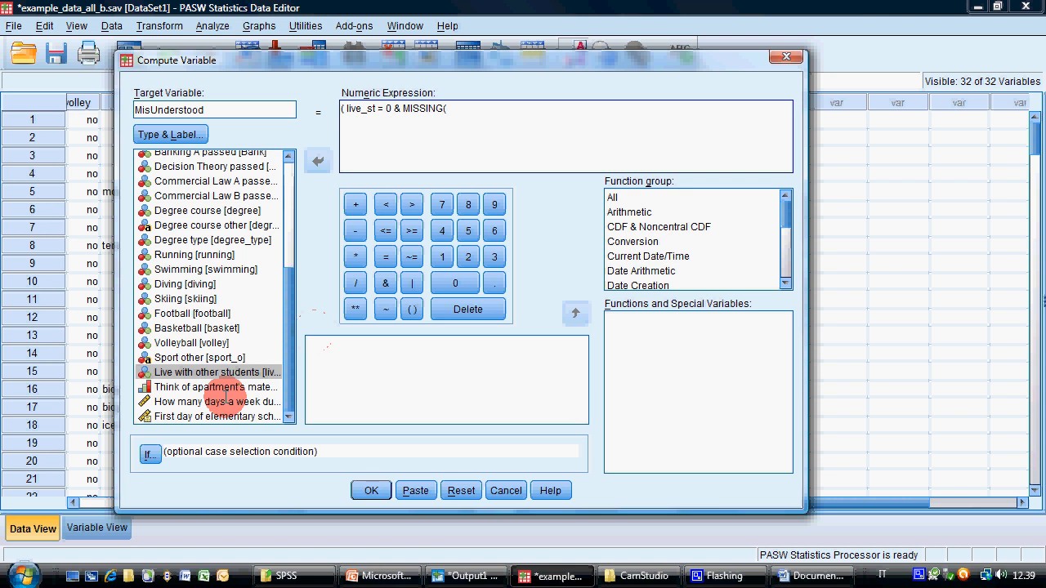
pyautogui.click(216, 386)
pyautogui.click(318, 160)
pyautogui.write(')')
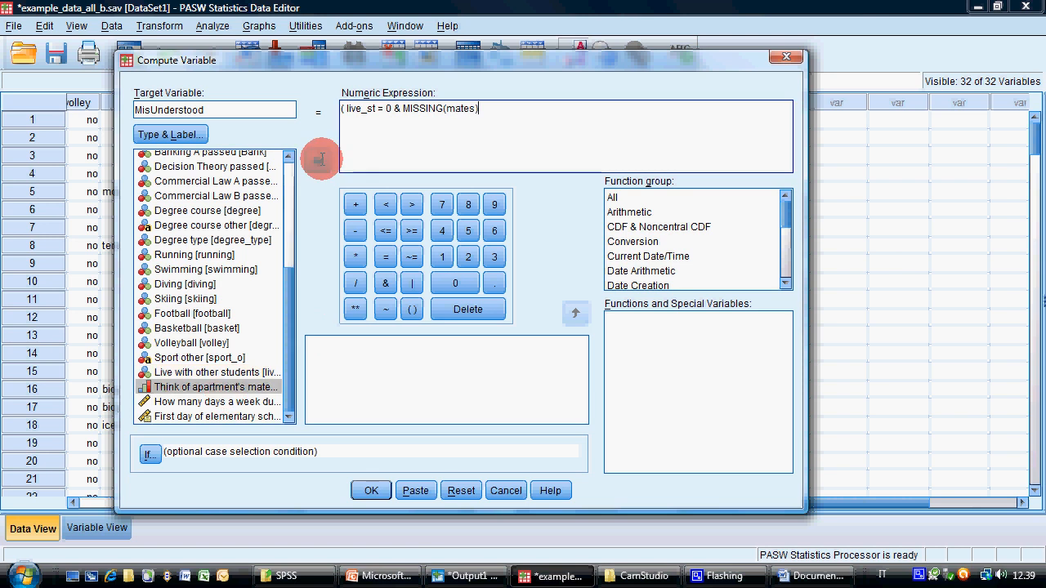
pyautogui.click(385, 257)
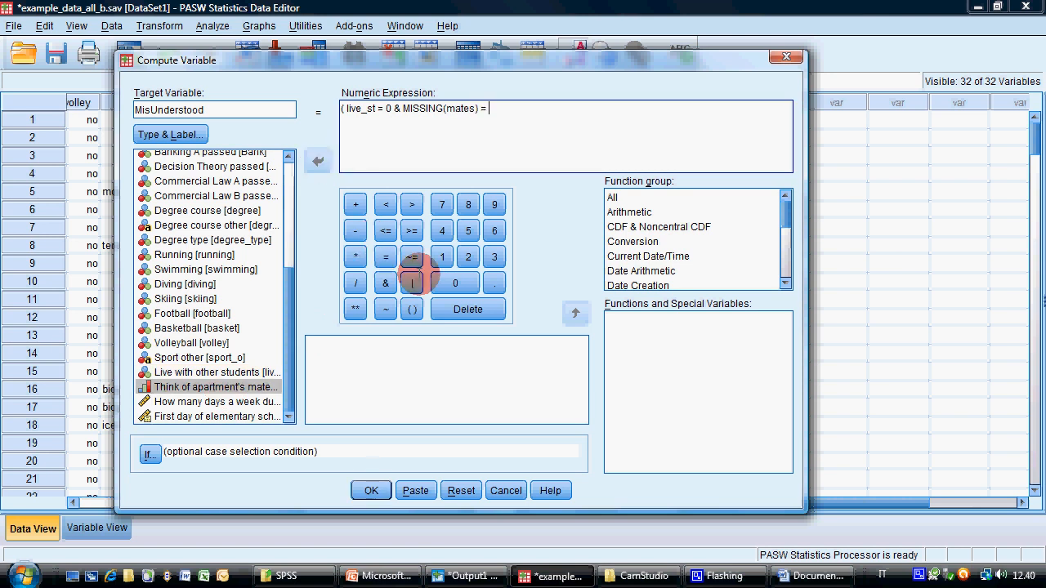
pyautogui.click(455, 282)
pyautogui.write(') ')
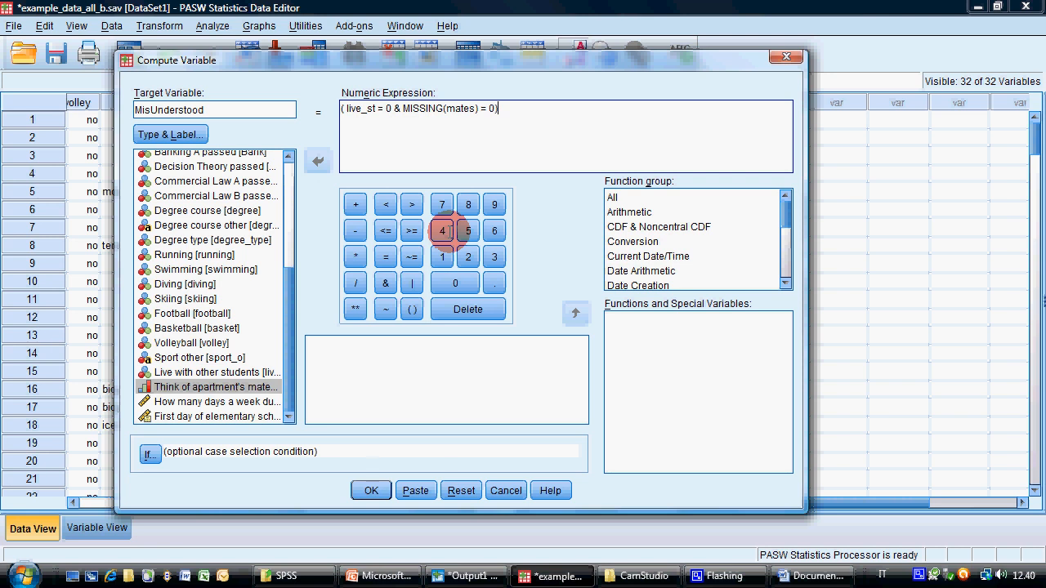
pyautogui.write('* 1 + (')
# Begin the second term's condition with live_st = 1 followed by the or operator
pyautogui.click(251, 372)
pyautogui.click(318, 161)
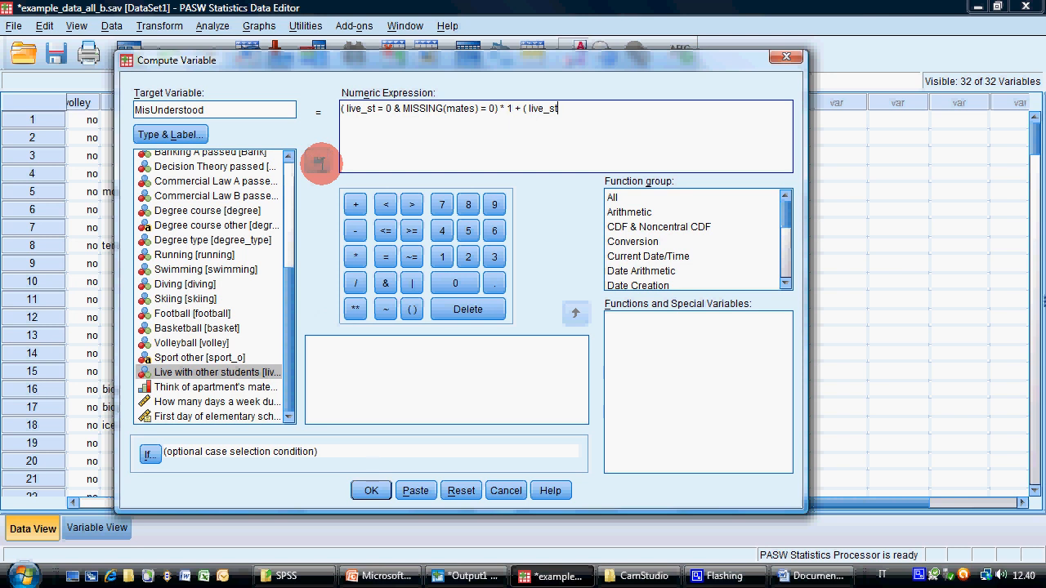
pyautogui.click(386, 257)
pyautogui.click(442, 254)
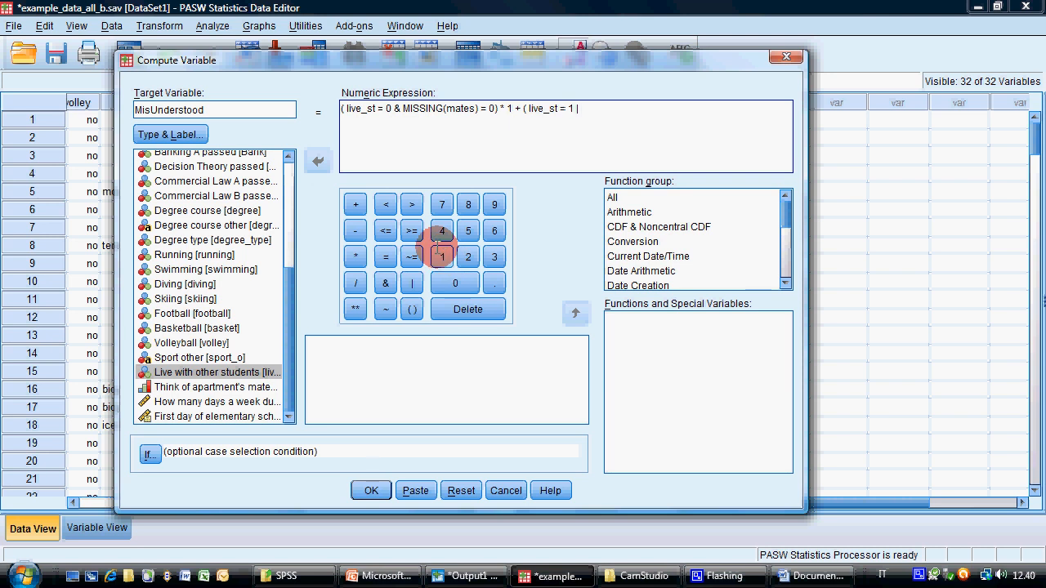
# Finish the second term with (live_st=0 & MISSING(mates)=1) ) * 0 and highlight its bracketed condition for review
pyautogui.click(200, 372)
pyautogui.click(318, 161)
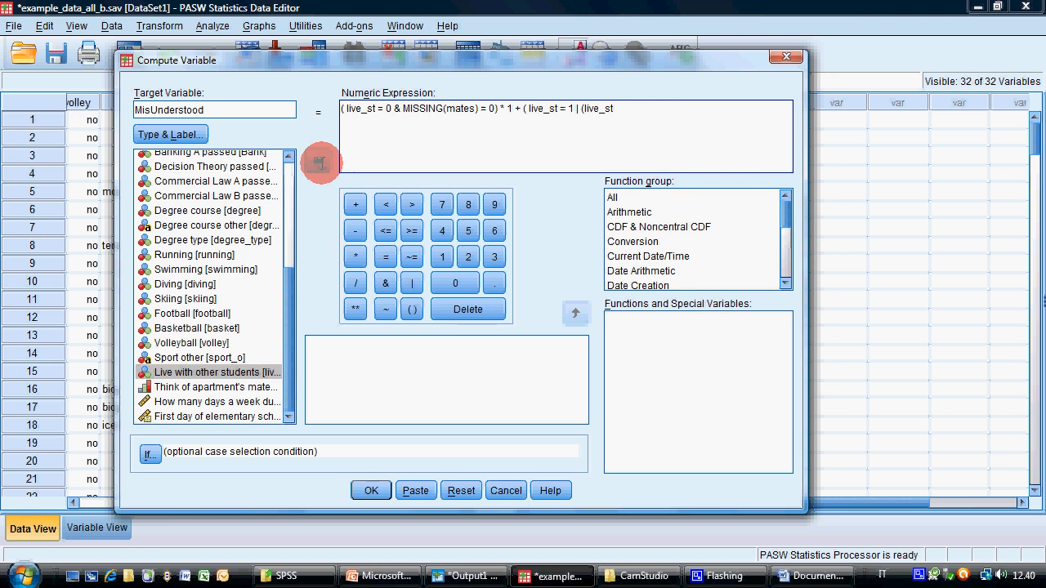
pyautogui.write('=0 & MISSING(mates)')
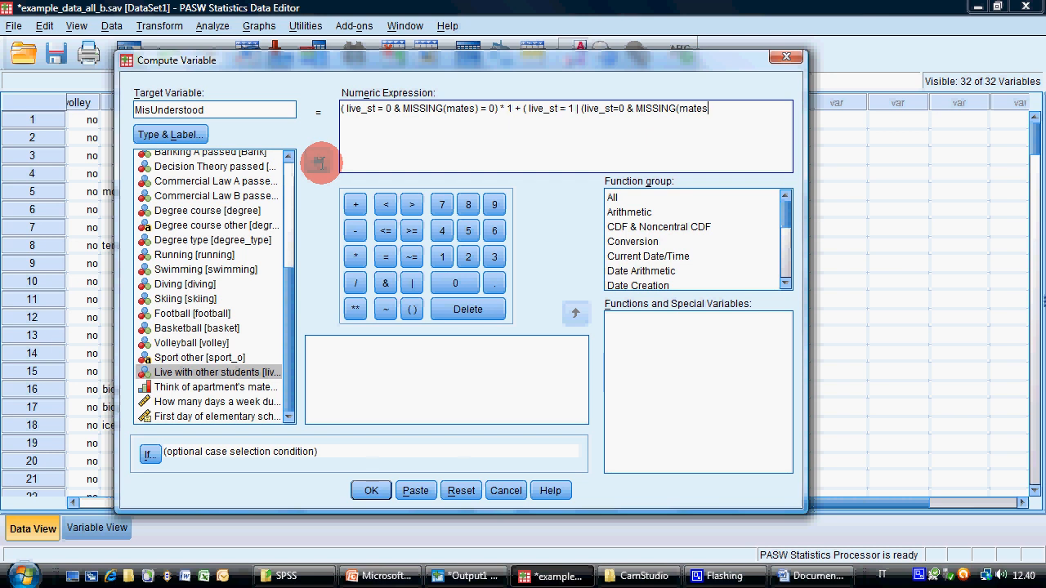
pyautogui.write('=1) ) * 0')
pyautogui.moveTo(524, 104); pyautogui.dragTo(731, 110)
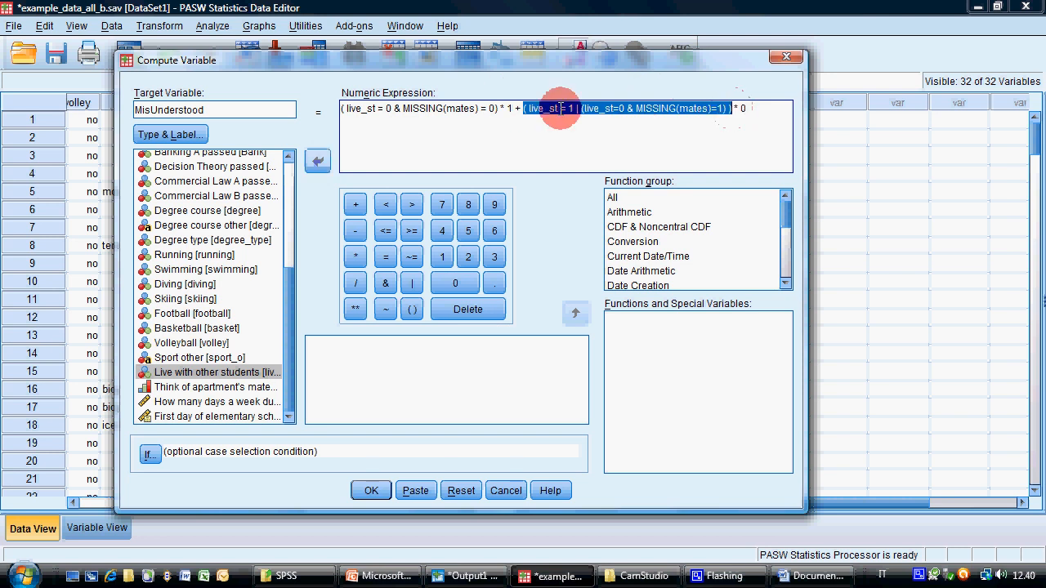
# Review the completed numeric expression and compute the MisUnderstood variable
pyautogui.click(758, 109)
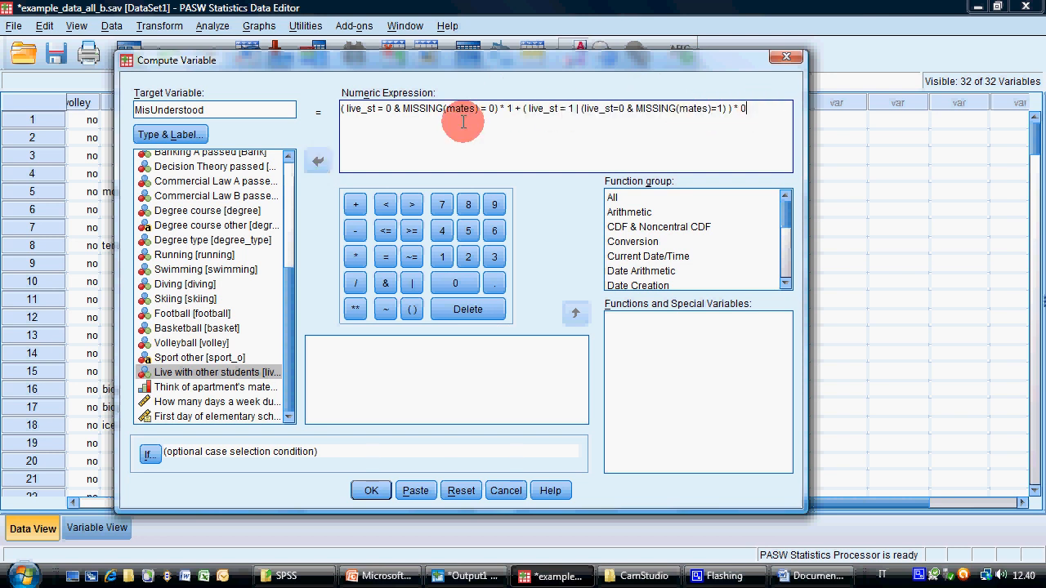
pyautogui.click(390, 109)
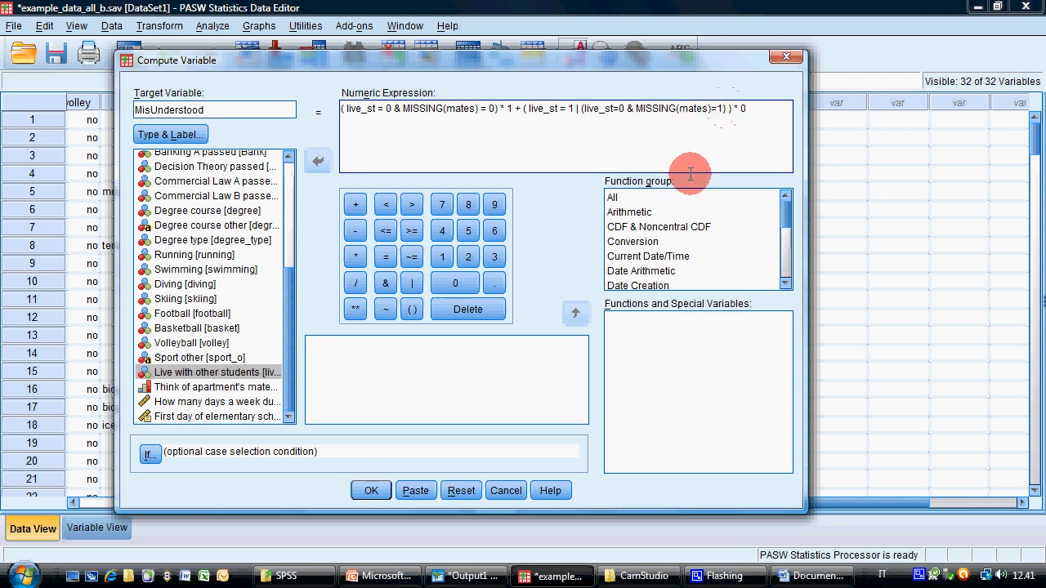
pyautogui.click(371, 490)
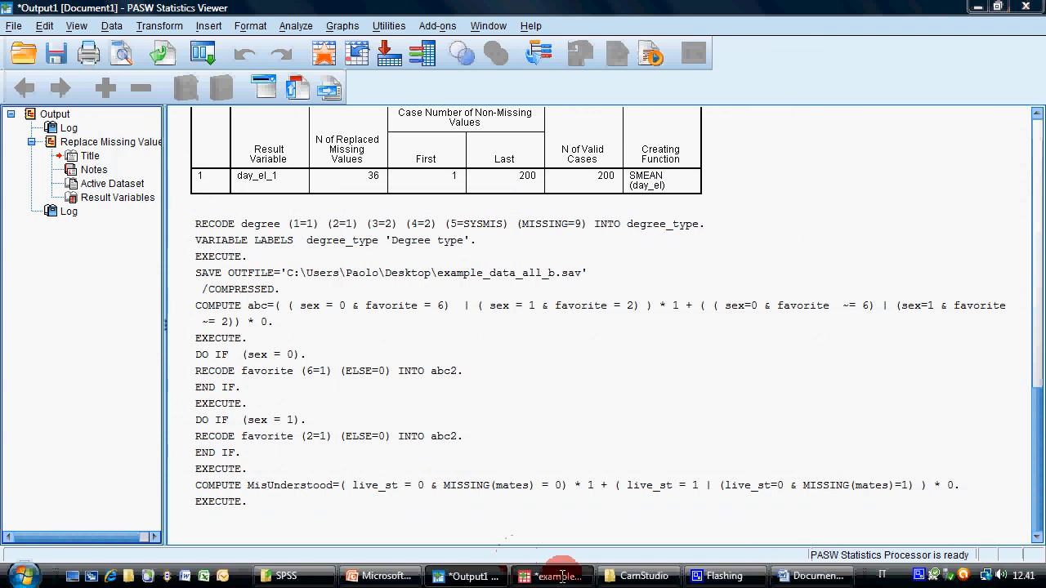
# Return to the data file's variable definitions and set MisUnderstood to 0 decimals and width 1
pyautogui.click(543, 576)
pyautogui.click(94, 529)
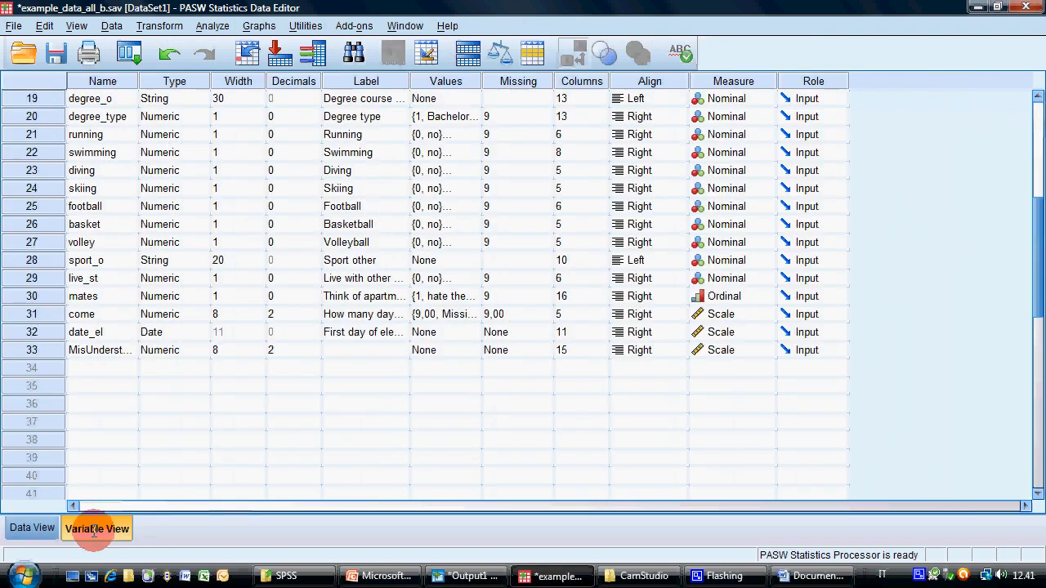
pyautogui.click(308, 354)
pyautogui.write('0')
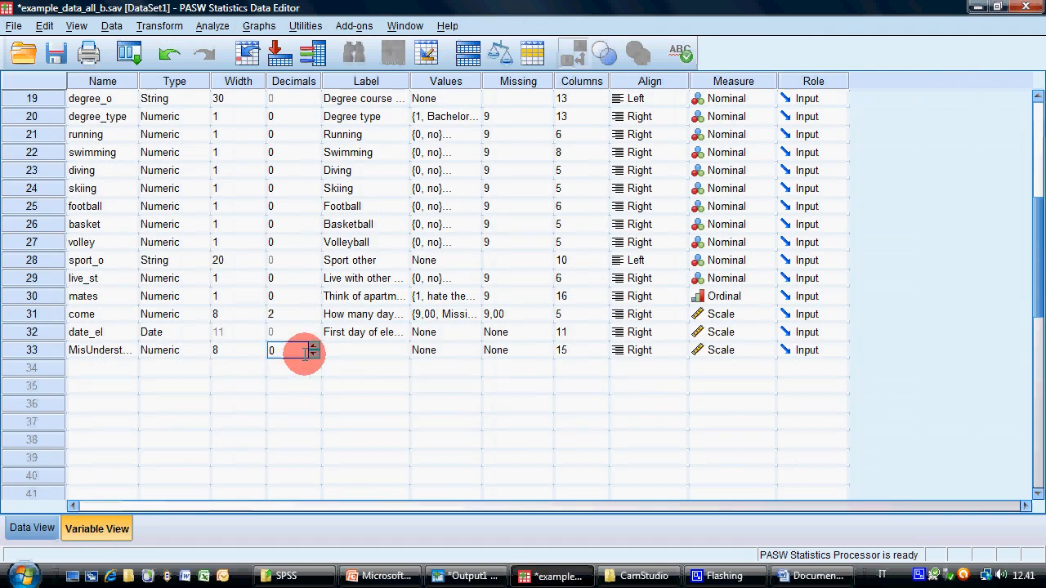
pyautogui.click(261, 353)
pyautogui.write('1')
# Label the MisUnderstood variable "Misunderstood question"
pyautogui.click(369, 351)
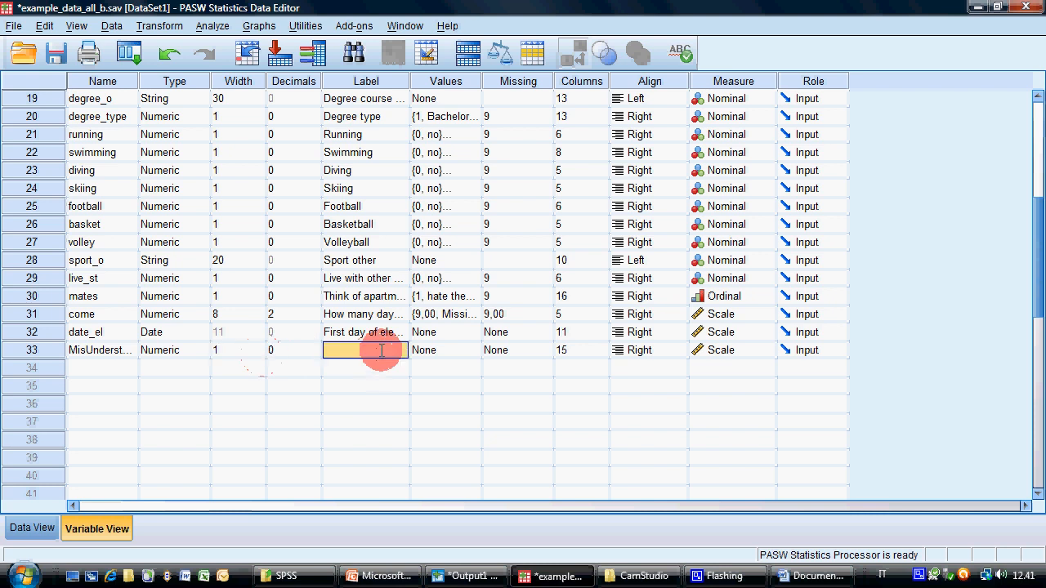
pyautogui.write('Mis')
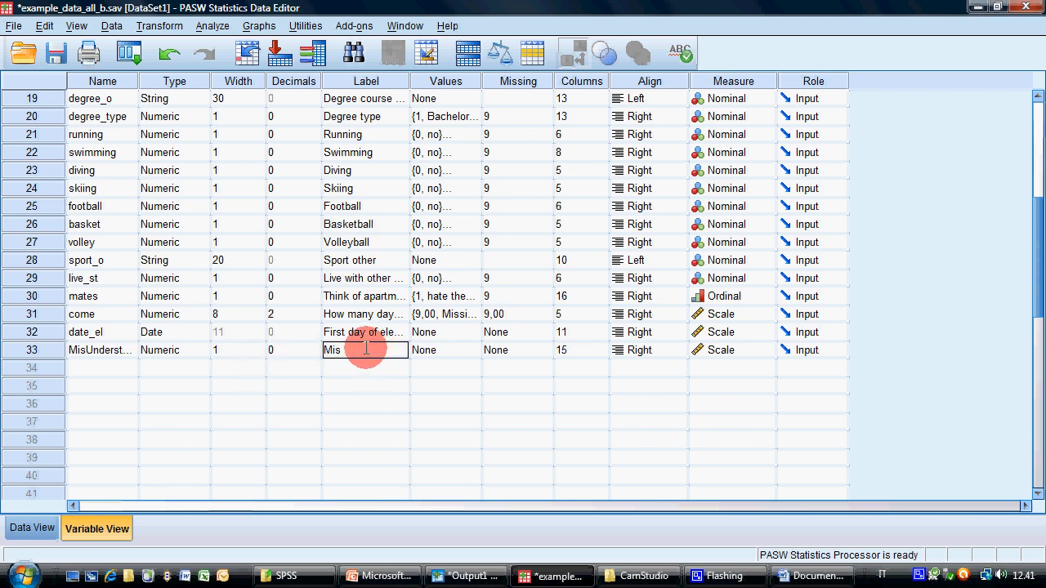
pyautogui.write('understood questi')
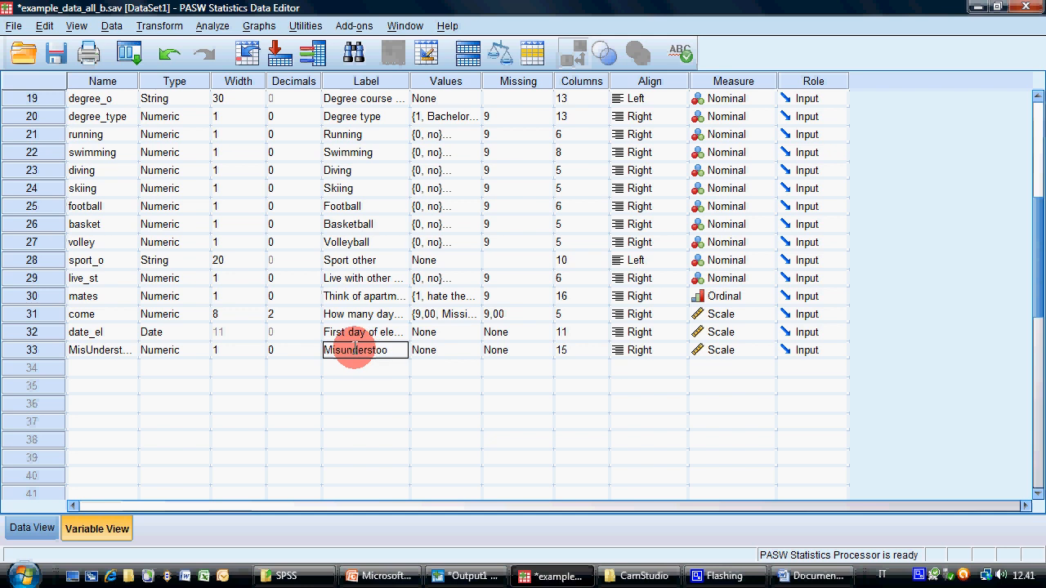
pyautogui.press('Tab')
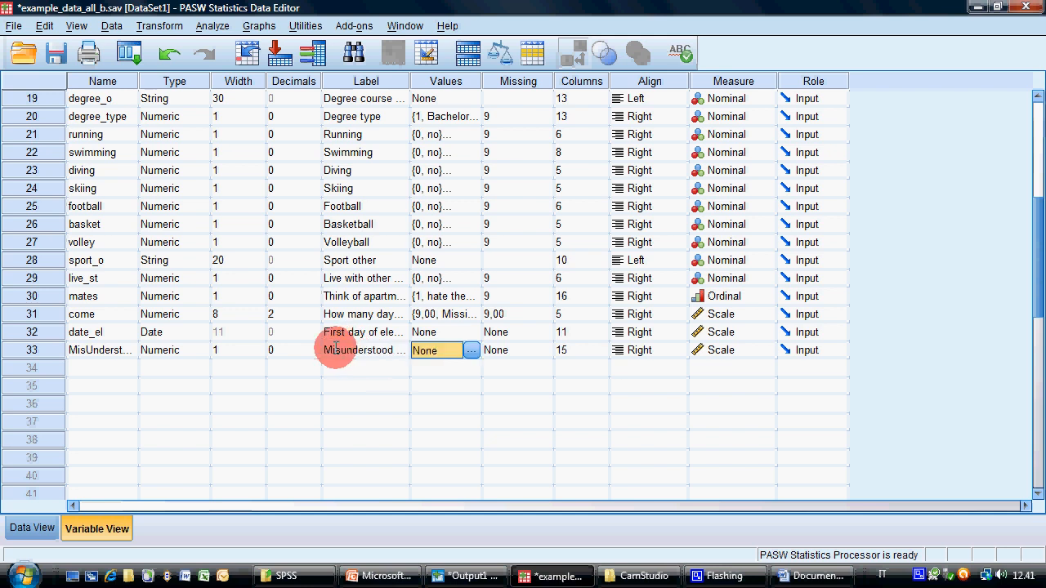
# Copy the no/yes value labels from volley to MisUnderstood and review the labelled values in the data cases
pyautogui.click(450, 242)
pyautogui.click(454, 349)
pyautogui.hotkey('ctrl', 'v')
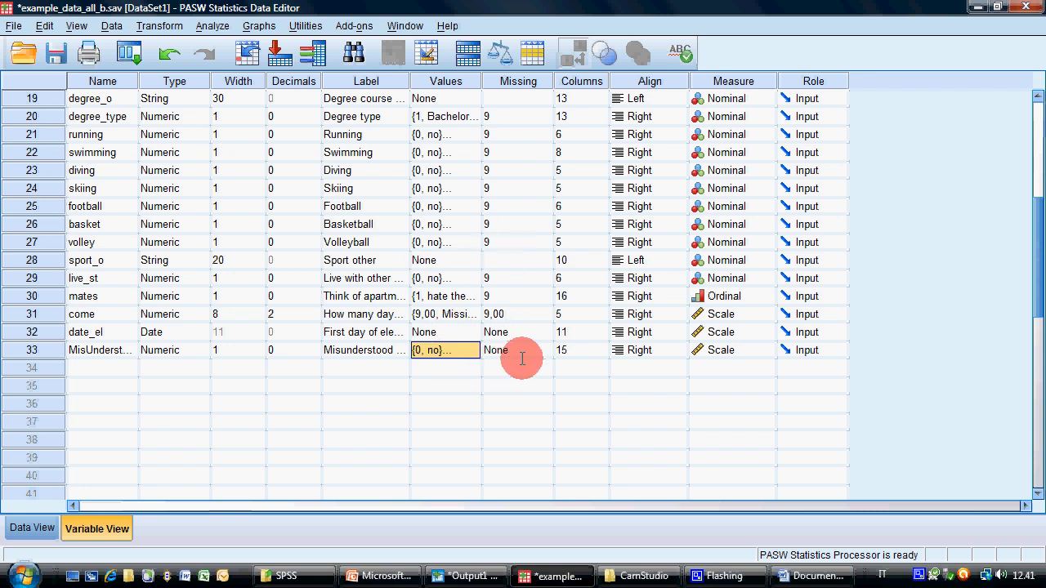
pyautogui.click(32, 528)
pyautogui.scroll(-20, 547, 343)
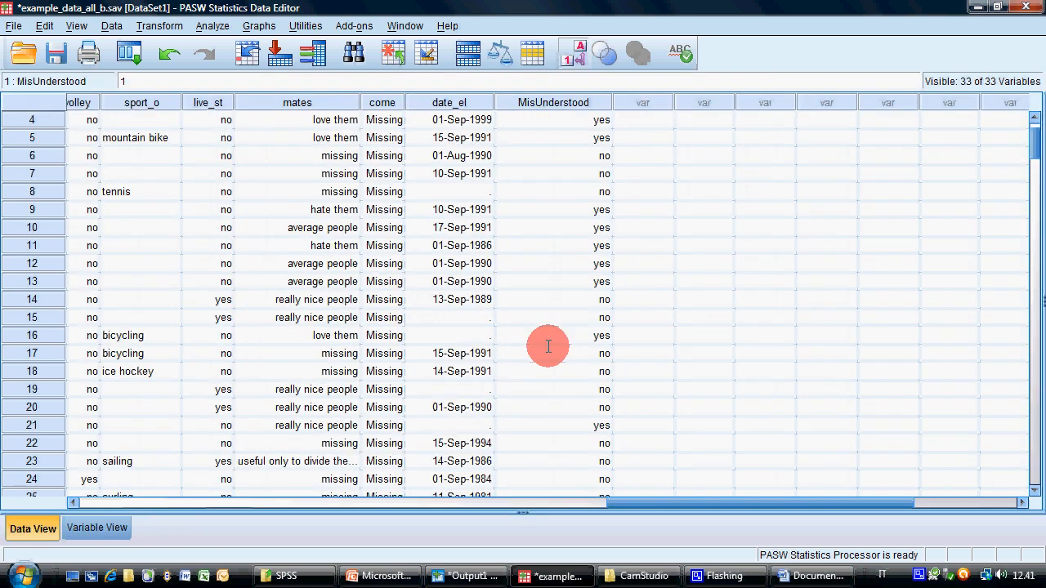
pyautogui.moveTo(1031, 276); pyautogui.dragTo(1029, 122)
# Set the measurement level of MisUnderstood to Nominal and save the data file
pyautogui.click(96, 528)
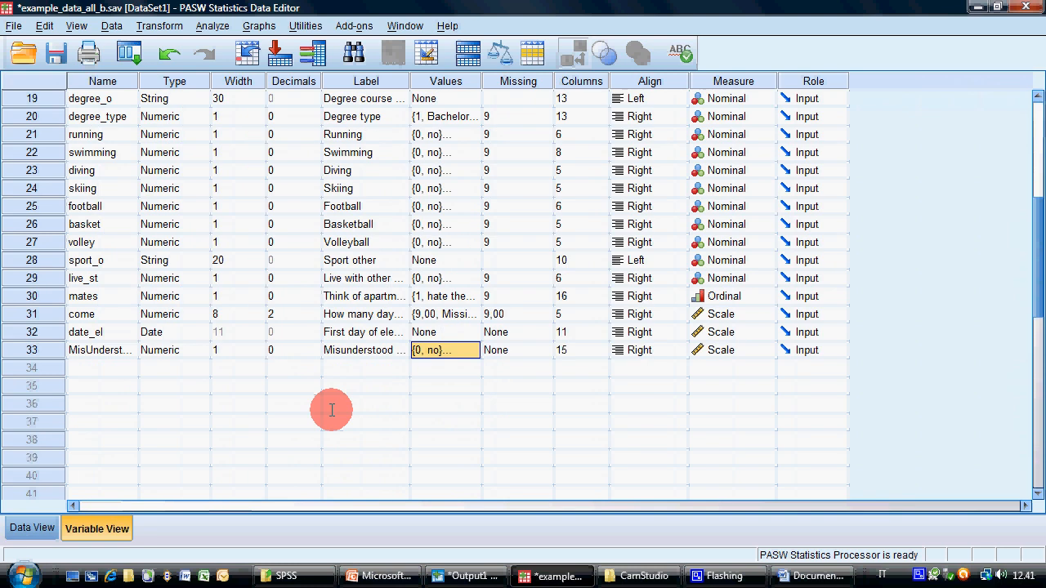
pyautogui.click(756, 348)
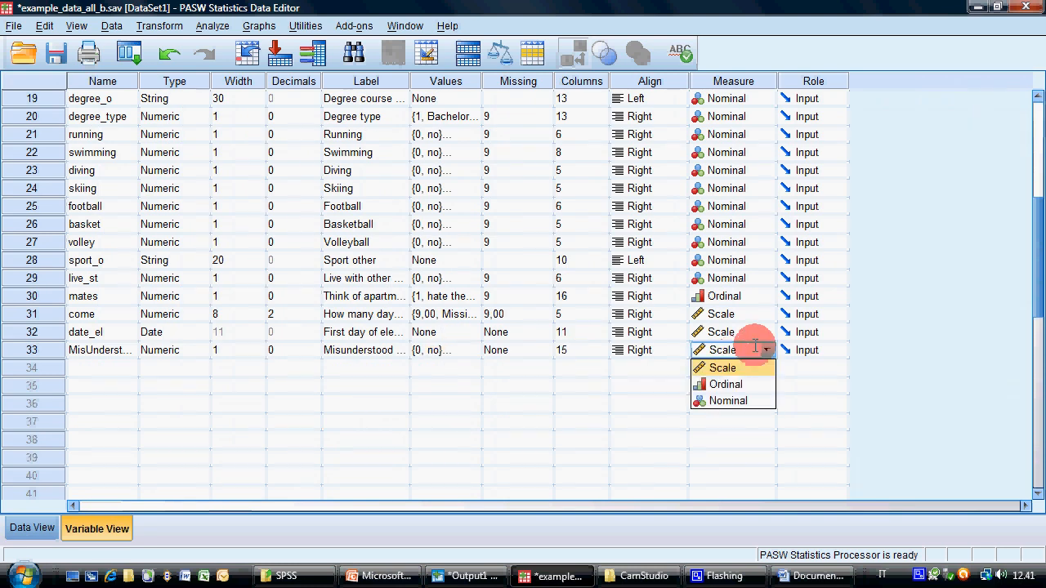
pyautogui.click(737, 401)
pyautogui.click(32, 528)
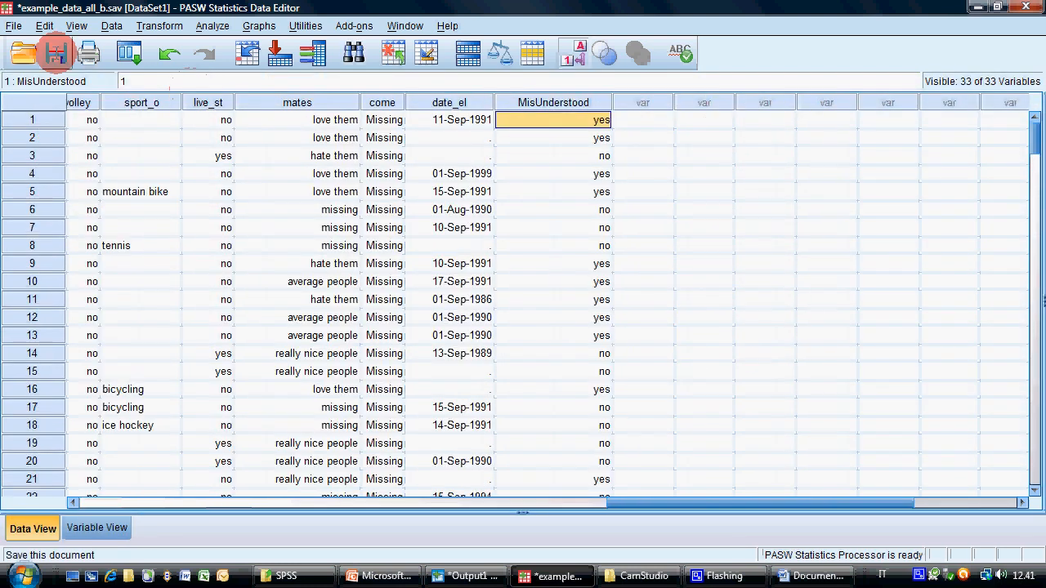
pyautogui.click(55, 53)
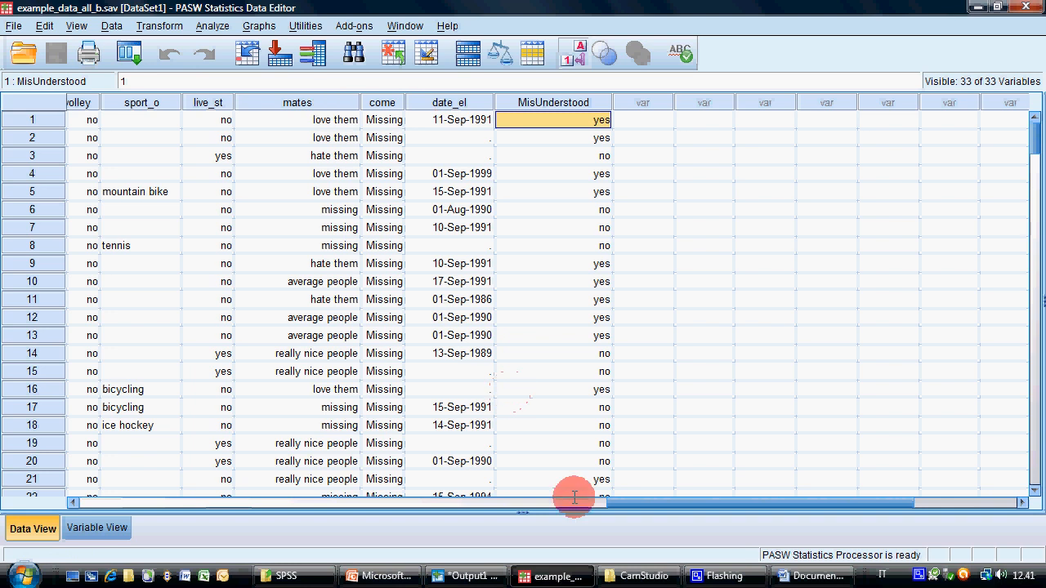
# Switch to the PowerPoint presentation, highlight the exercise on birth year above the degree type's average, and open the exercises on slide 37
pyautogui.click(384, 576)
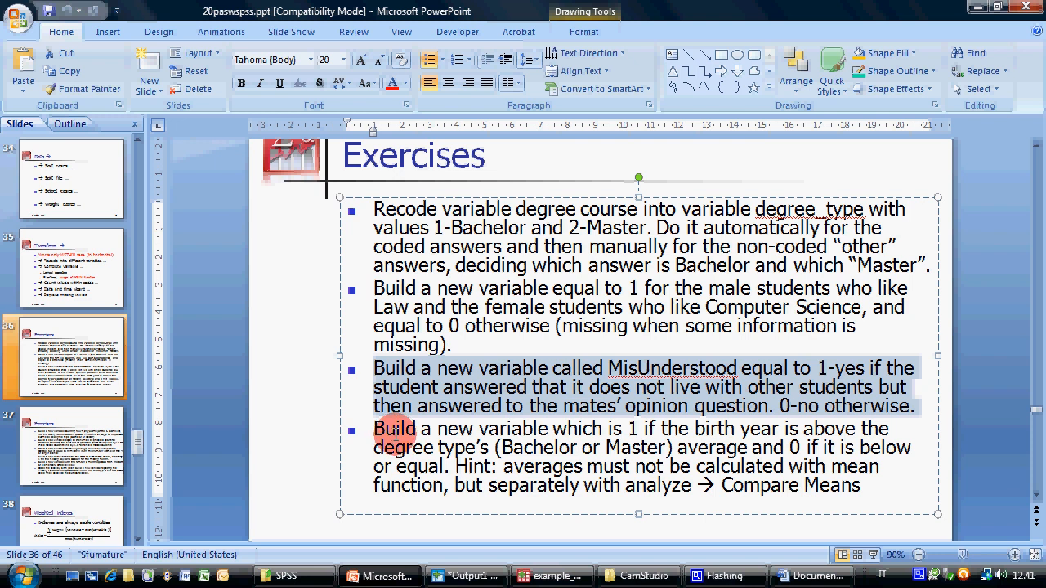
pyautogui.moveTo(396, 433); pyautogui.dragTo(852, 489)
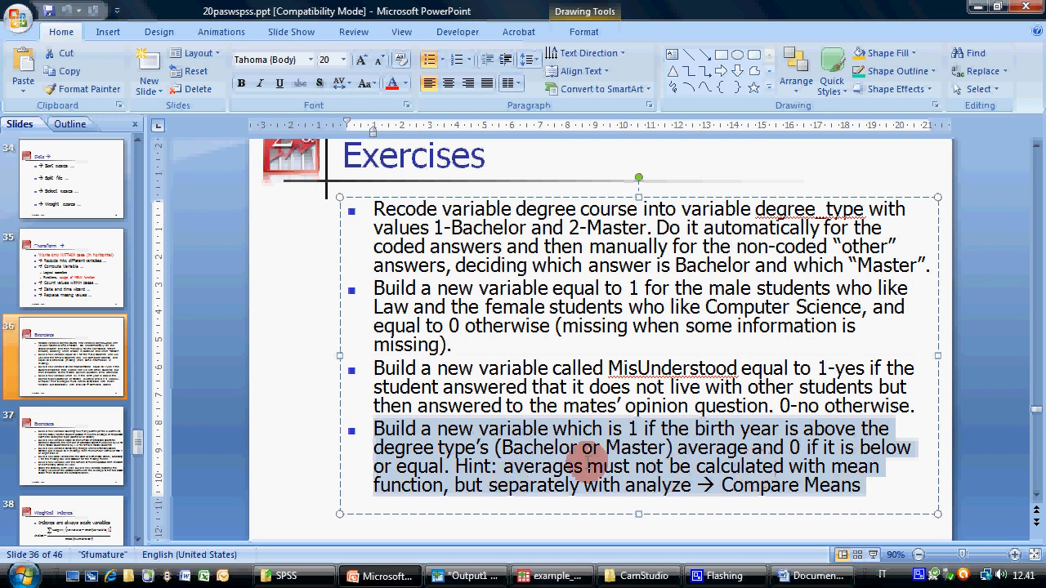
pyautogui.click(32, 445)
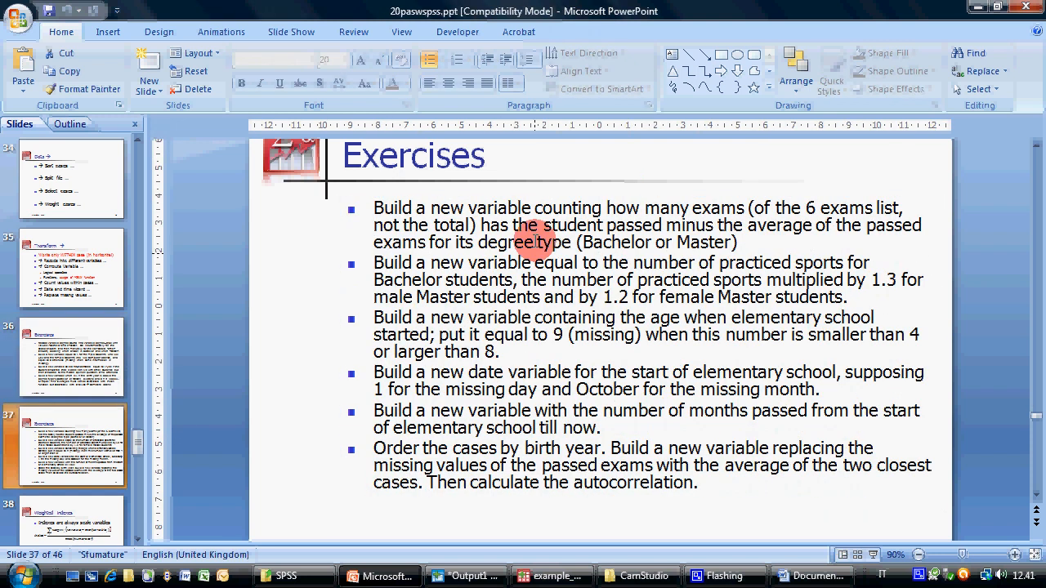
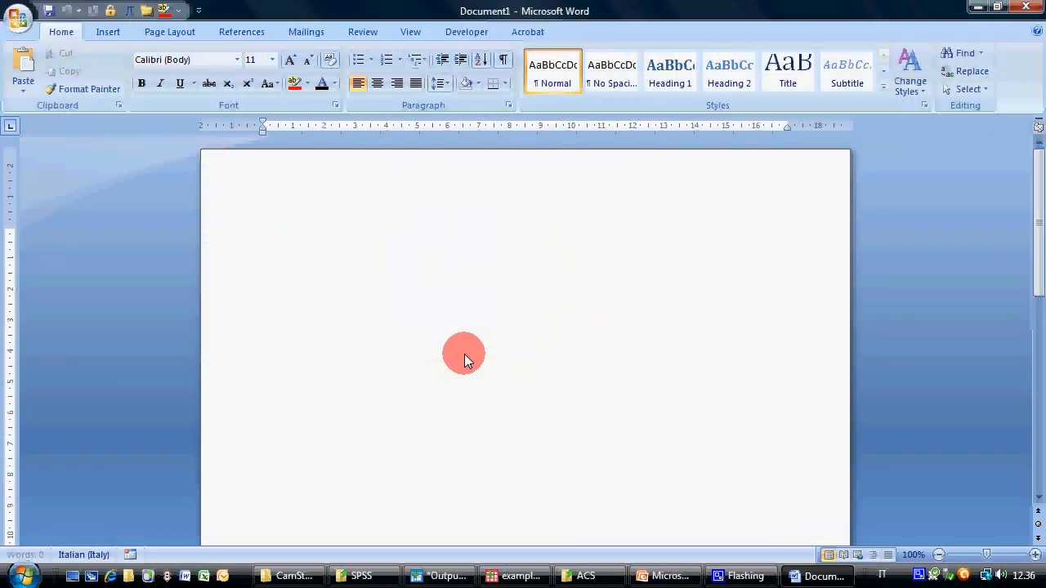
# Write "build an index from 0 to 1" in the blank Word document and enlarge the text to 22 pt
pyautogui.write('build an index from 0 to 1')
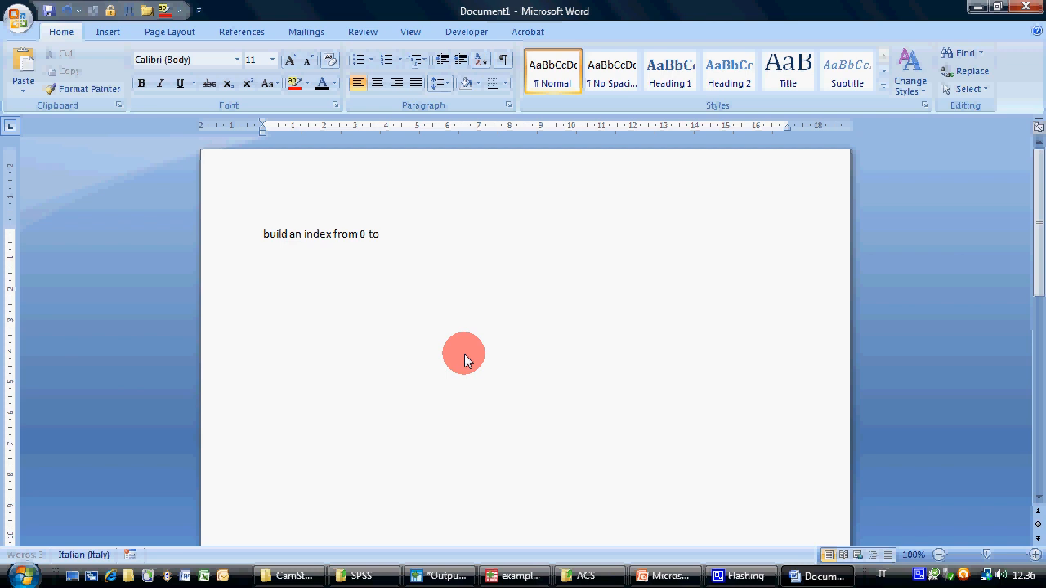
pyautogui.click(295, 61)
pyautogui.click(295, 61)
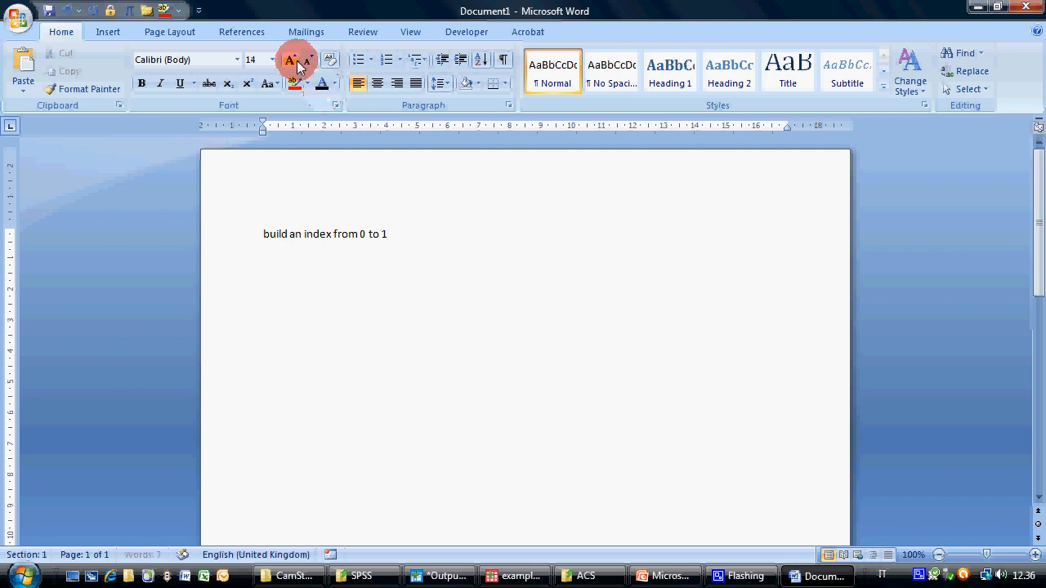
pyautogui.click(295, 61)
pyautogui.click(296, 62)
pyautogui.click(296, 61)
pyautogui.click(295, 61)
pyautogui.hotkey('ctrl', 'a')
pyautogui.click(291, 60)
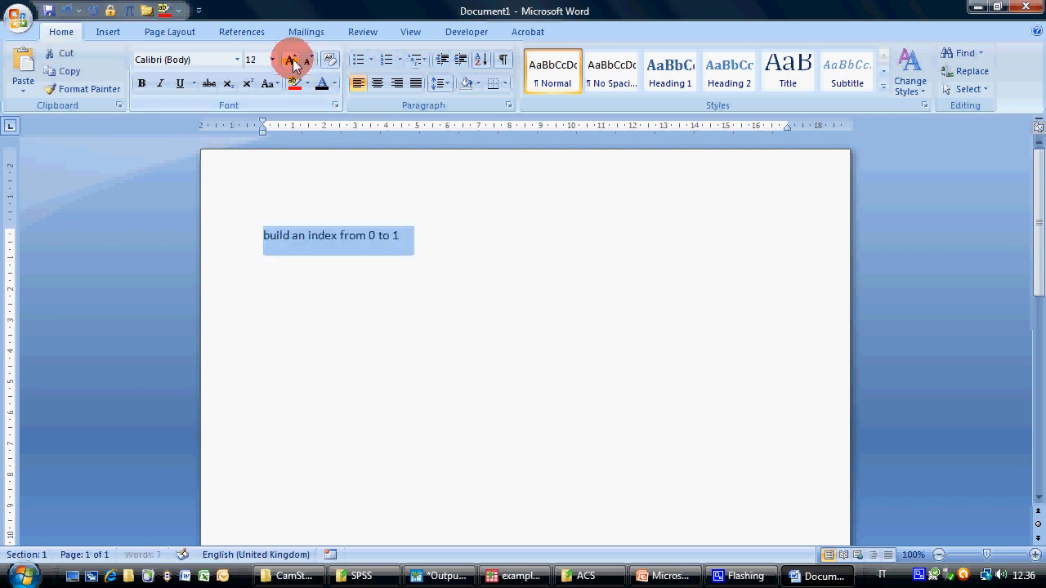
pyautogui.click(292, 61)
pyautogui.click(291, 61)
pyautogui.click(291, 60)
pyautogui.click(291, 60)
pyautogui.click(292, 61)
pyautogui.click(622, 240)
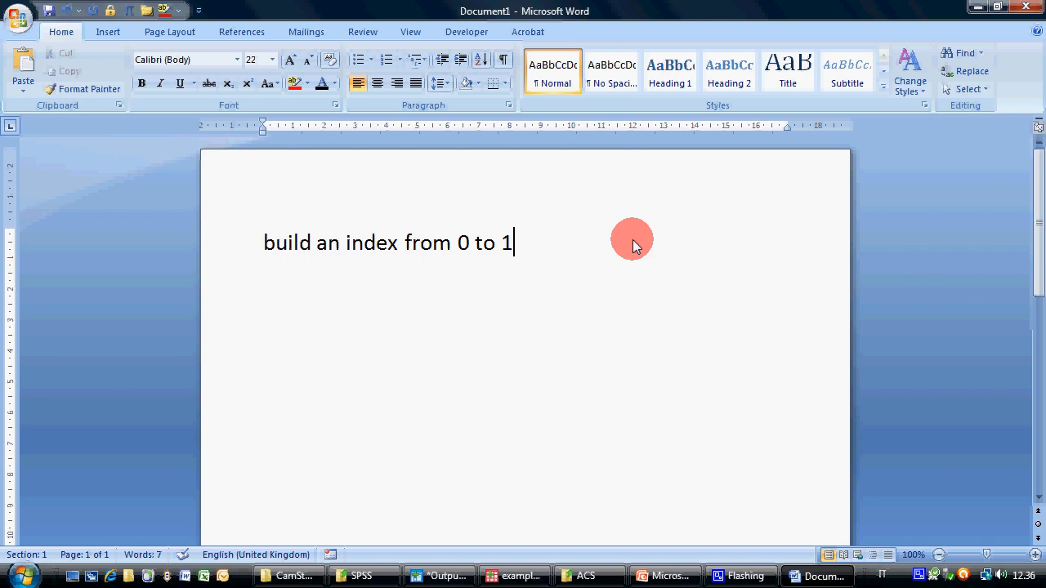
# Complete the heading line with "including these variables:" and begin a new line below it
pyautogui.write('con')
pyautogui.press('BackSpace')
pyautogui.press('BackSpace')
pyautogui.press('BackSpace')
pyautogui.write('including these')
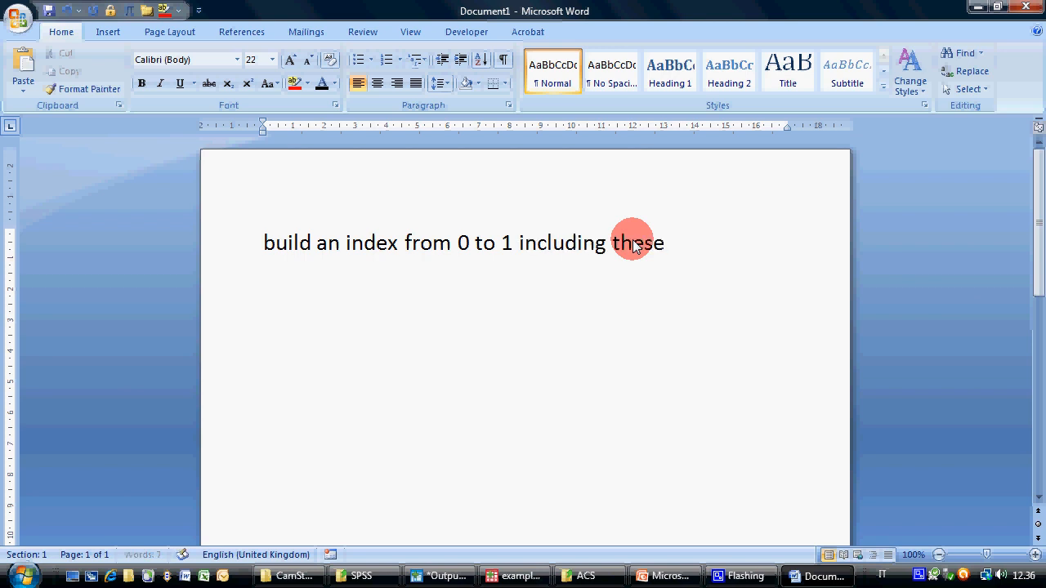
pyautogui.write(' variables:')
pyautogui.press('Return')
# Add the dashed list item "playing football with weight of 3" and reduce its font size to 24
pyautogui.write('- ')
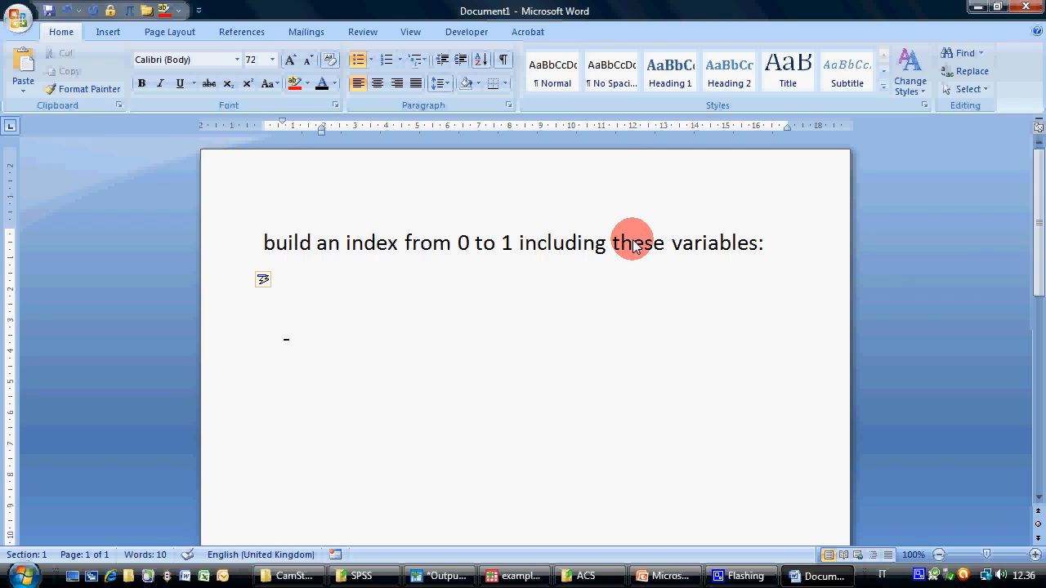
pyautogui.write('playin')
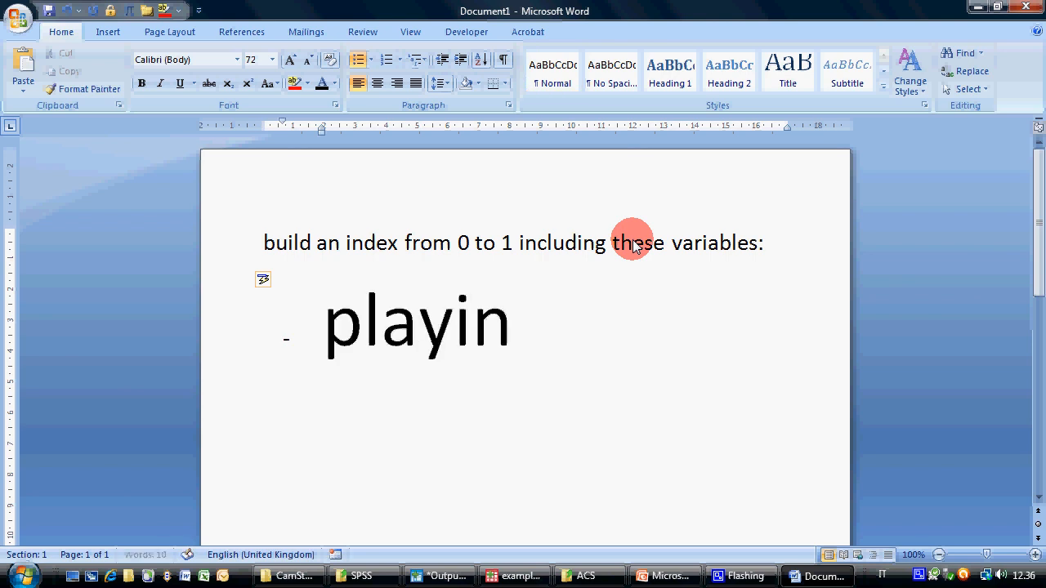
pyautogui.write('g foot')
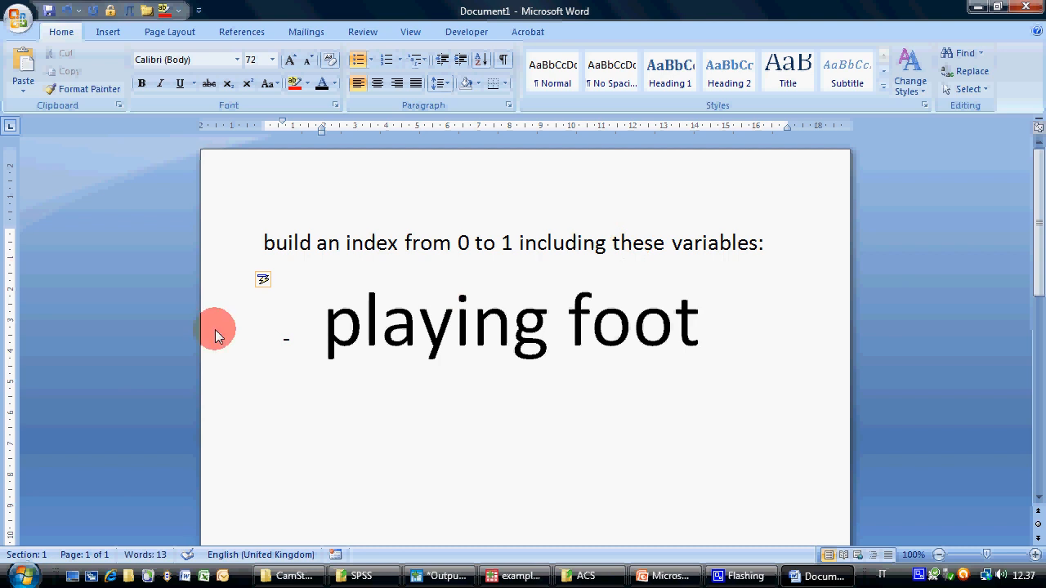
pyautogui.click(215, 329)
pyautogui.click(308, 60)
pyautogui.click(308, 60)
pyautogui.click(308, 60)
pyautogui.click(511, 296)
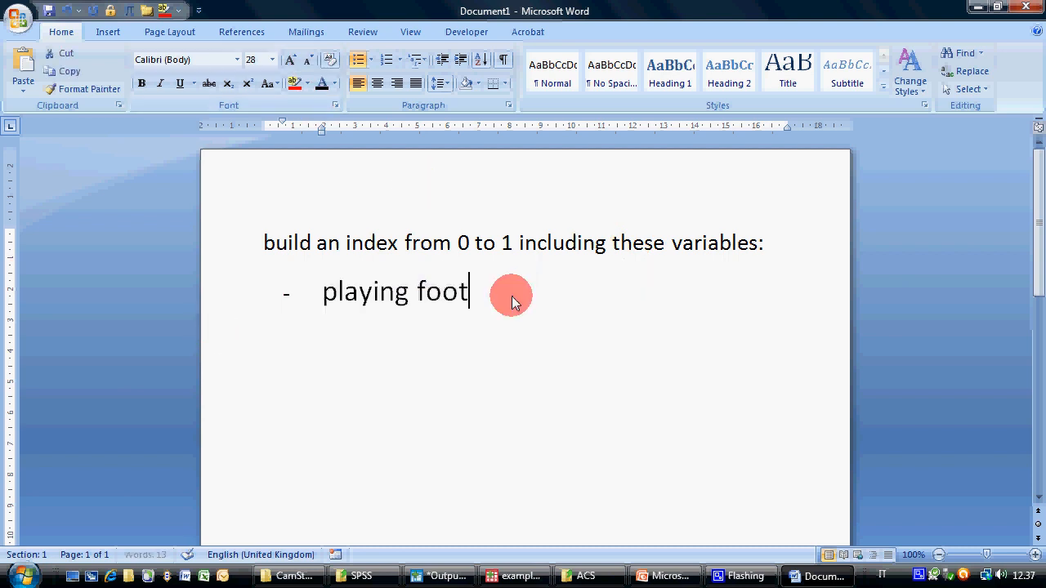
pyautogui.write('ball with')
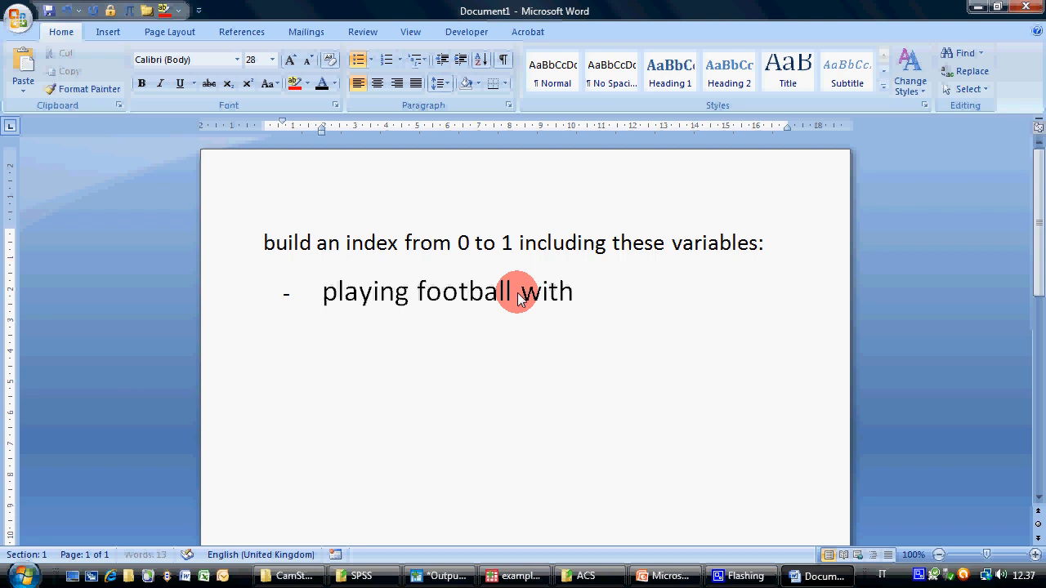
pyautogui.click(234, 289)
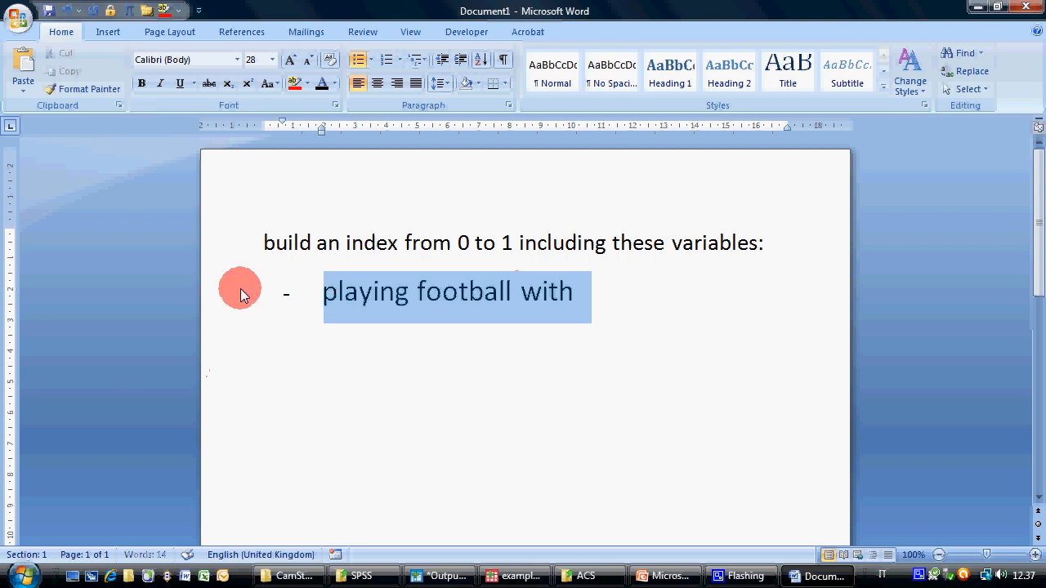
pyautogui.click(315, 62)
pyautogui.click(577, 285)
pyautogui.write('wei')
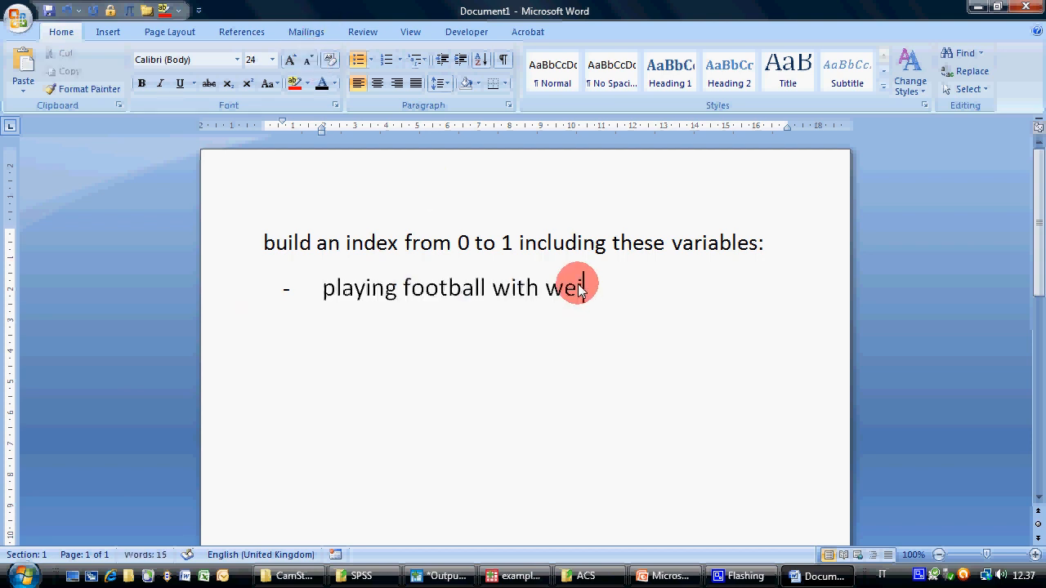
pyautogui.write('ght of 3')
pyautogui.press('Return')
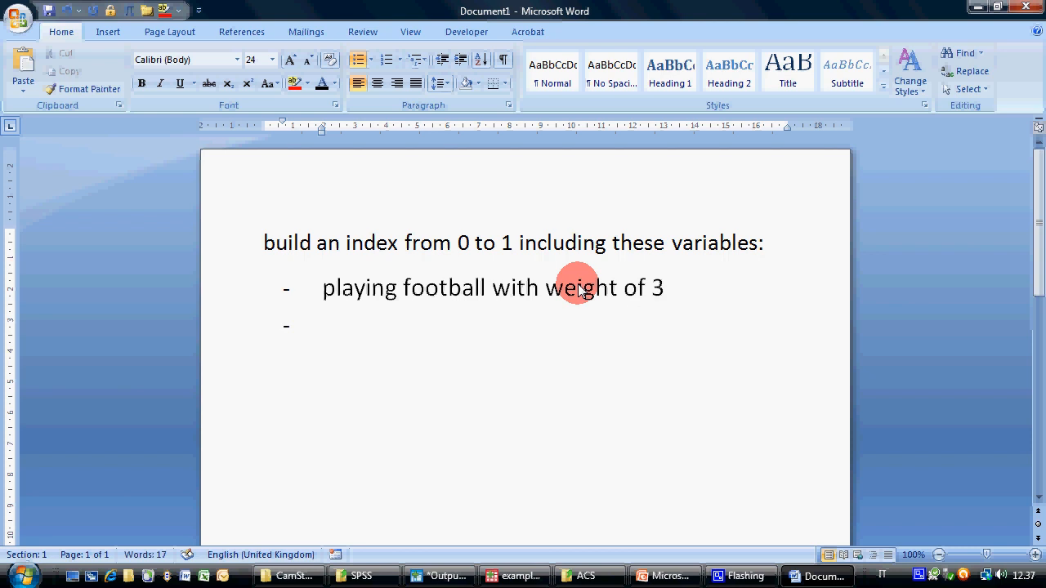
# Add the list item "playing basket with weight of 2"
pyautogui.write('playing b')
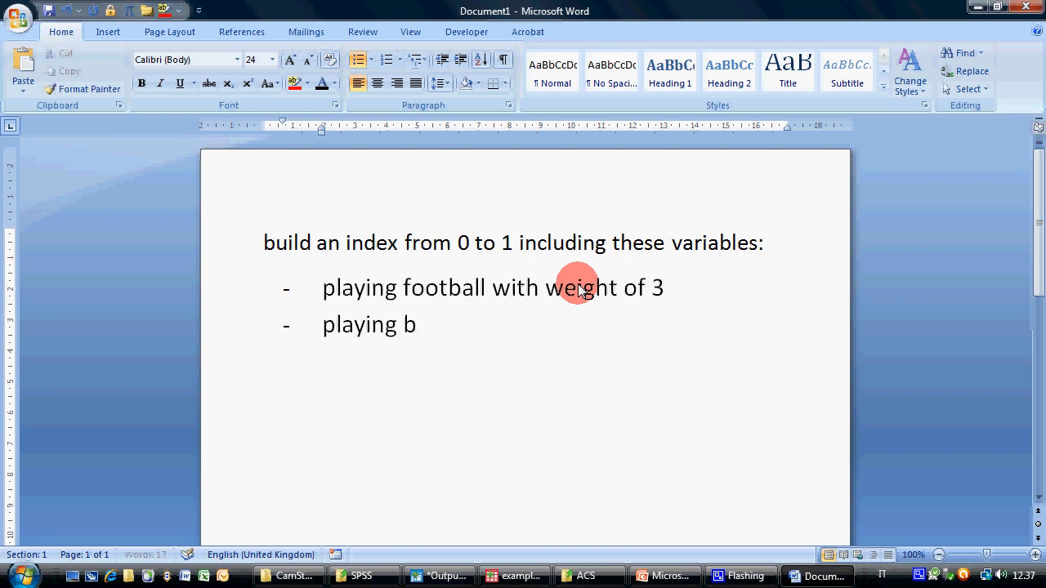
pyautogui.write('asket with we')
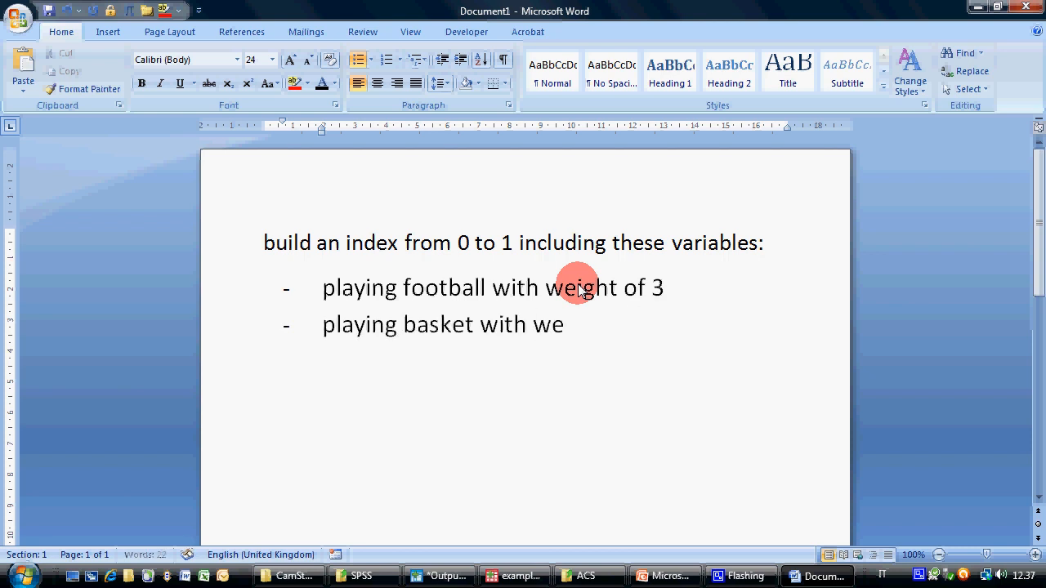
pyautogui.write('ight of 2')
pyautogui.press('Return')
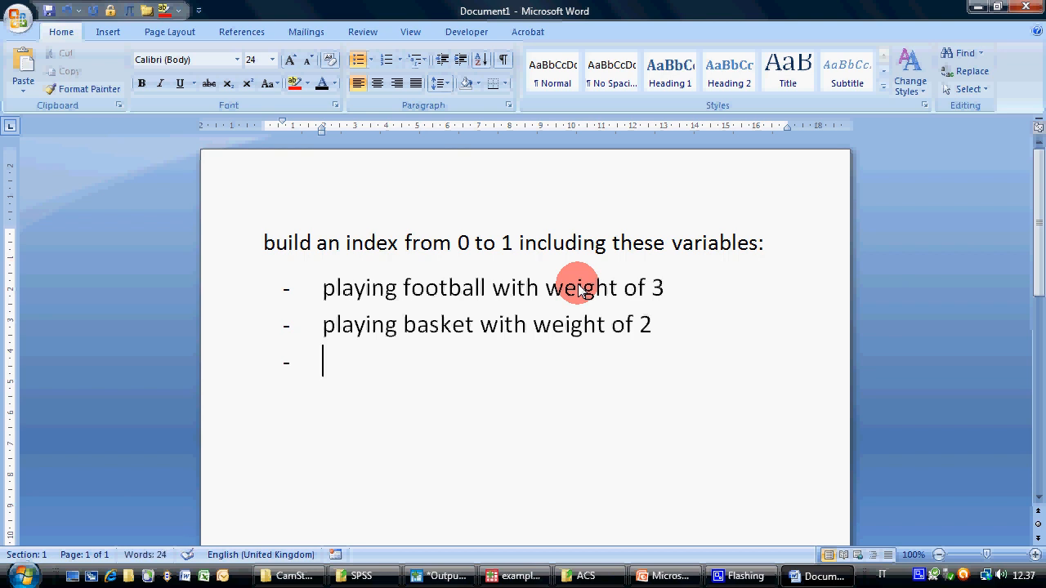
# Add the list item "number of passed exams with weight 0.1"
pyautogui.write('number of pa')
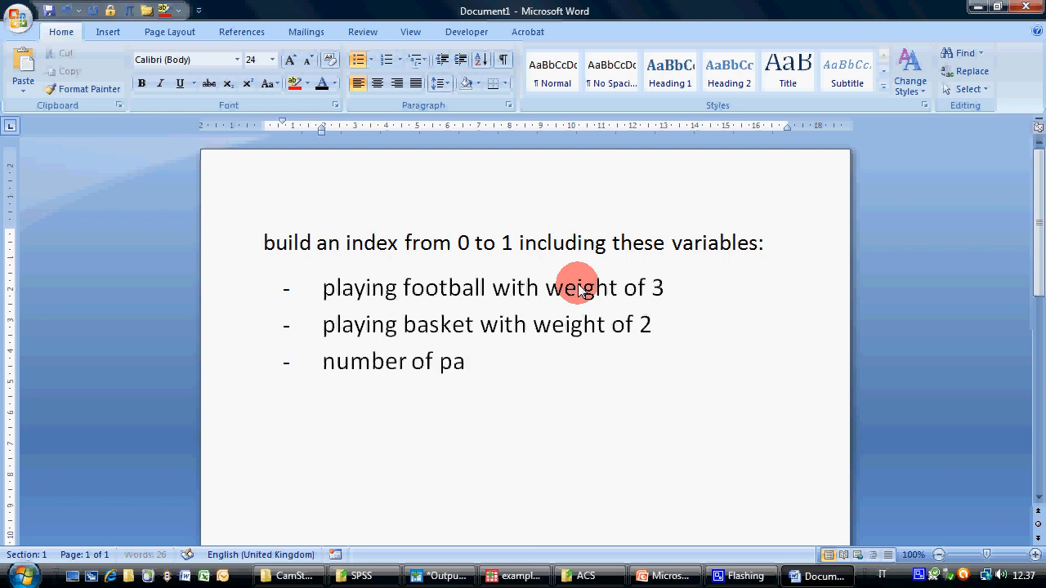
pyautogui.write('ssed exams wit')
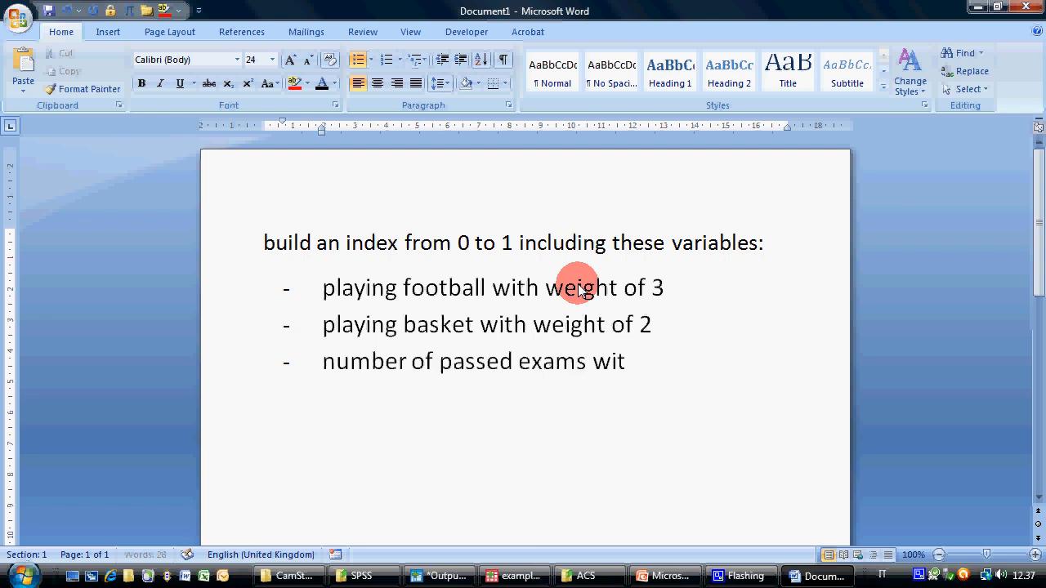
pyautogui.write('h weight o')
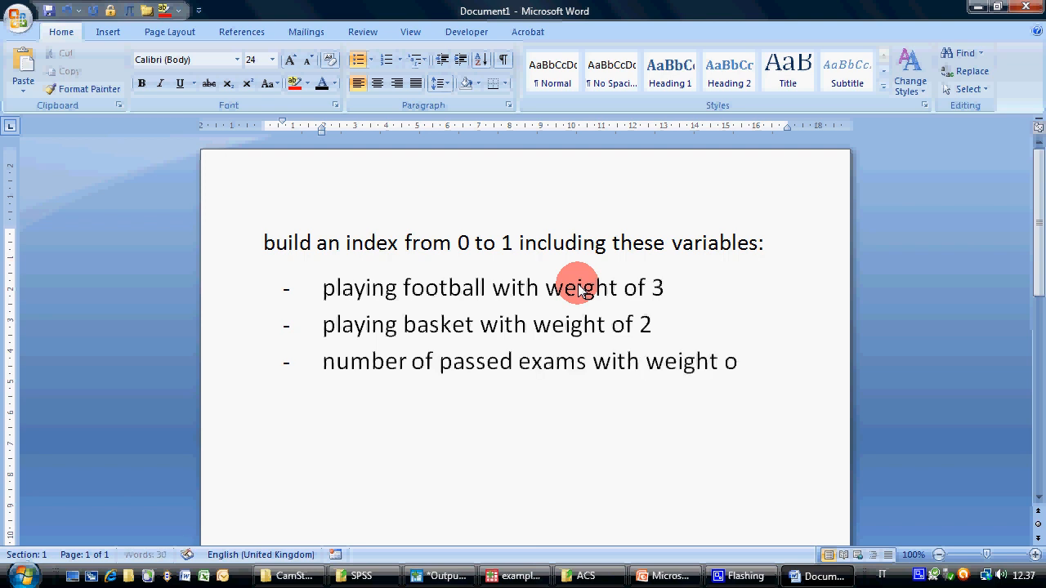
pyautogui.press('BackSpace')
pyautogui.write('0.1')
pyautogui.hotkey('shift', 'Left')
pyautogui.hotkey('shift', 'Left')
pyautogui.hotkey('shift', 'Left')
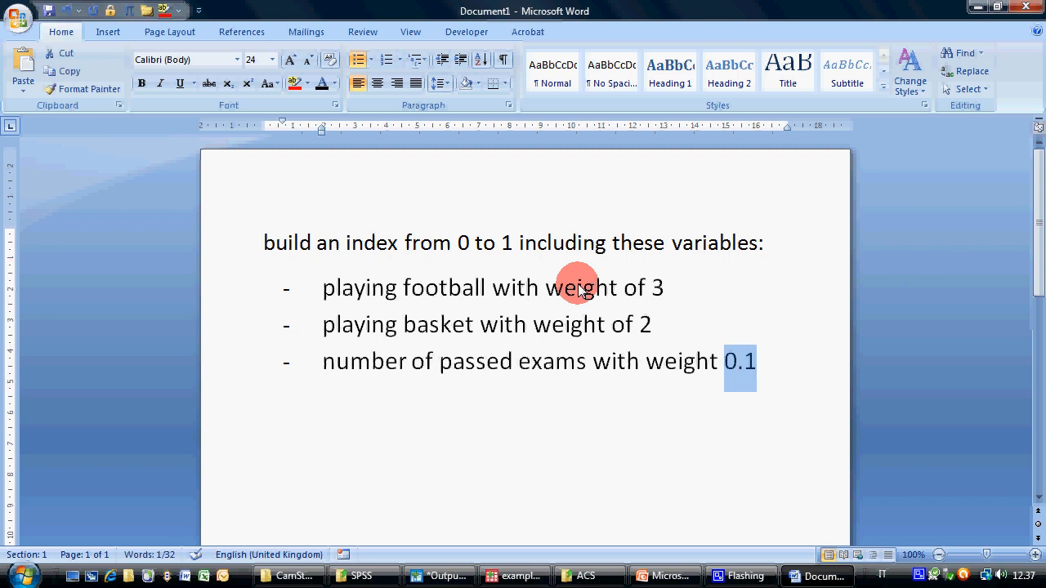
pyautogui.press('End')
pyautogui.press('Return')
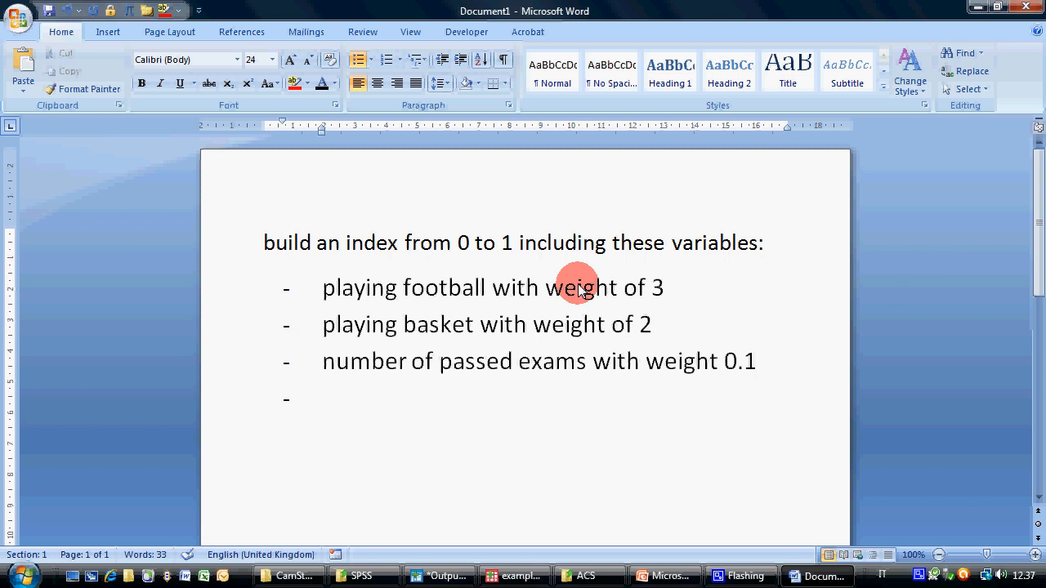
# Add the list item "university grade with weight 1" and end the dashed list
pyautogui.write('university')
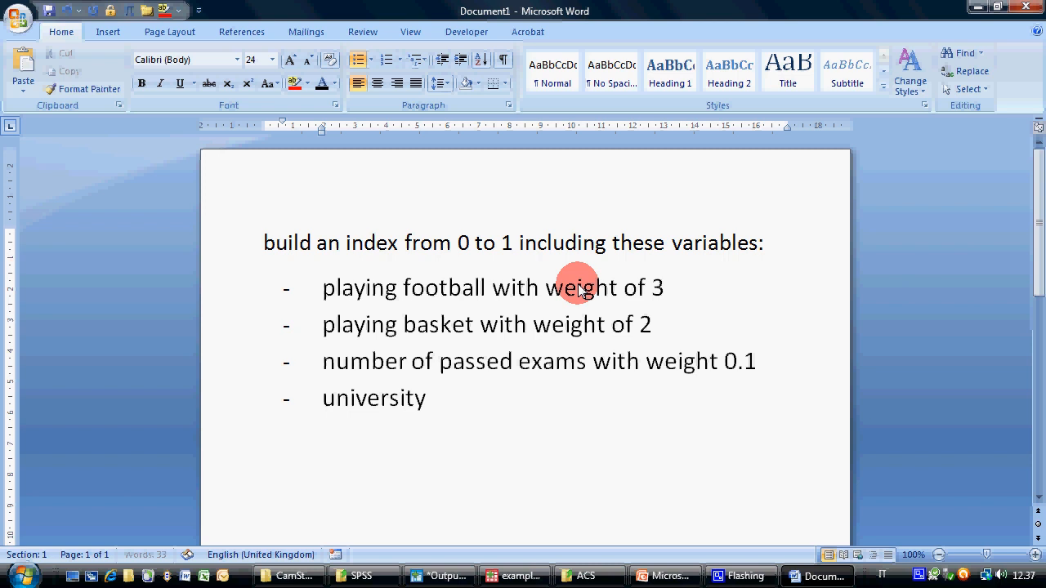
pyautogui.write(' grade with wei')
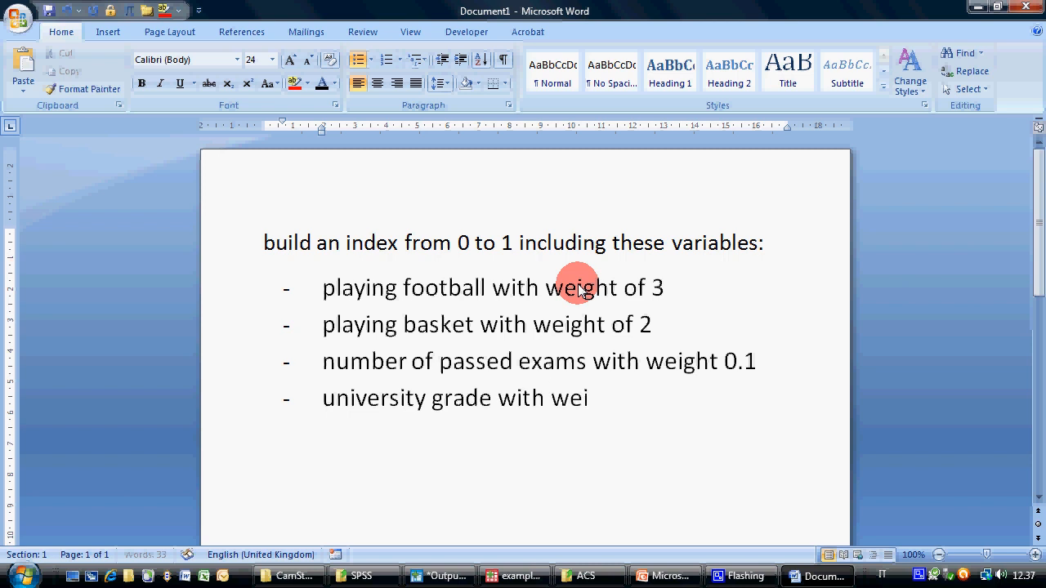
pyautogui.write('ght of 1')
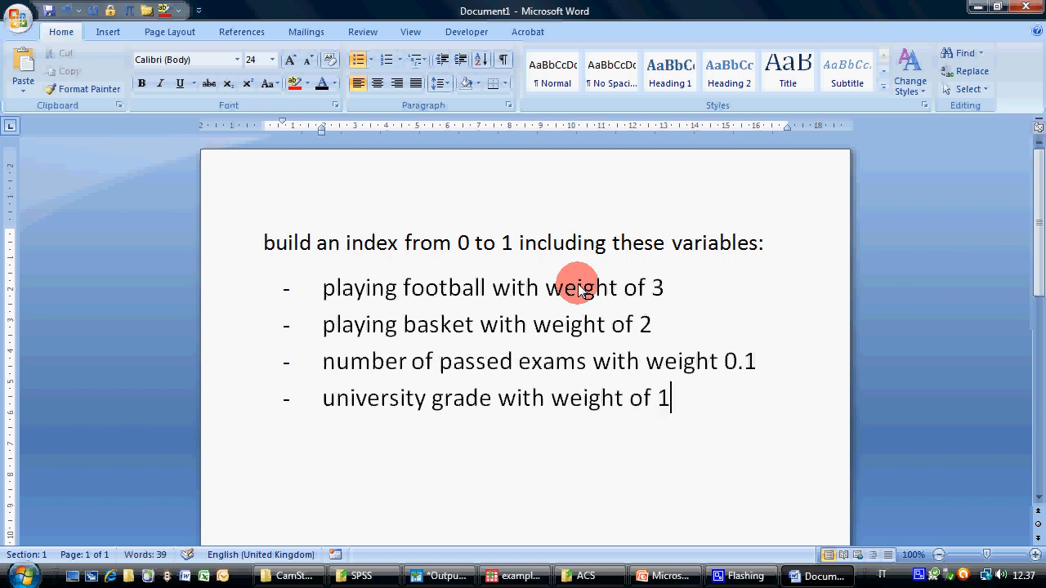
pyautogui.press('Left')
pyautogui.press('BackSpace')
pyautogui.press('BackSpace')
pyautogui.press('BackSpace')
pyautogui.press('End')
pyautogui.press('Return')
pyautogui.press('Return')
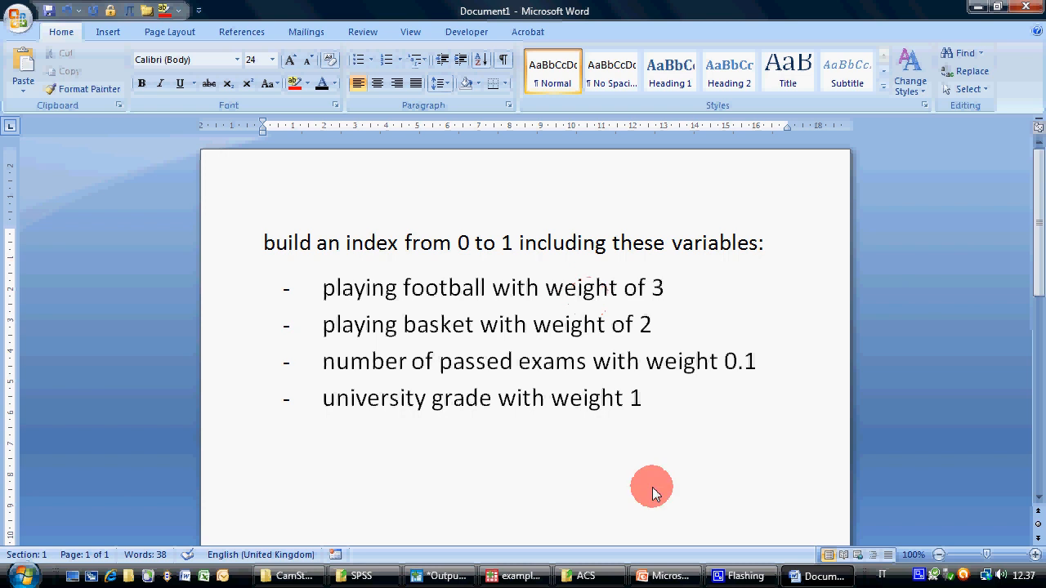
# Switch to the PASW Data Editor and start computing a variable with the target name index1
pyautogui.click(515, 576)
pyautogui.click(159, 26)
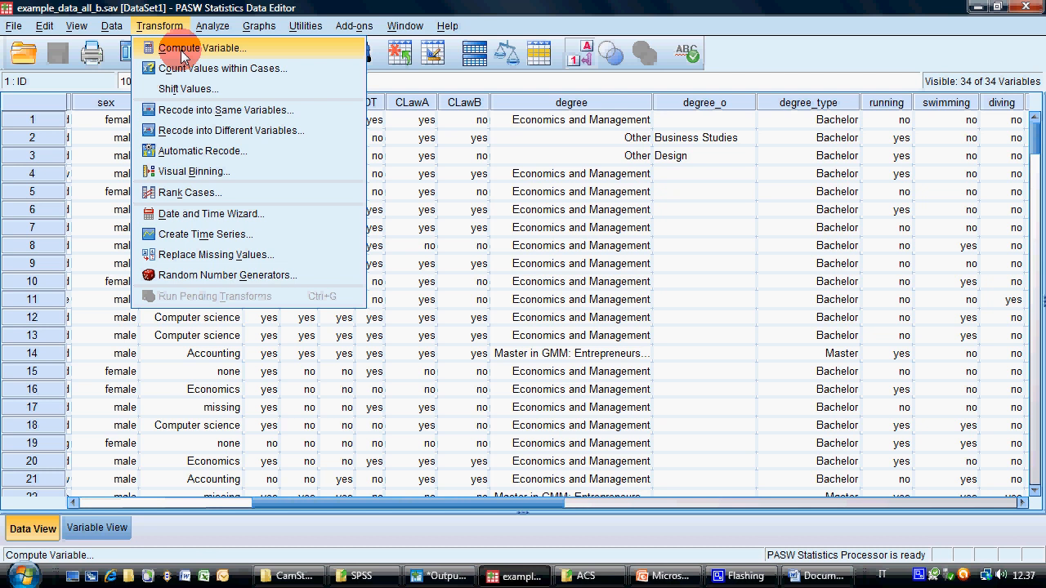
pyautogui.click(182, 55)
pyautogui.write('in')
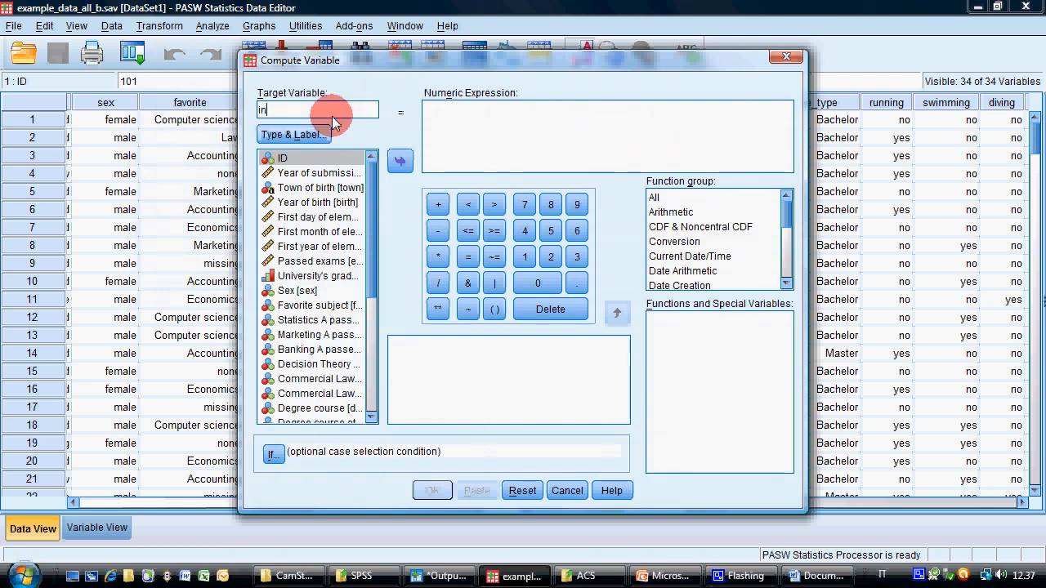
pyautogui.write('dex1')
pyautogui.click(500, 132)
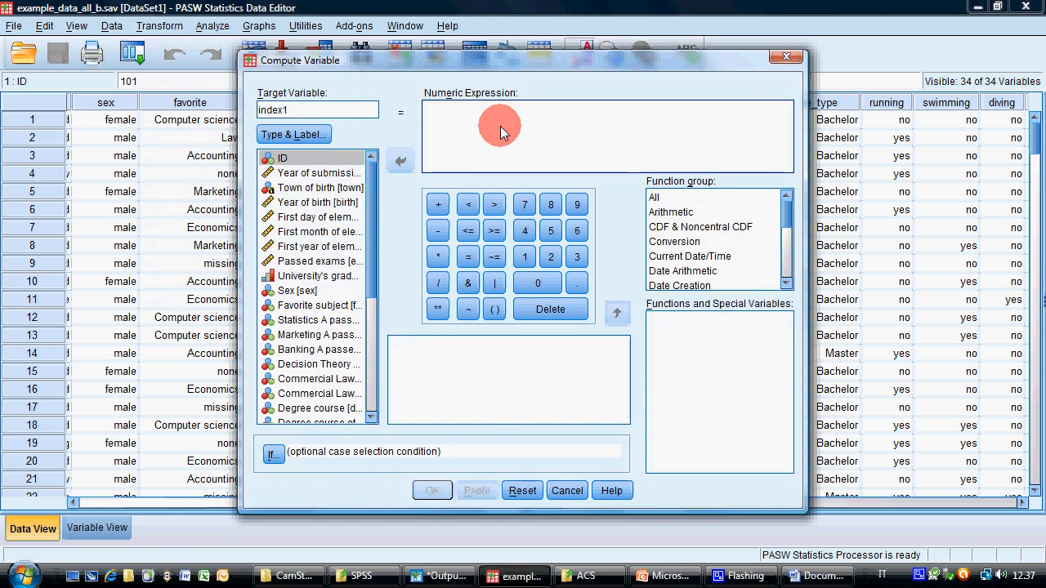
# Begin the numeric expression for index1 with the weighted football term "( 3 * ( football - 0 )", checking the weight in the Word document
pyautogui.write('(')
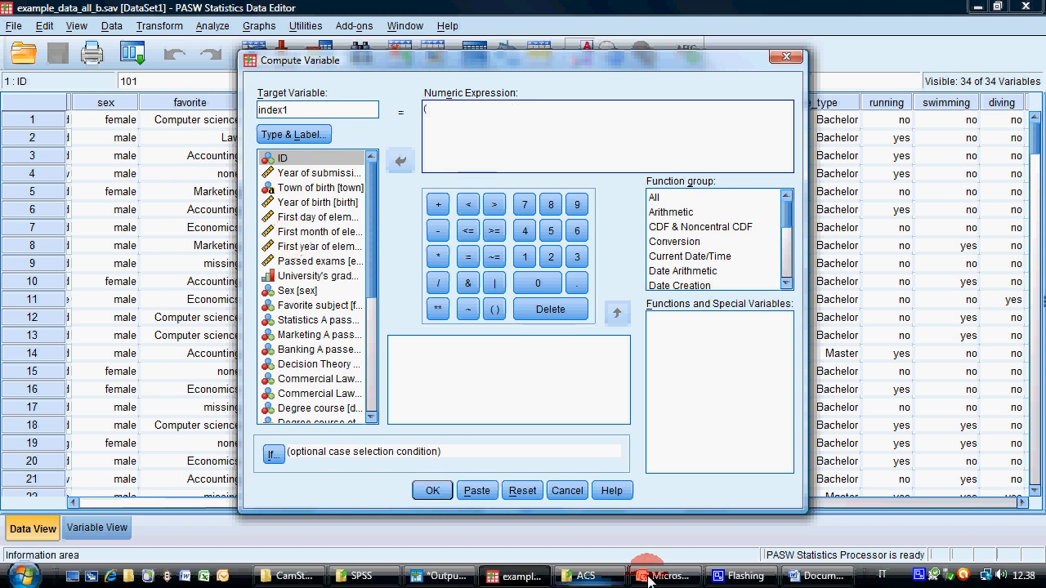
pyautogui.click(807, 577)
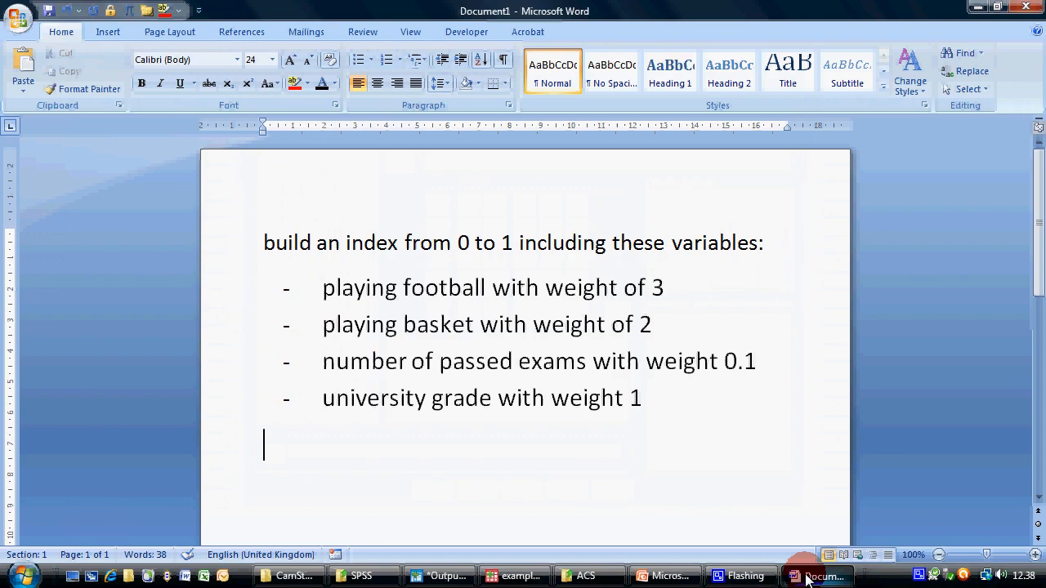
pyautogui.click(523, 576)
pyautogui.write('3*')
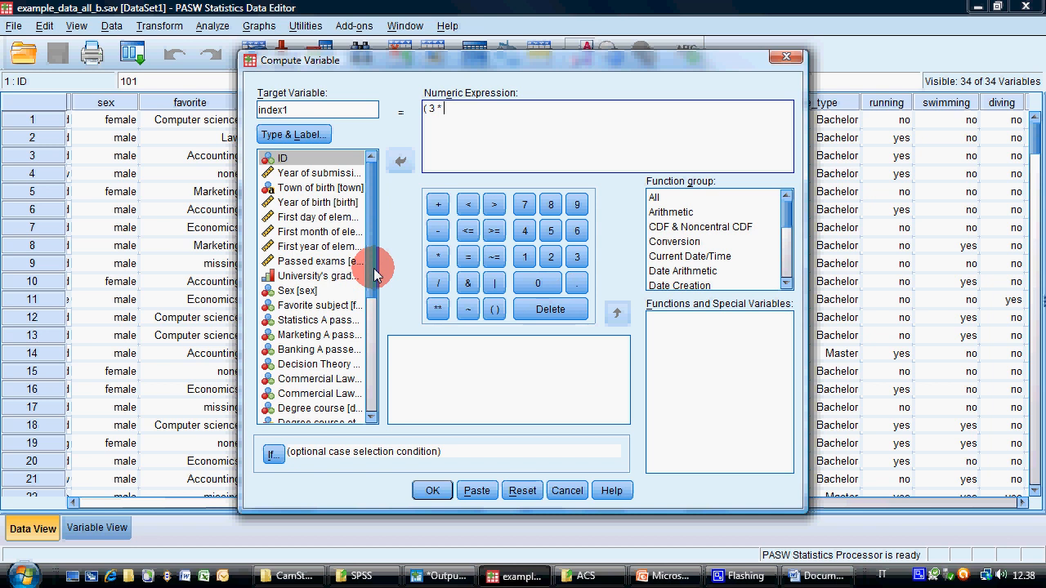
pyautogui.moveTo(374, 263); pyautogui.dragTo(373, 287)
pyautogui.write('(')
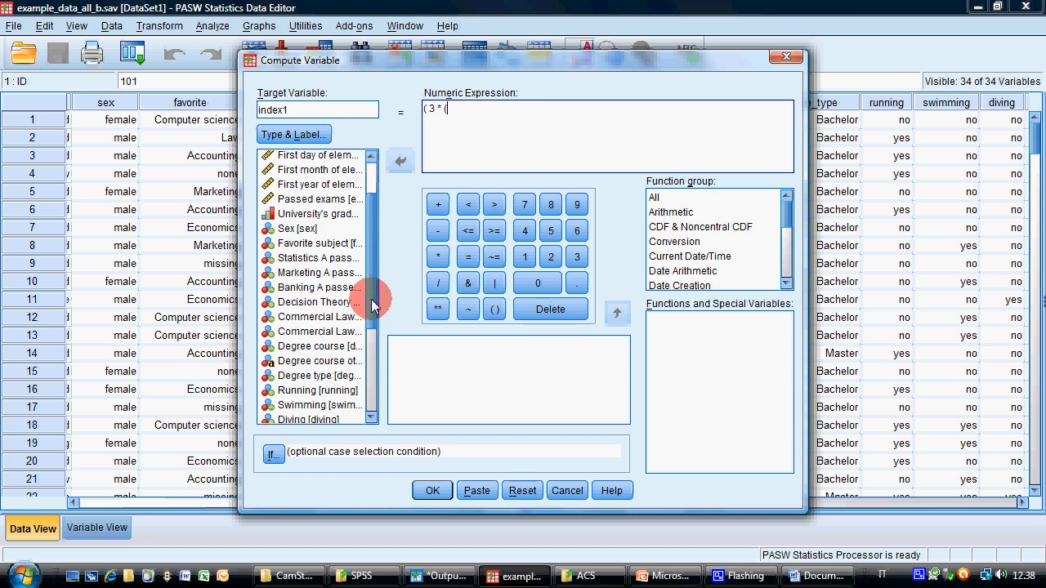
pyautogui.scroll(-3, 376, 299)
pyautogui.click(359, 346)
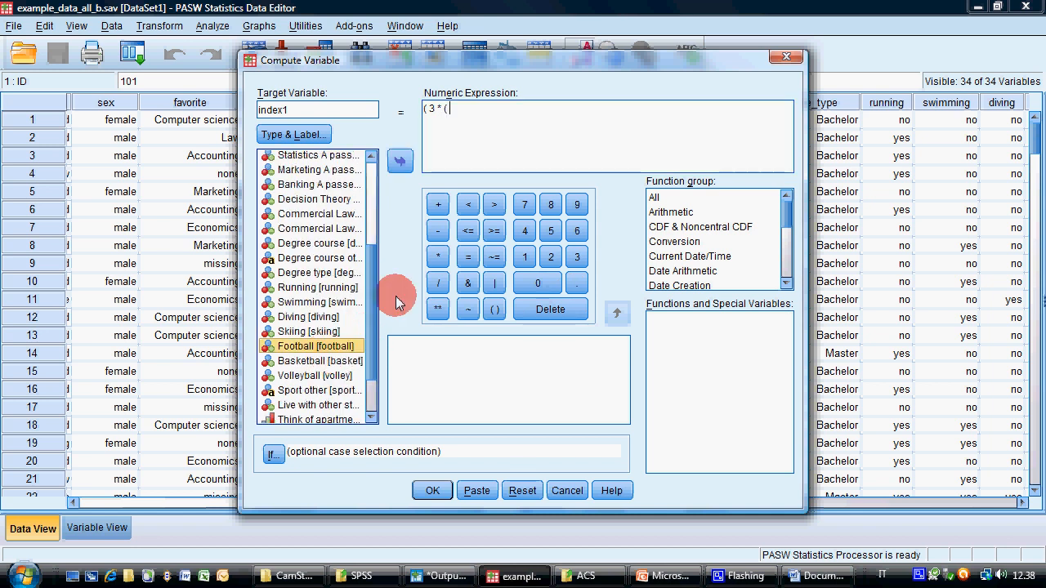
pyautogui.click(400, 161)
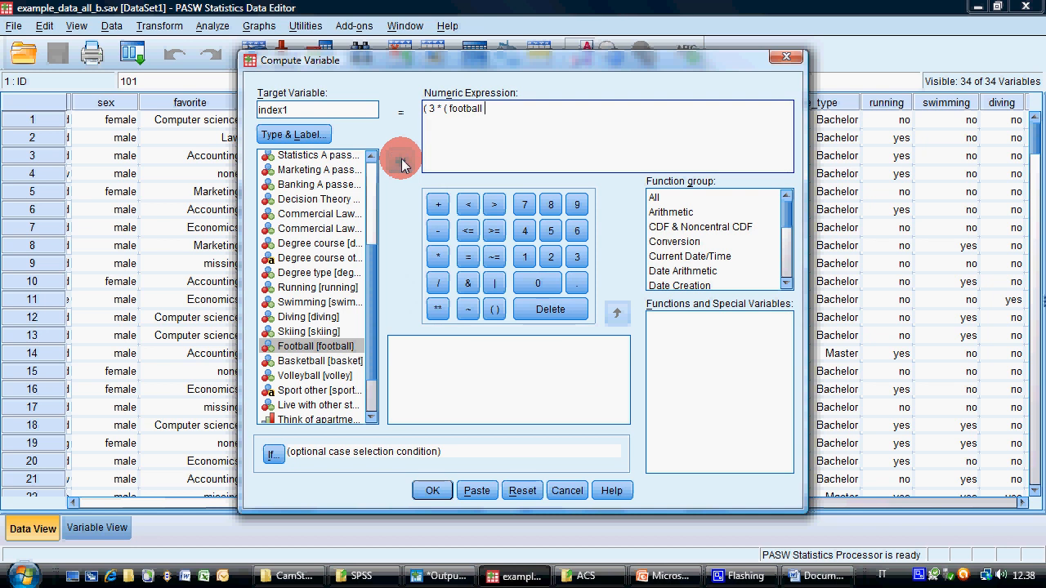
pyautogui.write('- 0 )')
# Append the weighted basketball term "+ 2 * ( basket - 0 )" to the numeric expression
pyautogui.write('+ 2 * (')
pyautogui.click(316, 346)
pyautogui.click(327, 365)
pyautogui.click(399, 164)
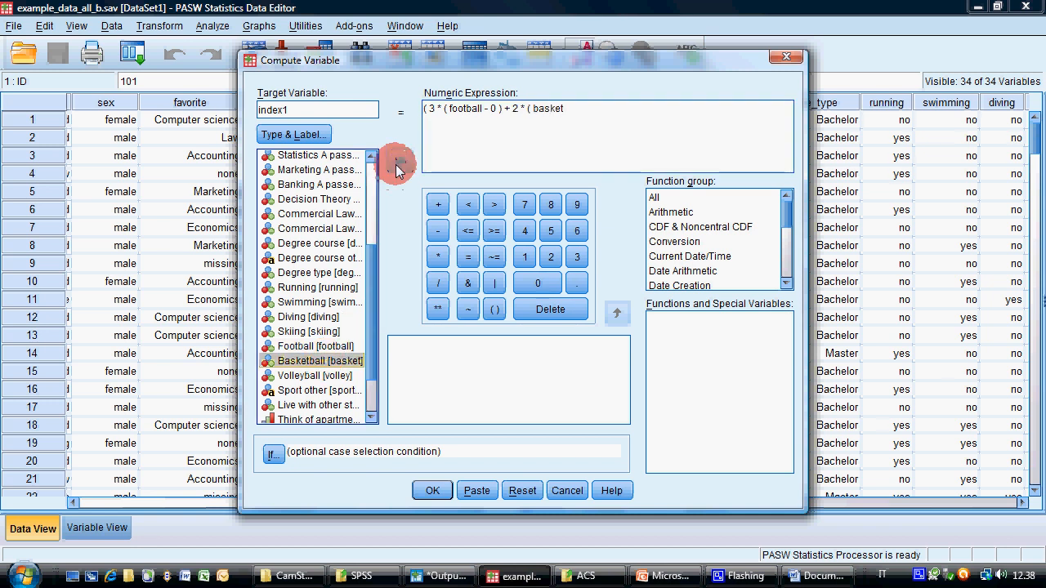
pyautogui.write('- 0 )')
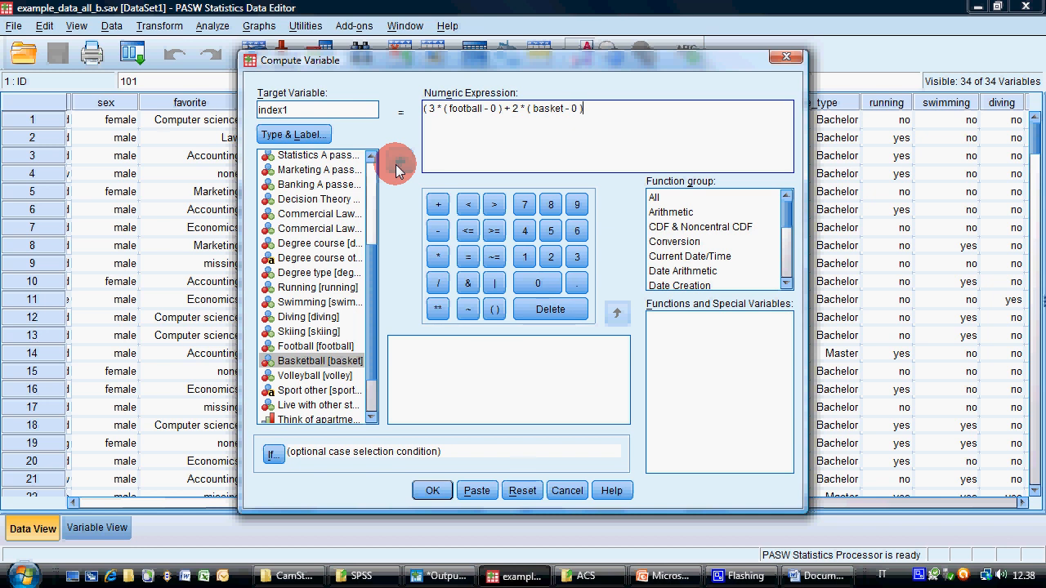
pyautogui.write(' + 0.1 *')
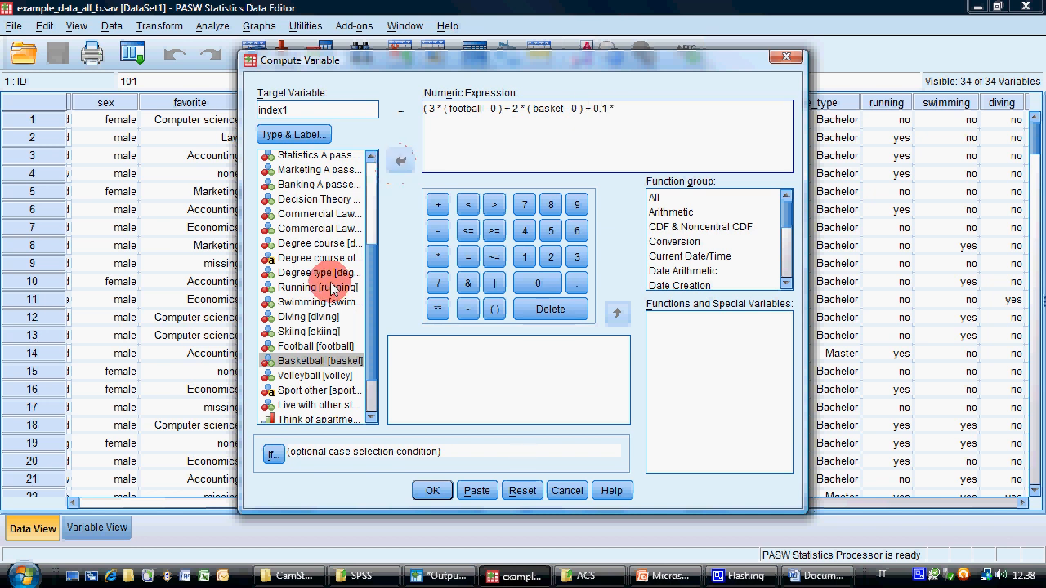
# Append the weighted passed-exams term "+ 0.1 * ( exams - 0 )" followed by a plus sign to the numeric expression
pyautogui.scroll(3, 378, 250)
pyautogui.scroll(1, 379, 245)
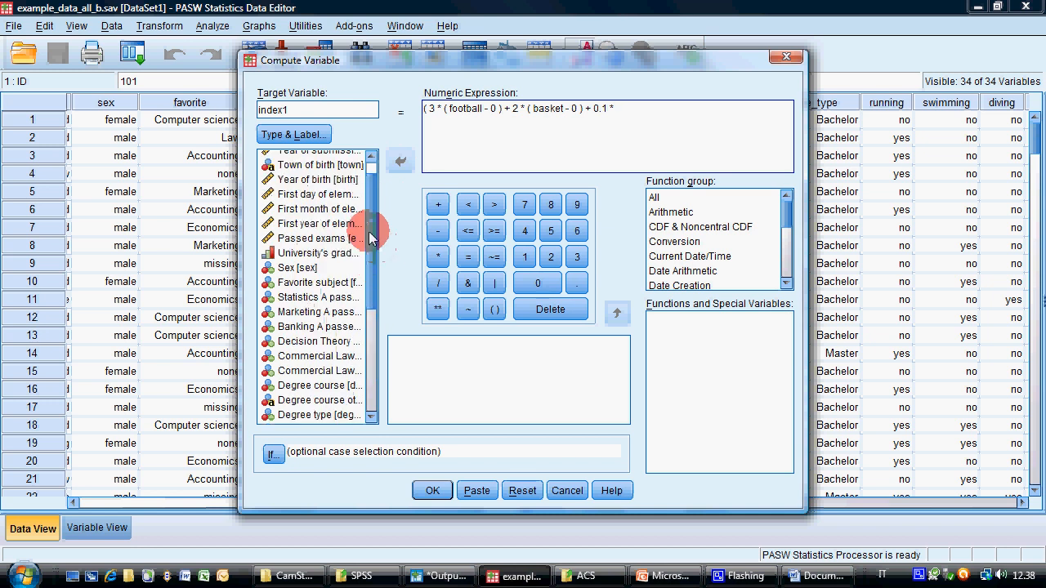
pyautogui.click(359, 238)
pyautogui.click(401, 161)
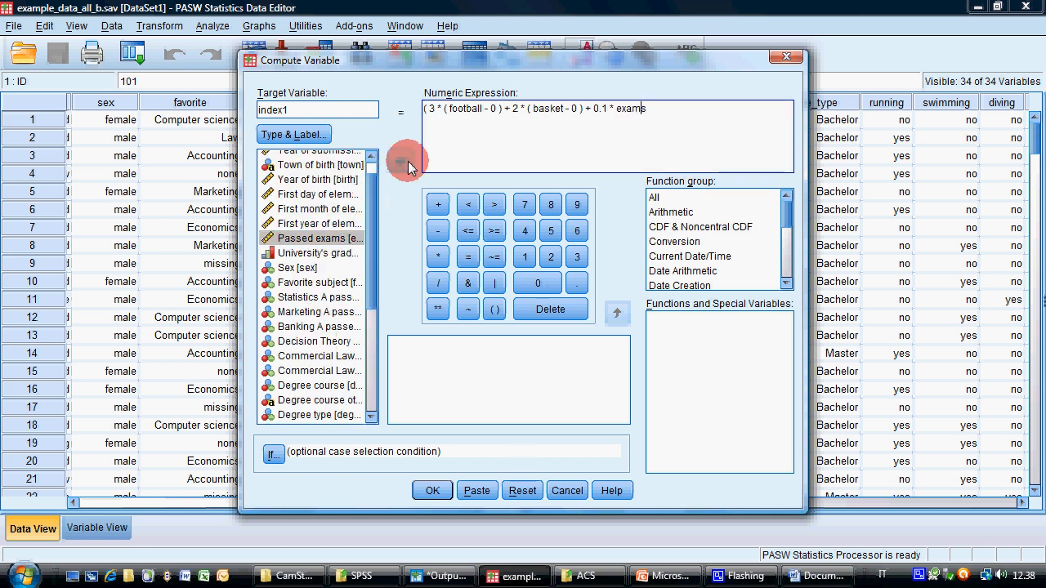
pyautogui.write('( exams ')
pyautogui.write('-')
pyautogui.write(' 0 ) +')
pyautogui.write(' (')
# Add the weighted university grade term "1 * ( univ_gr - 1 )" to the numeric expression
pyautogui.press('BackSpace')
pyautogui.write('1 * (')
pyautogui.click(339, 252)
pyautogui.click(406, 159)
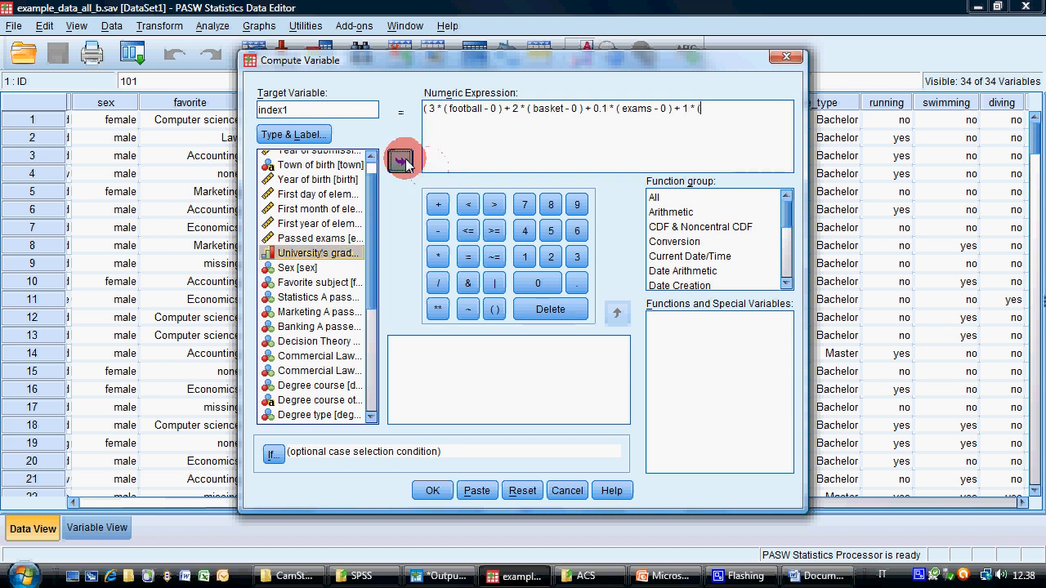
pyautogui.write('- 1')
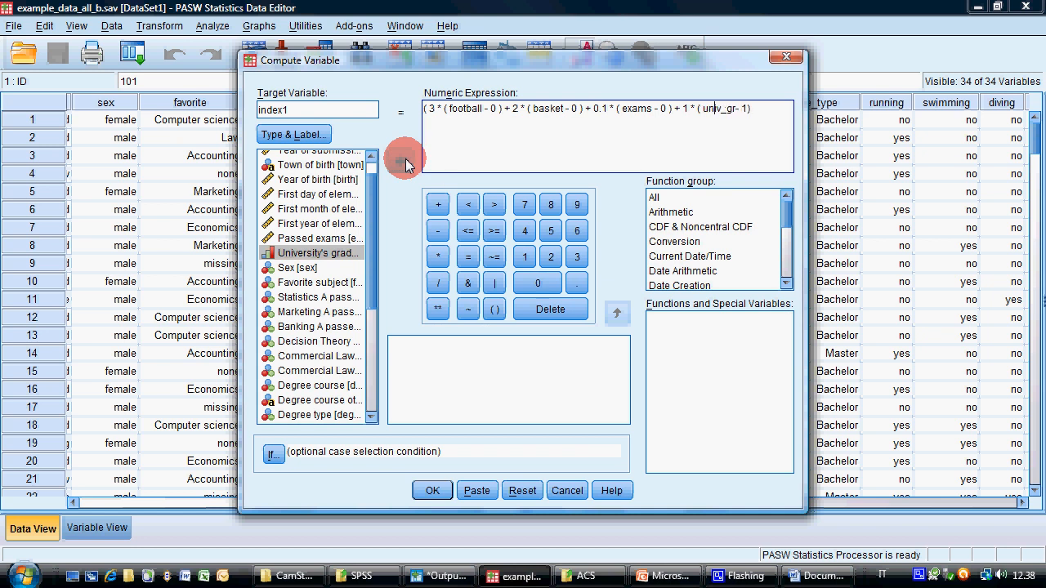
pyautogui.press('Right')
# Close the numerator with a final parenthesis and append the division sign "/" after it
pyautogui.press('Right')
pyautogui.press('Right')
pyautogui.press('Right')
pyautogui.write(')')
pyautogui.hotkey('ctrl', 'a')
pyautogui.press('Right')
pyautogui.write('/')
pyautogui.moveTo(700, 111); pyautogui.dragTo(751, 111)
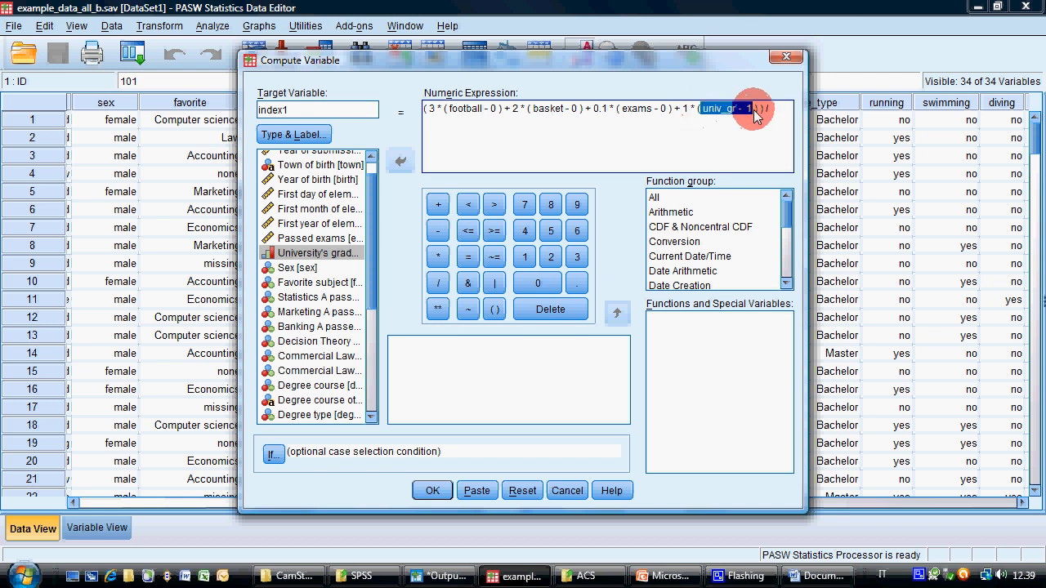
pyautogui.click(782, 109)
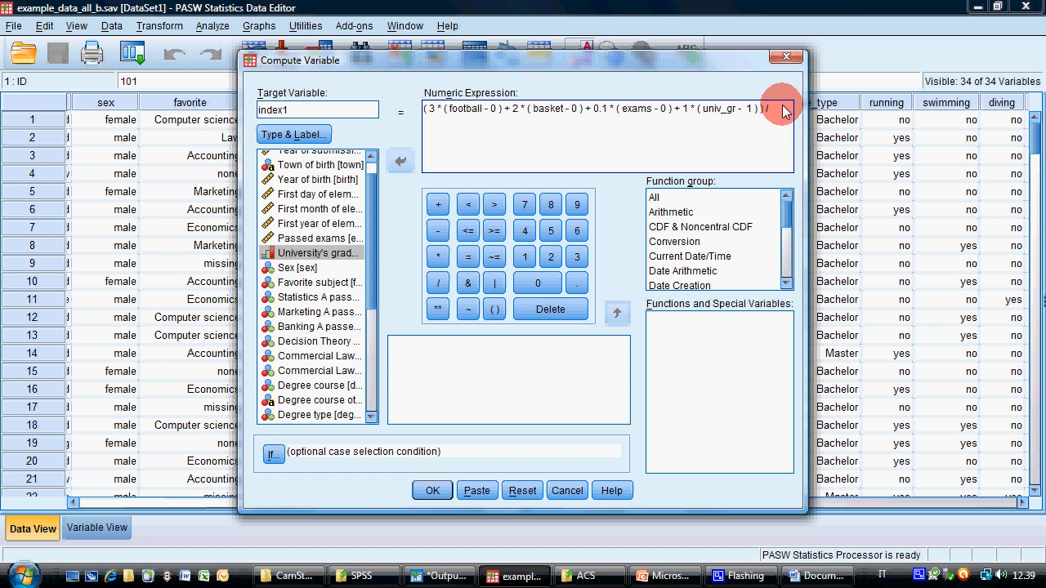
pyautogui.click(18, 575)
pyautogui.click(49, 181)
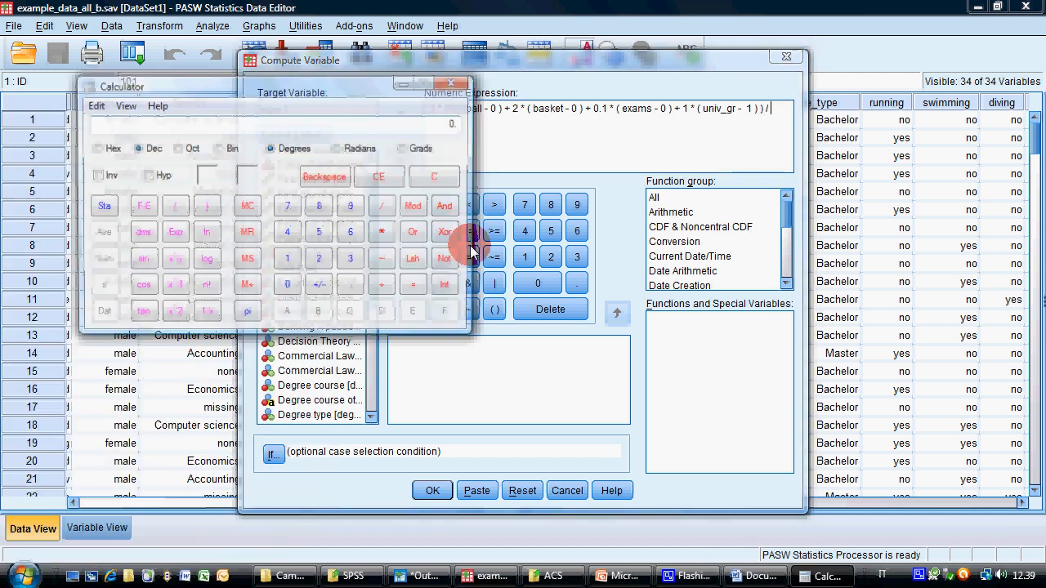
pyautogui.moveTo(282, 87); pyautogui.dragTo(489, 250)
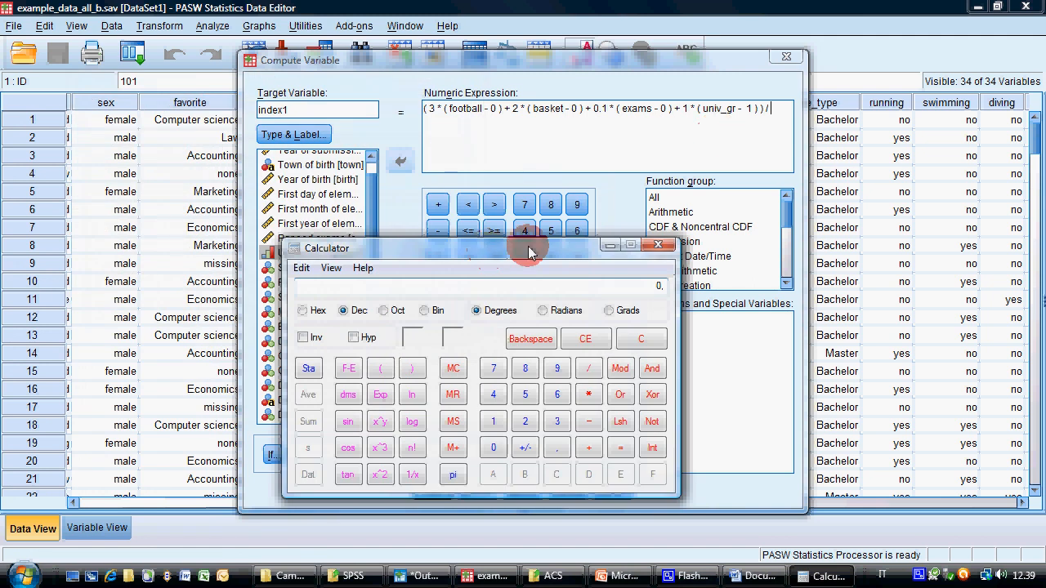
pyautogui.click(682, 241)
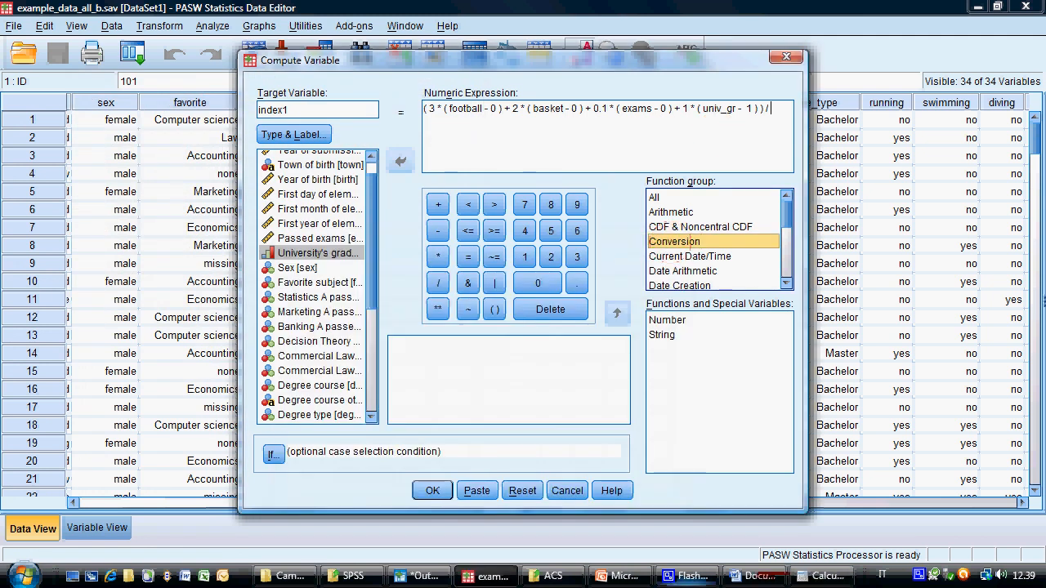
pyautogui.click(823, 576)
pyautogui.click(658, 243)
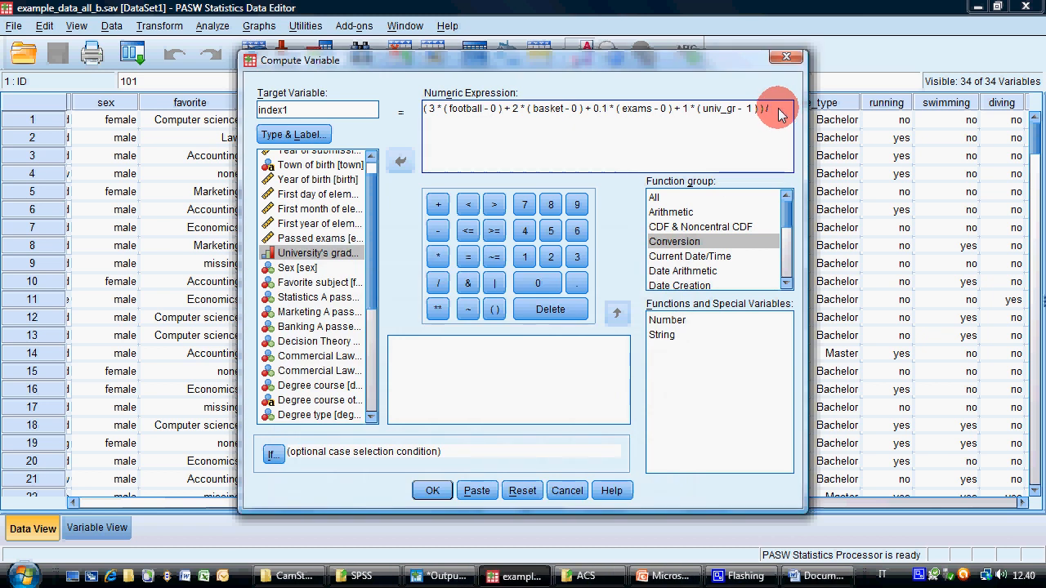
# Begin the denominator with the maximum football and basketball contributions, "( 3 * 1 + 2 * 1"
pyautogui.write('( 3')
pyautogui.write(' e')
pyautogui.press('BackSpace')
pyautogui.write('*')
pyautogui.write(' 1')
pyautogui.write(' +')
pyautogui.write(' 2')
pyautogui.write(' * 1')
pyautogui.write(' + 0.1 * ')
pyautogui.write('89')
# Add the maximum passed-exams contribution "+ 0.1 * 98" to the denominator
pyautogui.press('BackSpace')
pyautogui.press('BackSpace')
pyautogui.write('98')
# Complete the denominator with the maximum university grade contribution "+ 1 * 4 )" and run the computation of index1
pyautogui.write('+ 1 *')
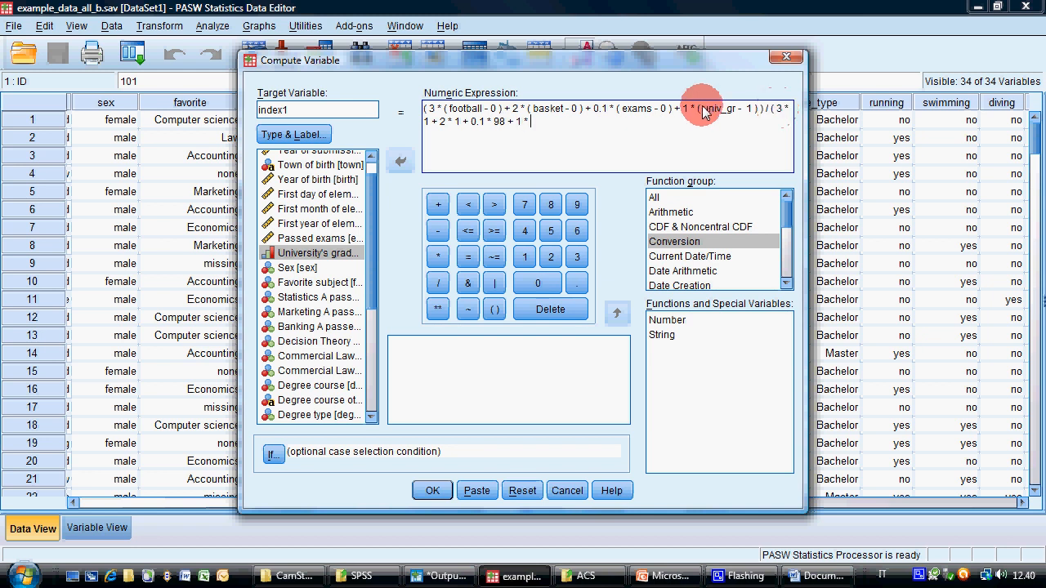
pyautogui.moveTo(701, 109); pyautogui.dragTo(754, 111)
pyautogui.click(596, 125)
pyautogui.write('4')
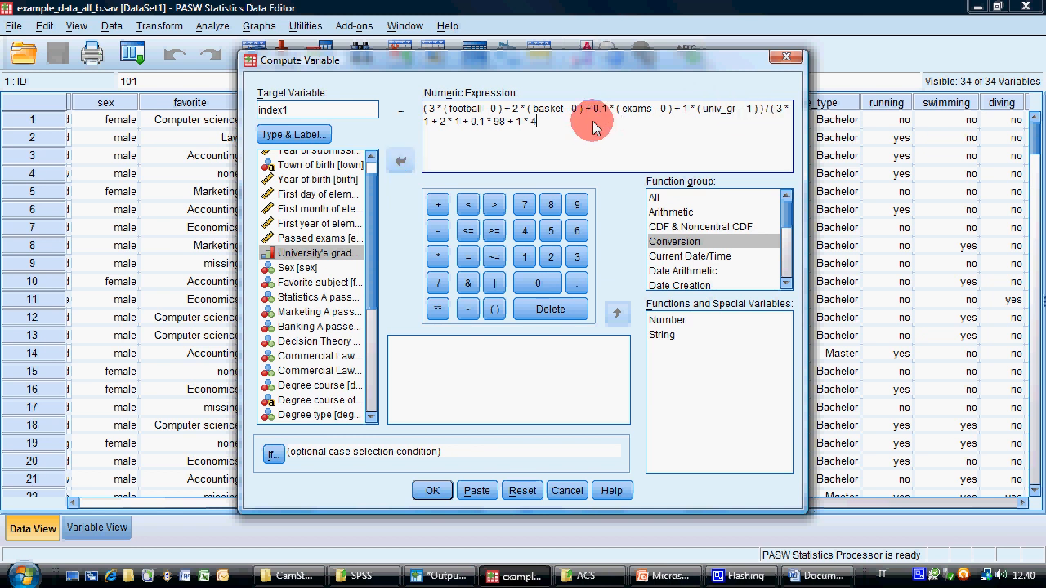
pyautogui.write(' )')
pyautogui.moveTo(770, 108); pyautogui.dragTo(781, 122)
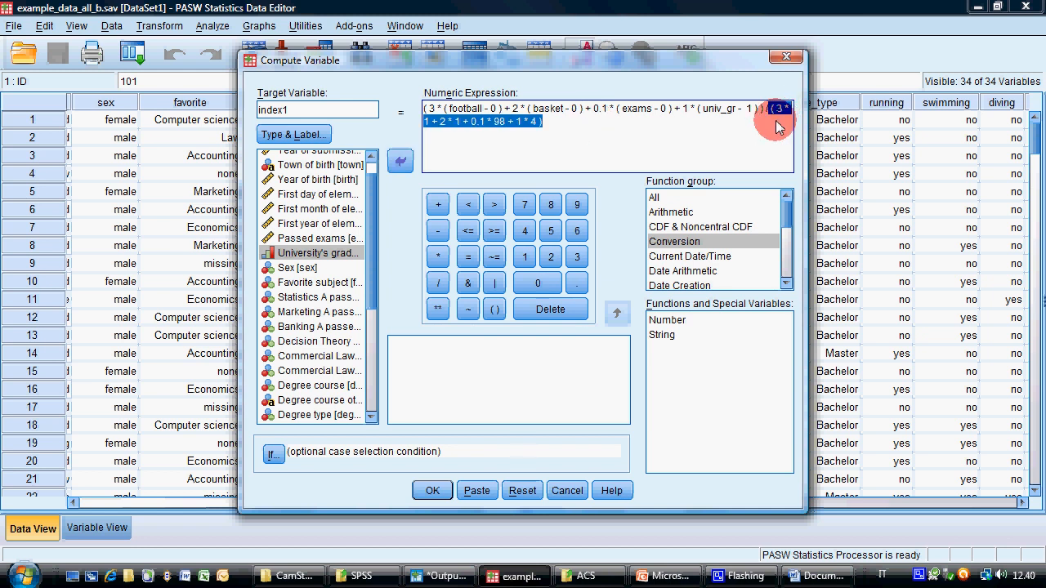
pyautogui.click(687, 126)
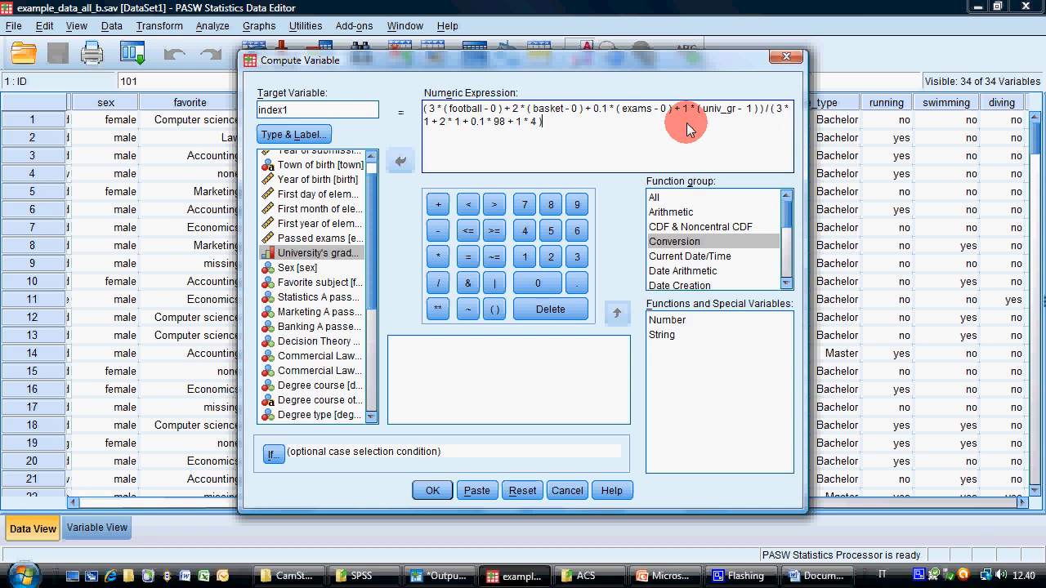
pyautogui.click(433, 490)
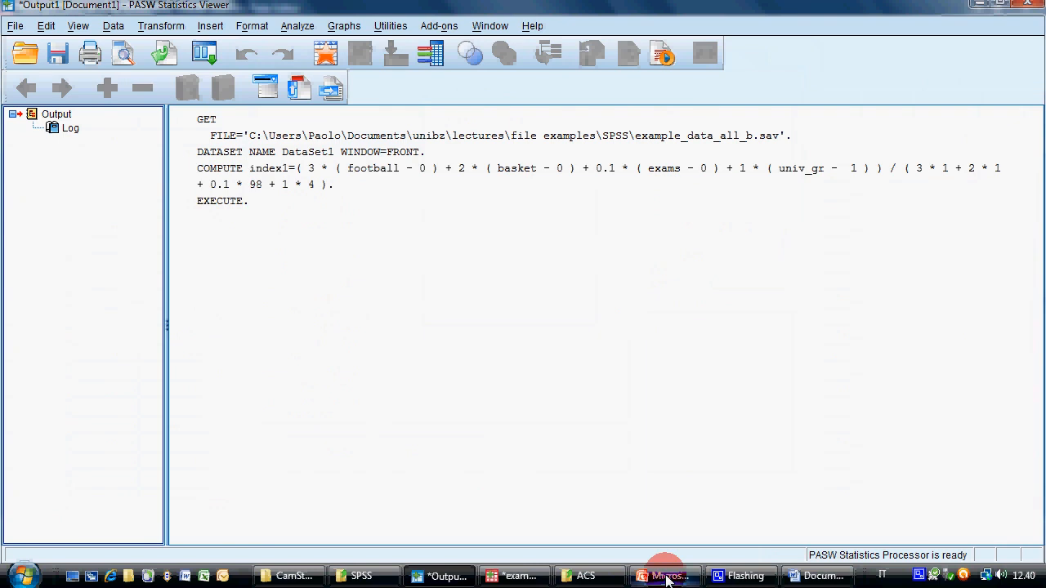
# Select the computation log in the output, switch to the Data Editor and examine the index1 values across the cases
pyautogui.click(193, 164)
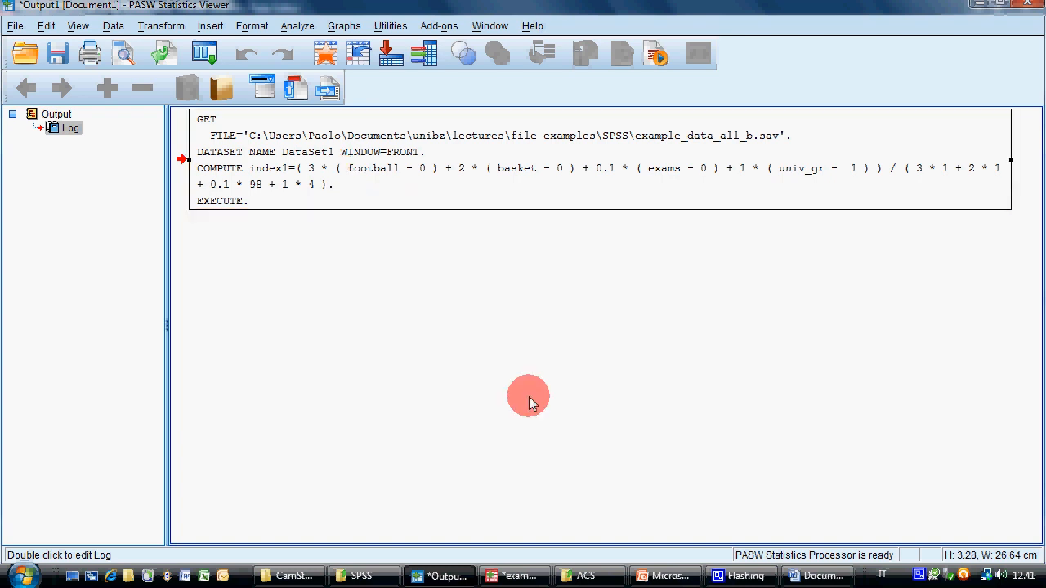
pyautogui.click(531, 577)
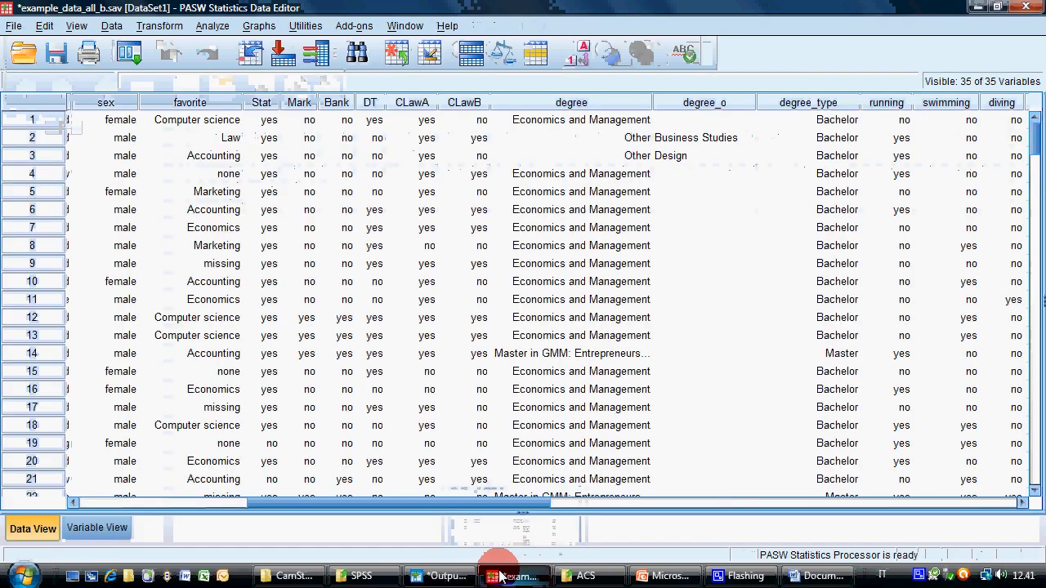
pyautogui.moveTo(355, 508); pyautogui.dragTo(812, 479)
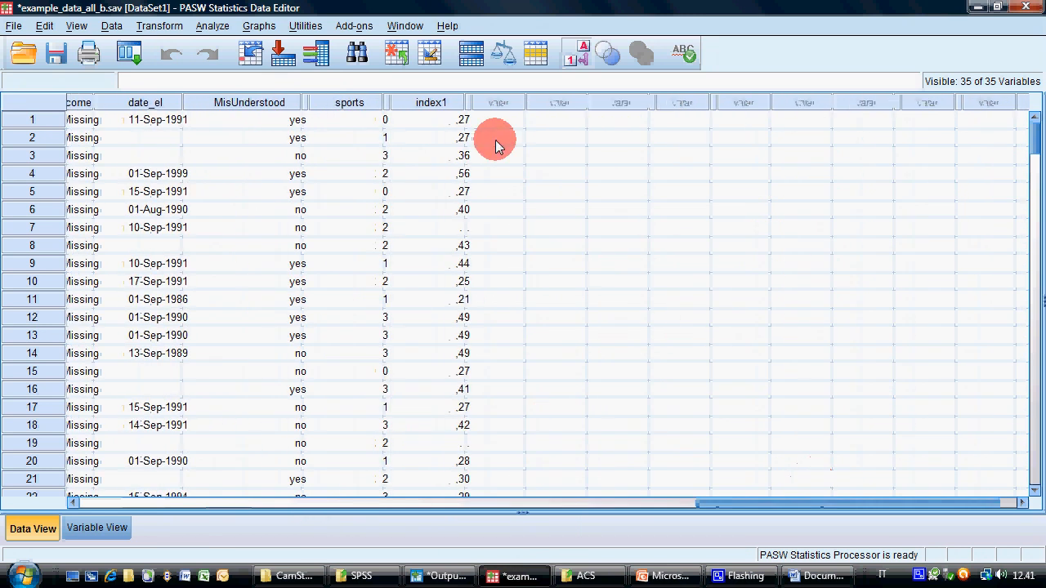
pyautogui.click(432, 120)
pyautogui.scroll(-20, 463, 308)
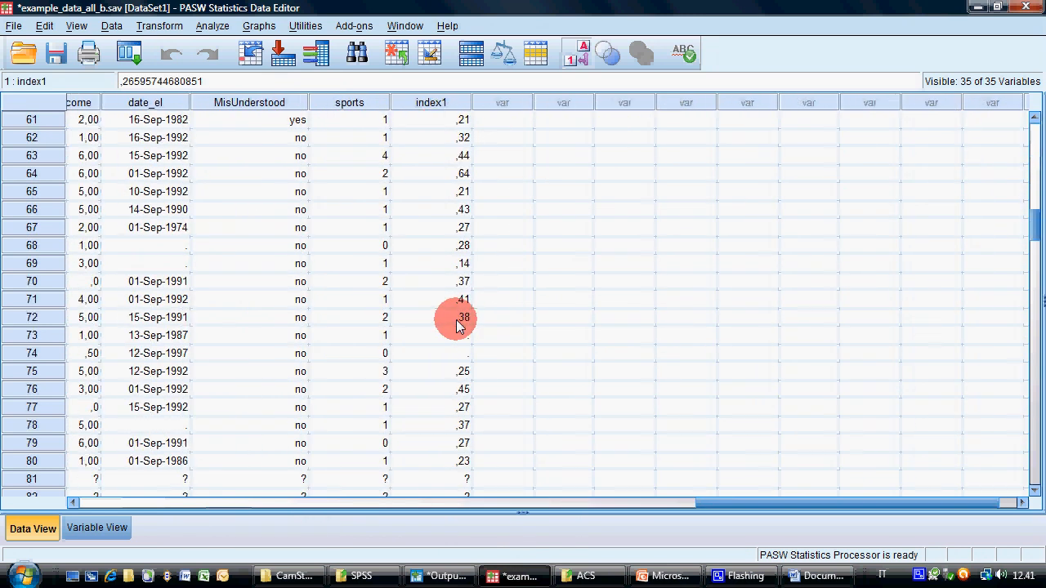
pyautogui.scroll(-20, 457, 325)
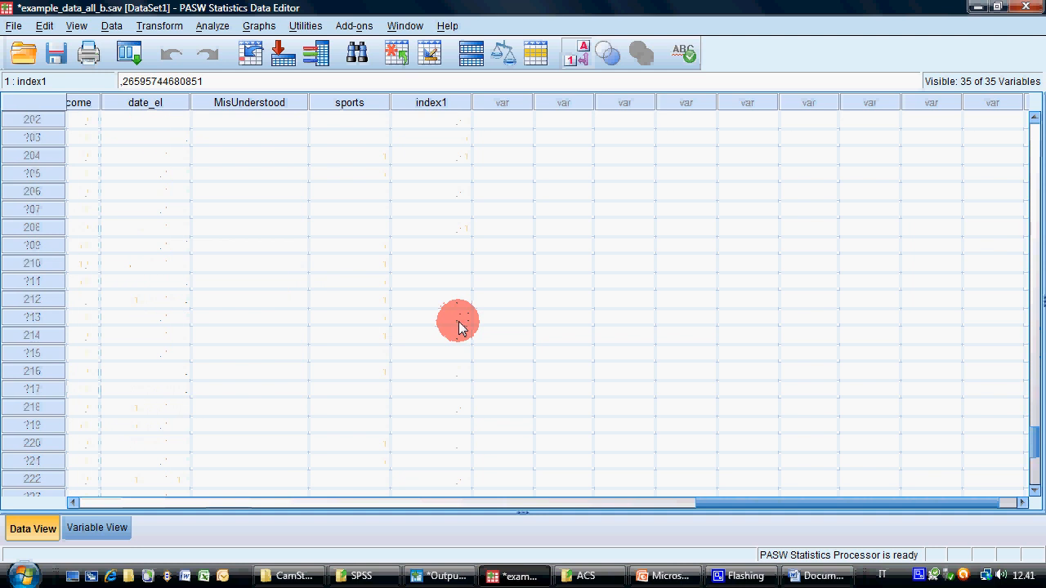
pyautogui.scroll(18, 458, 325)
pyautogui.scroll(20, 460, 325)
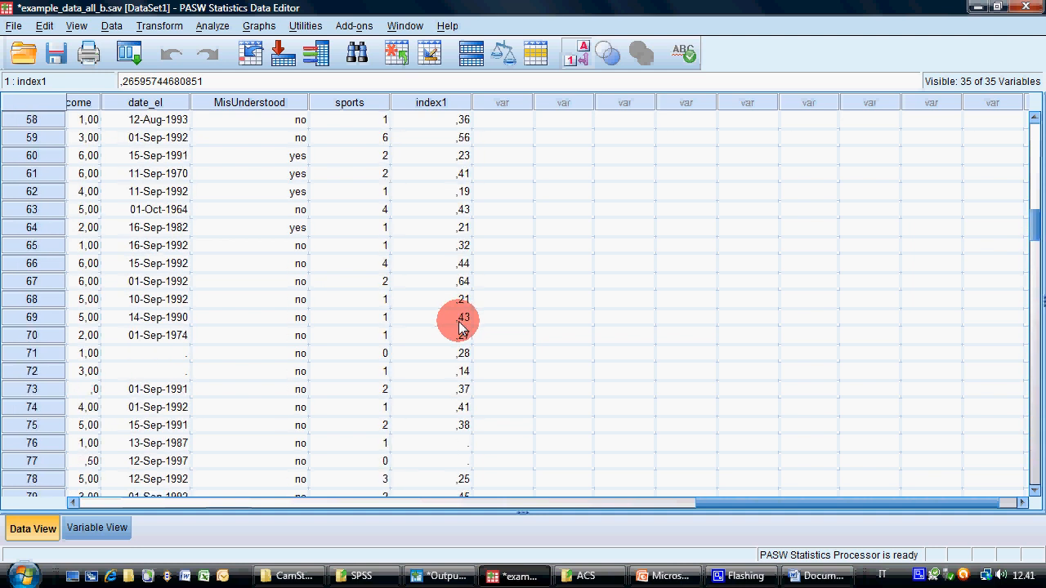
pyautogui.scroll(8, 459, 325)
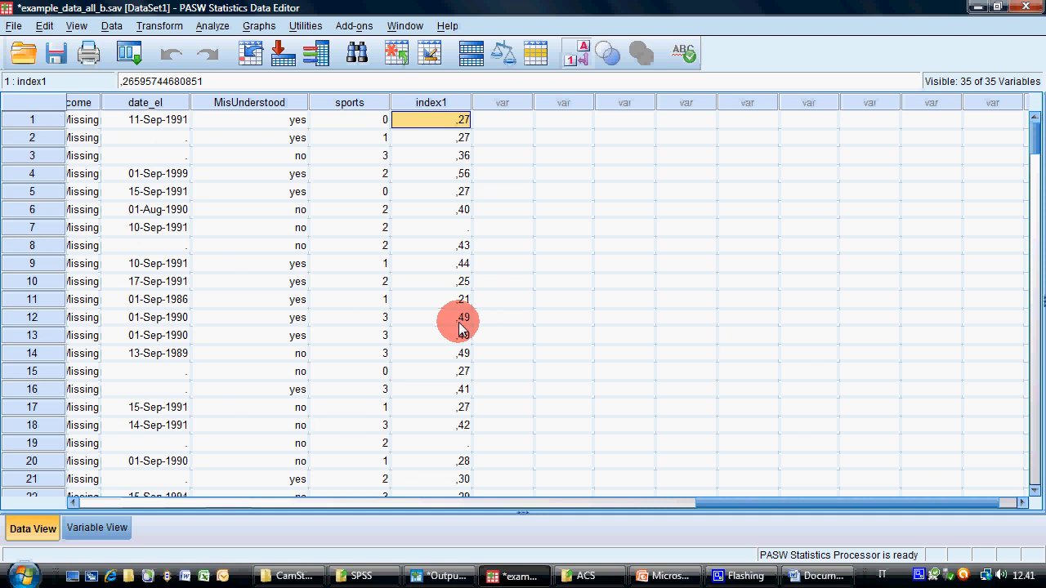
pyautogui.scroll(-13, 445, 329)
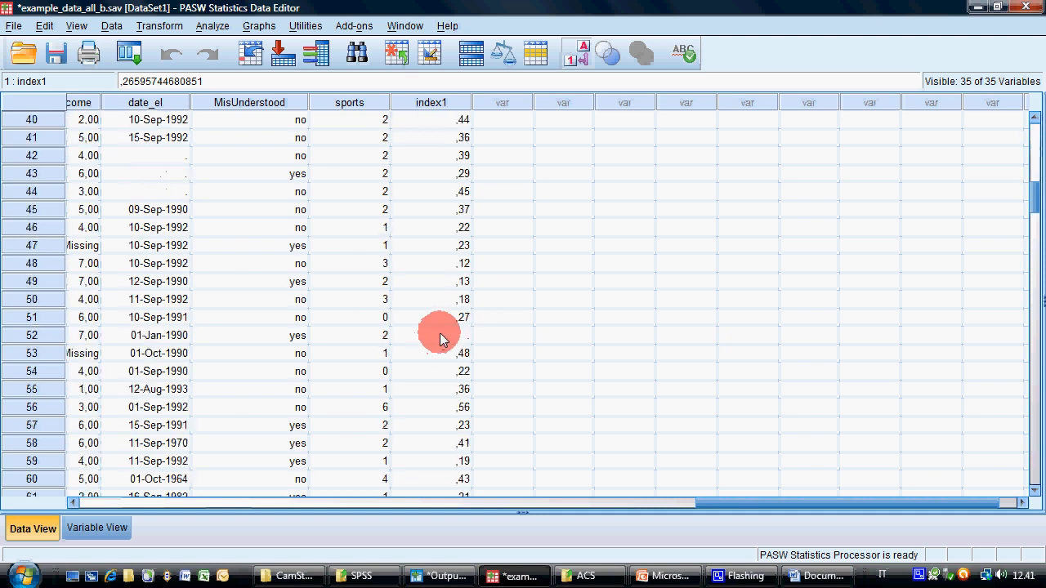
pyautogui.scroll(13, 439, 333)
# Switch to the Word document and replace its last two bullets with "having passed decision theory with weight of 7"
pyautogui.click(665, 576)
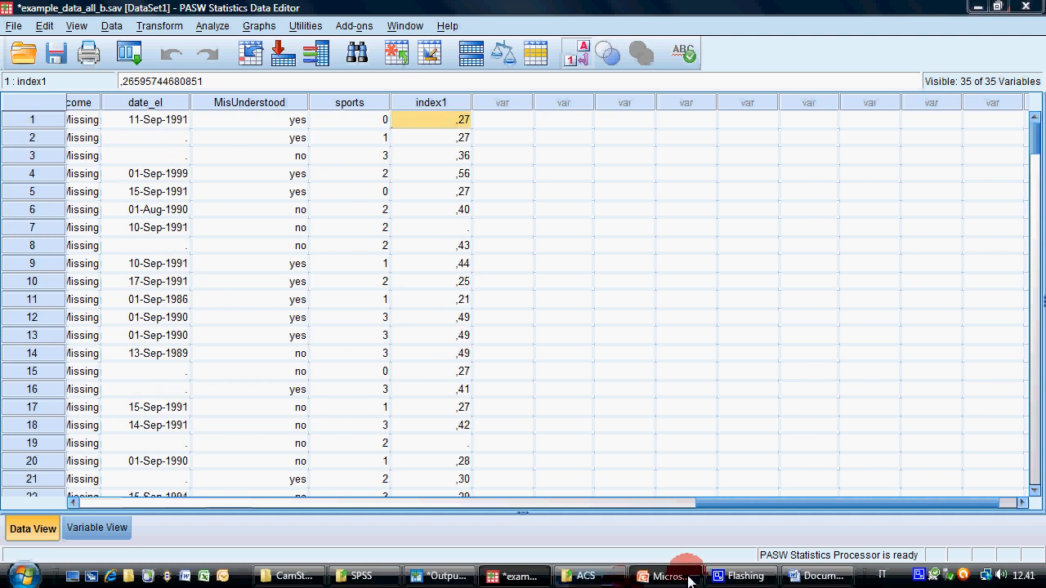
pyautogui.click(817, 576)
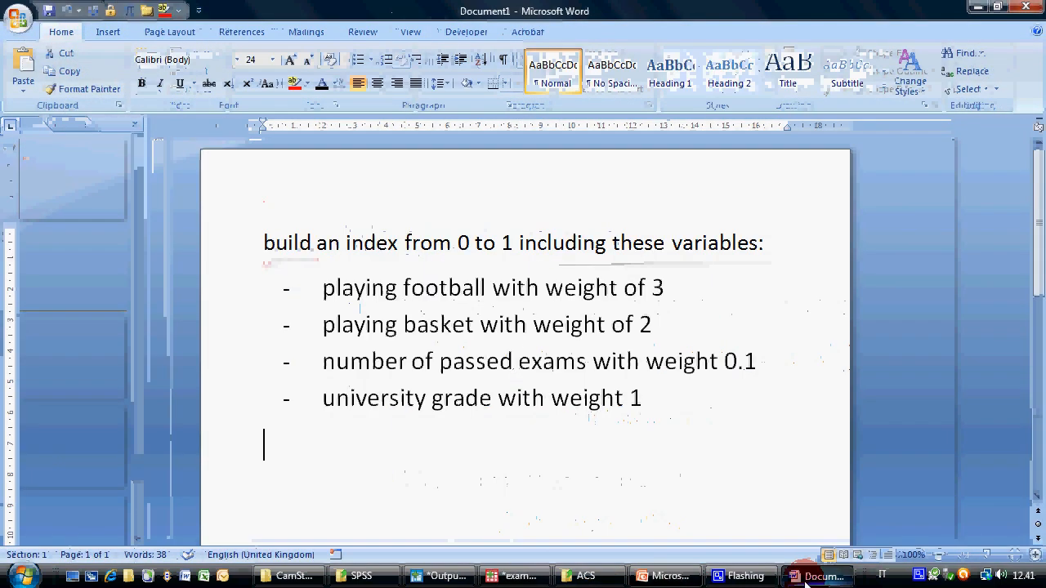
pyautogui.click(599, 454)
pyautogui.moveTo(707, 384); pyautogui.dragTo(344, 288)
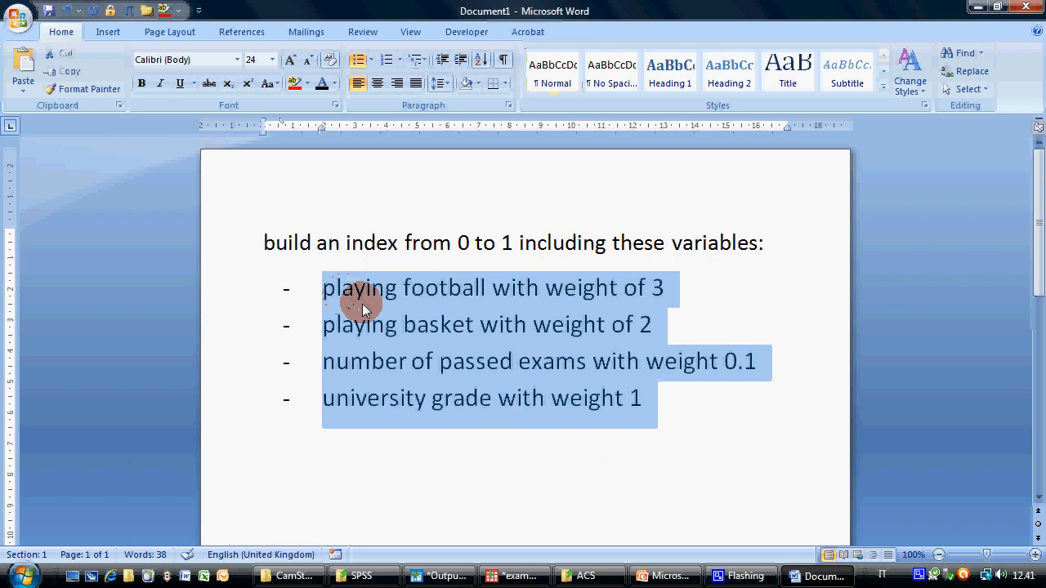
pyautogui.click(624, 396)
pyautogui.moveTo(680, 407); pyautogui.dragTo(353, 361)
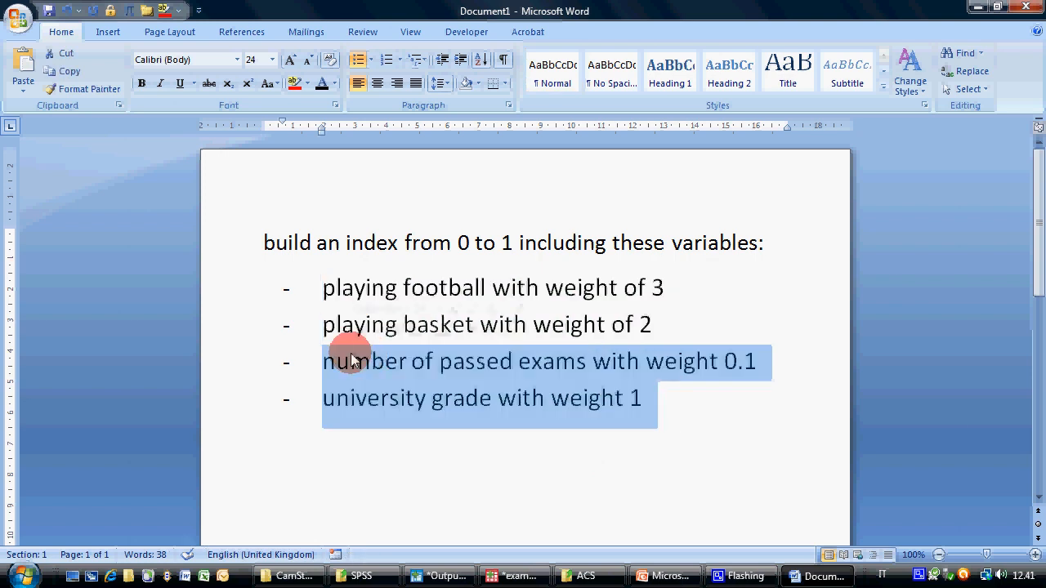
pyautogui.write('having')
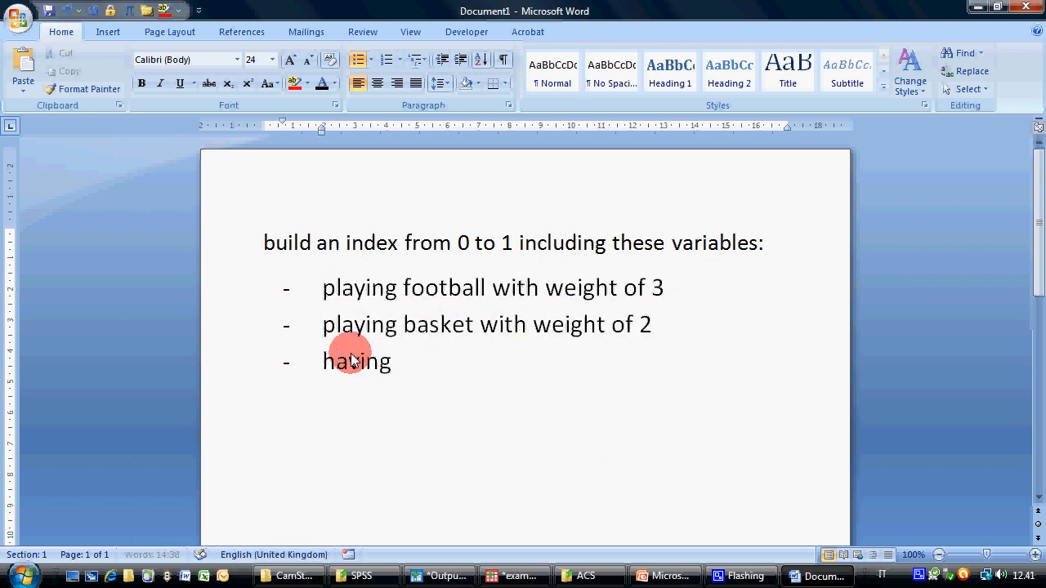
pyautogui.write(' passe')
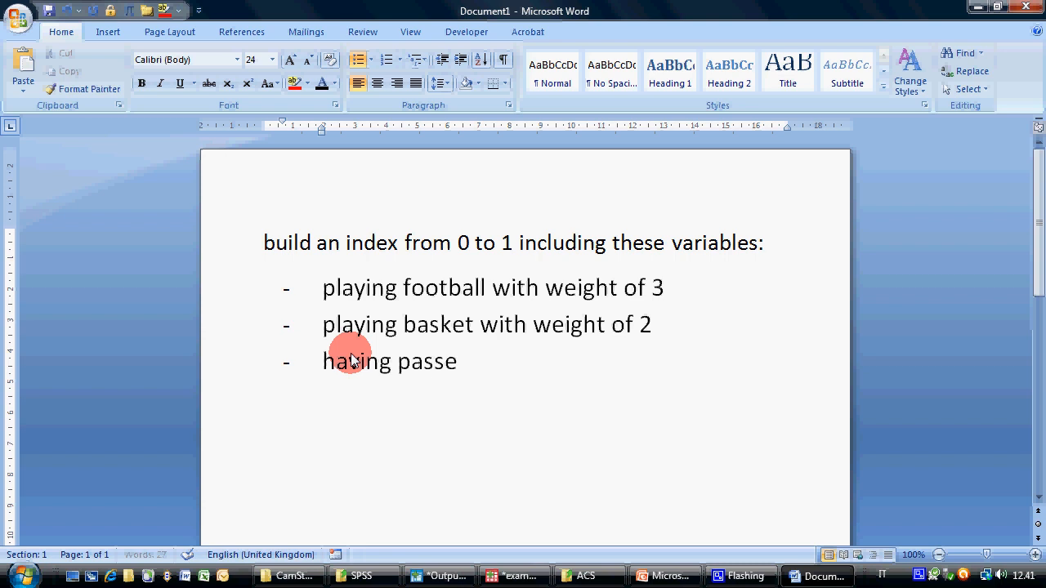
pyautogui.write('d decisi')
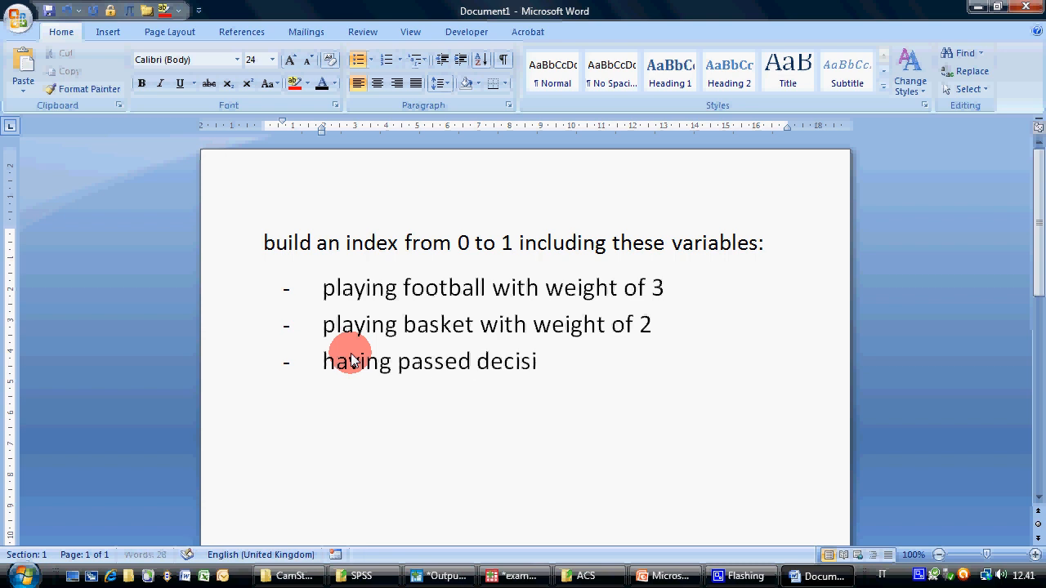
pyautogui.write('on theory with')
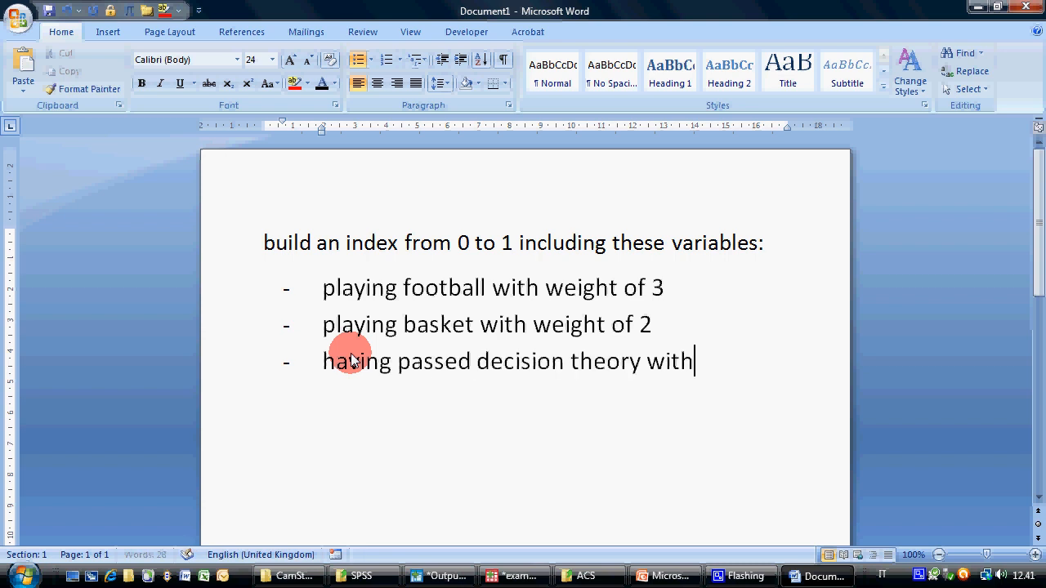
pyautogui.write(' weight of')
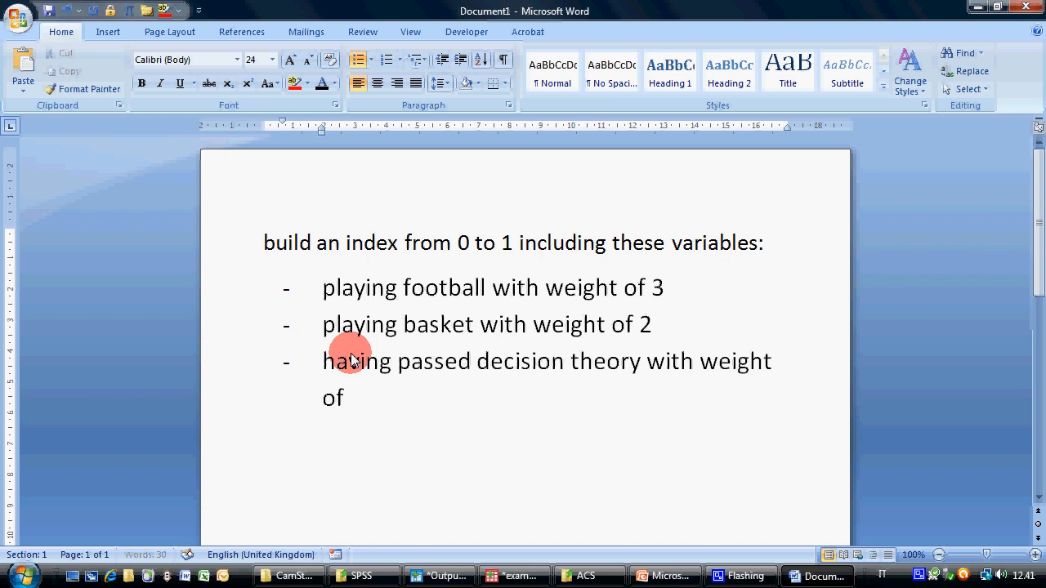
pyautogui.write(' 7')
# Return to the Data Editor, start Compute Variable, name the target variable index2 and clear the previous numeric expression
pyautogui.click(545, 579)
pyautogui.click(160, 25)
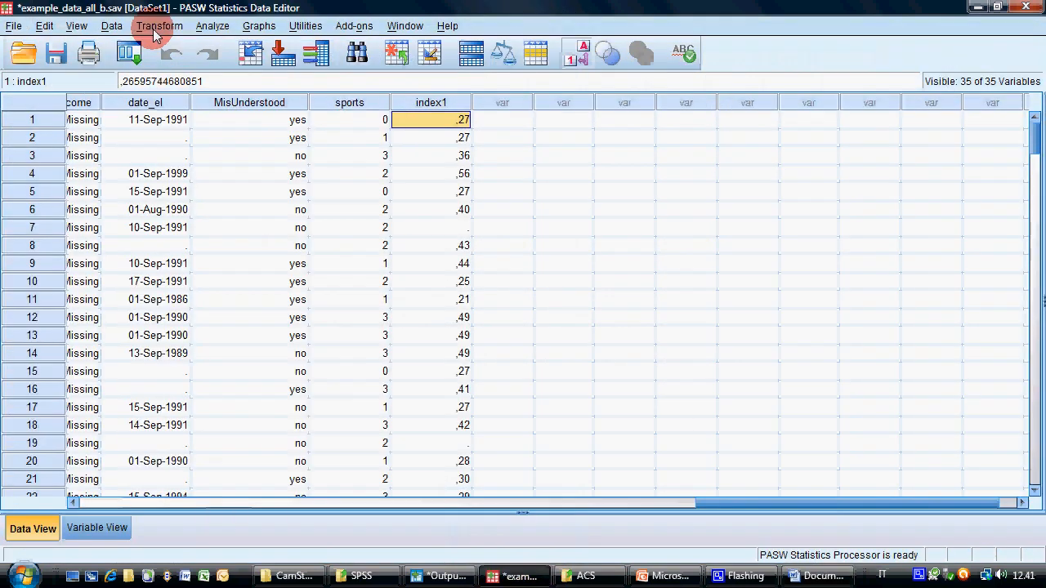
pyautogui.click(183, 49)
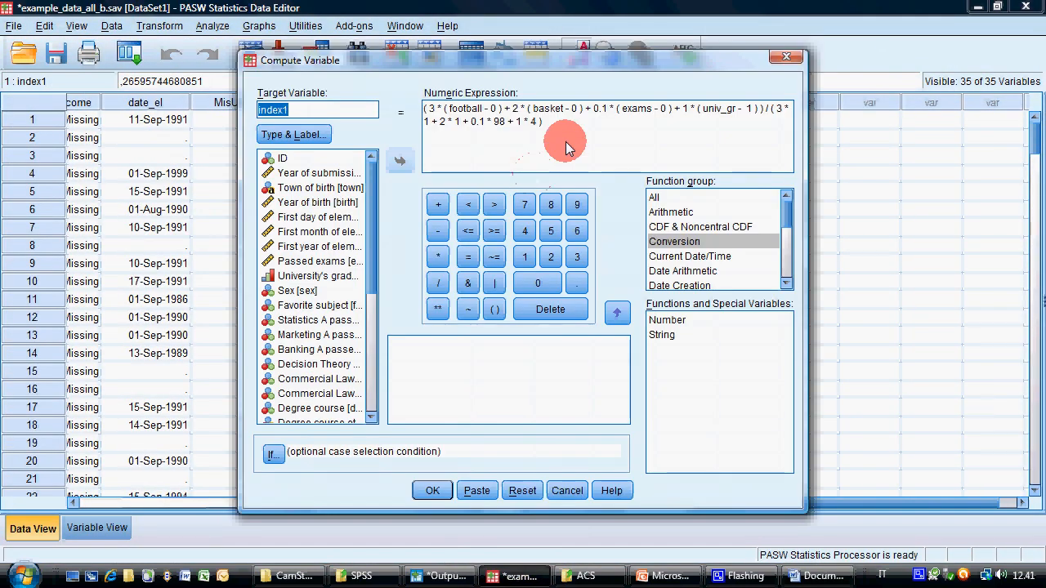
pyautogui.click(311, 112)
pyautogui.press('BackSpace')
pyautogui.write('2')
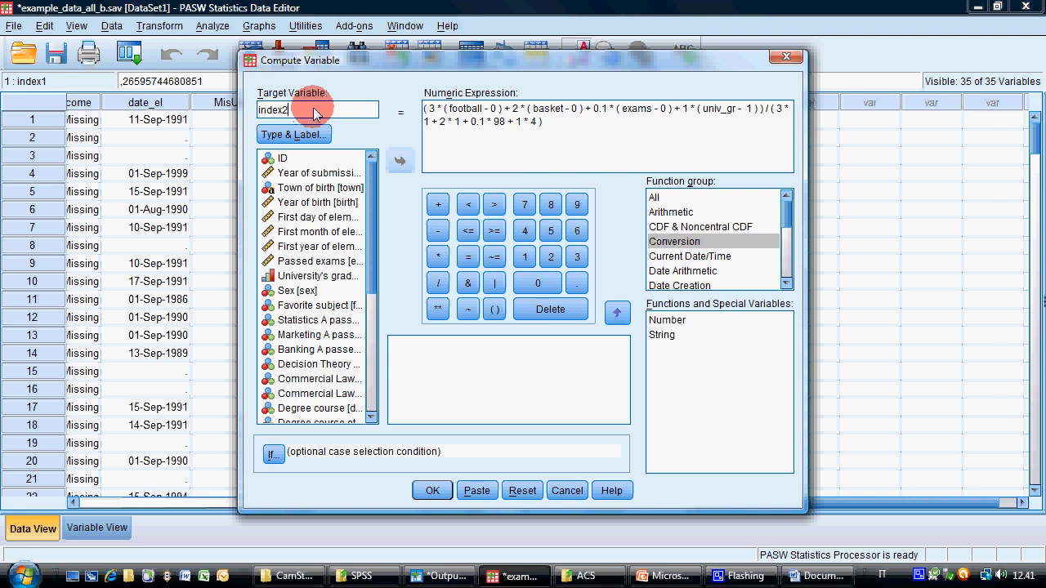
pyautogui.press('Tab')
pyautogui.press('Delete')
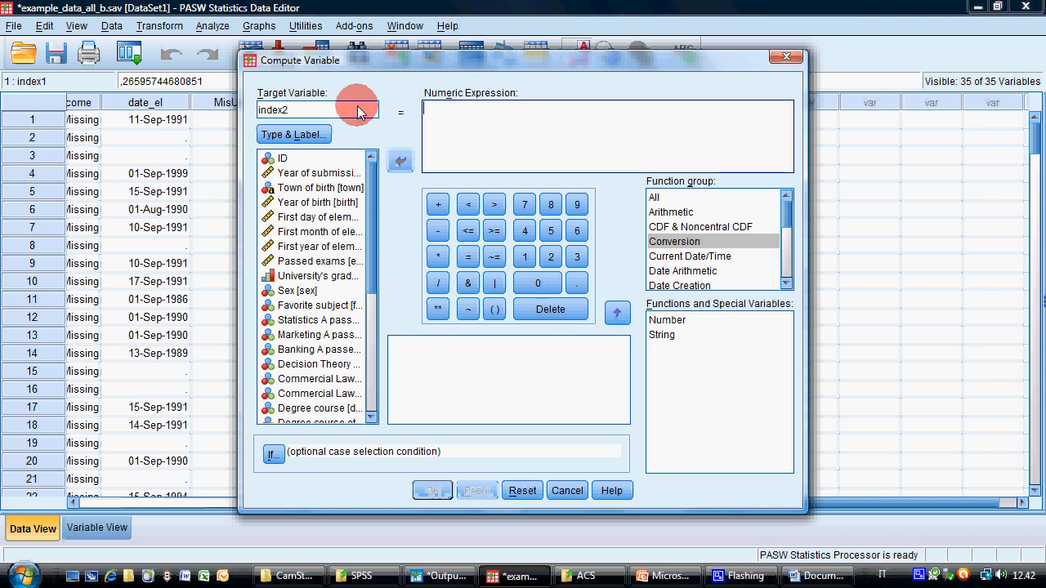
# Enter the weighted numerator "( 3 * football + 2 * basket + 7 * DT )" as the numeric expression for index2
pyautogui.write('(')
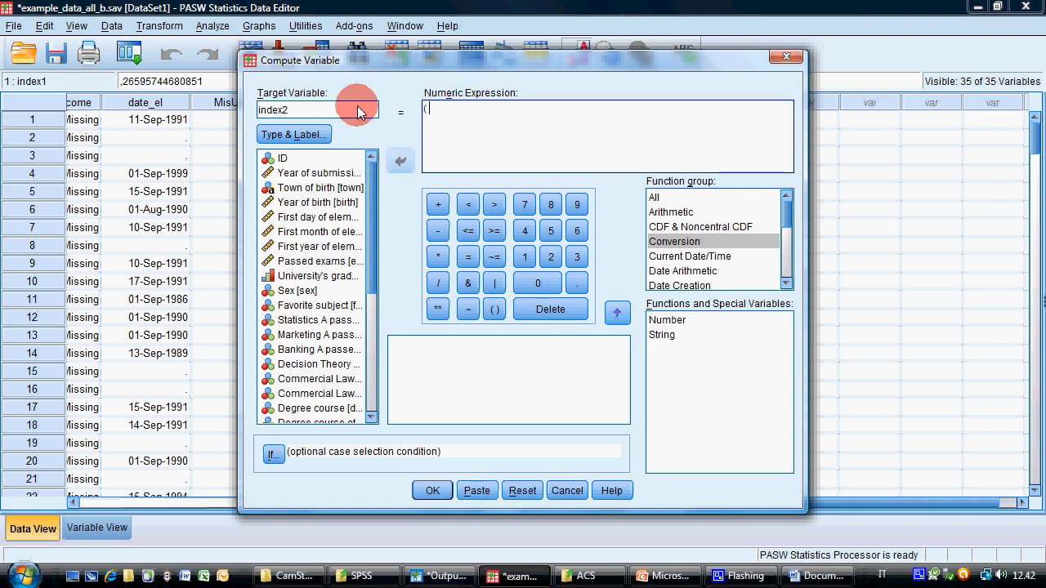
pyautogui.click(785, 577)
pyautogui.click(785, 577)
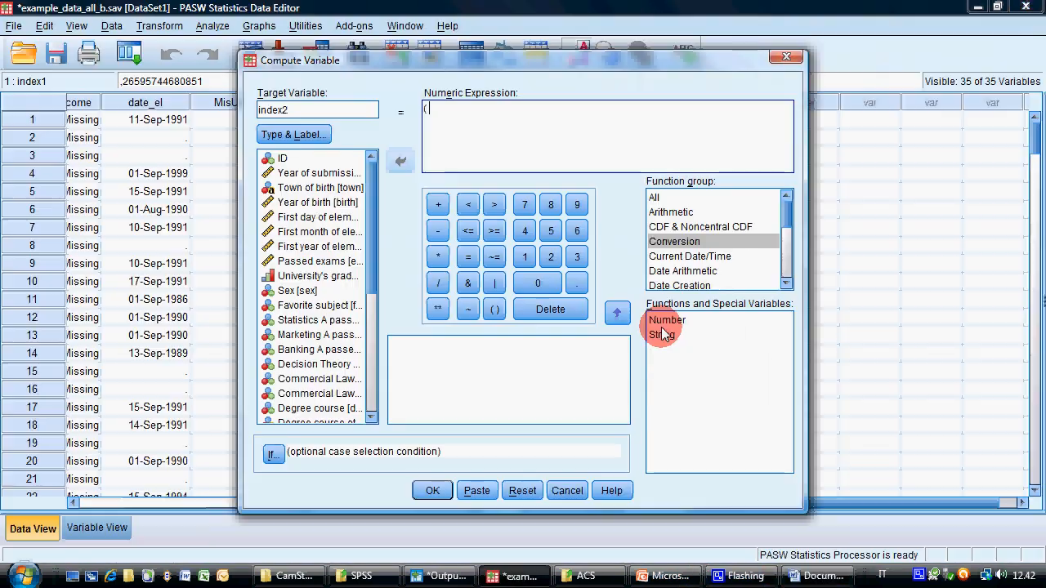
pyautogui.write('3 * foot')
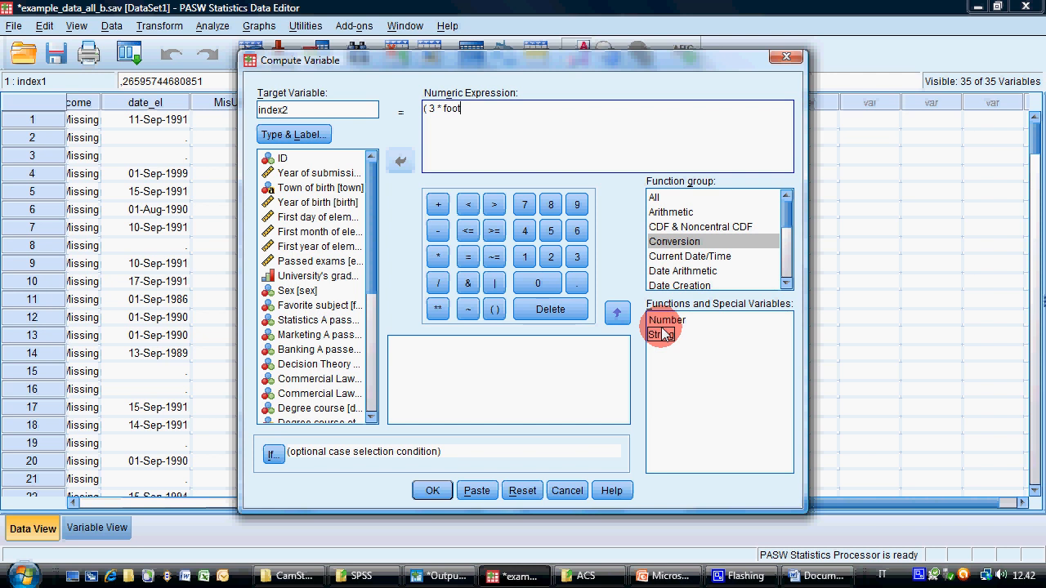
pyautogui.write('ball + 2 * basket + 7 * DT ) /')
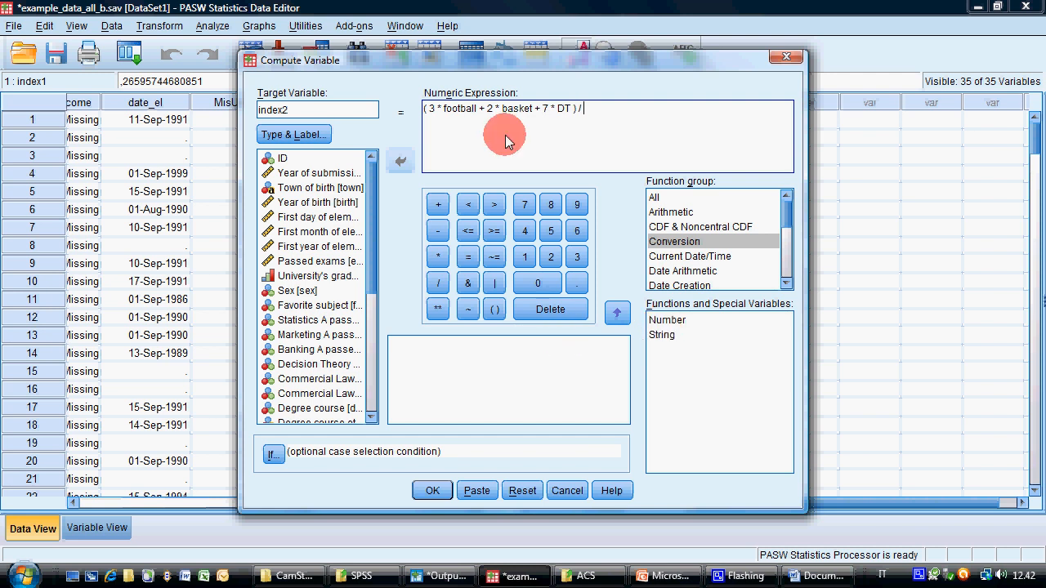
# Complete the index2 expression by dividing the numerator by 12 and run the computation
pyautogui.write('1')
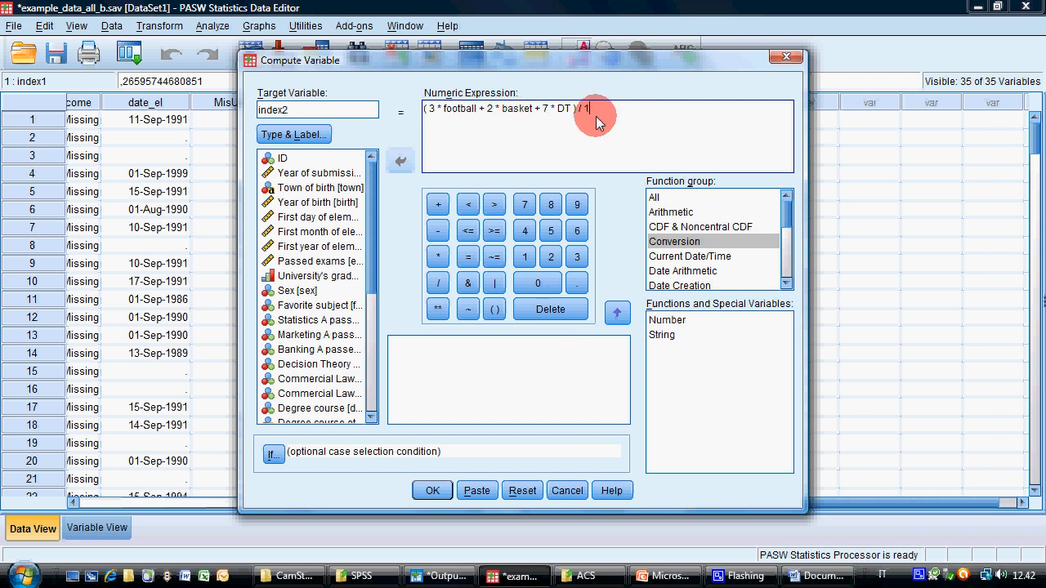
pyautogui.write('2')
pyautogui.click(439, 490)
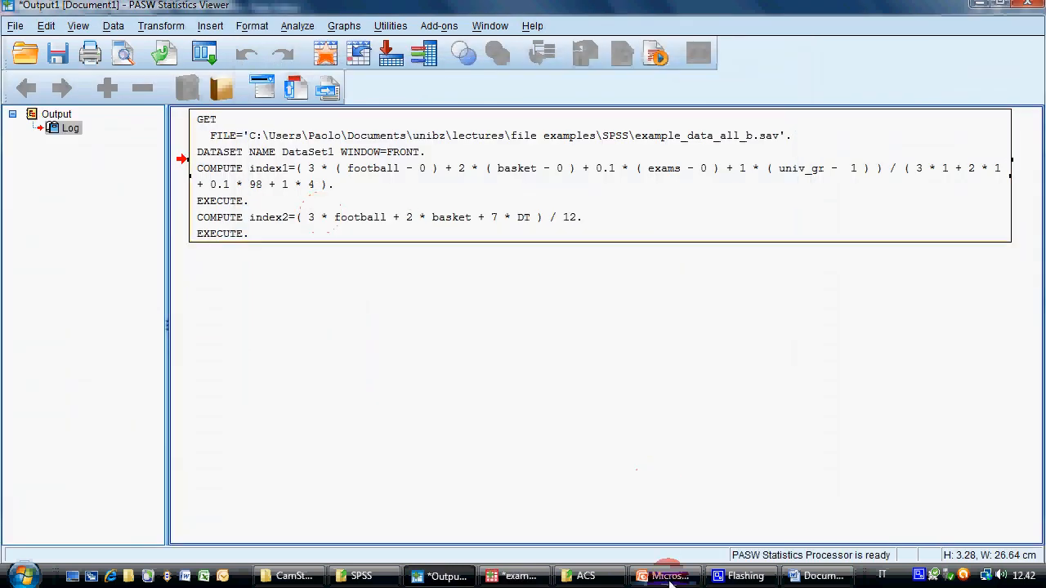
# Switch to the Data Editor, examine the index2 values across the cases and select the index2 value of case 31
pyautogui.click(515, 576)
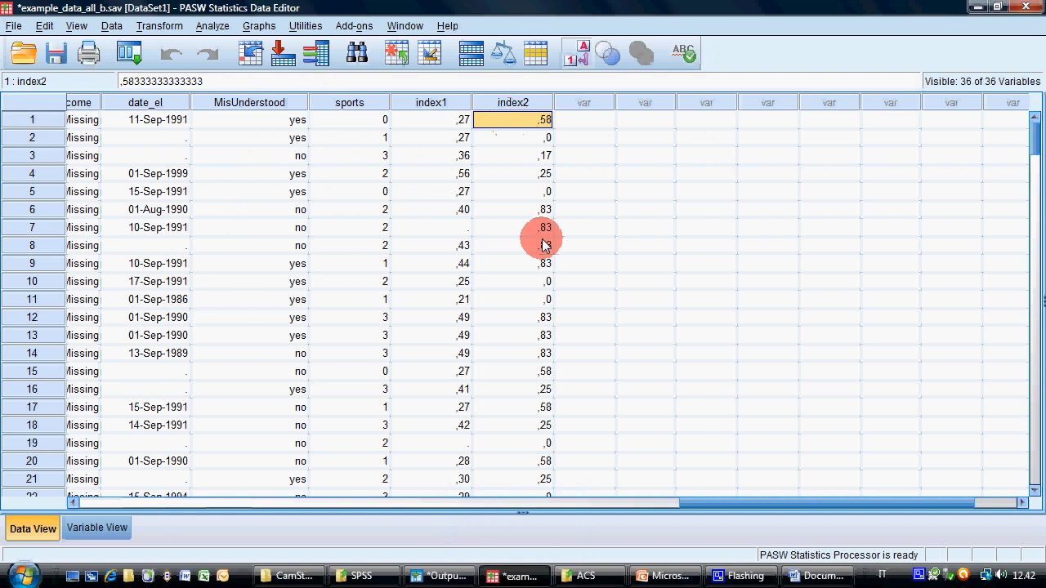
pyautogui.scroll(-9, 530, 343)
pyautogui.scroll(1, 539, 318)
pyautogui.click(535, 230)
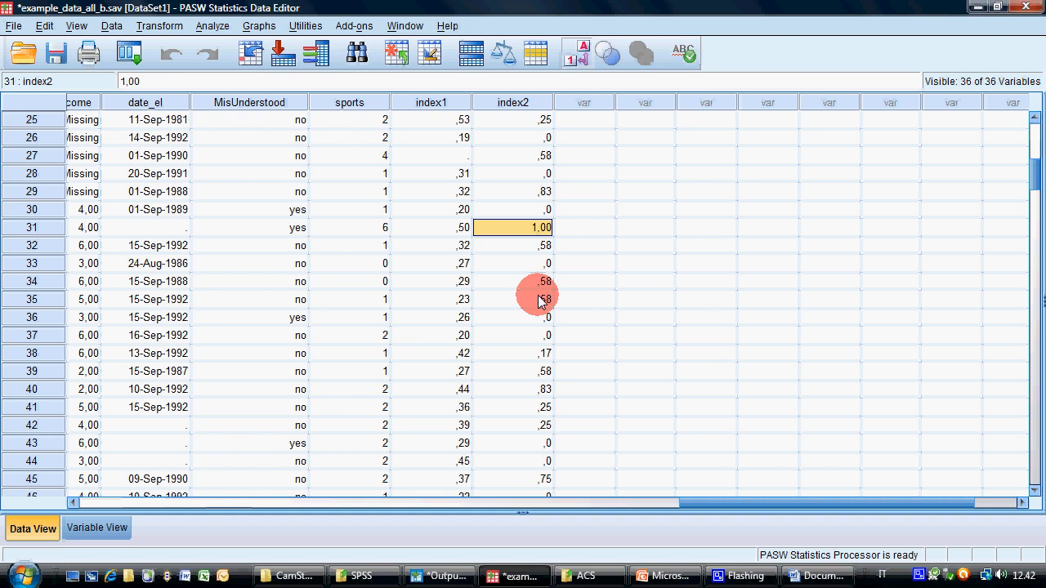
# Go to the start of case 31 and check its decision theory (DT) value
pyautogui.press('Home')
pyautogui.press('Right')
pyautogui.press('Right')
pyautogui.press('Right')
pyautogui.press('Right')
pyautogui.press('Right')
pyautogui.press('Right')
pyautogui.press('Right')
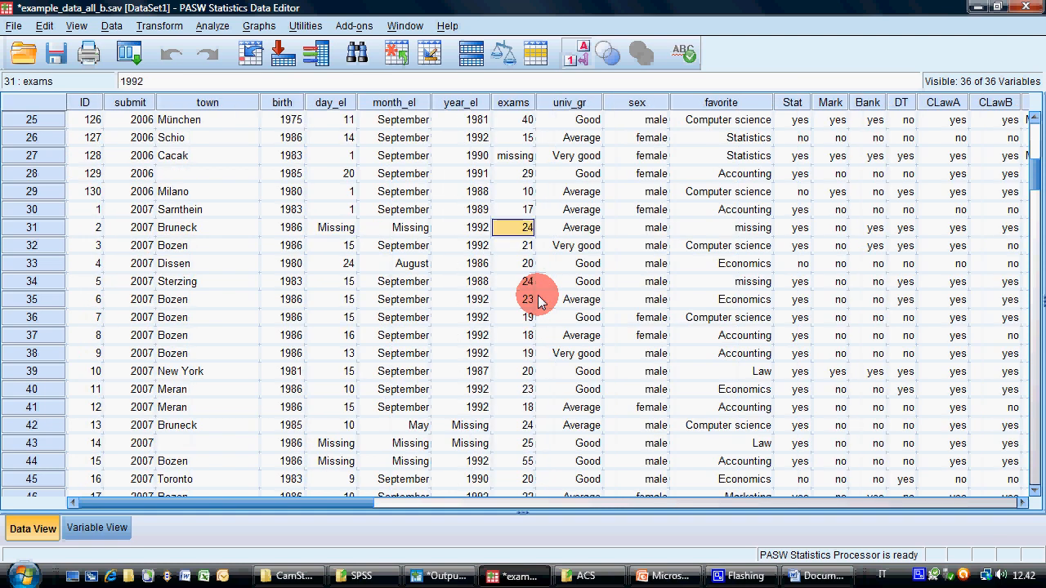
pyautogui.press('Right')
pyautogui.press('Right')
pyautogui.press('Right')
pyautogui.press('Right')
pyautogui.press('Right')
pyautogui.press('Right')
pyautogui.press('Right')
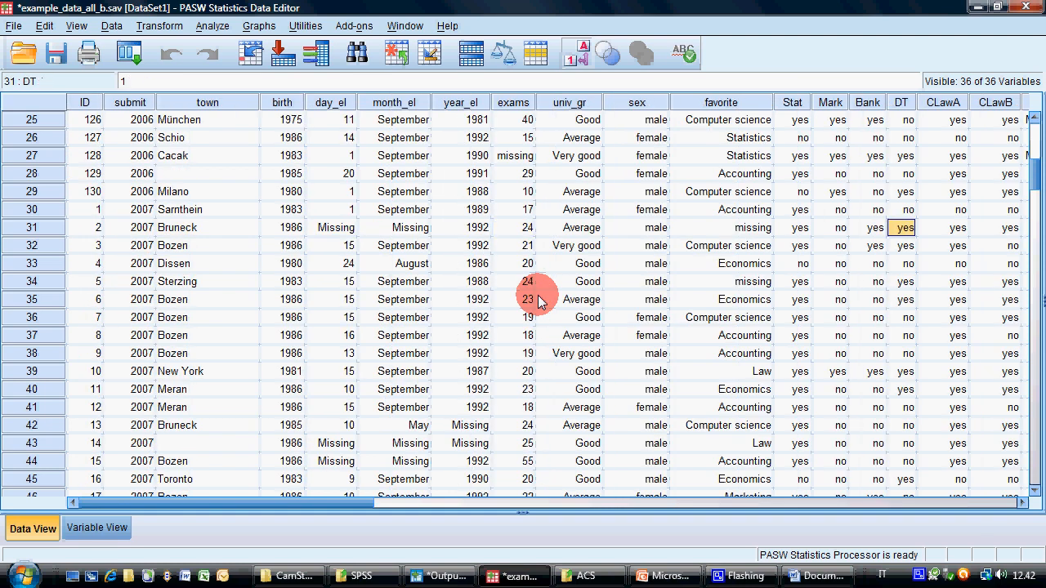
# Check the football and basket values of case 31
pyautogui.press('Right')
pyautogui.press('Right')
pyautogui.press('Right')
pyautogui.press('Right')
pyautogui.press('Right')
pyautogui.press('Right')
pyautogui.press('Right')
pyautogui.press('Right')
pyautogui.press('Right')
pyautogui.press('Right')
pyautogui.press('Right')
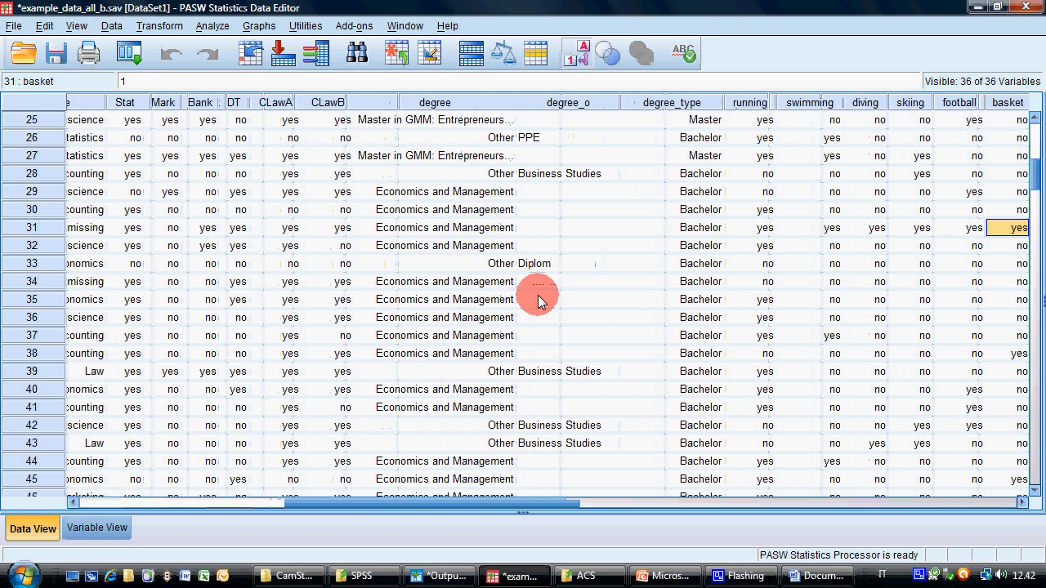
pyautogui.press('Left')
pyautogui.press('Left')
pyautogui.press('Left')
pyautogui.press('Left')
pyautogui.press('Left')
pyautogui.press('Right')
pyautogui.press('Right')
pyautogui.press('Right')
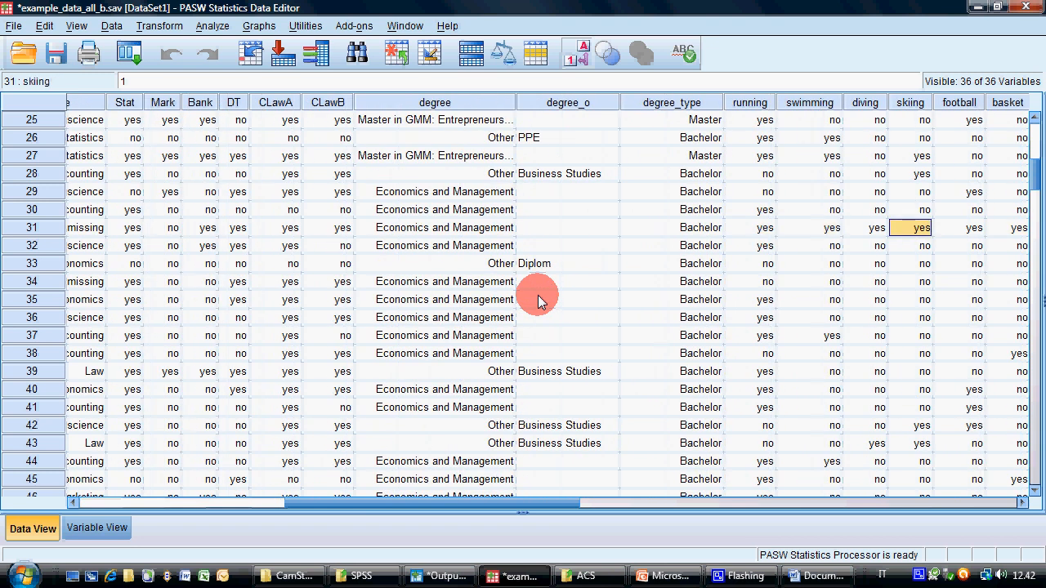
pyautogui.press('Right')
pyautogui.press('Right')
pyautogui.press('Left')
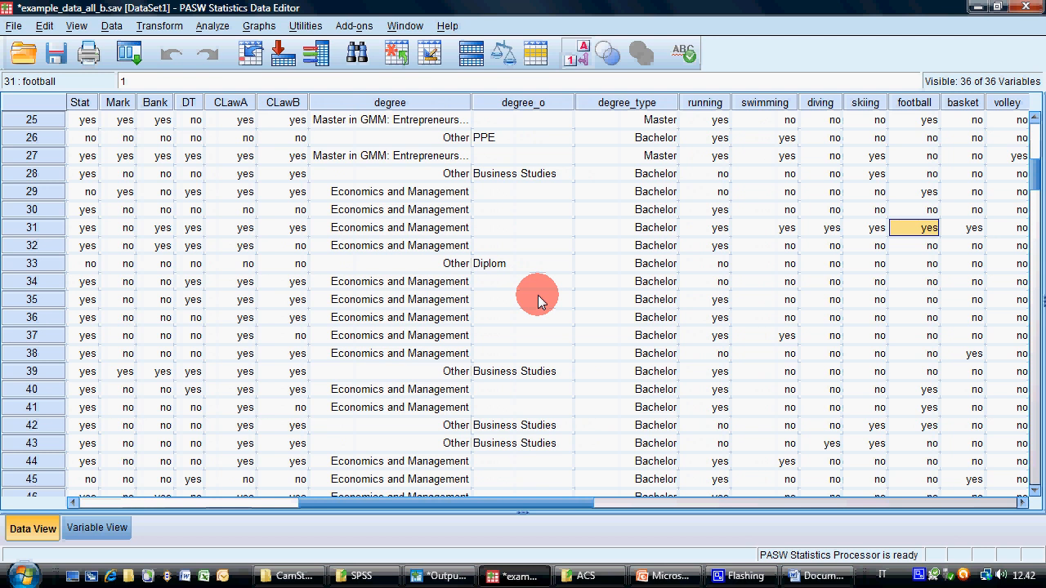
# Move along case 31 back to its index2 value, then compare it with the index2 value of case 30
pyautogui.press('Left')
pyautogui.press('Left')
pyautogui.press('Left')
pyautogui.press('Left')
pyautogui.press('Right')
pyautogui.press('Right')
pyautogui.press('Right')
pyautogui.press('Right')
pyautogui.press('Right')
pyautogui.press('Right')
pyautogui.press('Right')
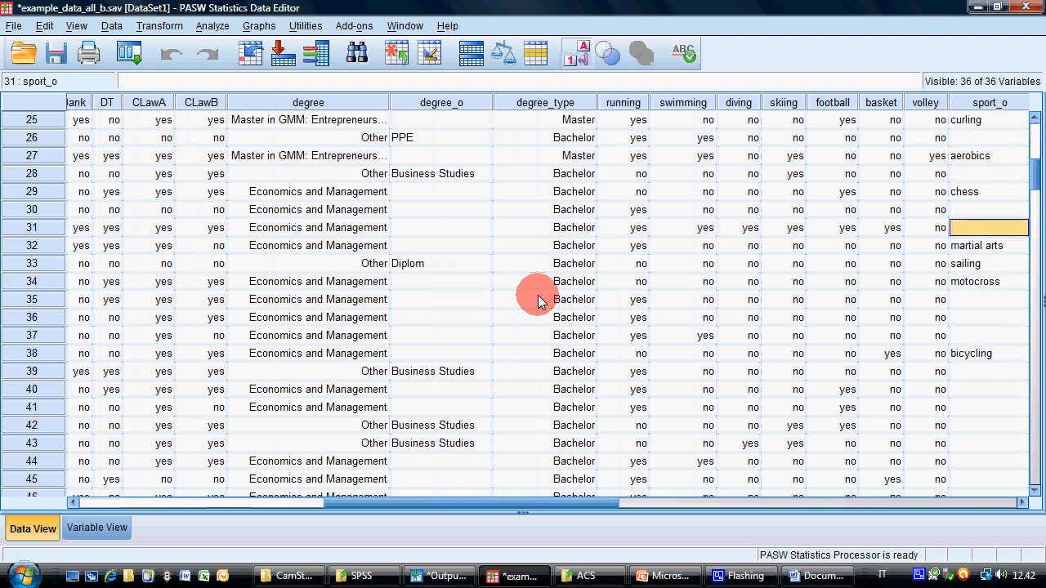
pyautogui.press('Right')
pyautogui.press('Right')
pyautogui.press('Right')
pyautogui.press('Right')
pyautogui.press('Right')
pyautogui.press('Right')
pyautogui.press('Right')
pyautogui.press('Right')
pyautogui.press('Right')
pyautogui.press('Right')
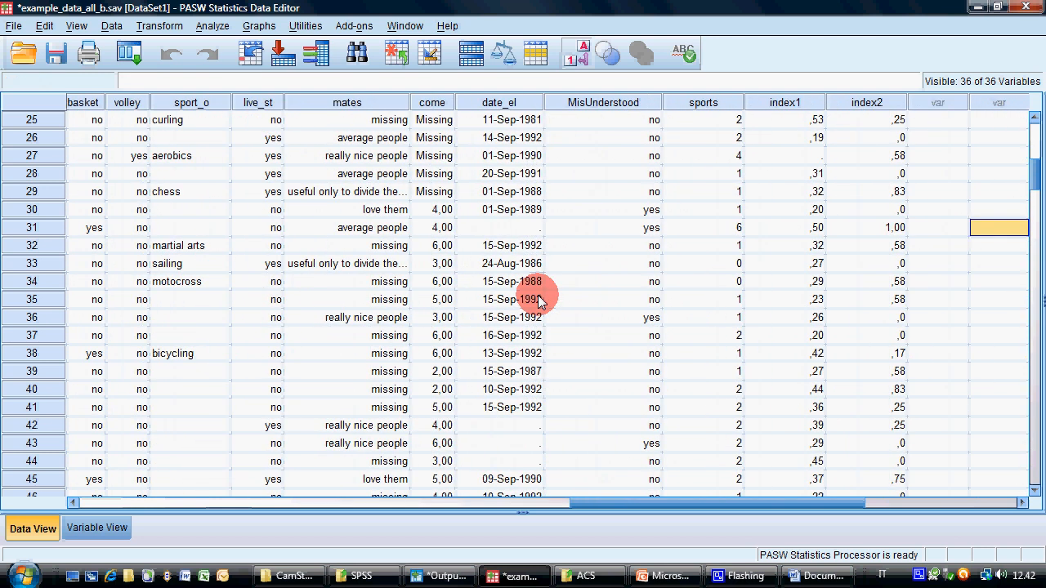
pyautogui.press('Left')
pyautogui.press('Up')
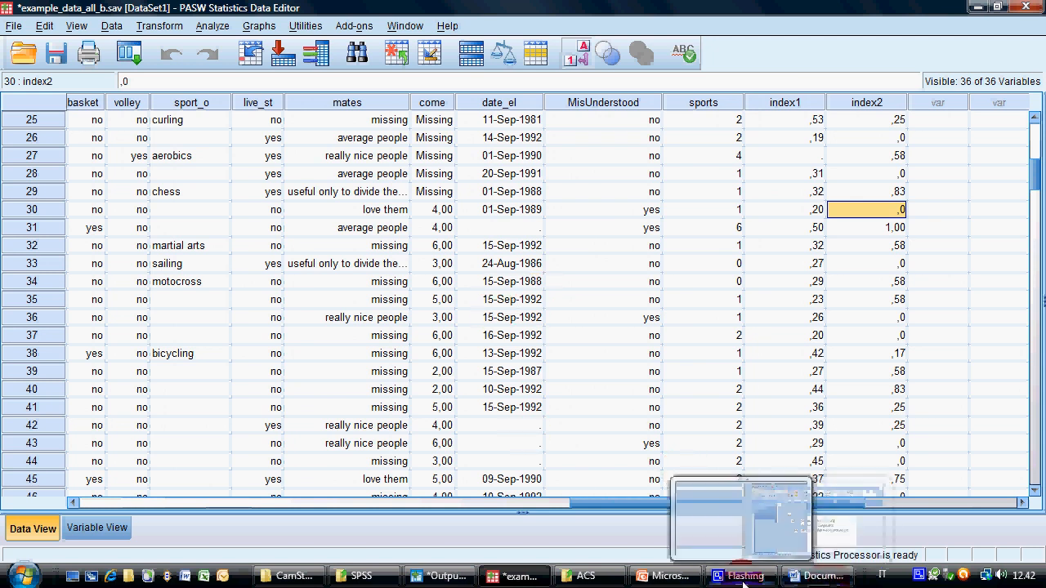
# Switch to the PowerPoint presentation, review the binary-variable formula on the "Weighted indexes" slide and open the "Exercises on indexes" slide
pyautogui.click(662, 576)
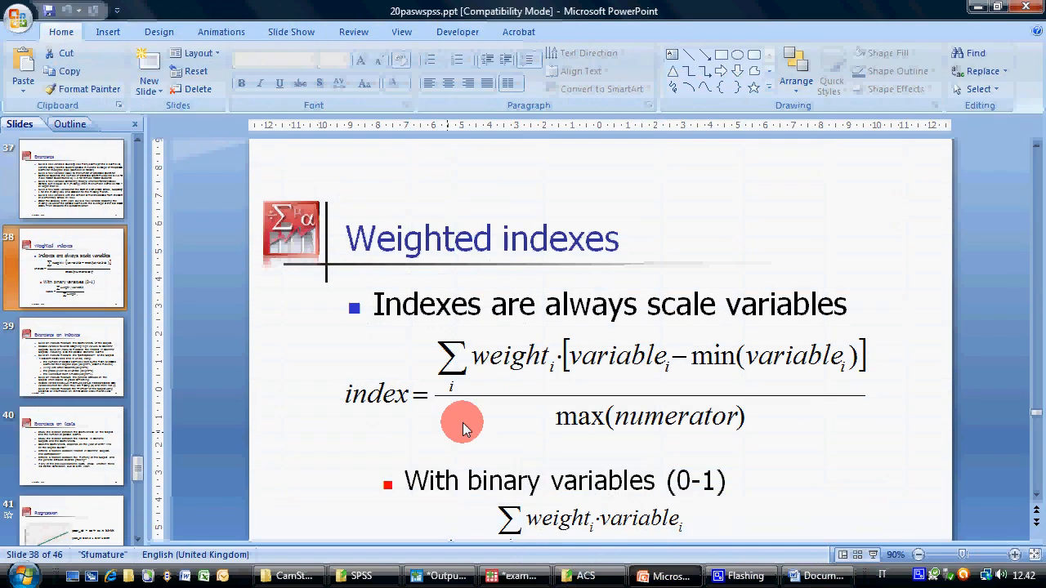
pyautogui.scroll(-2, 462, 423)
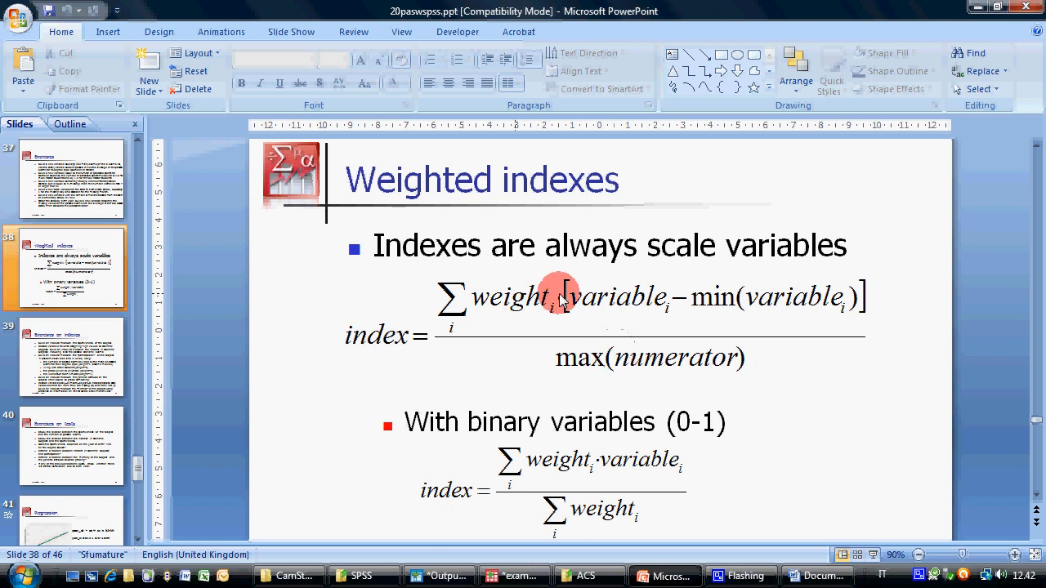
pyautogui.click(99, 366)
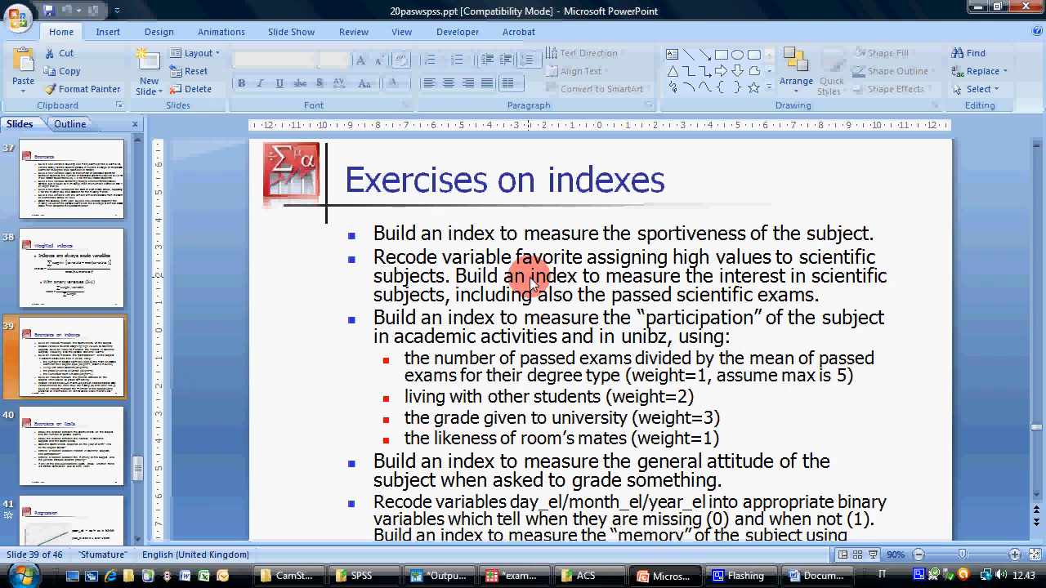
# Highlight the exercise on the subject's sportiveness and read the remaining index exercises on the slide
pyautogui.click(367, 231)
pyautogui.moveTo(849, 237); pyautogui.dragTo(871, 236)
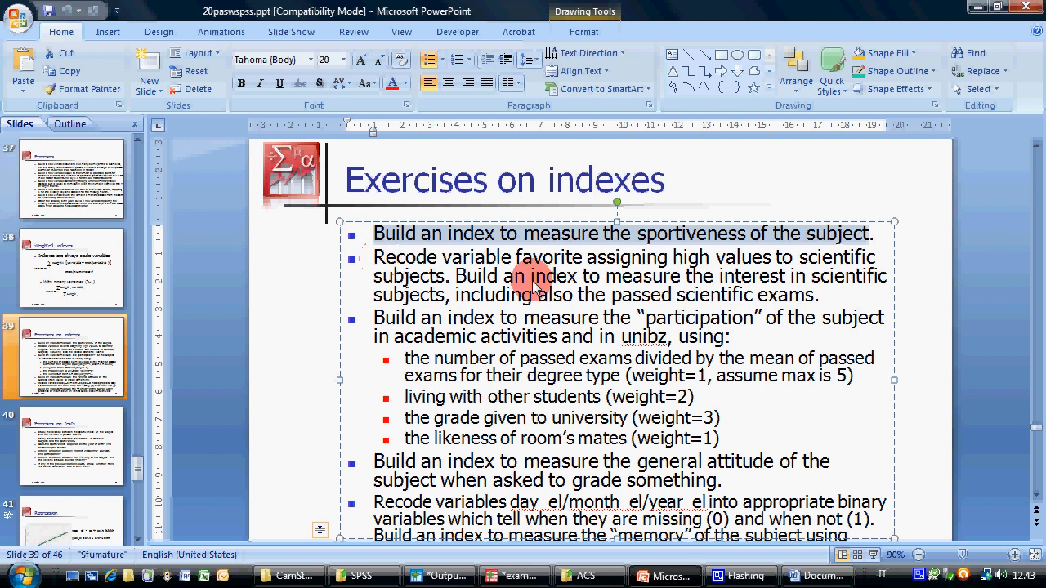
pyautogui.scroll(-2, 547, 304)
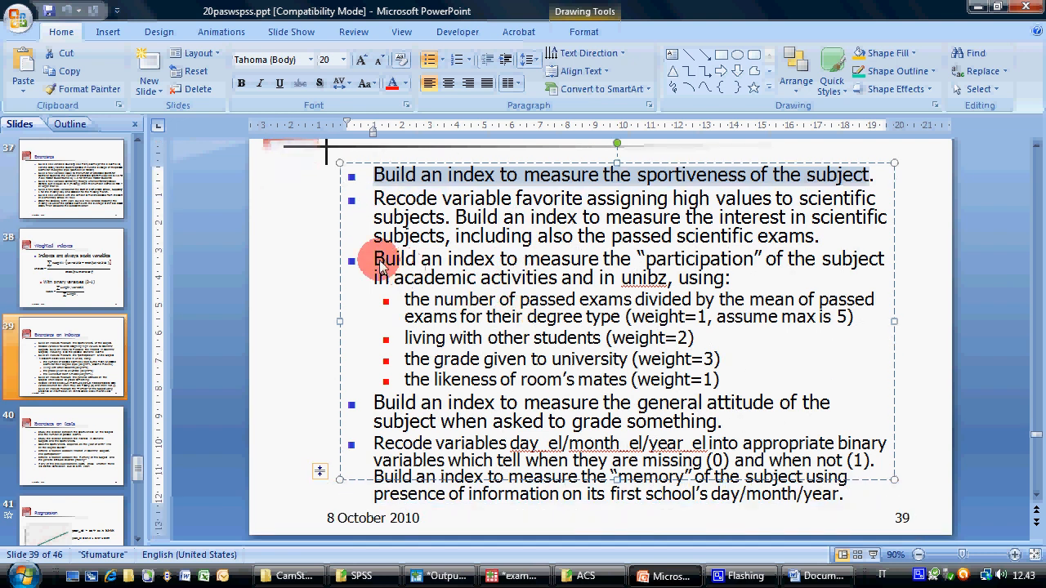
# Copy the "participation" index exercise with its four sub-items from the slide and replace the Word document's text with it
pyautogui.moveTo(353, 260); pyautogui.dragTo(719, 384)
pyautogui.hotkey('ctrl', 'c')
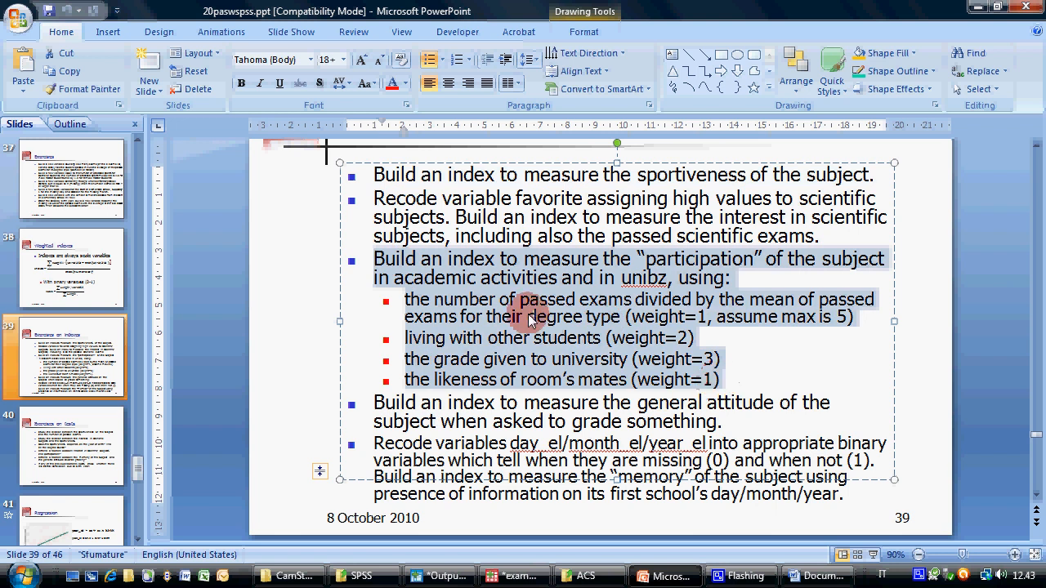
pyautogui.rightClick(531, 318)
pyautogui.click(709, 549)
pyautogui.click(813, 575)
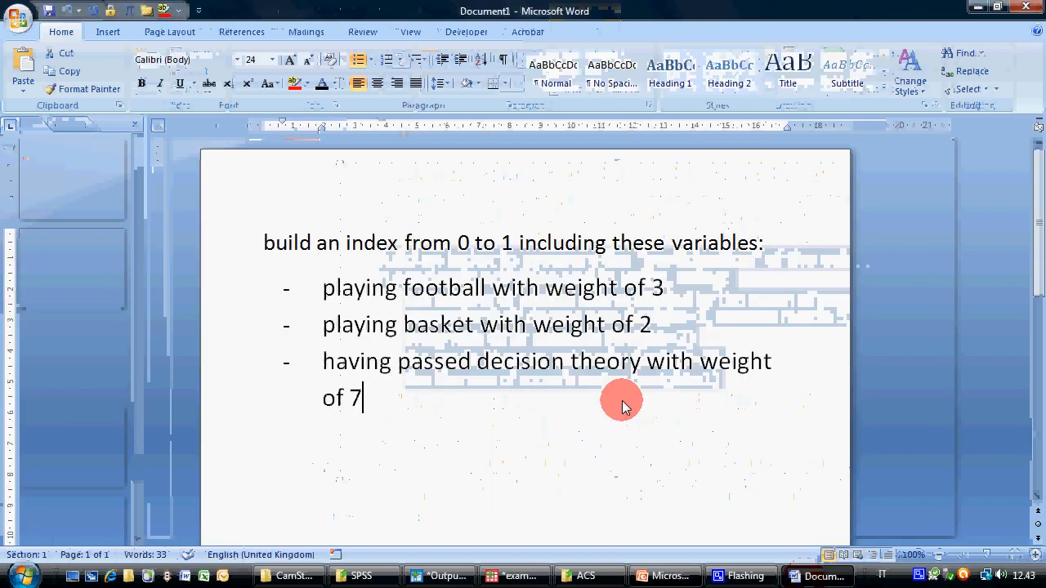
pyautogui.moveTo(546, 408); pyautogui.dragTo(172, 220)
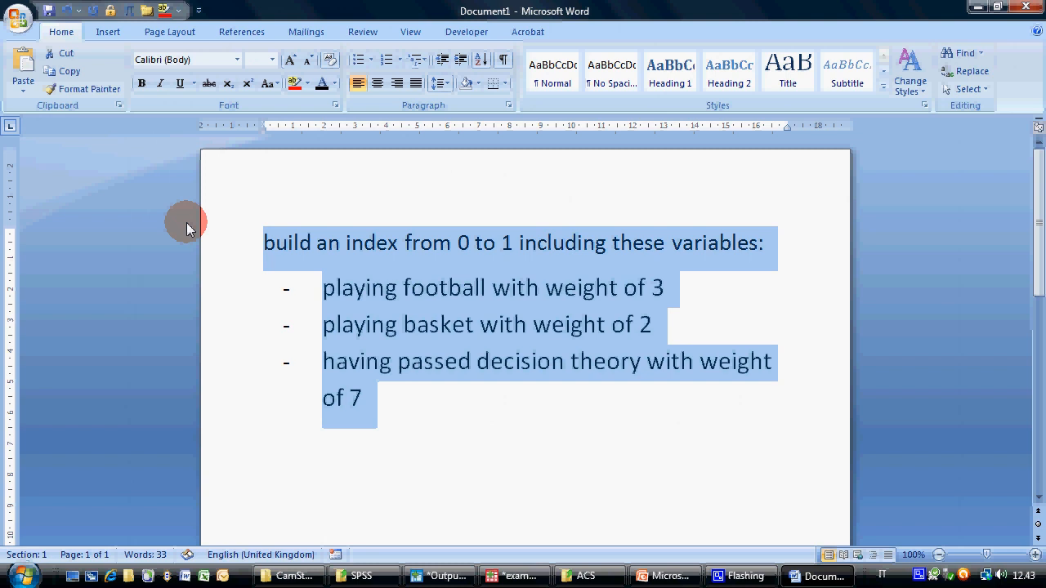
pyautogui.hotkey('ctrl', 'v')
# Remove the bullet from the opening sentence of the pasted exercise
pyautogui.scroll(2, 417, 300)
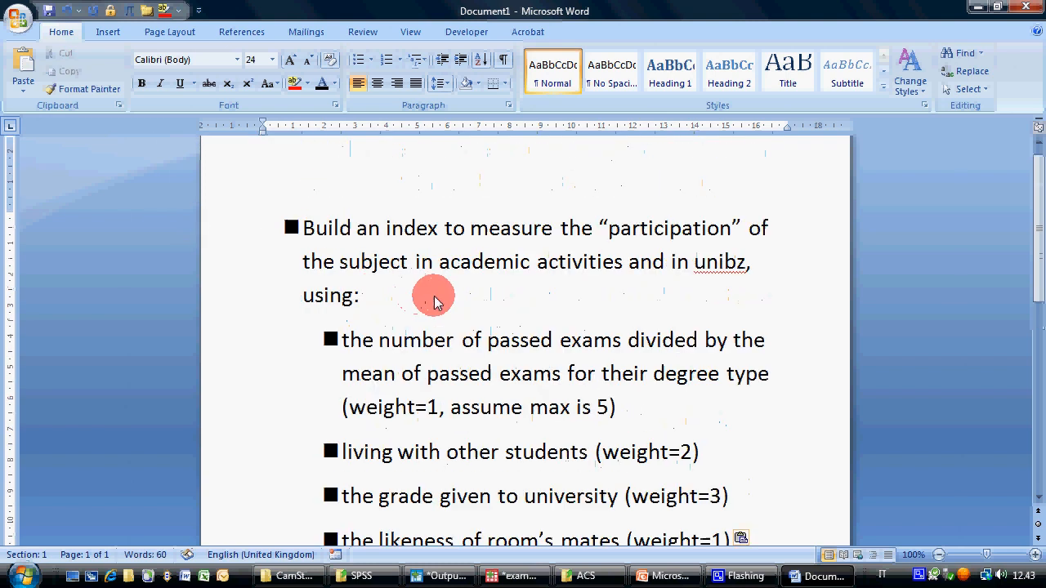
pyautogui.click(304, 229)
pyautogui.press('BackSpace')
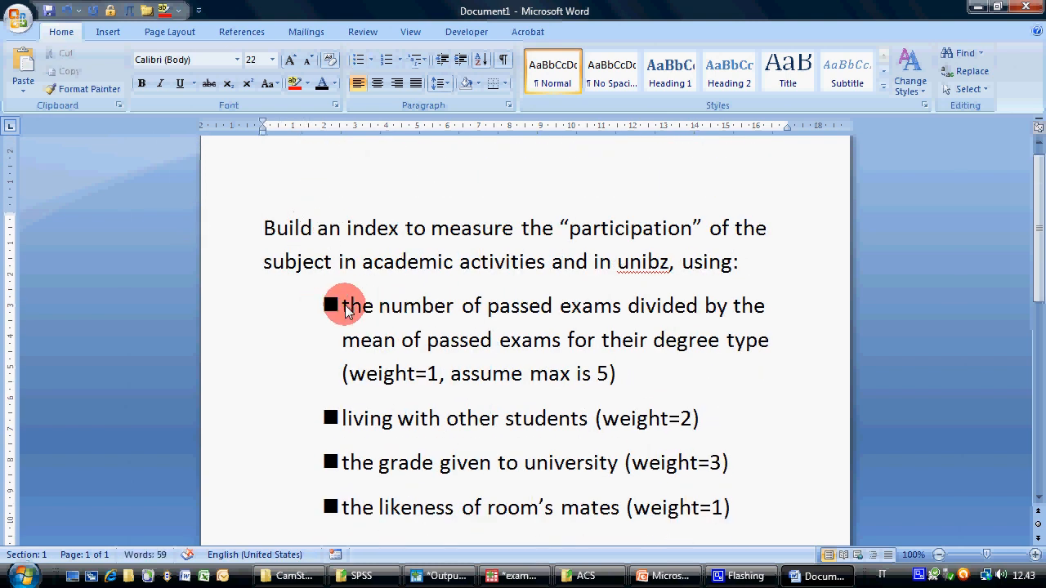
# Change the four sub-items' square bullets to dashes and reduce their indent so the dashes align with the opening sentence
pyautogui.click(338, 306)
pyautogui.click(210, 311)
pyautogui.moveTo(209, 310); pyautogui.dragTo(224, 507)
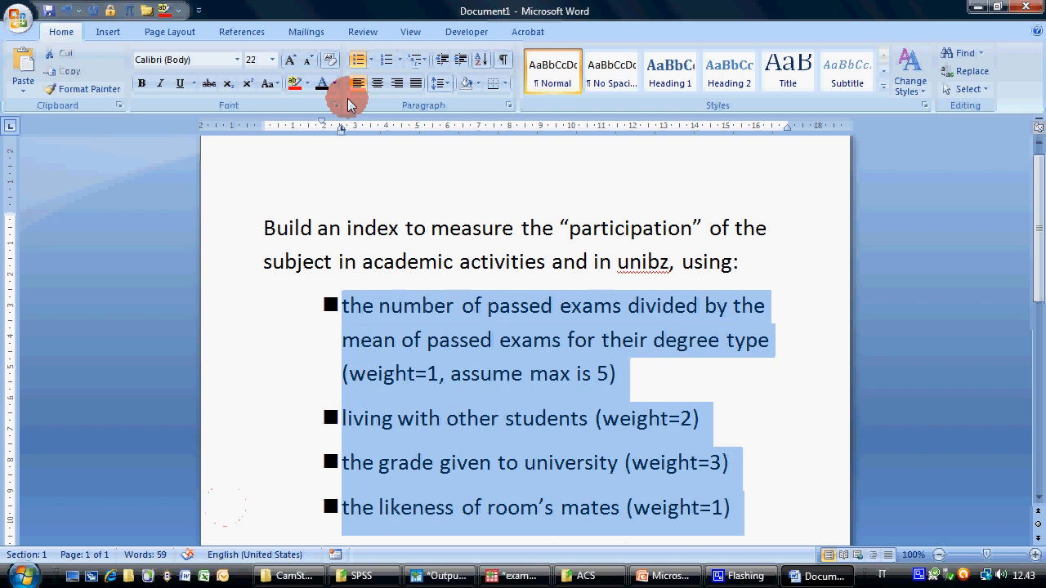
pyautogui.click(357, 60)
pyautogui.click(357, 60)
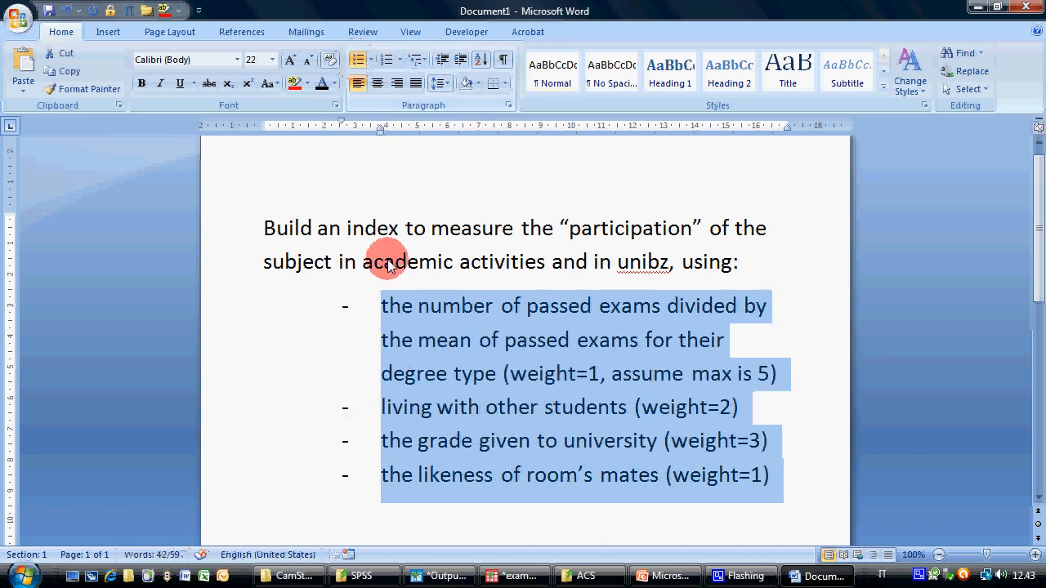
pyautogui.moveTo(381, 124)
pyautogui.mouseDown()
pyautogui.moveTo(257, 124)
pyautogui.moveTo(381, 124)
pyautogui.moveTo(293, 130)
pyautogui.mouseUp()
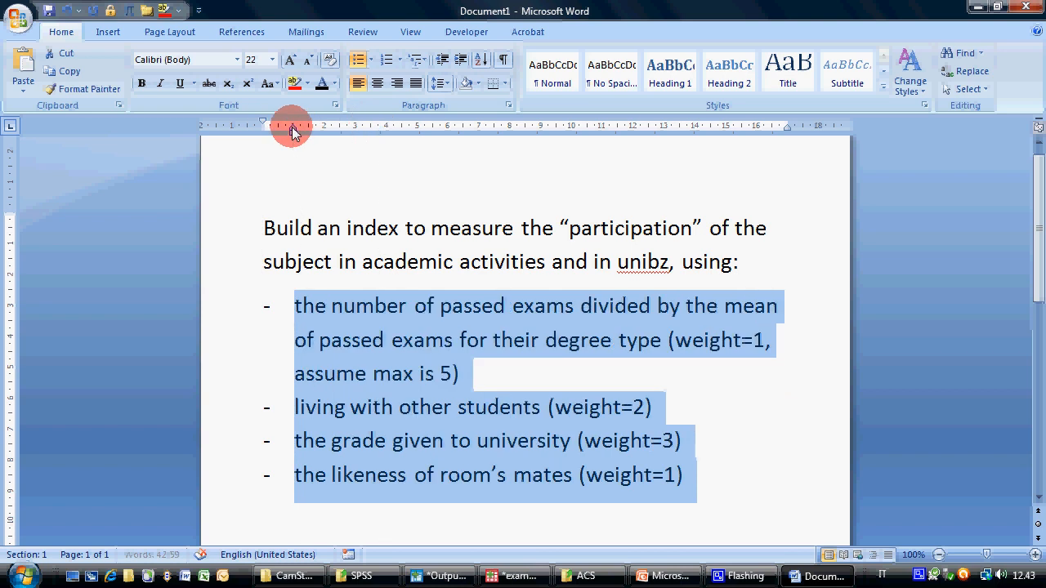
pyautogui.click(515, 387)
# Read the item on passed exams divided by the mean for their degree type and highlight the whole item in red
pyautogui.scroll(-1, 408, 237)
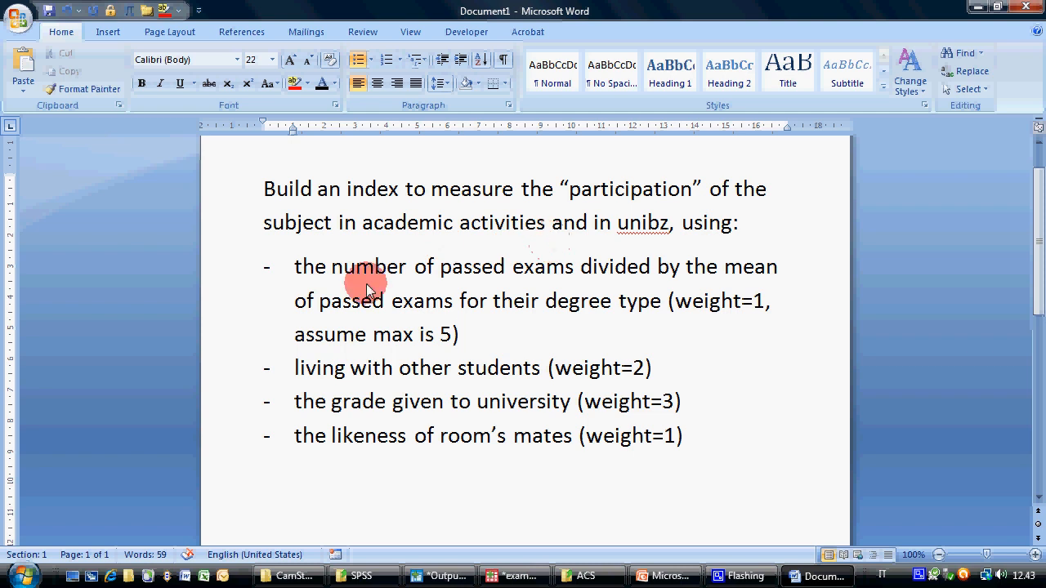
pyautogui.moveTo(364, 270); pyautogui.dragTo(658, 304)
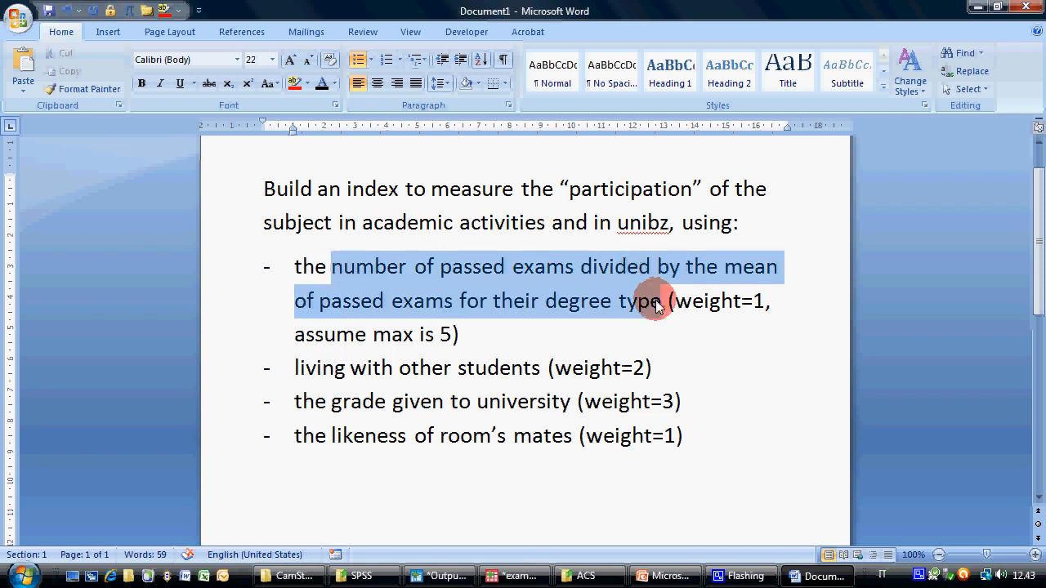
pyautogui.click(563, 311)
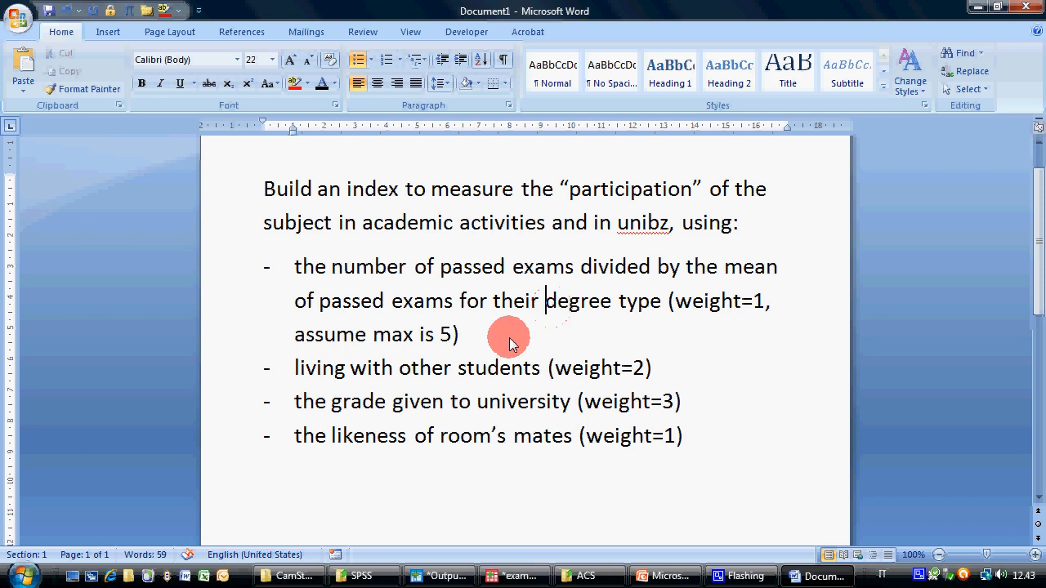
pyautogui.moveTo(499, 335); pyautogui.dragTo(296, 270)
pyautogui.click(298, 85)
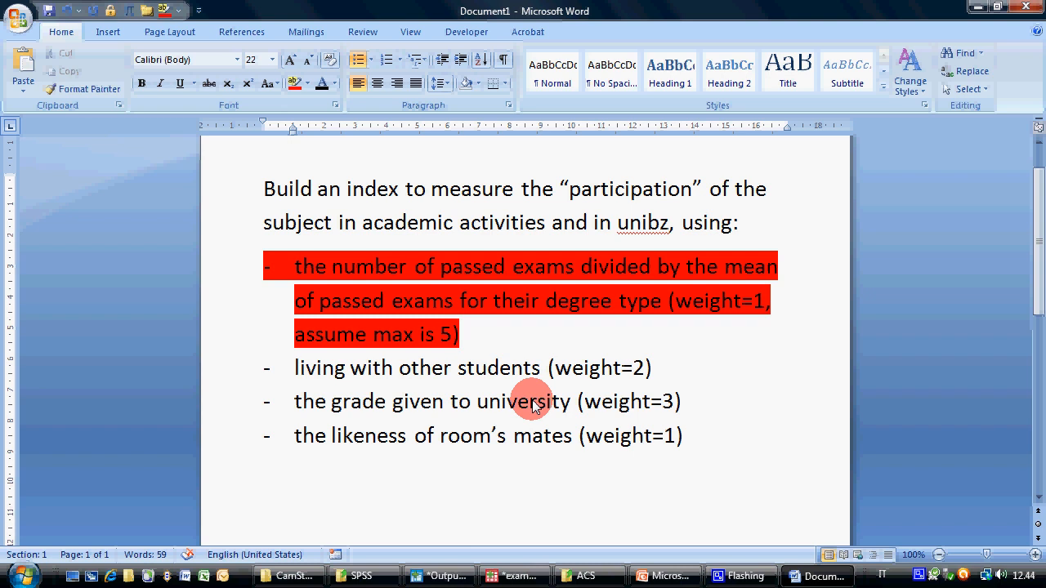
# Review the university grade, room's mates and living-with-students items, then reread the mean of passed exams by degree type
pyautogui.moveTo(304, 407); pyautogui.dragTo(663, 400)
pyautogui.moveTo(313, 438); pyautogui.dragTo(693, 440)
pyautogui.click(508, 367)
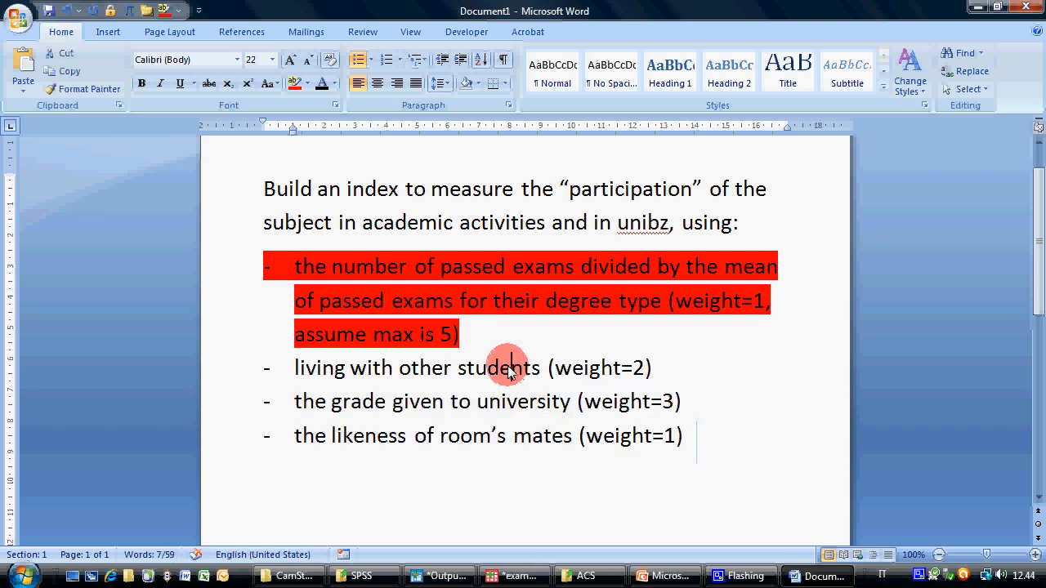
pyautogui.click(377, 284)
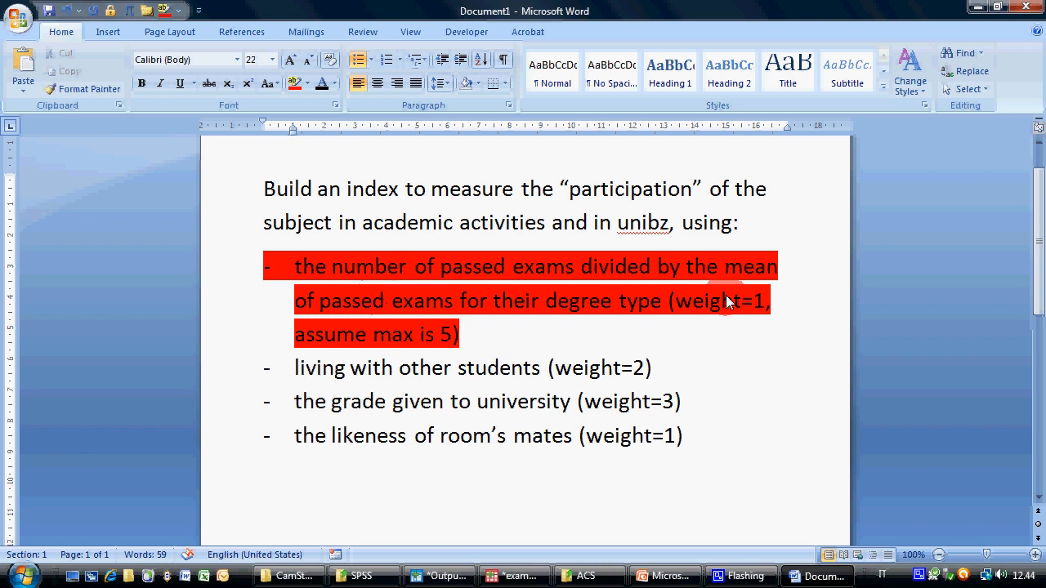
pyautogui.moveTo(746, 270); pyautogui.dragTo(660, 303)
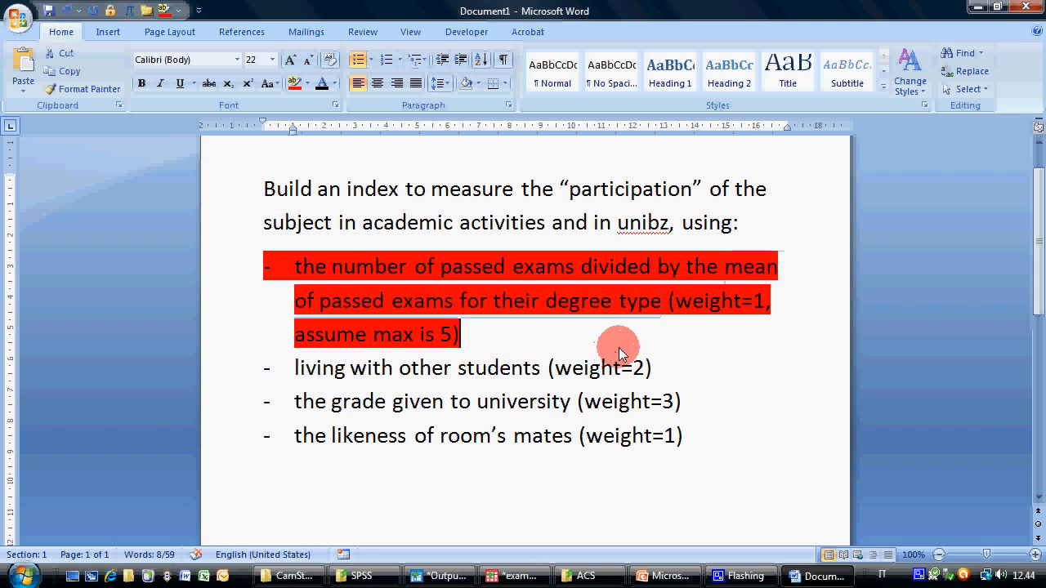
# Switch to the PASW Data Editor and run Means with Passed exams as the dependent and Degree type as the independent variable
pyautogui.click(515, 575)
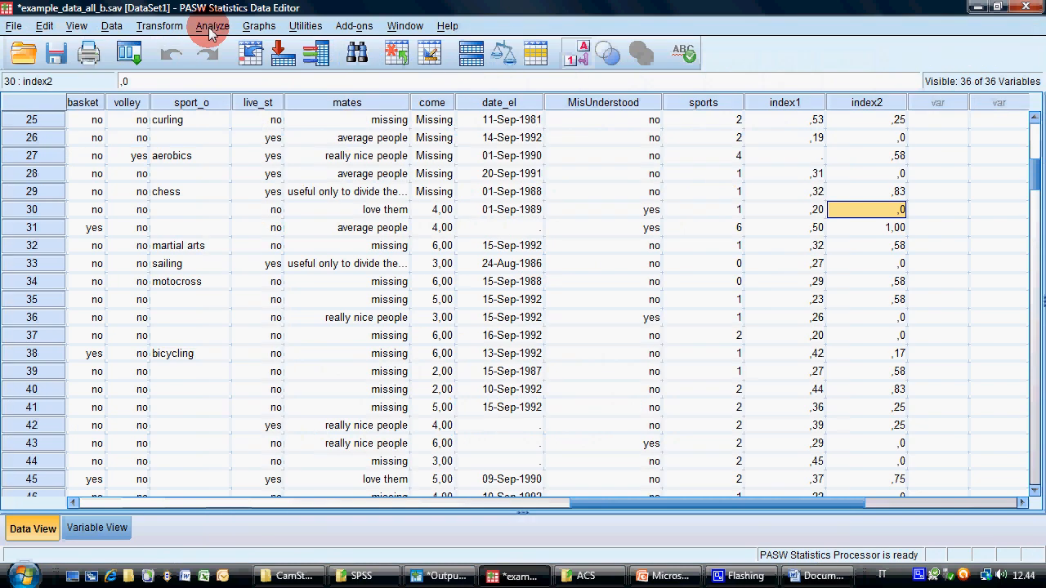
pyautogui.click(214, 27)
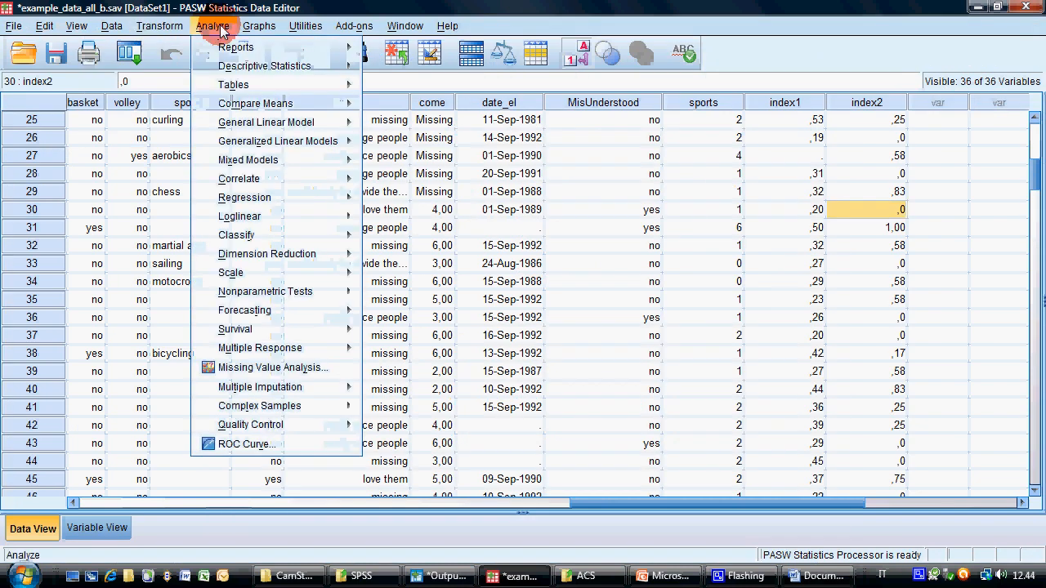
pyautogui.click(249, 67)
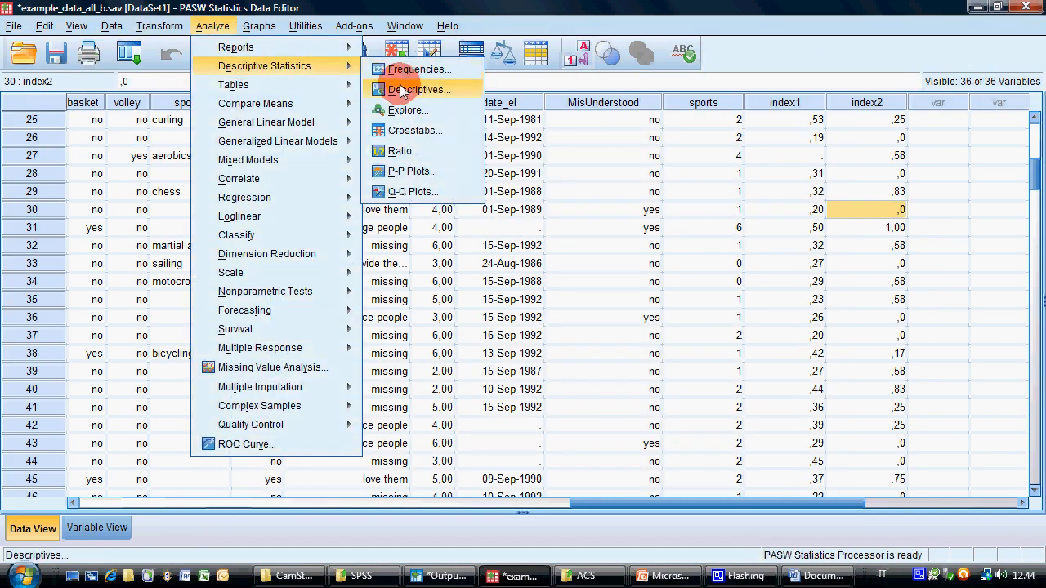
pyautogui.moveTo(351, 103)
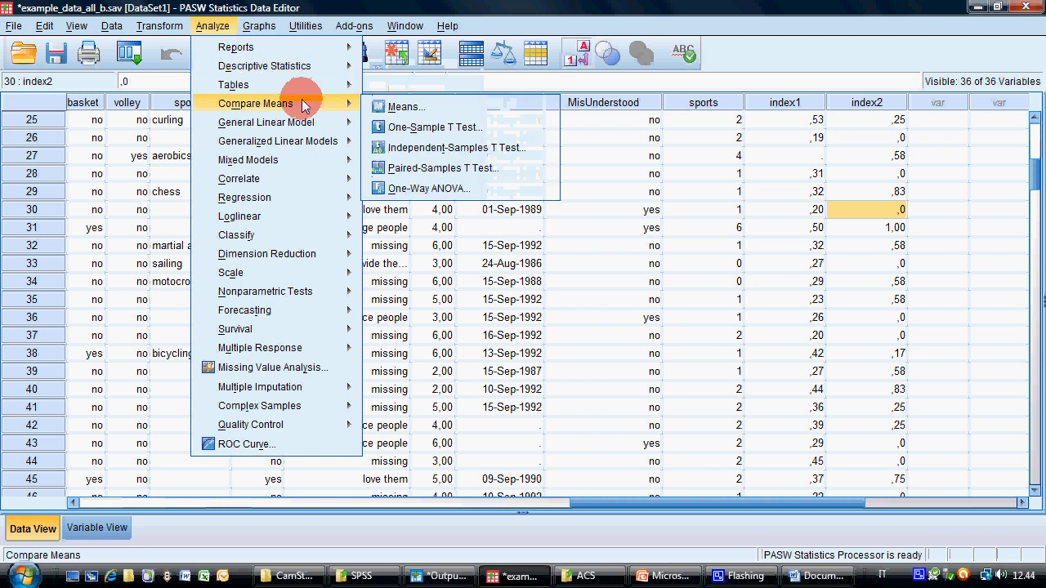
pyautogui.click(406, 107)
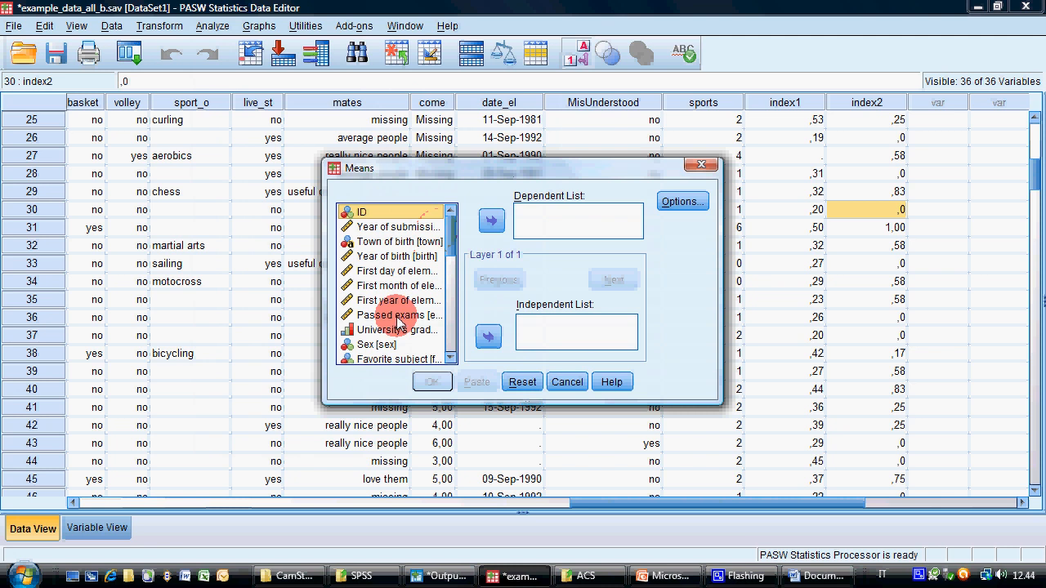
pyautogui.doubleClick(398, 323)
pyautogui.moveTo(450, 241); pyautogui.dragTo(450, 287)
pyautogui.click(411, 287)
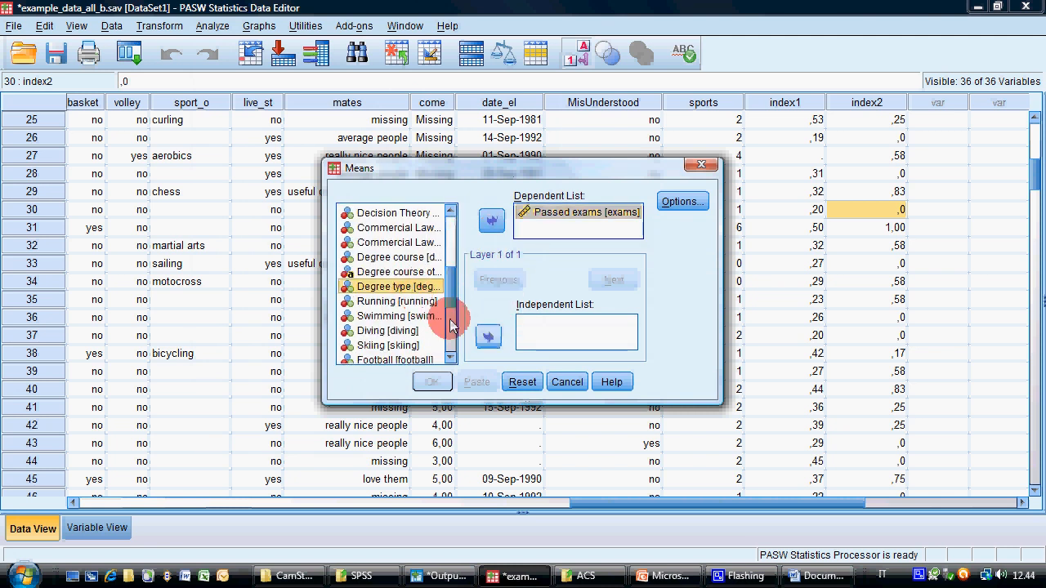
pyautogui.click(488, 336)
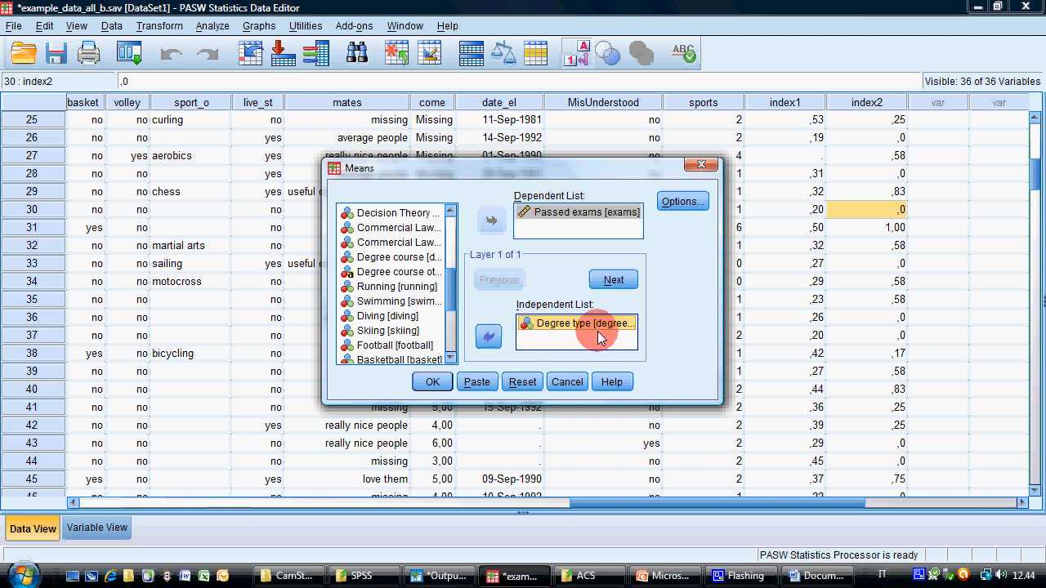
pyautogui.click(431, 382)
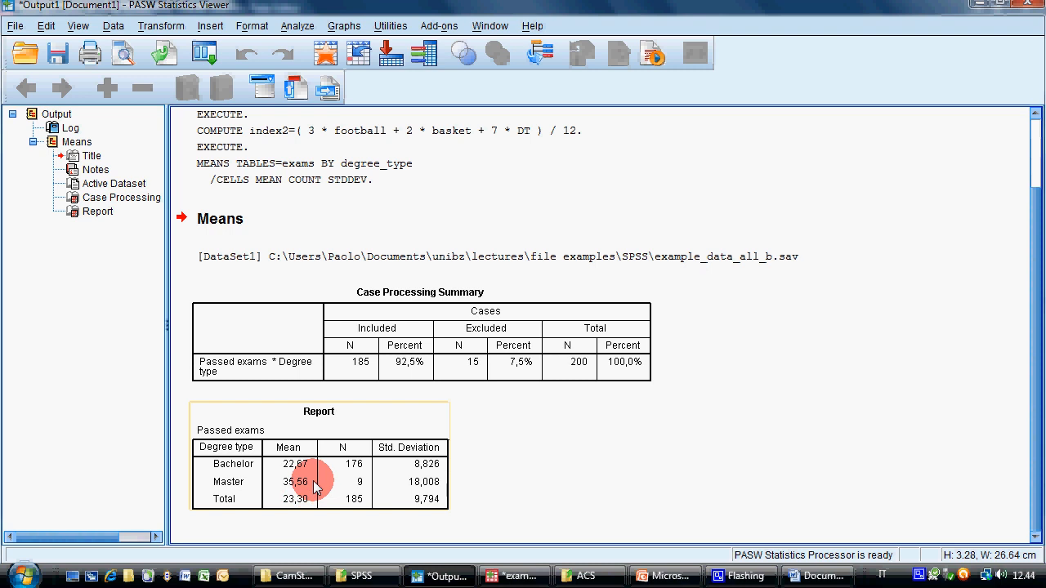
# Reread the passed-exams item in the Word document and check it against the degree type means in the PASW output report
pyautogui.click(811, 576)
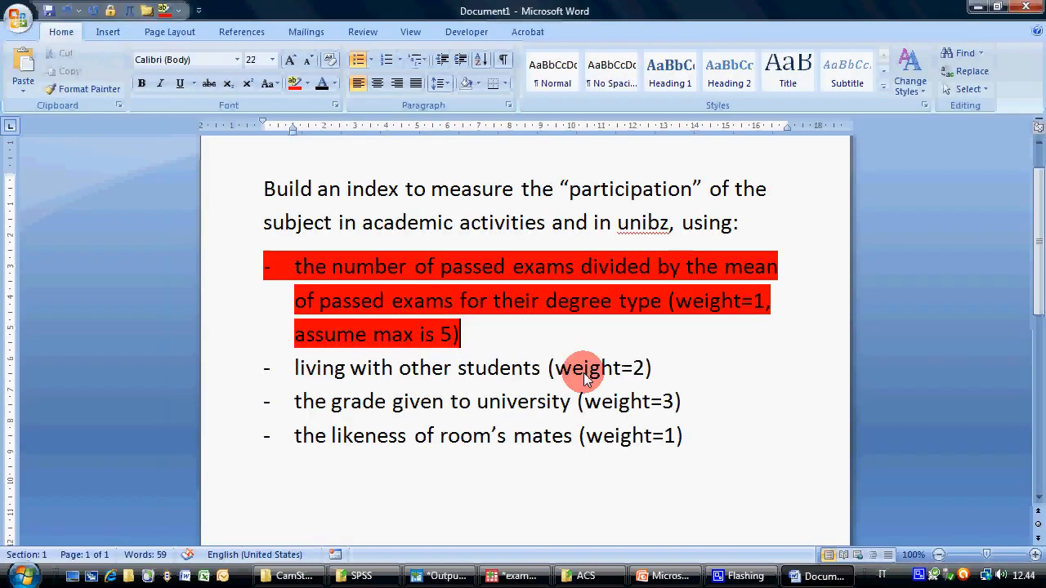
pyautogui.click(296, 269)
pyautogui.moveTo(298, 272); pyautogui.dragTo(724, 270)
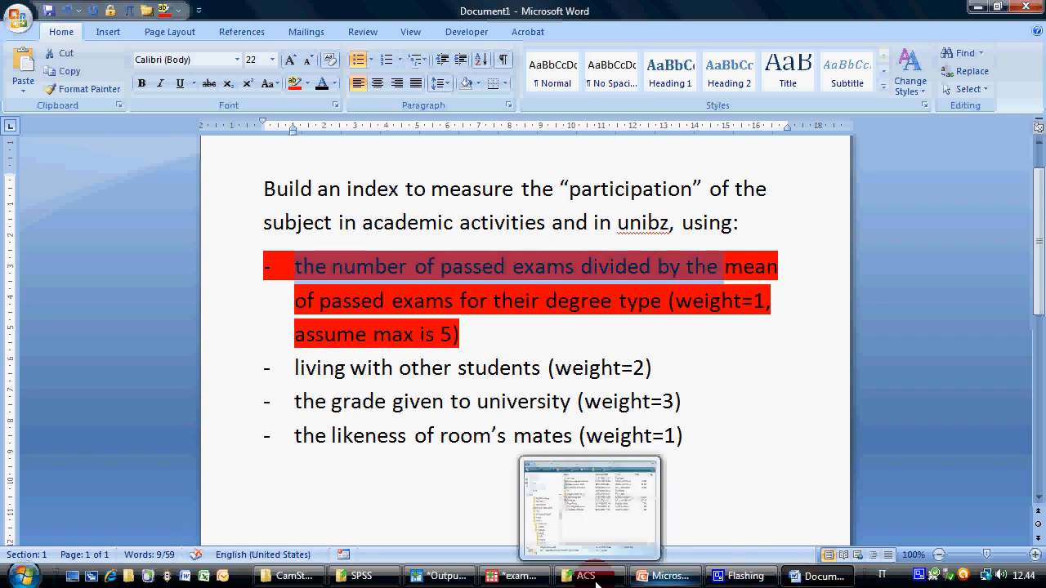
pyautogui.click(433, 488)
pyautogui.click(296, 472)
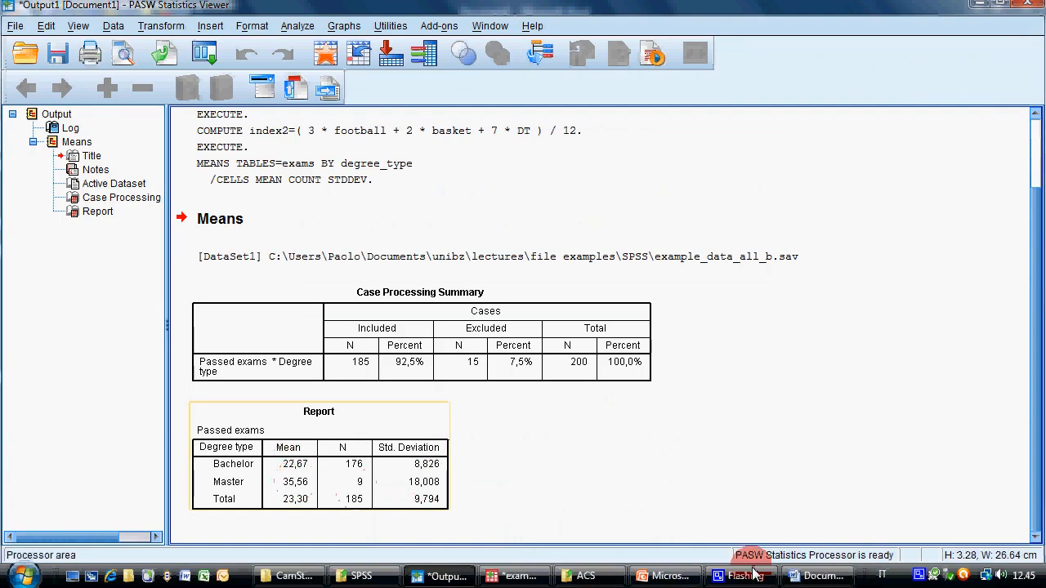
# Return to the PASW Data Editor, clear the previous Compute Variable settings and name the target variable exams2
pyautogui.moveTo(688, 580)
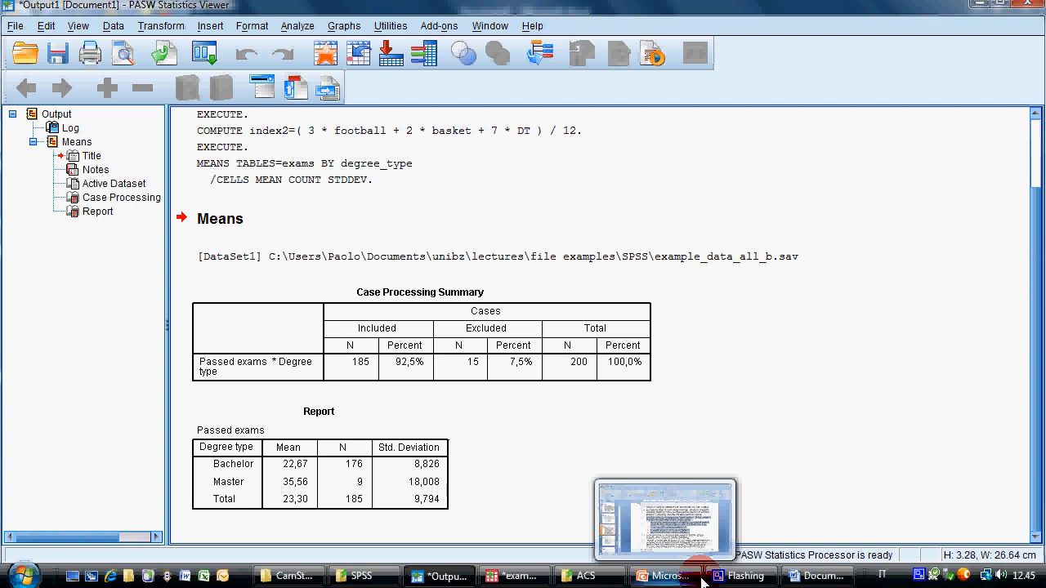
pyautogui.click(539, 579)
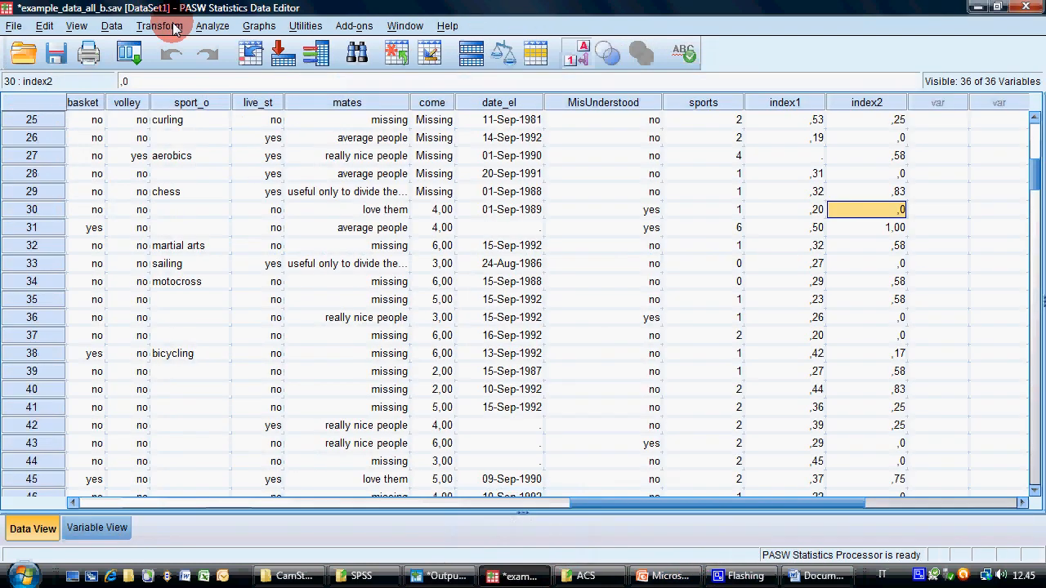
pyautogui.click(164, 25)
pyautogui.click(188, 47)
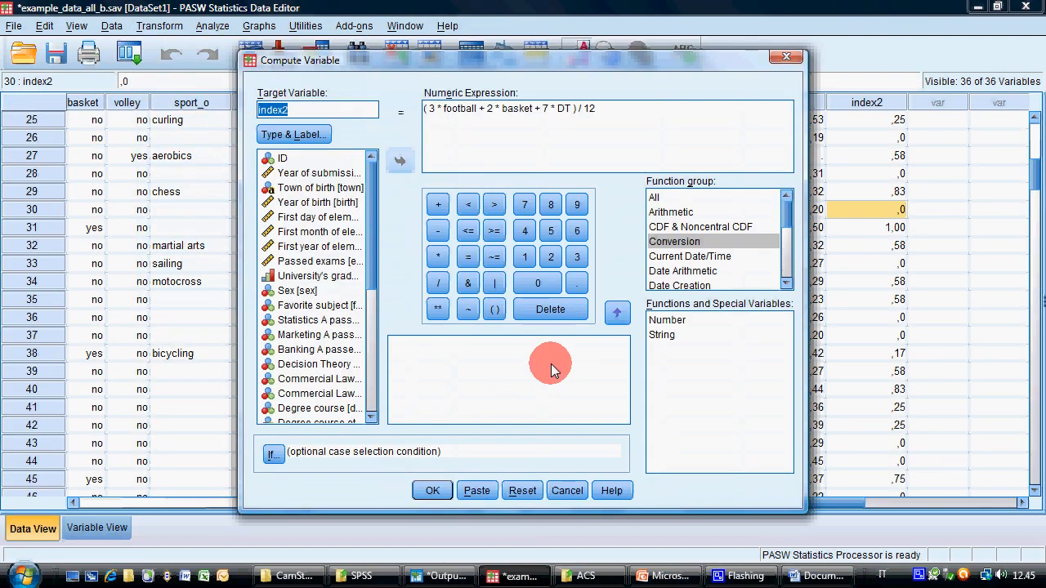
pyautogui.click(522, 490)
pyautogui.click(304, 111)
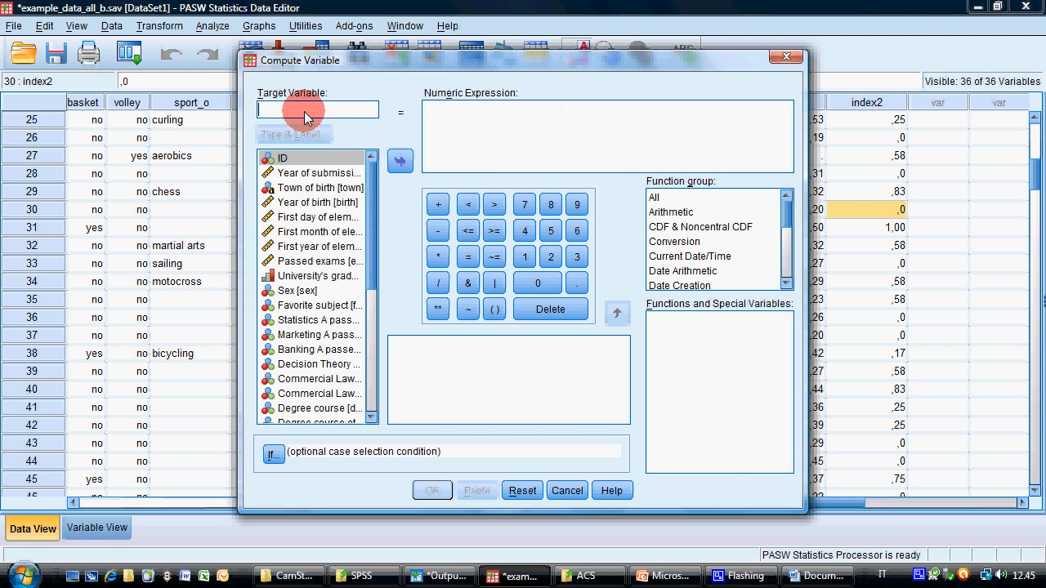
pyautogui.write('exams2')
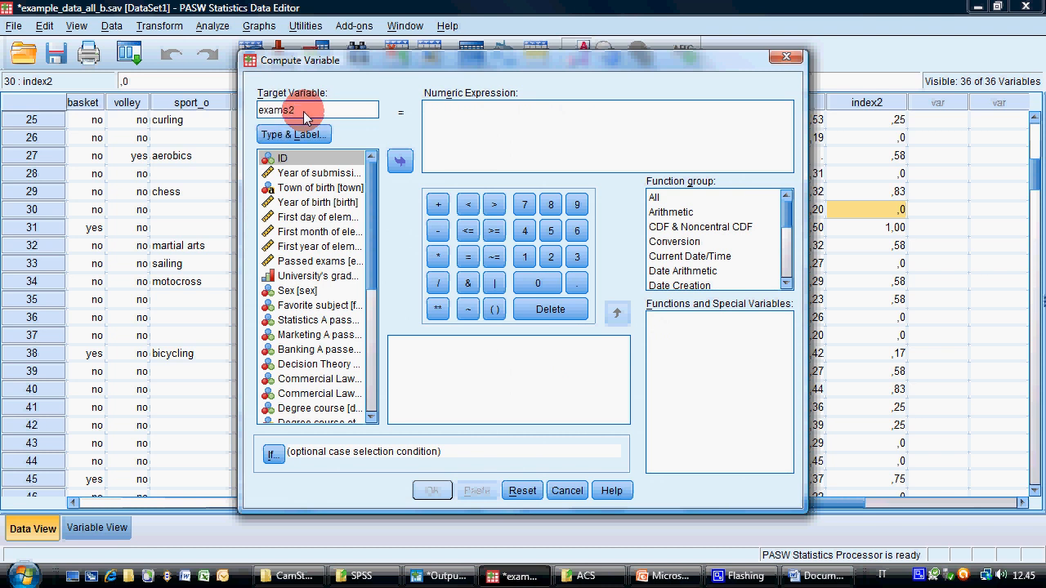
# Begin the exams2 numeric expression with the bachelor term (degree_type = 1) * exams/
pyautogui.click(524, 121)
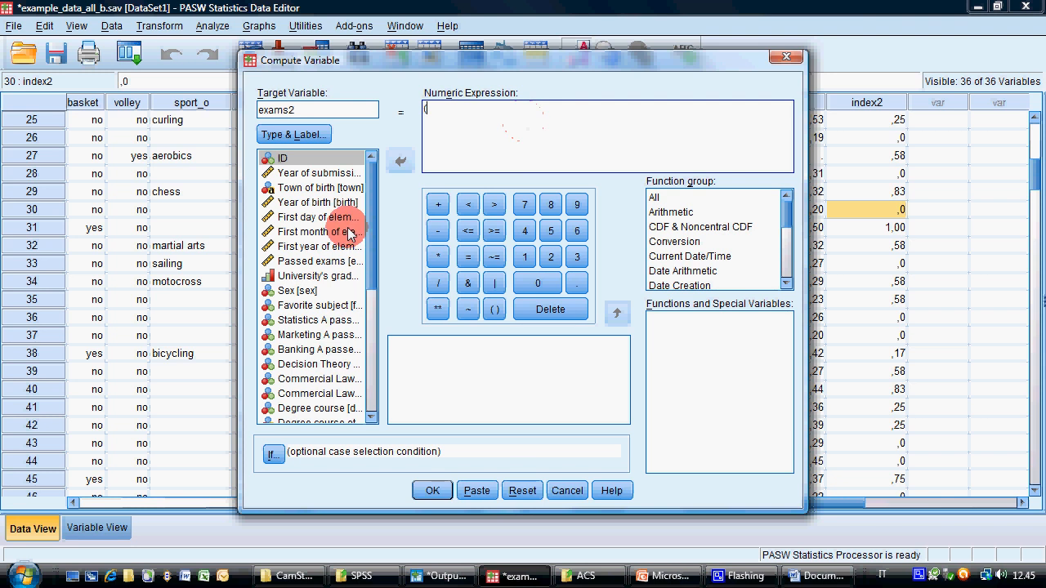
pyautogui.moveTo(370, 239); pyautogui.dragTo(370, 293)
pyautogui.click(311, 324)
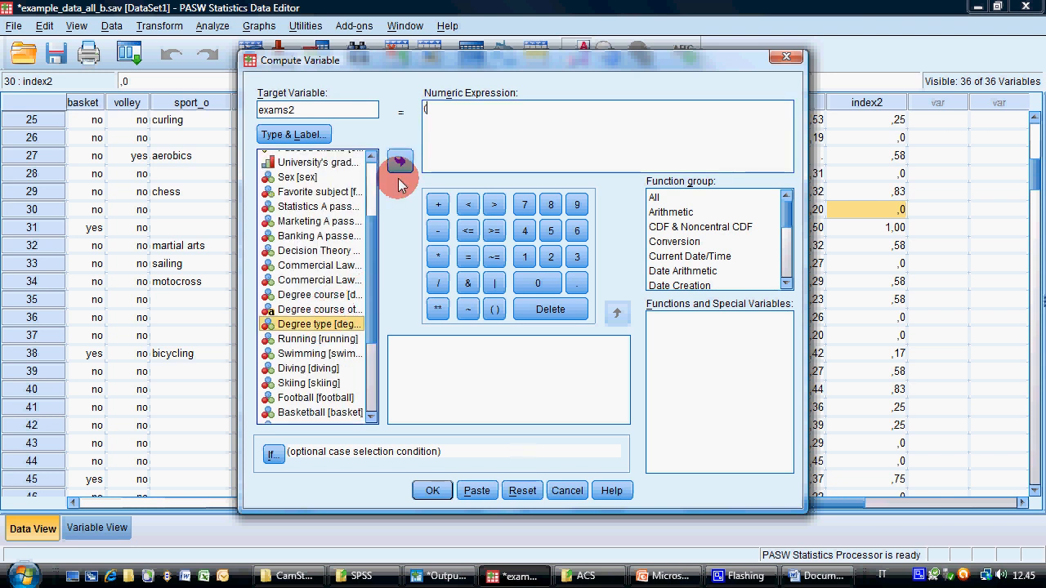
pyautogui.click(400, 161)
pyautogui.click(467, 257)
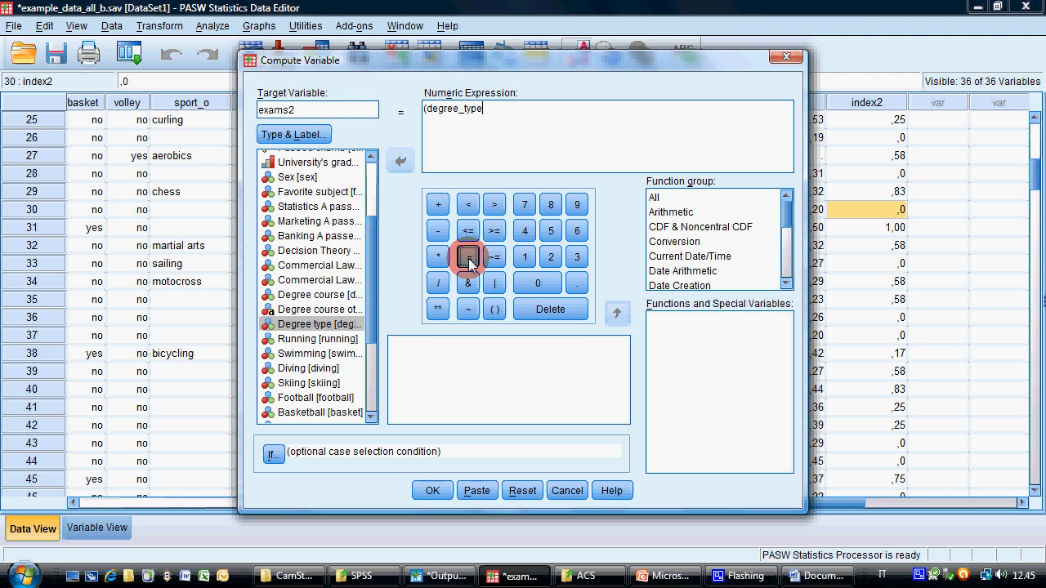
pyautogui.click(521, 249)
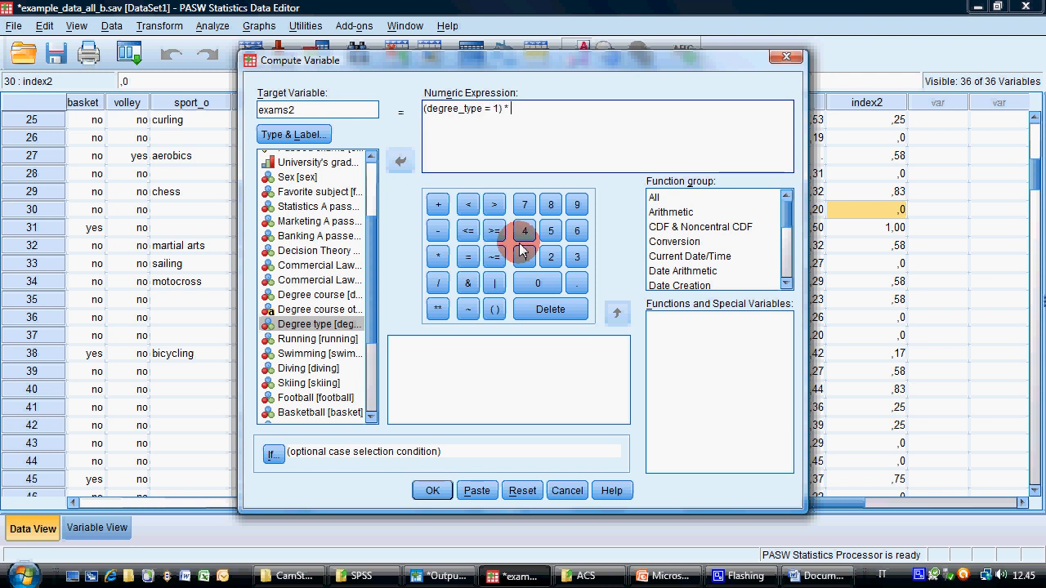
pyautogui.write(') * exams/')
# Look up the Bachelor mean in the PASW output report and enter 22.67 + after the division sign in the exams2 expression
pyautogui.click(495, 577)
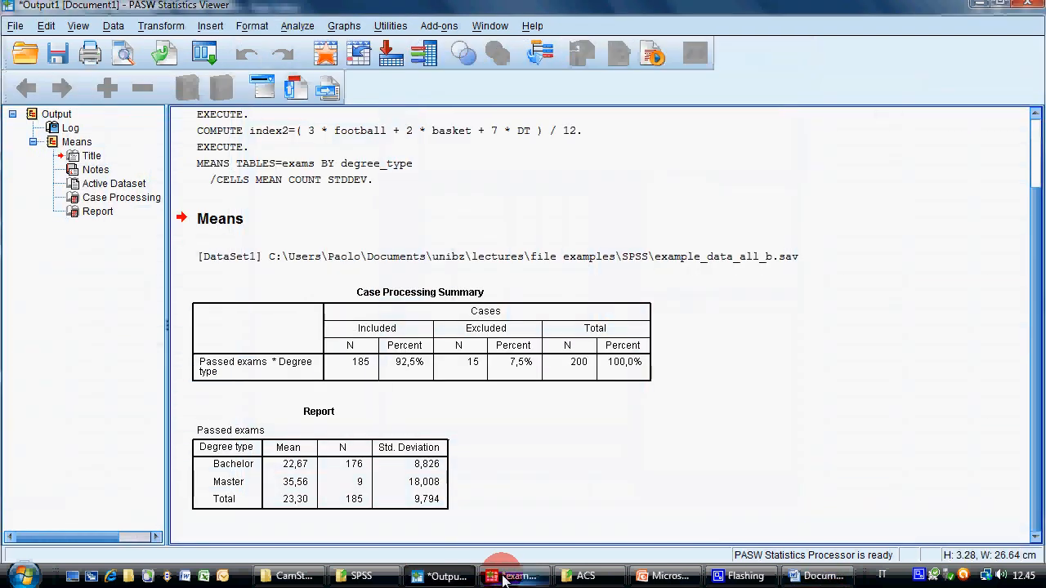
pyautogui.click(503, 578)
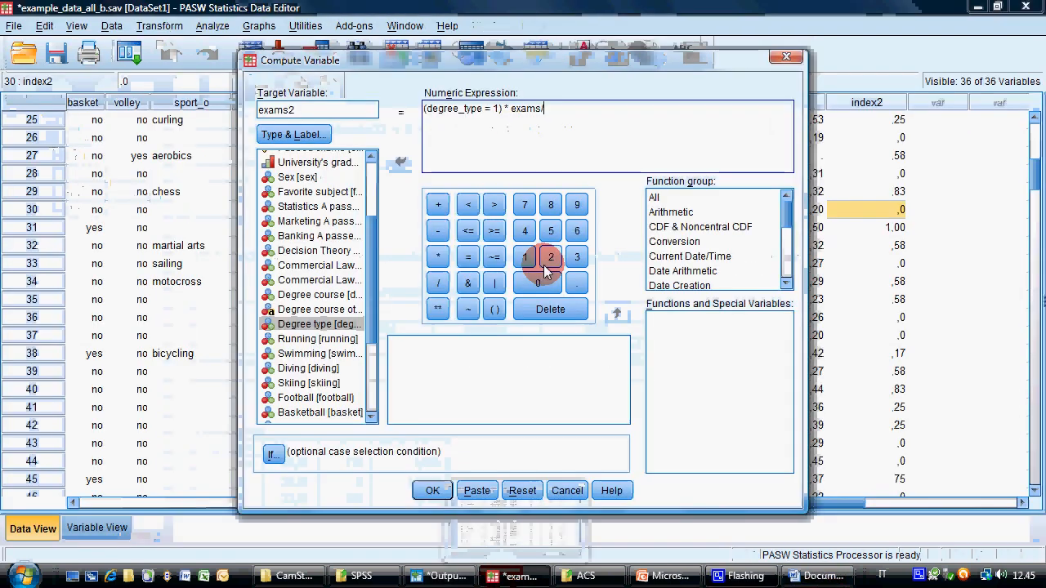
pyautogui.write('22.67 ')
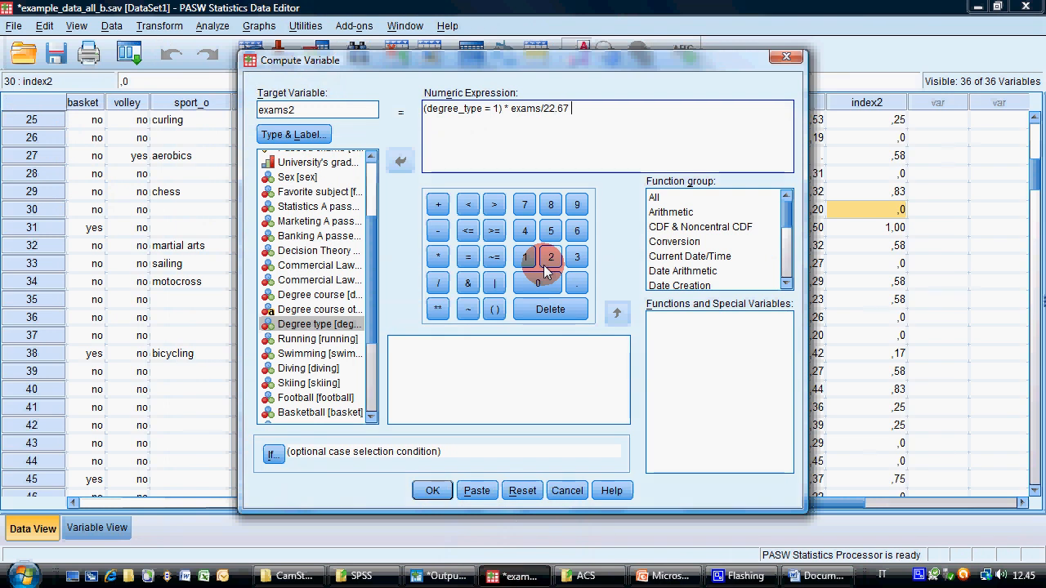
pyautogui.write('+ (')
# Add the master term (degree_type = 2) * exams to the exams2 expression
pyautogui.click(335, 324)
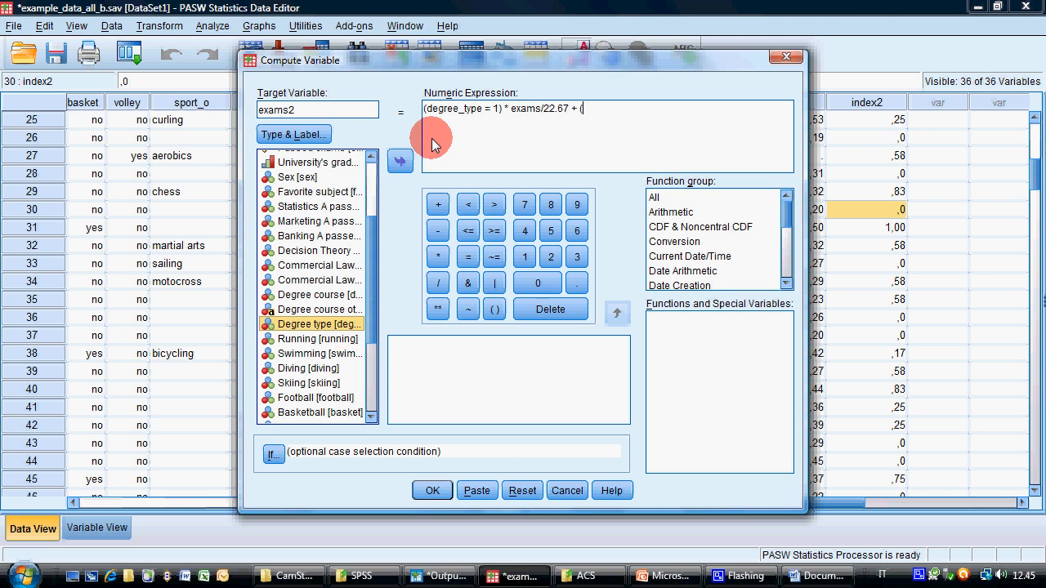
pyautogui.click(399, 161)
pyautogui.click(468, 256)
pyautogui.click(550, 256)
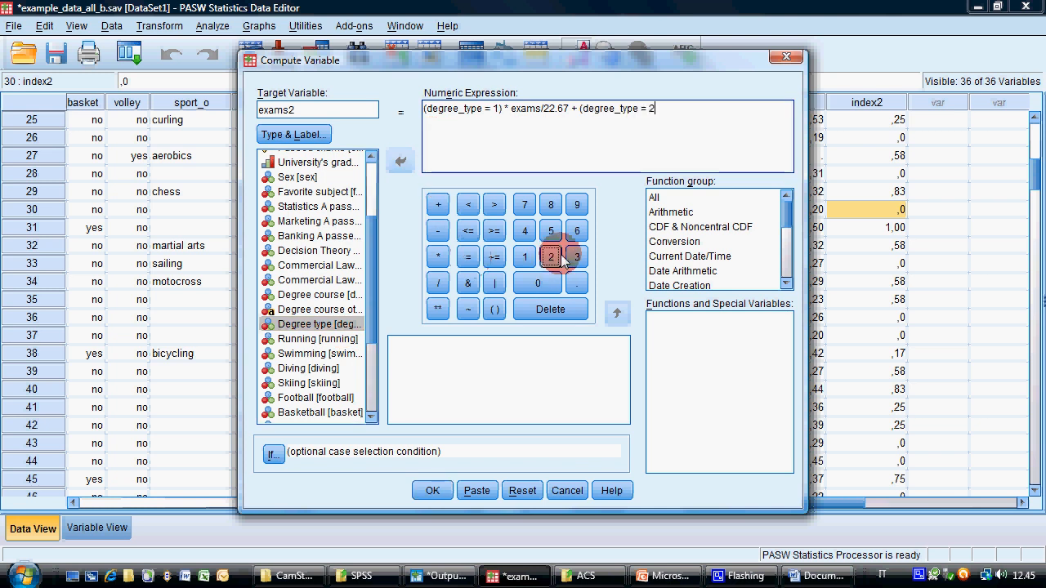
pyautogui.write(') * ')
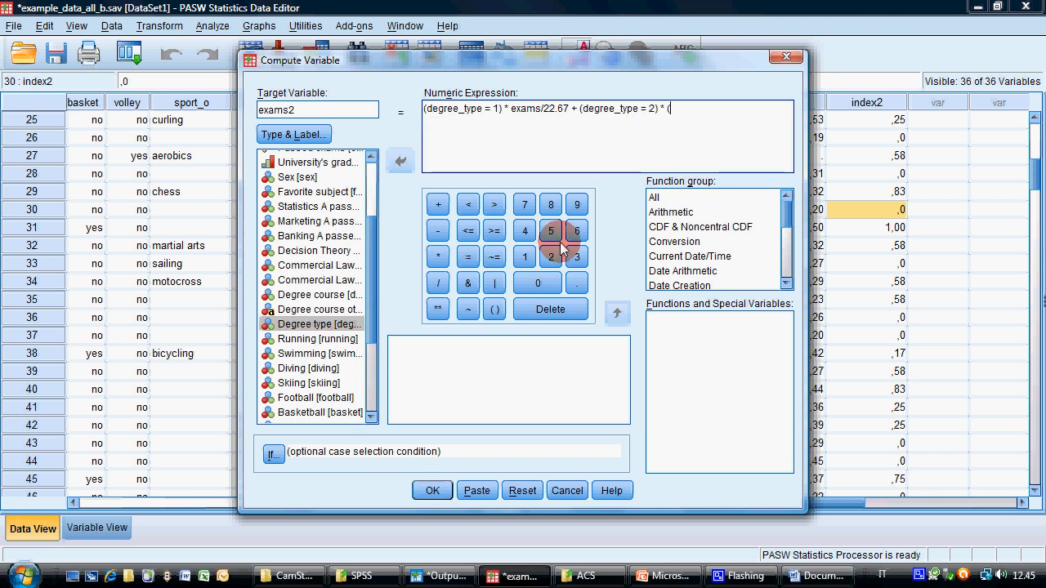
pyautogui.write('exams/')
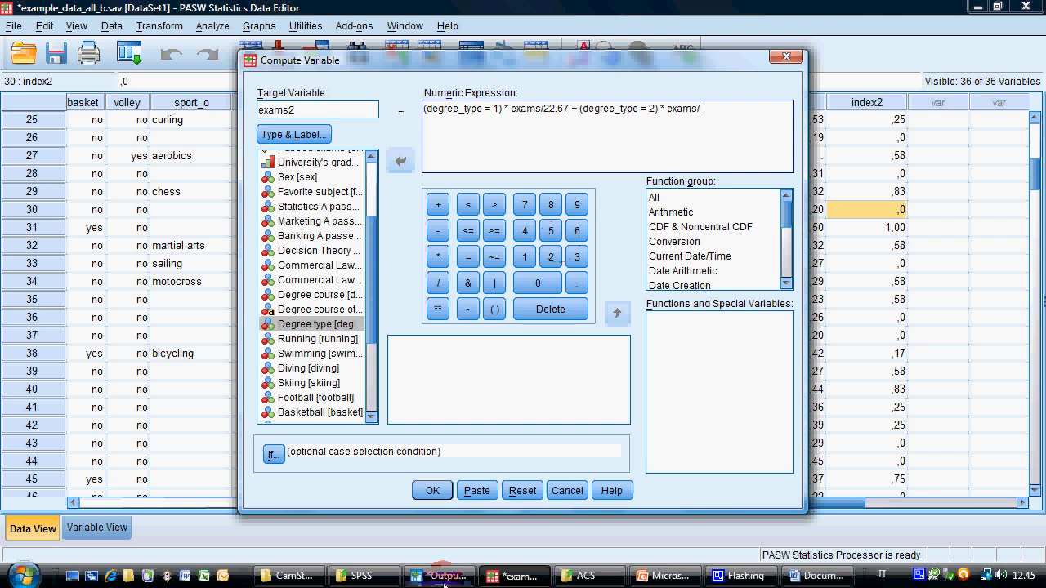
# Look up the Master mean in the output report, divide the second exams term by 35.56 and compute exams2
pyautogui.click(450, 576)
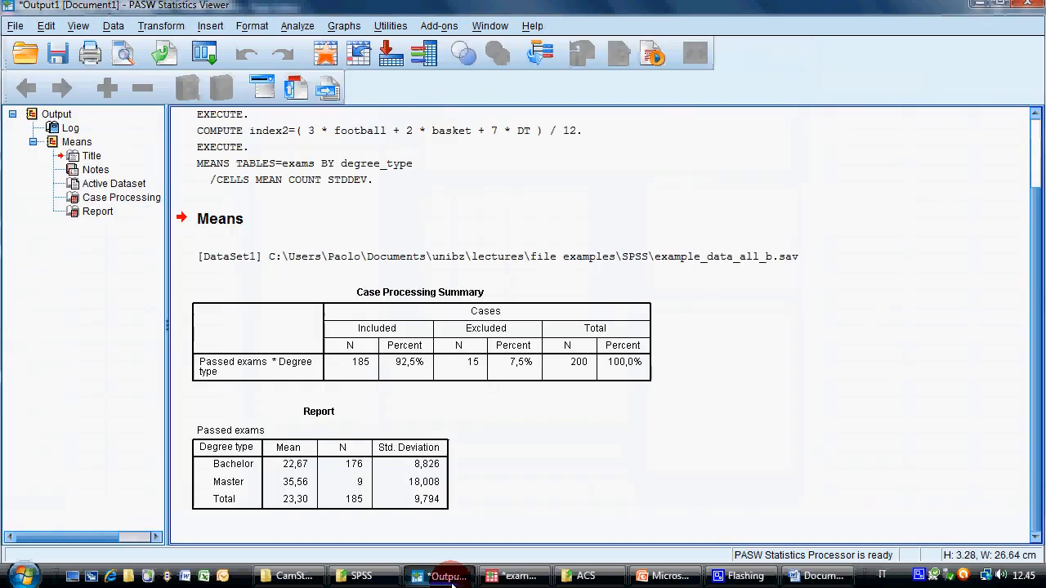
pyautogui.click(521, 578)
pyautogui.write('/')
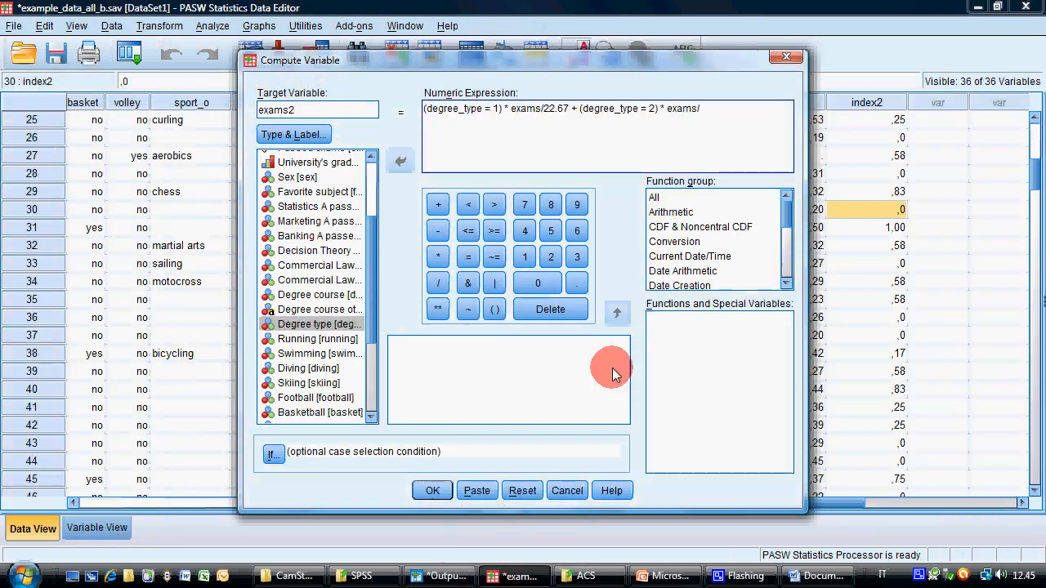
pyautogui.write('35.56')
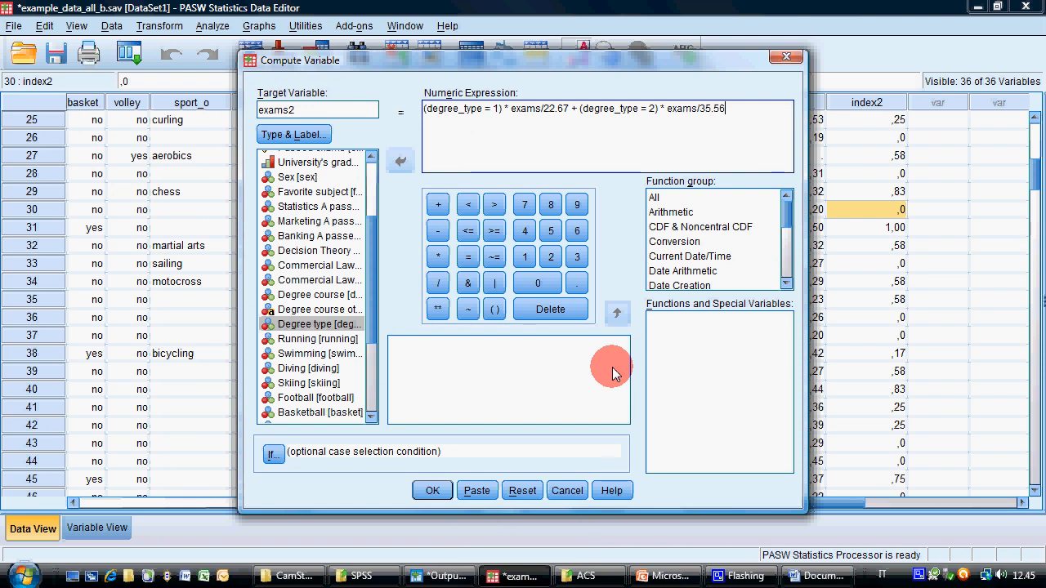
pyautogui.click(432, 490)
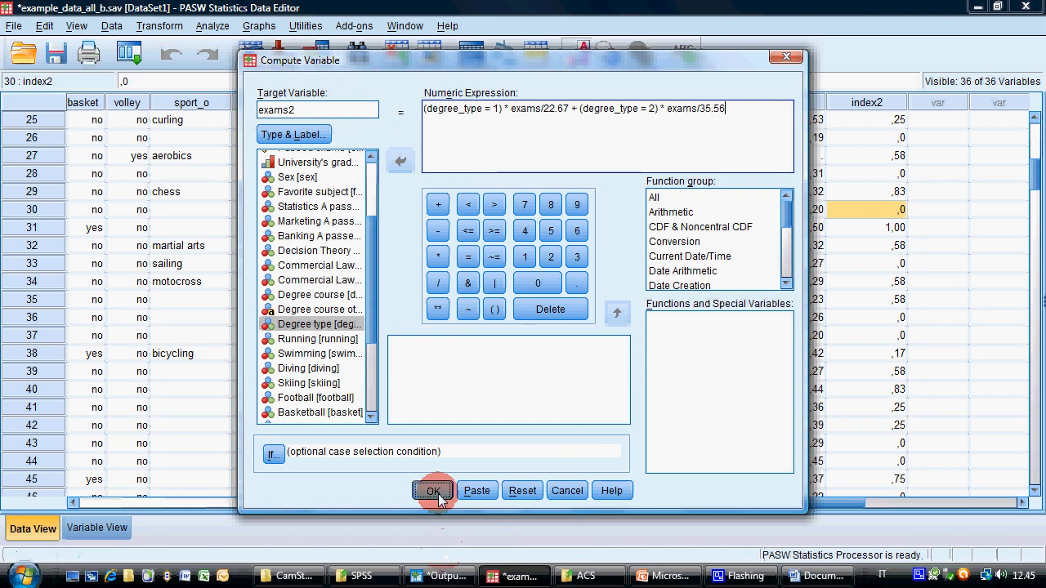
# Review the computed exams2 values in the PASW Data Editor and reread the index items in the Word document
pyautogui.click(545, 576)
pyautogui.moveTo(621, 502); pyautogui.dragTo(726, 504)
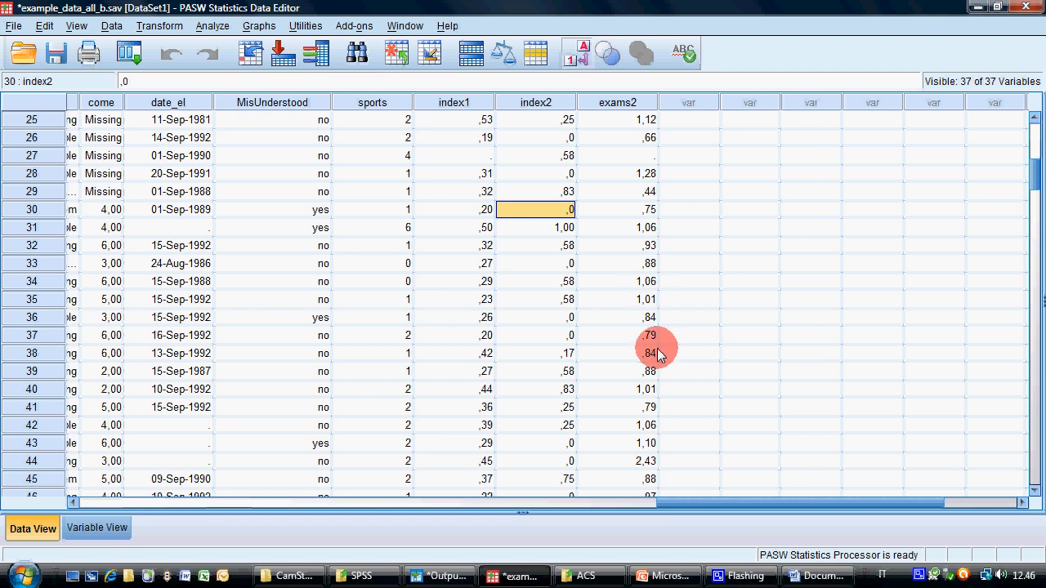
pyautogui.click(633, 460)
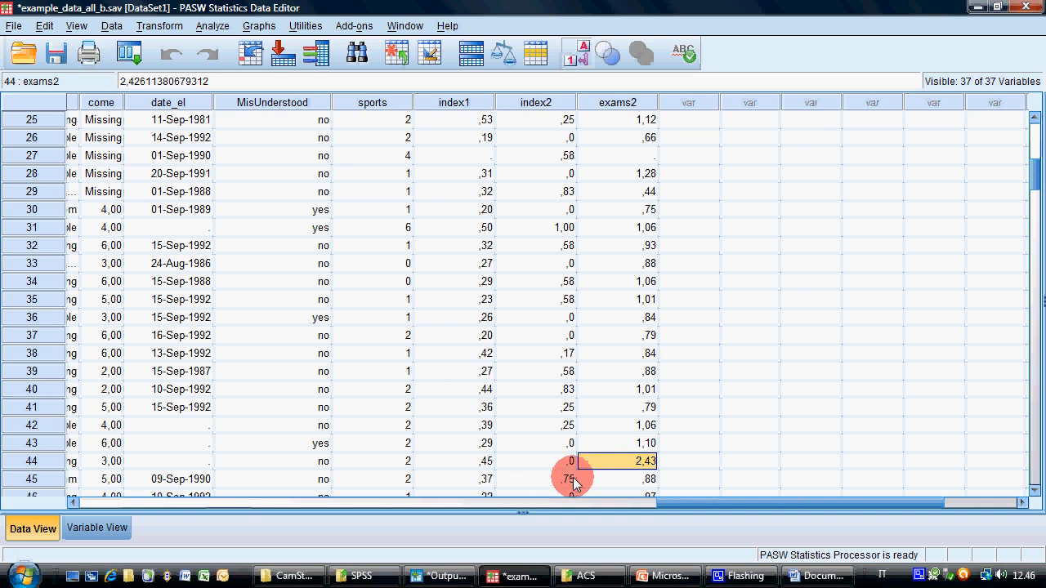
pyautogui.scroll(-6, 611, 458)
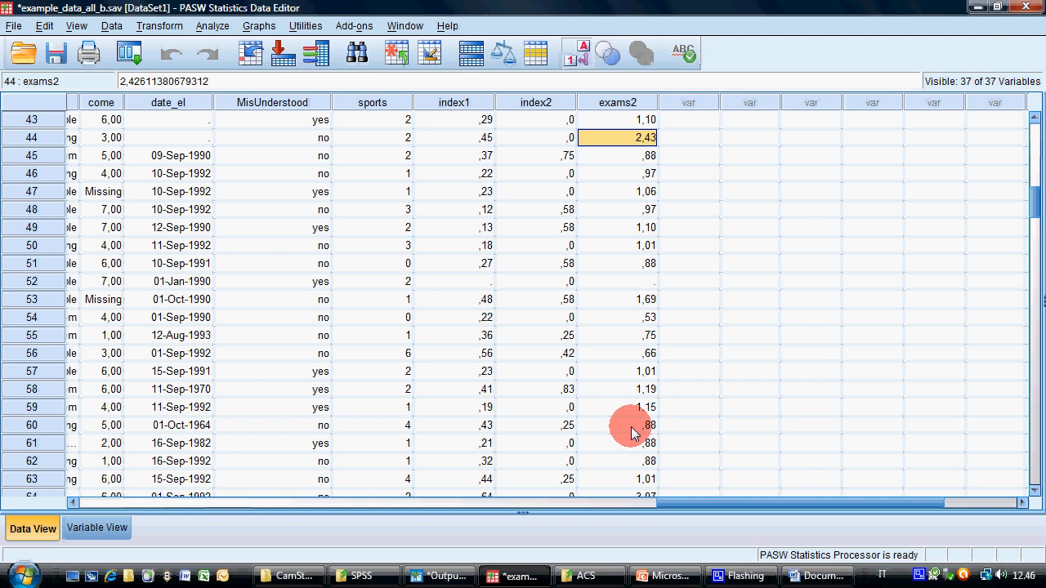
pyautogui.click(617, 353)
pyautogui.scroll(8, 606, 376)
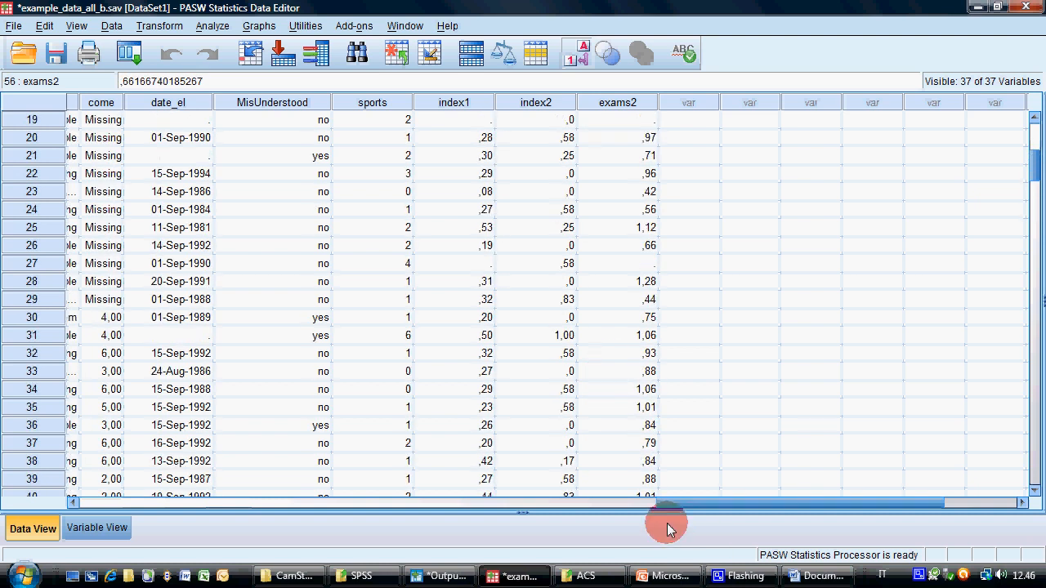
pyautogui.click(817, 576)
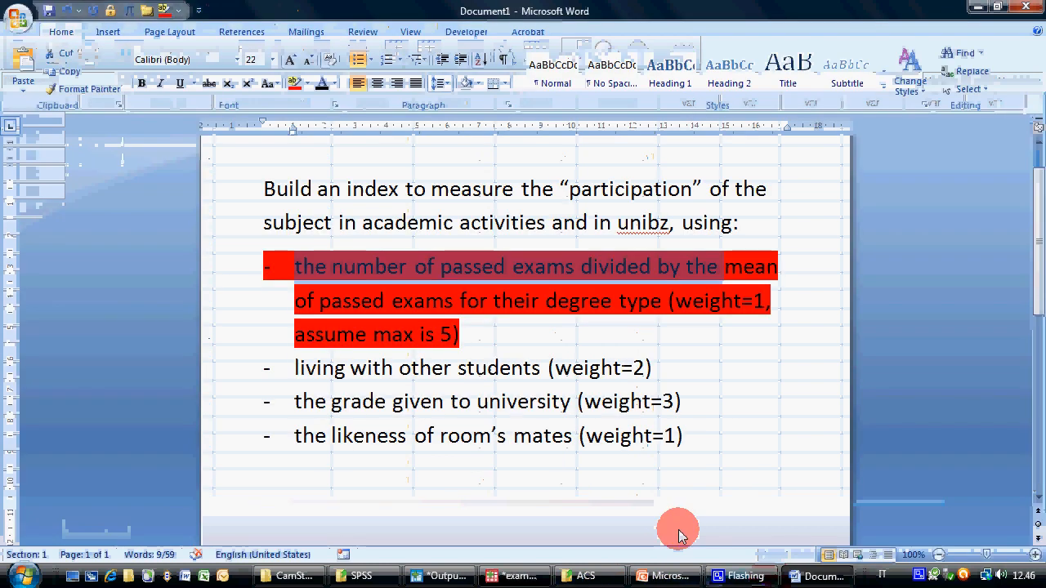
pyautogui.click(474, 368)
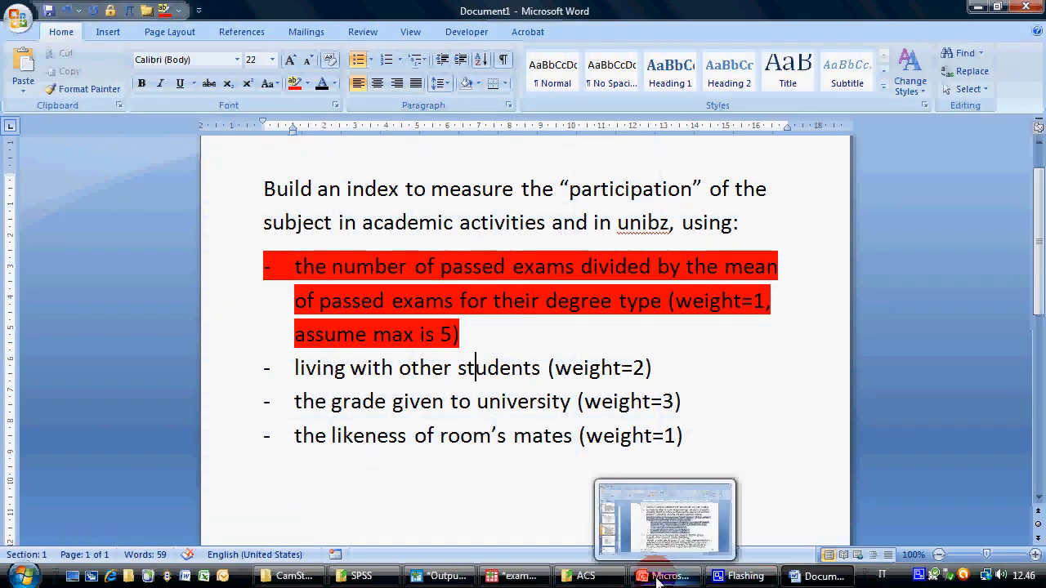
# Switch to the PASW Data Editor, reset the Compute Variable settings and name the target variable partecipation
pyautogui.click(527, 582)
pyautogui.click(212, 25)
pyautogui.click(247, 27)
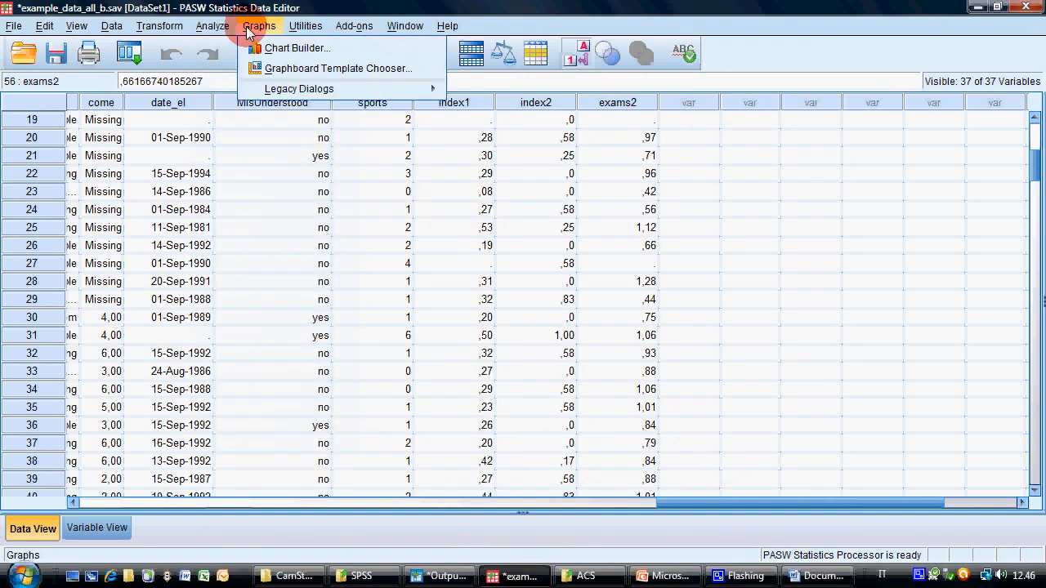
pyautogui.moveTo(181, 31)
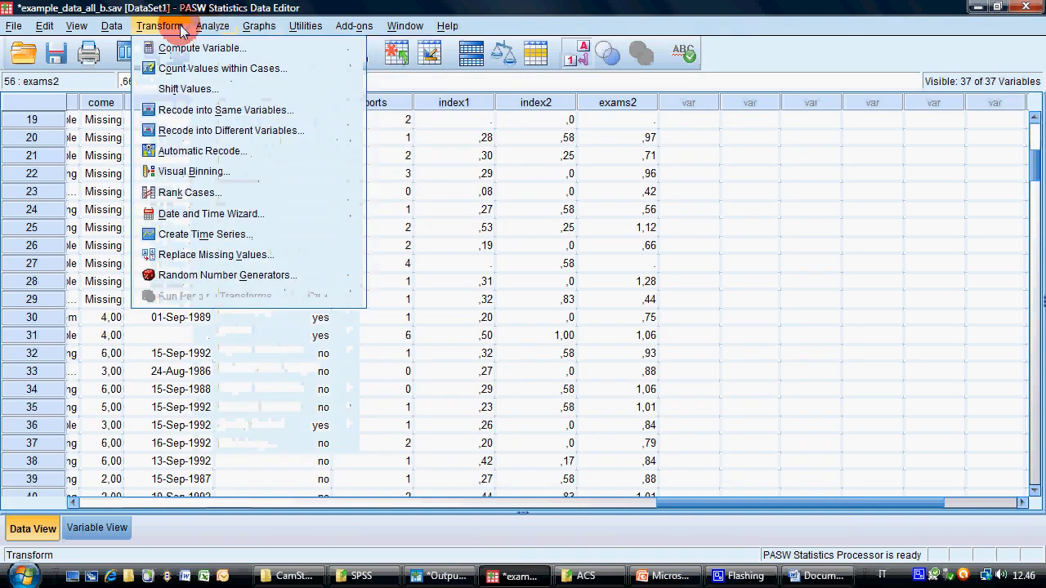
pyautogui.click(202, 48)
pyautogui.click(522, 490)
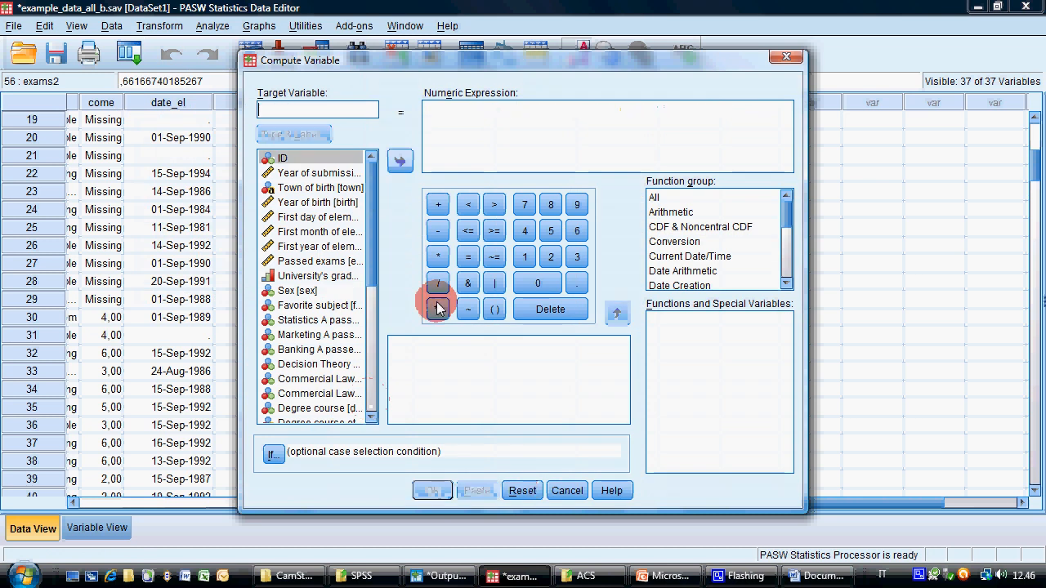
pyautogui.click(294, 111)
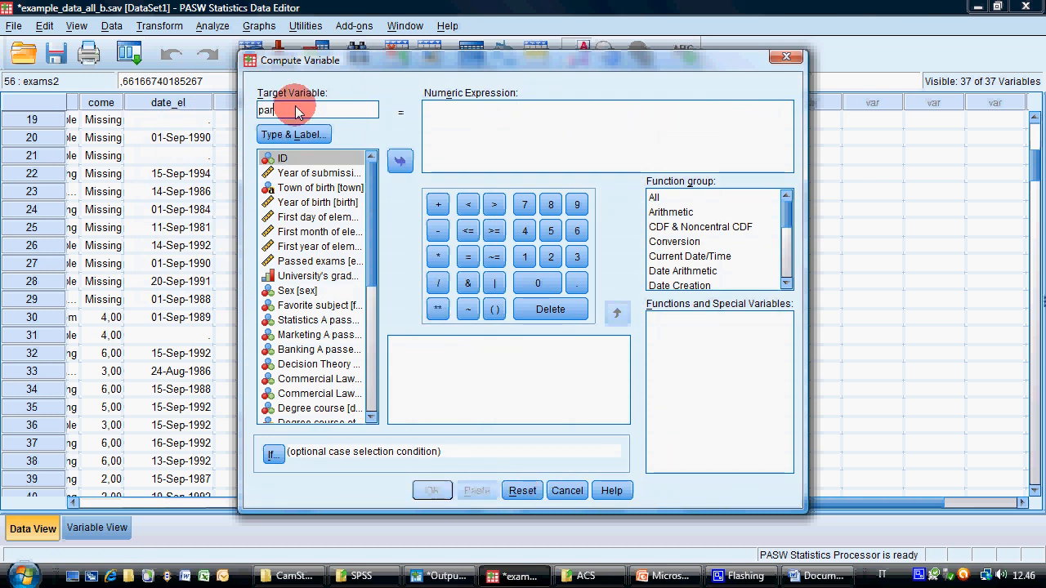
pyautogui.write('tecipation')
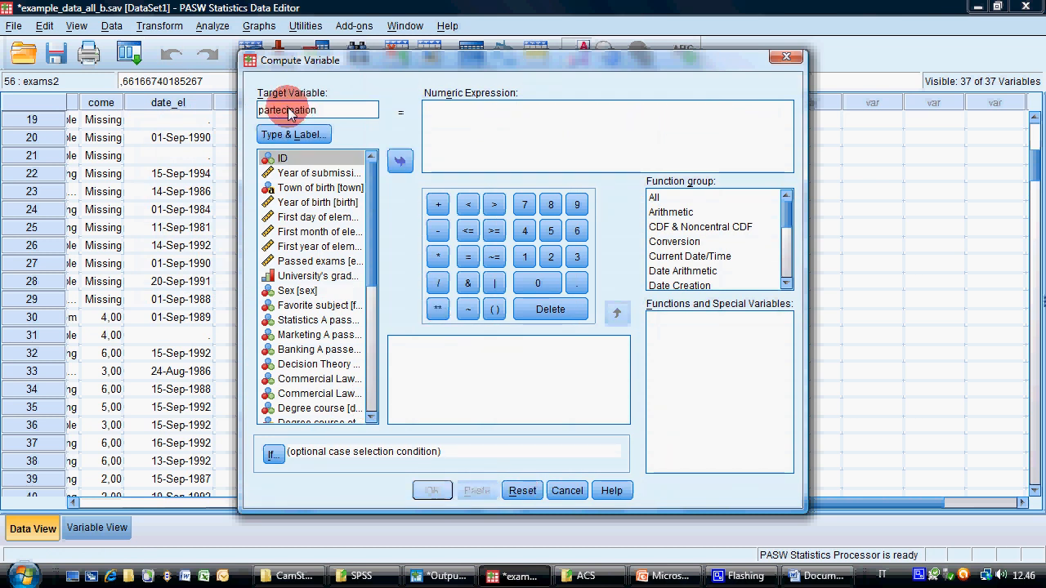
# Check the passed-exams weight in the Word document and enter ( 1 * (exams2 - 0 ) as the first term of the partecipation expression
pyautogui.click(423, 116)
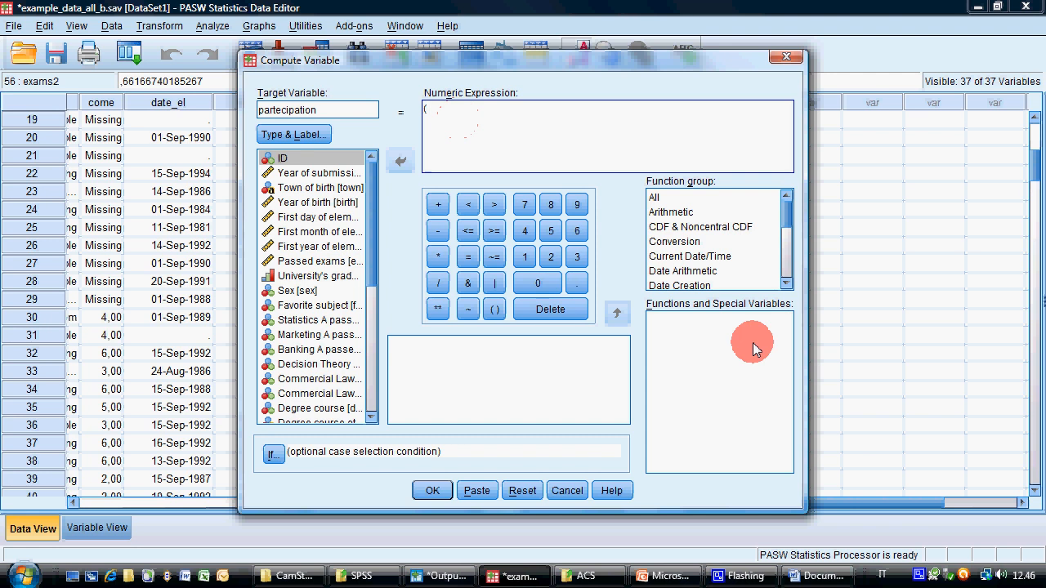
pyautogui.click(671, 575)
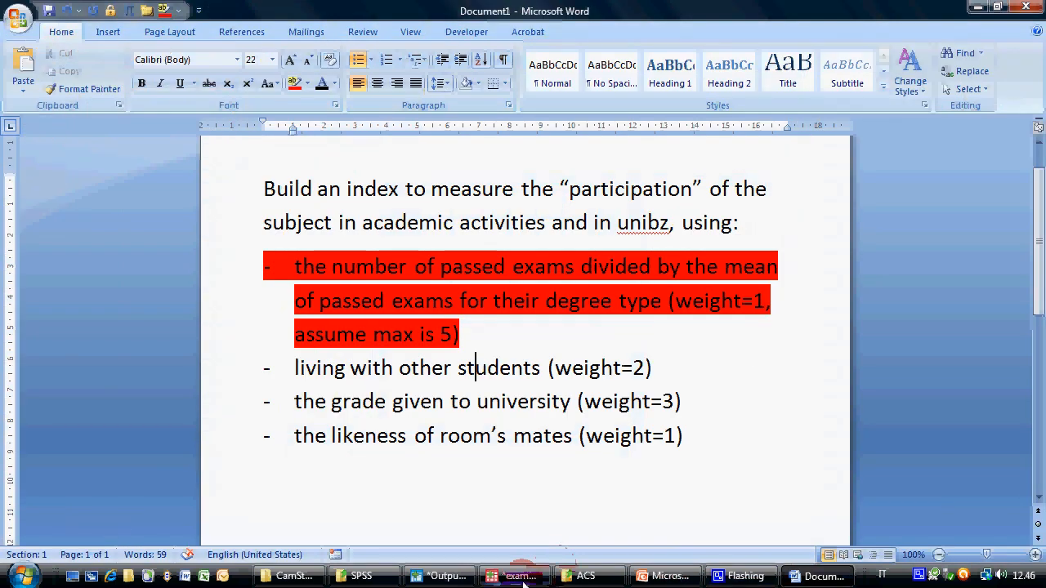
pyautogui.moveTo(522, 576)
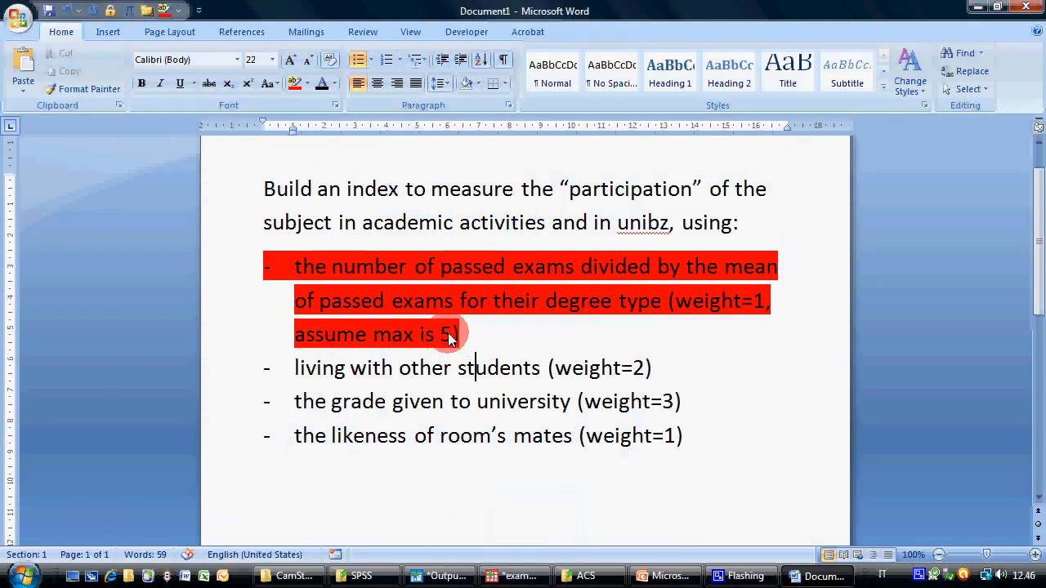
pyautogui.click(515, 576)
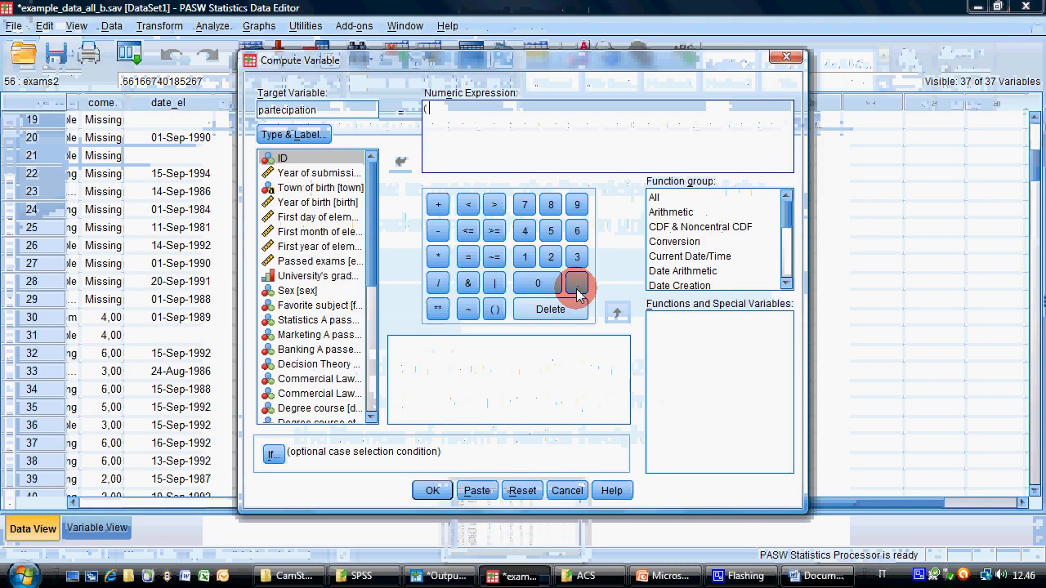
pyautogui.write('1 * (')
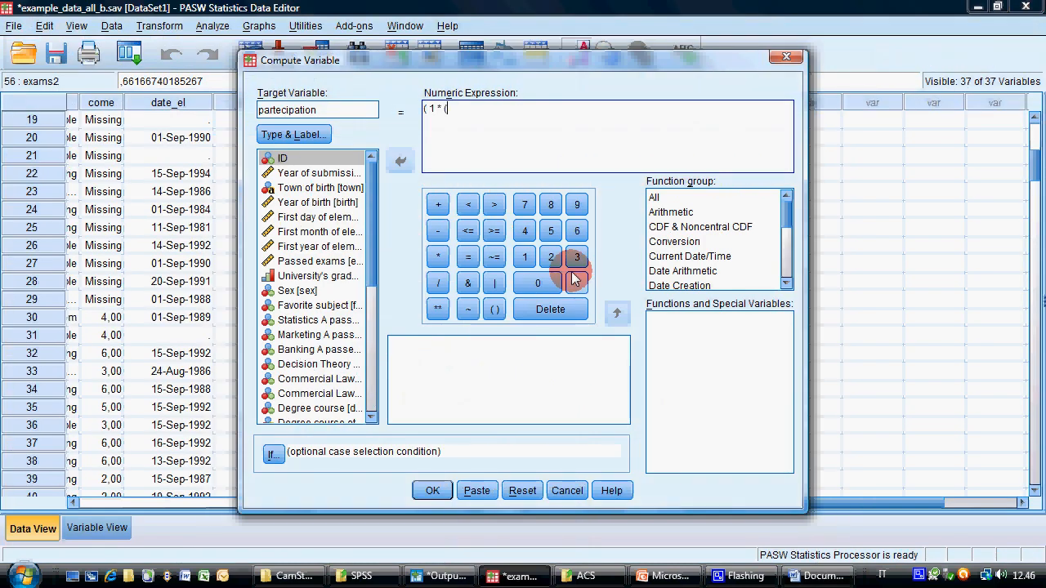
pyautogui.write('exams2 - ')
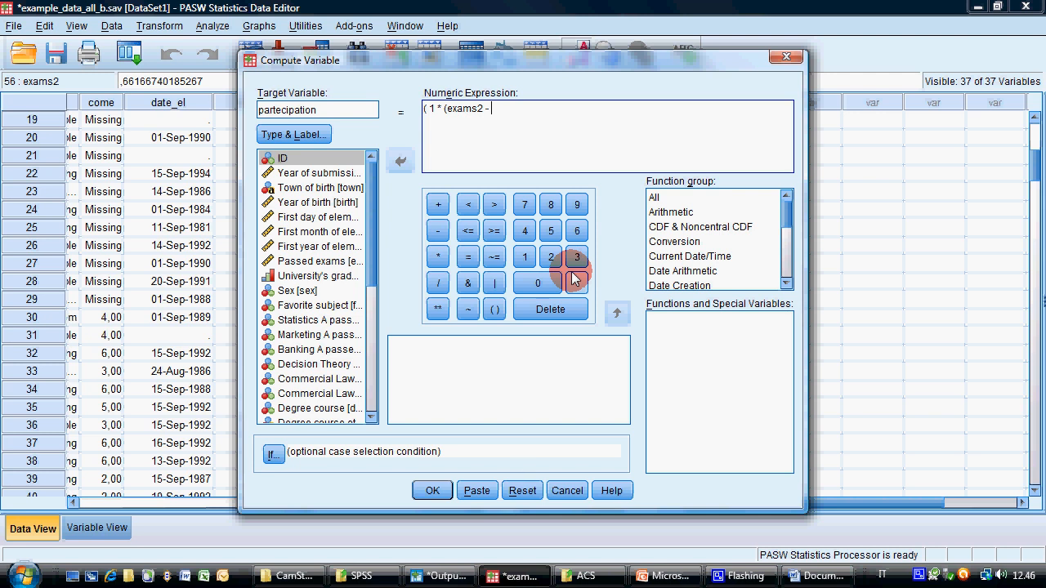
pyautogui.write('0 ) +')
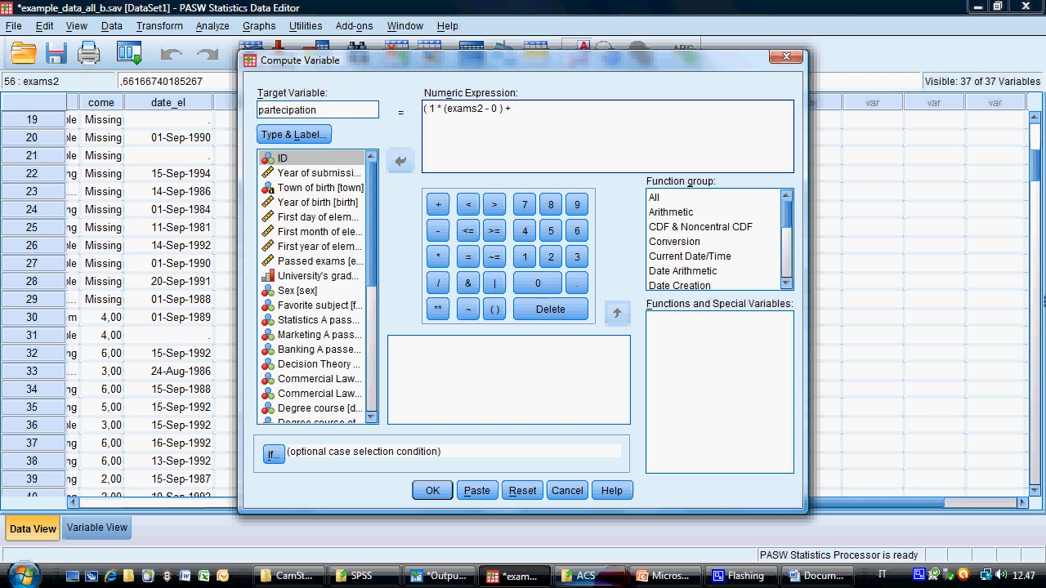
# Check the weight for living with other students in the Word document and add 2 * ( live_st - 0 ) to the partecipation expression
pyautogui.click(817, 576)
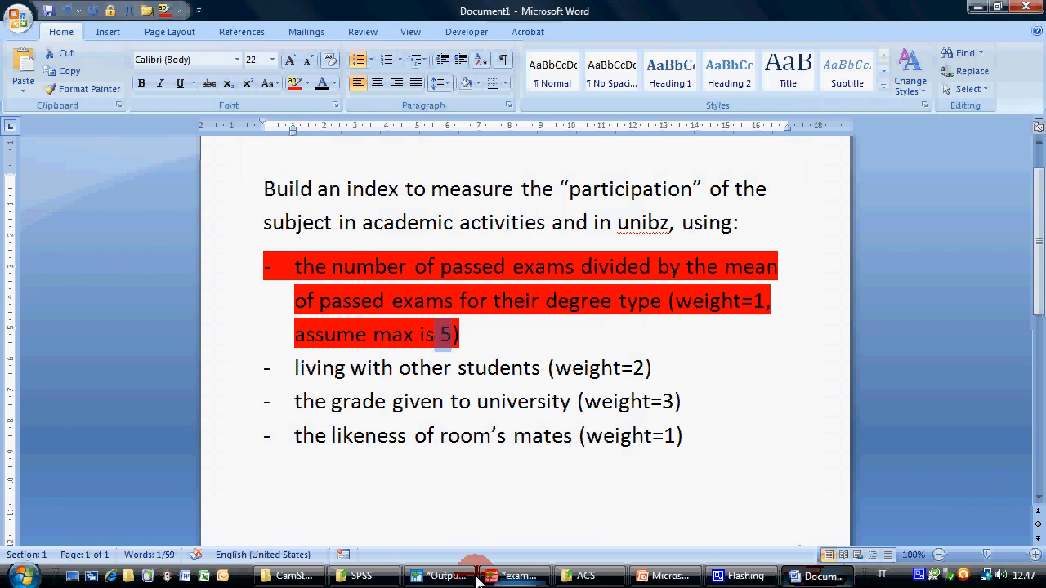
pyautogui.click(482, 576)
pyautogui.write('+ 2 *')
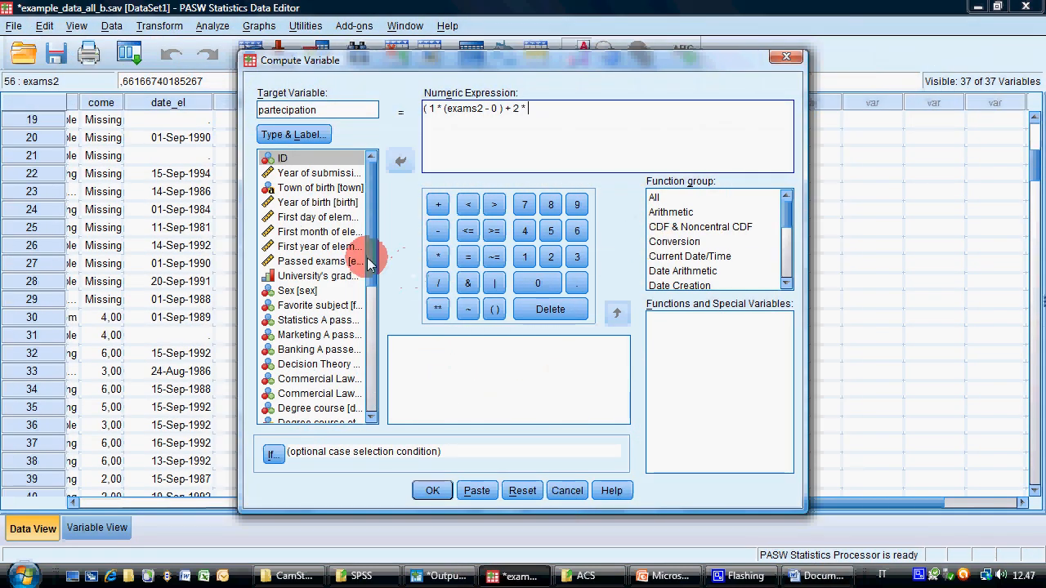
pyautogui.moveTo(371, 257); pyautogui.dragTo(364, 395)
pyautogui.click(321, 312)
pyautogui.click(324, 300)
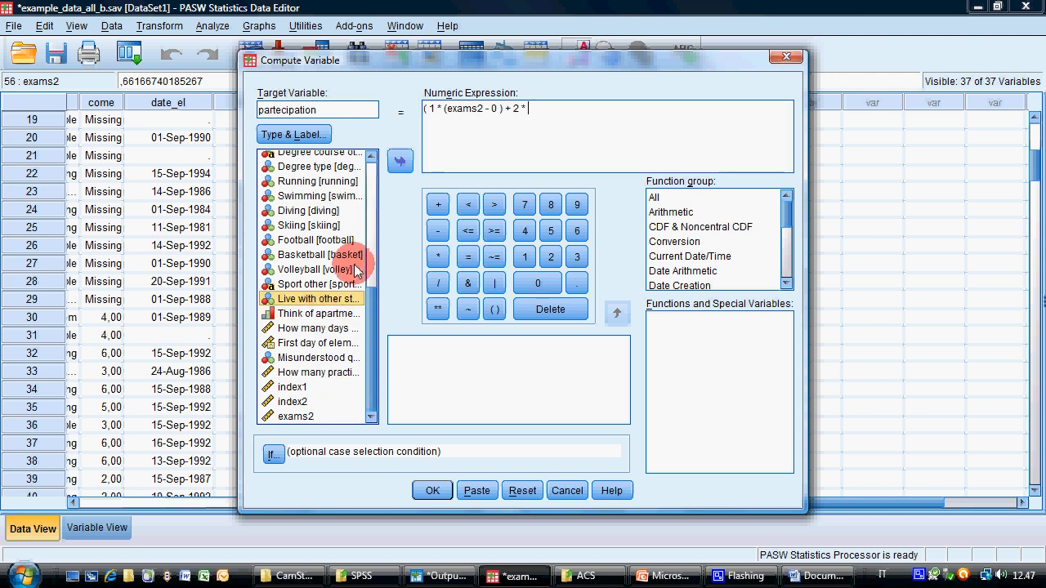
pyautogui.click(400, 164)
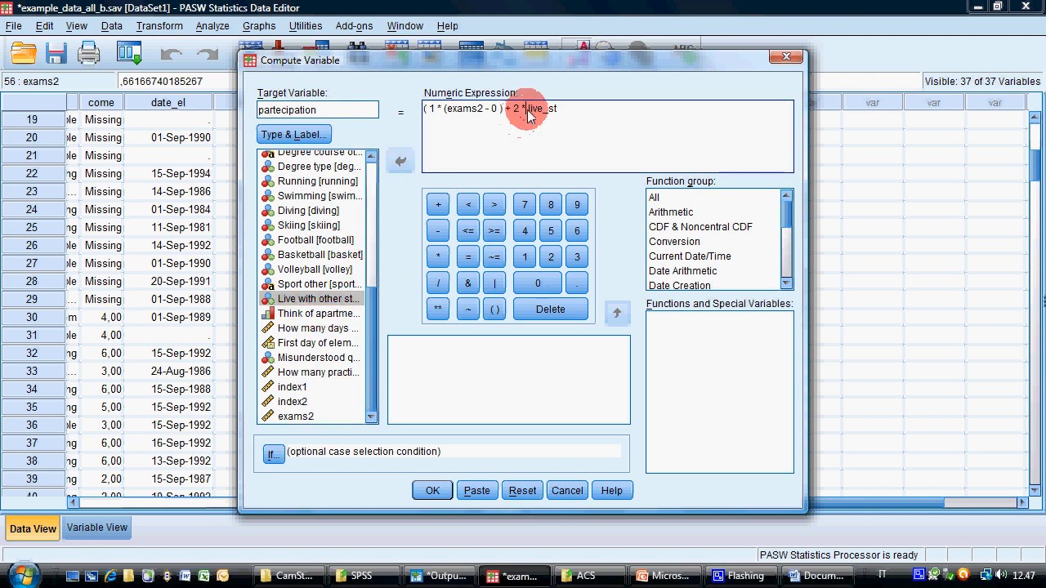
pyautogui.write('(')
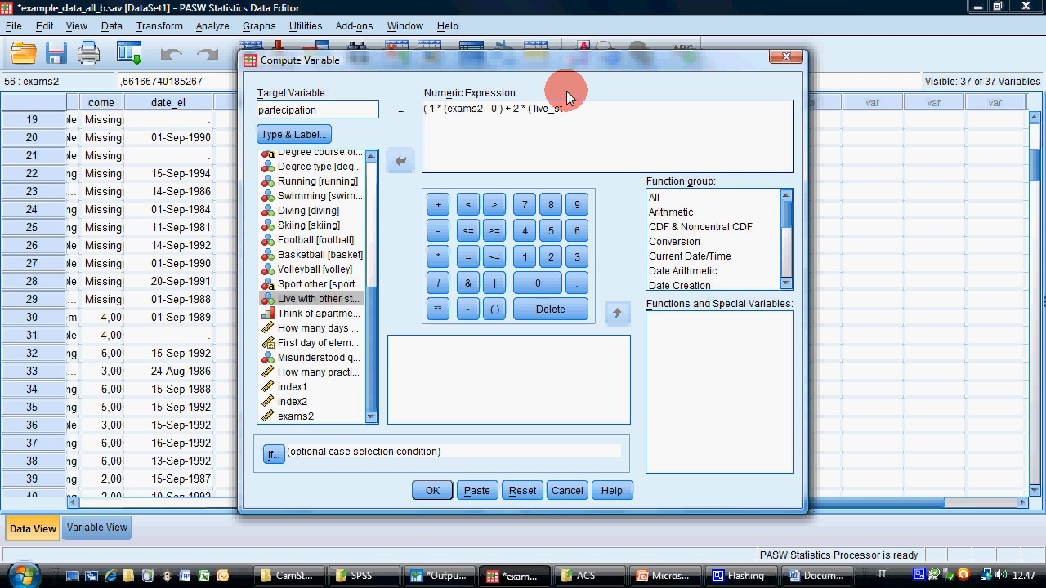
pyautogui.press('End')
pyautogui.write('- 0 ) ')
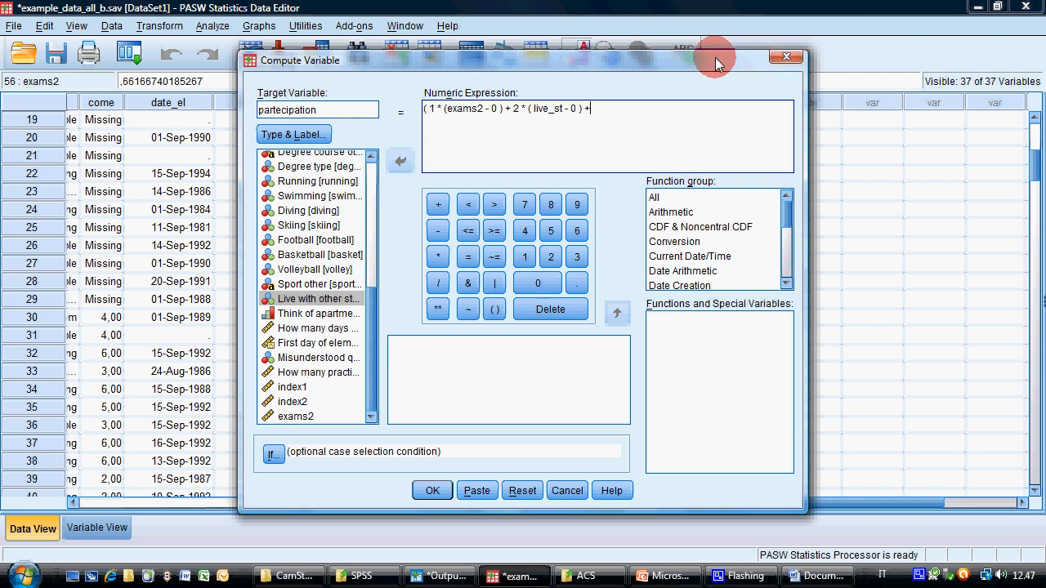
pyautogui.write('+')
# Check the university grade's weight in the Word document and add 3 * ( univ_gr - 1 ) as the expression's third term
pyautogui.click(809, 576)
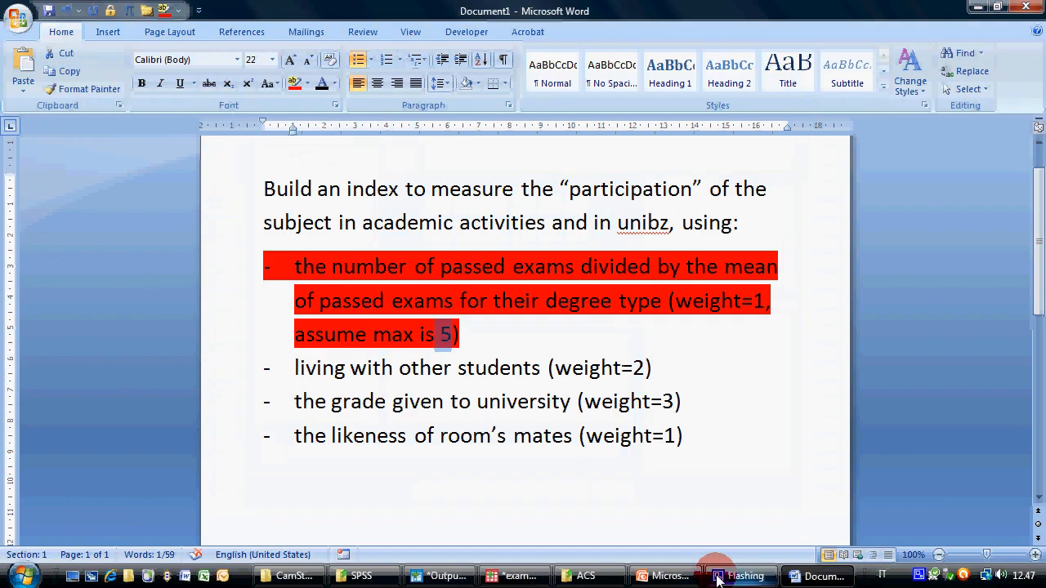
pyautogui.moveTo(508, 576)
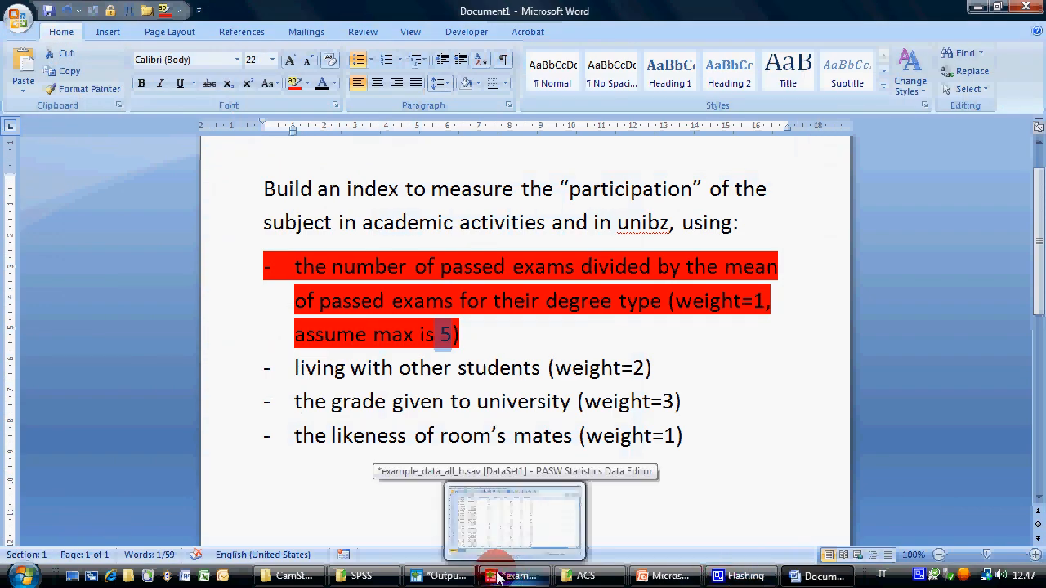
pyautogui.click(508, 577)
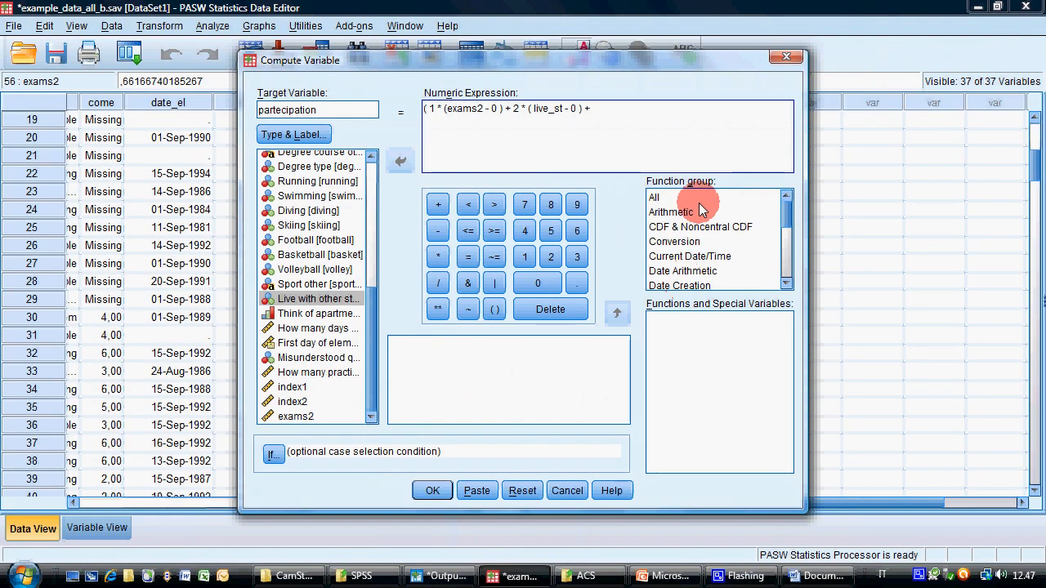
pyautogui.write('3 * (')
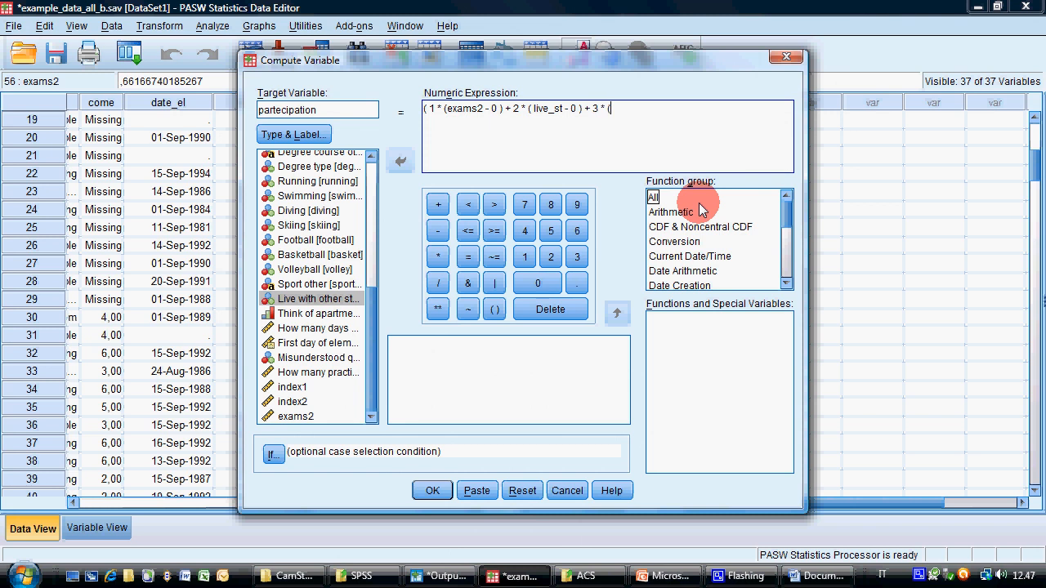
pyautogui.moveTo(376, 406); pyautogui.dragTo(368, 299)
pyautogui.click(301, 213)
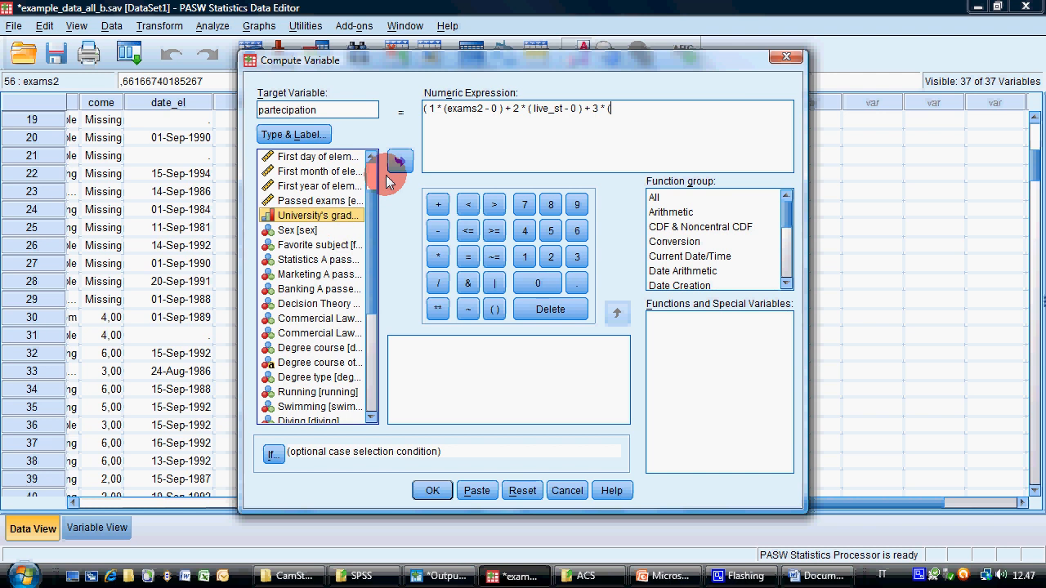
pyautogui.click(400, 160)
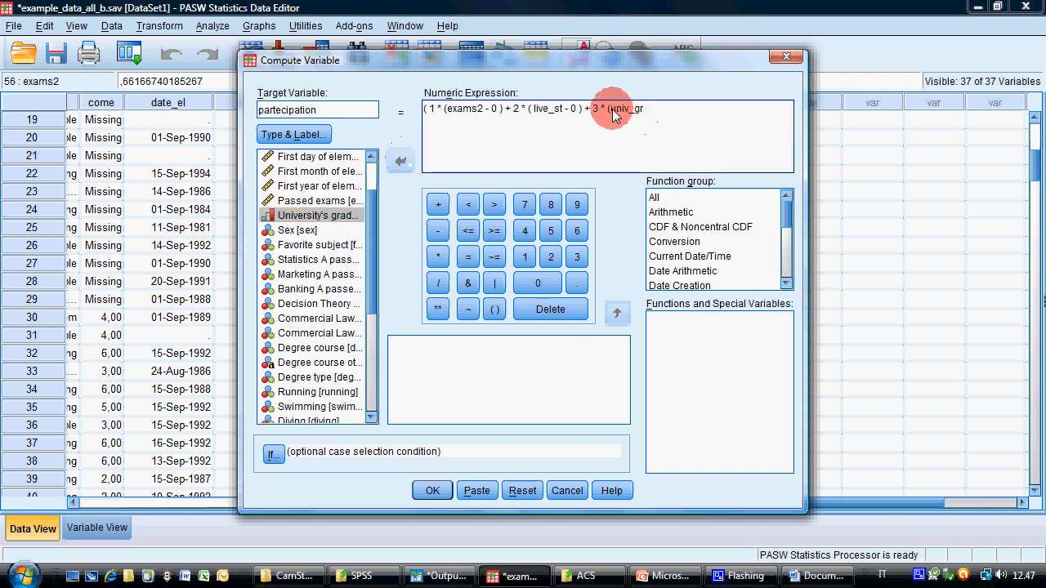
pyautogui.write('-')
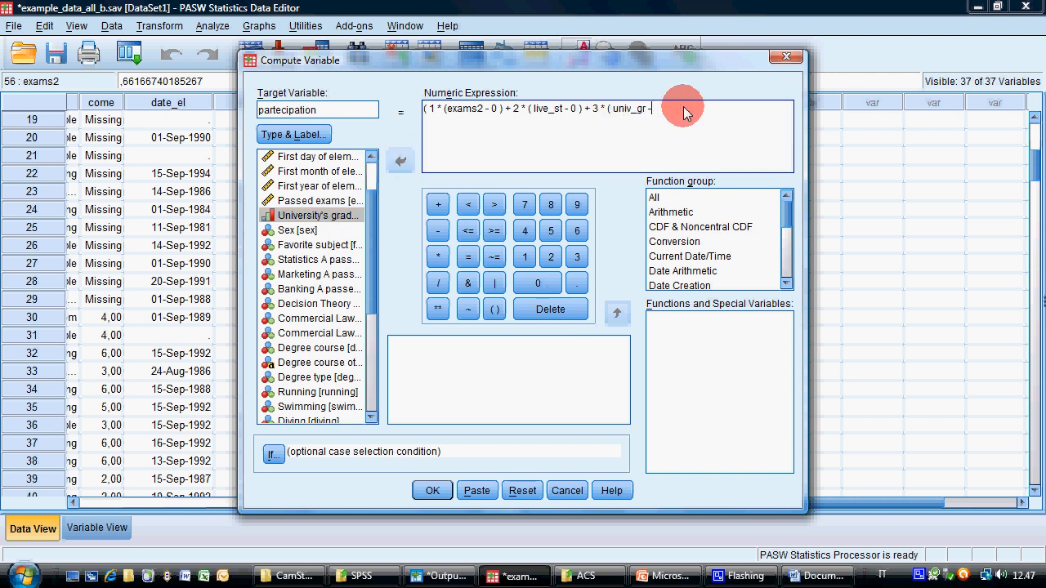
pyautogui.write(' 1 ) +')
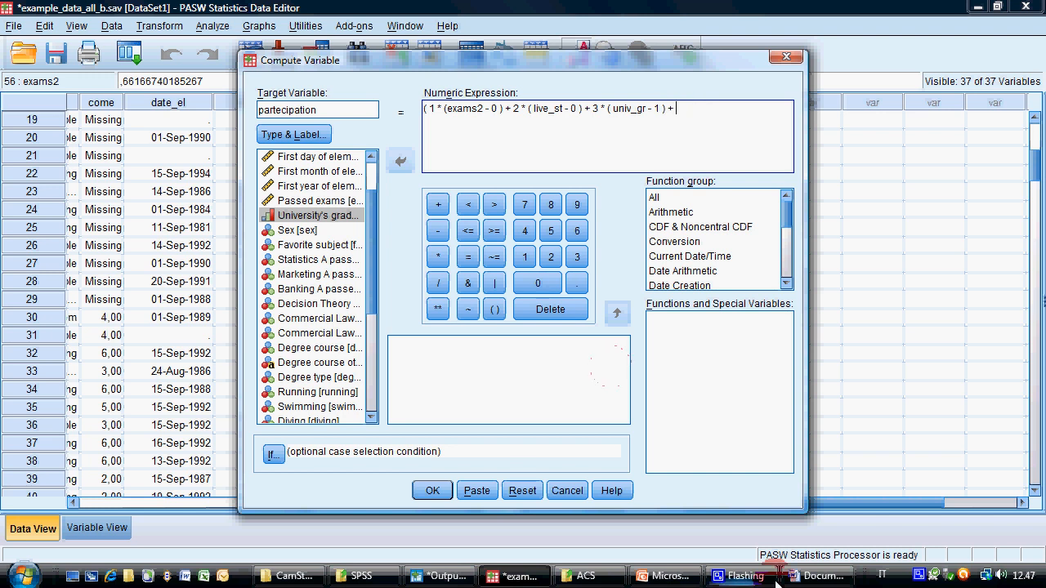
# Check the room's mates weight in the Word document, add 1 * ( mates - 1 ) and close the numerator's outer parenthesis
pyautogui.click(808, 576)
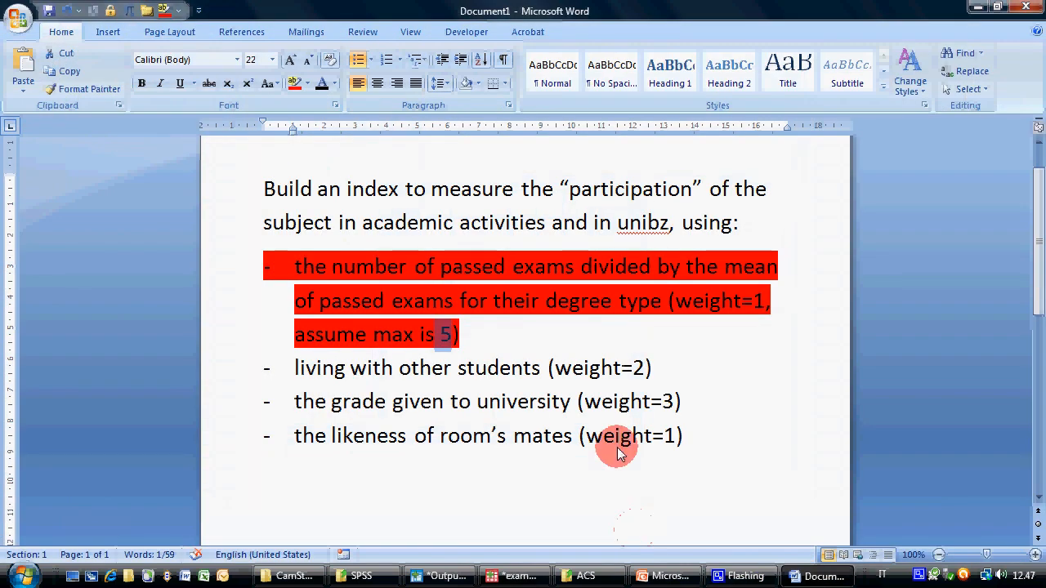
pyautogui.click(515, 576)
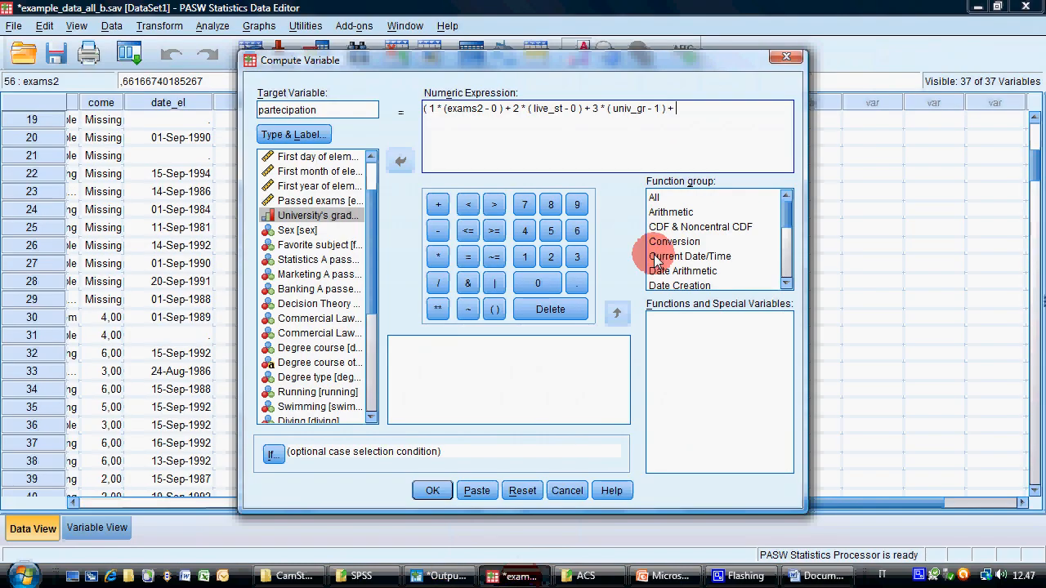
pyautogui.write('1 * (')
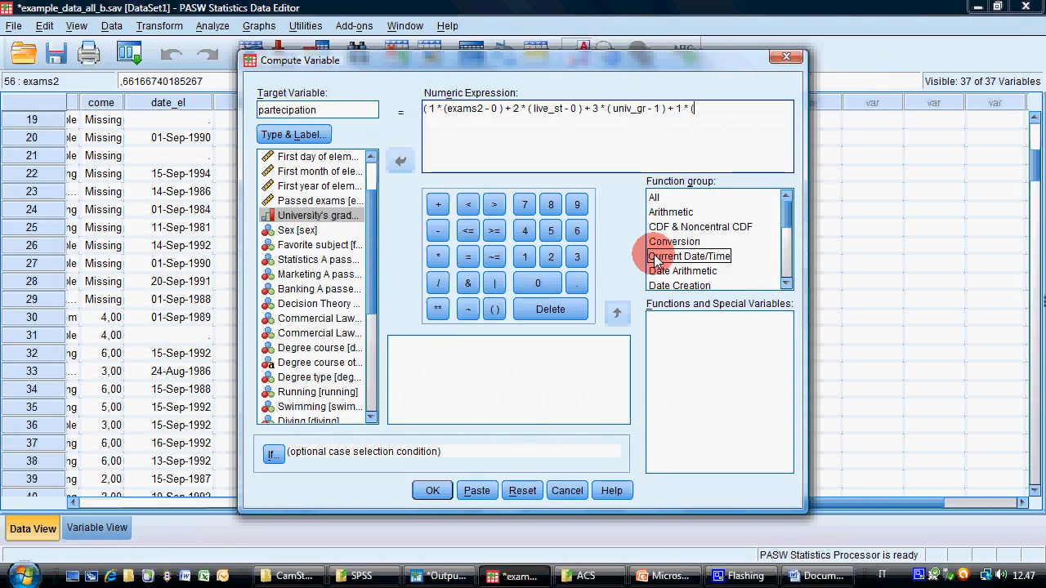
pyautogui.scroll(-5, 361, 404)
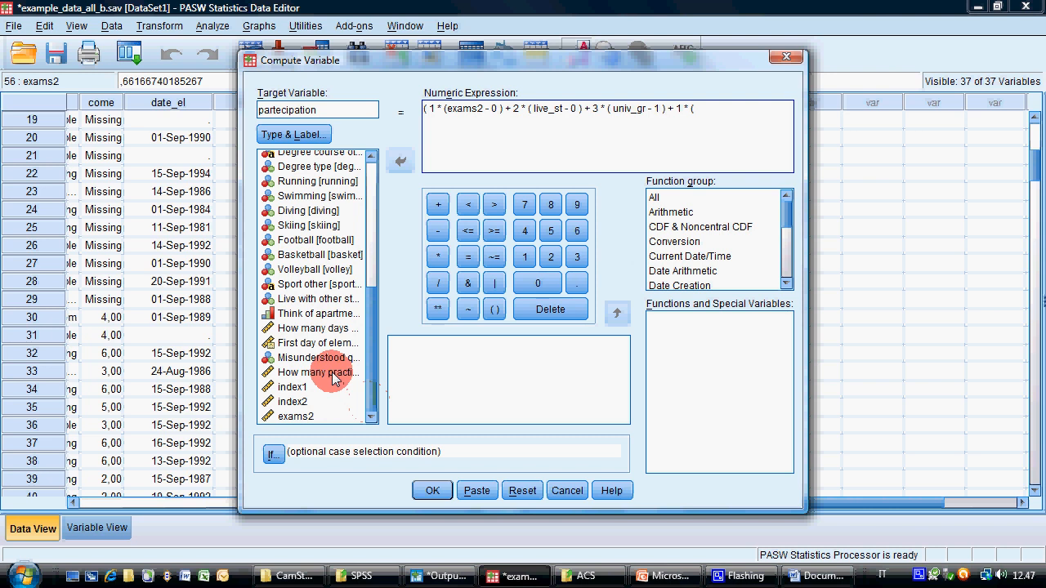
pyautogui.click(319, 315)
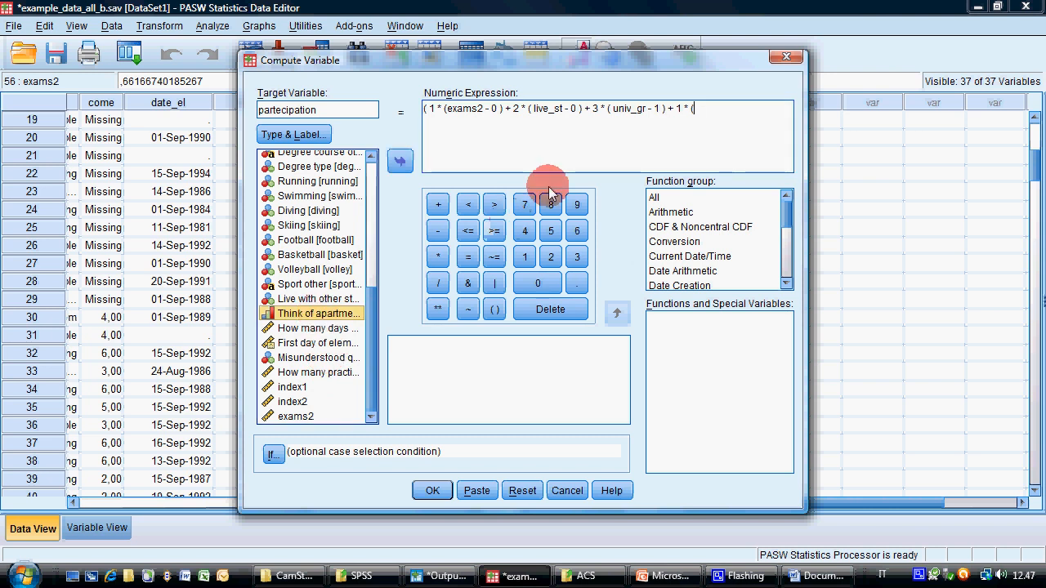
pyautogui.click(400, 161)
pyautogui.click(695, 111)
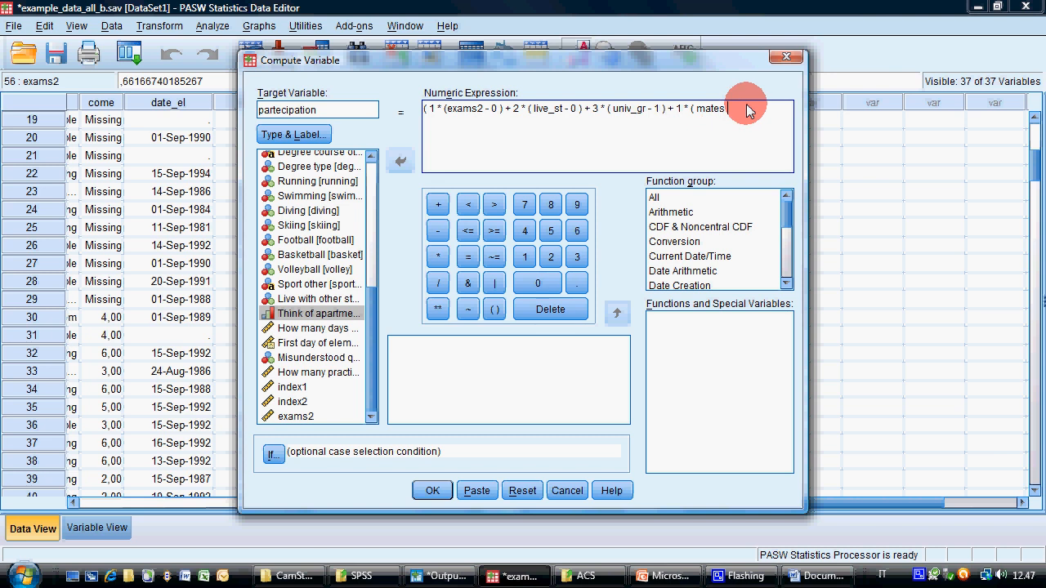
pyautogui.write('- 1 ) )')
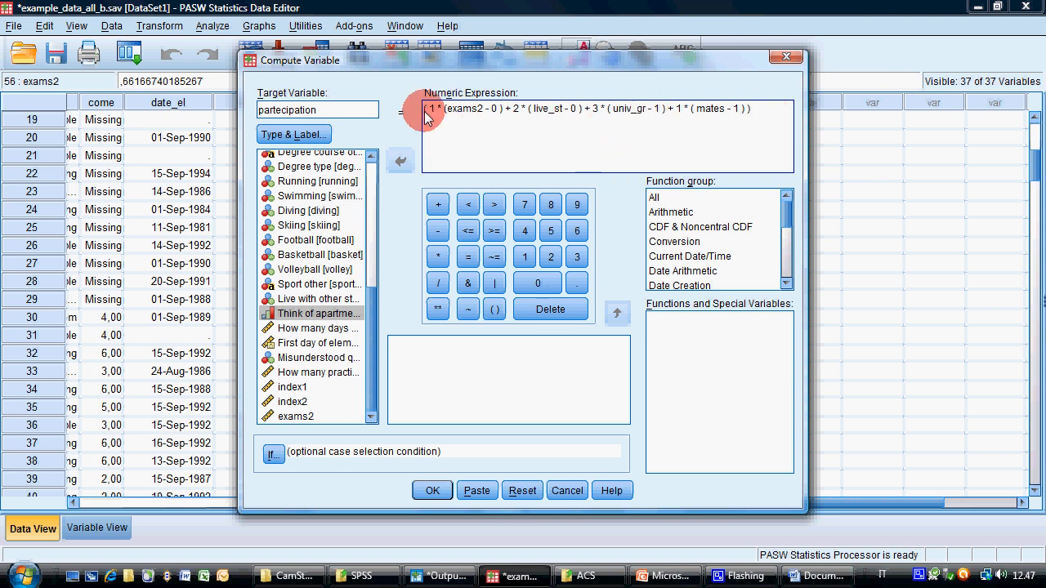
# Divide the expression by ( 1 * 5 + 2 * 1 + 3 * 4 + 1 * 4 ) and compute partecipation
pyautogui.write('/')
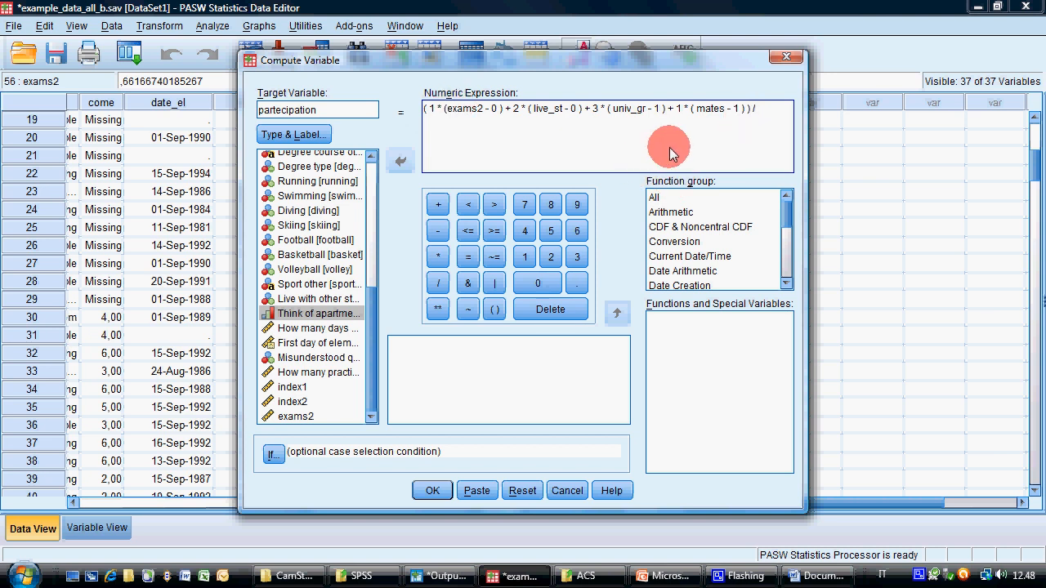
pyautogui.write('( 1 * 5 + 2 * 1 + 3 * 4')
pyautogui.write('+ 1 * 4 )')
pyautogui.click(432, 493)
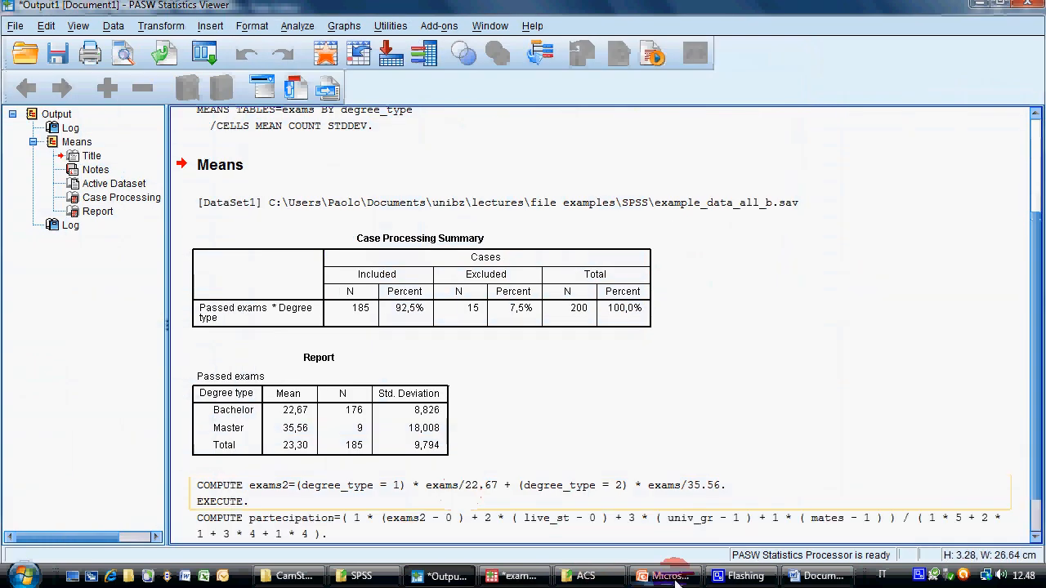
# Switch to the PASW Data Editor and review the computed partecipation values across the cases
pyautogui.click(539, 576)
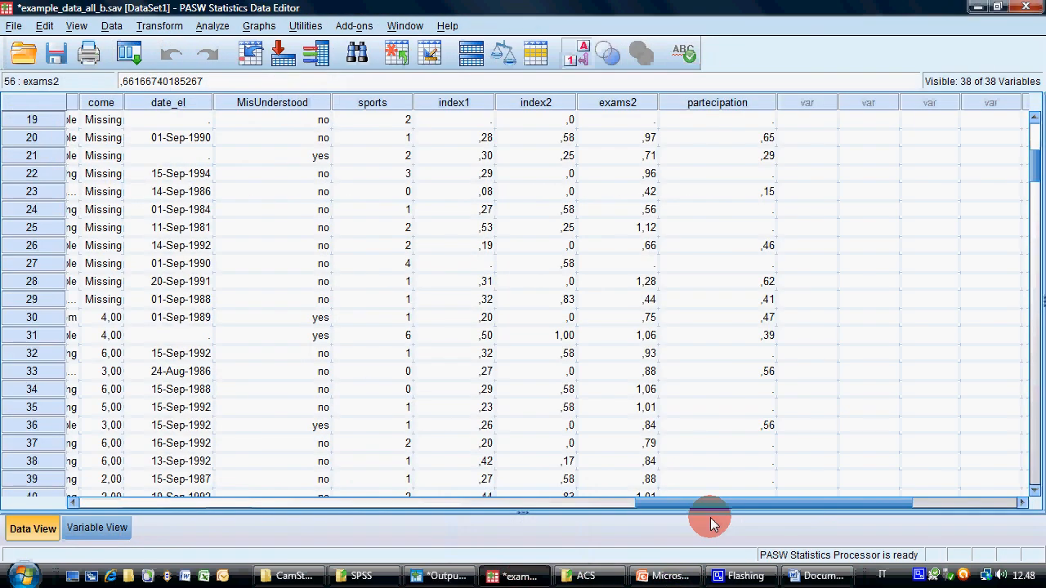
pyautogui.scroll(-5, 719, 416)
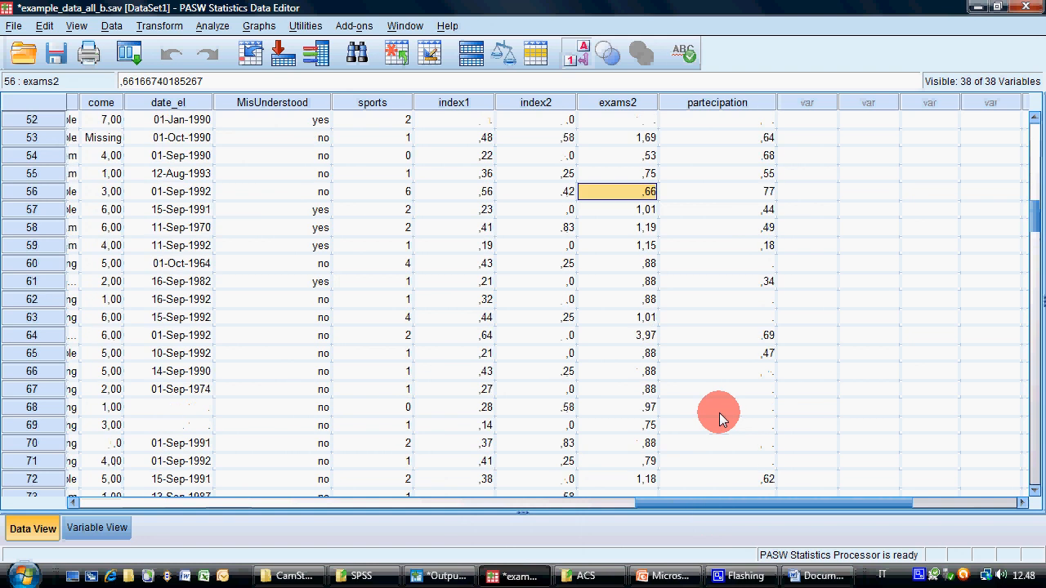
pyautogui.scroll(15, 721, 413)
pyautogui.scroll(2, 723, 402)
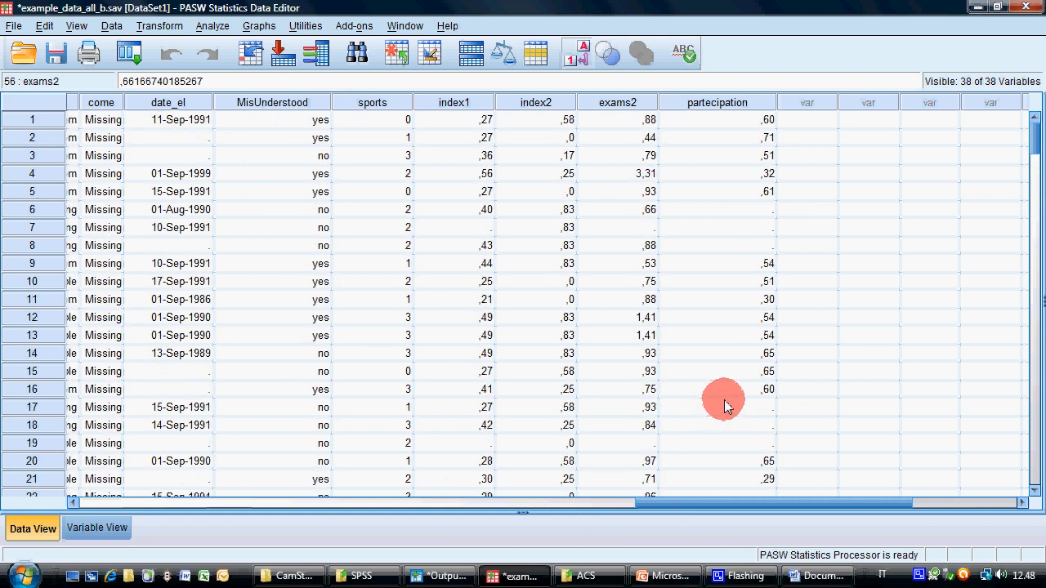
# Switch to the PowerPoint slides, look at slide 40, return to slide 39 and highlight the day_el/month_el/year_el recoding exercise
pyautogui.click(665, 576)
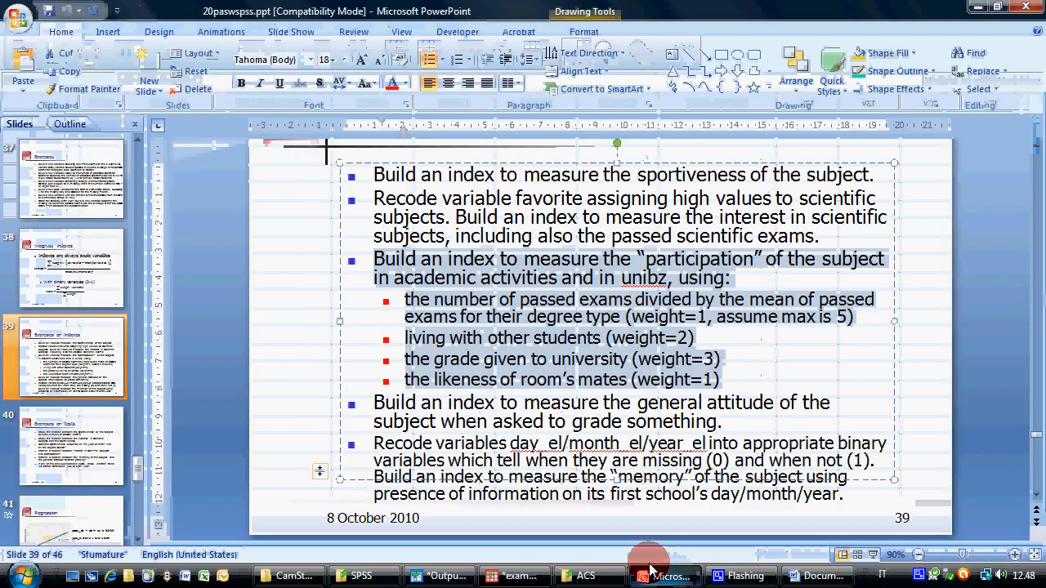
pyautogui.click(506, 419)
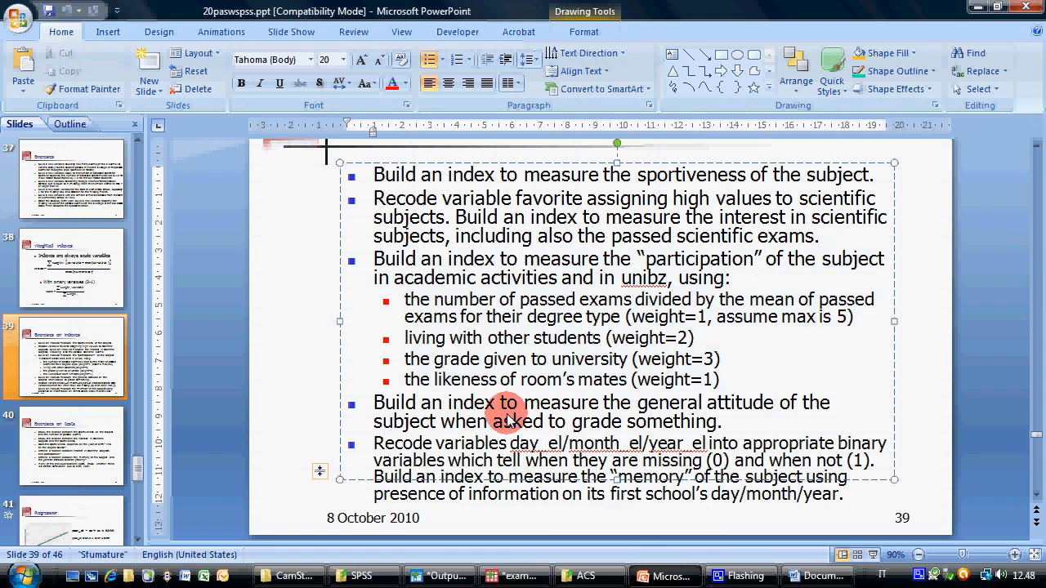
pyautogui.click(88, 421)
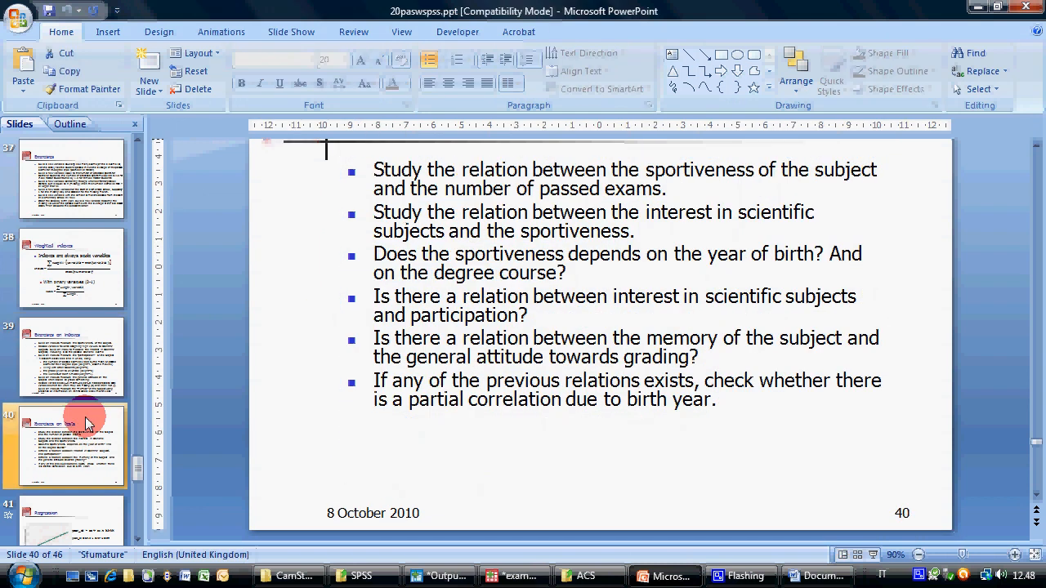
pyautogui.click(97, 364)
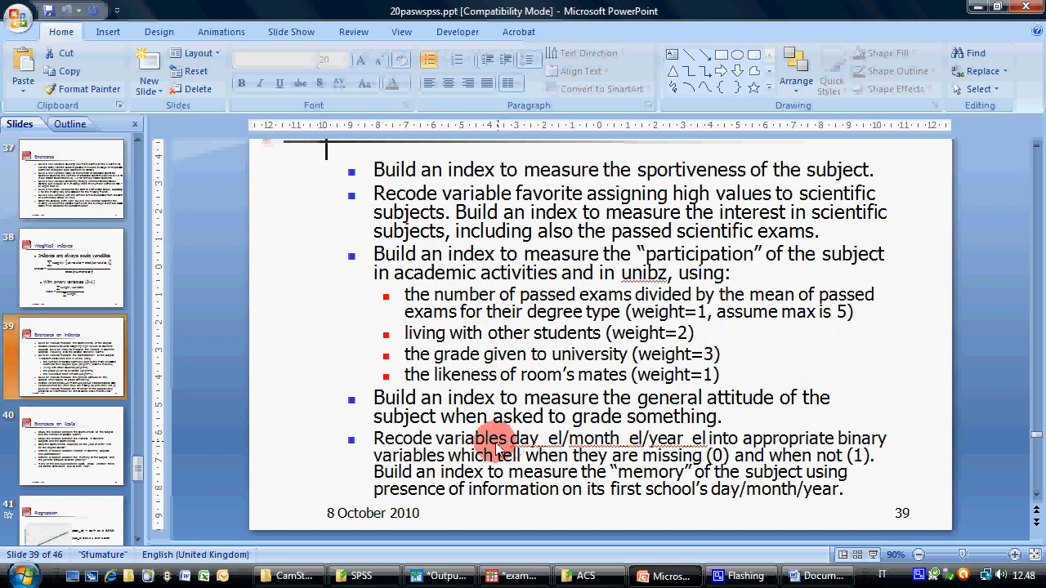
pyautogui.moveTo(400, 439)
pyautogui.mouseDown()
pyautogui.moveTo(760, 459)
pyautogui.moveTo(848, 490)
pyautogui.mouseUp()
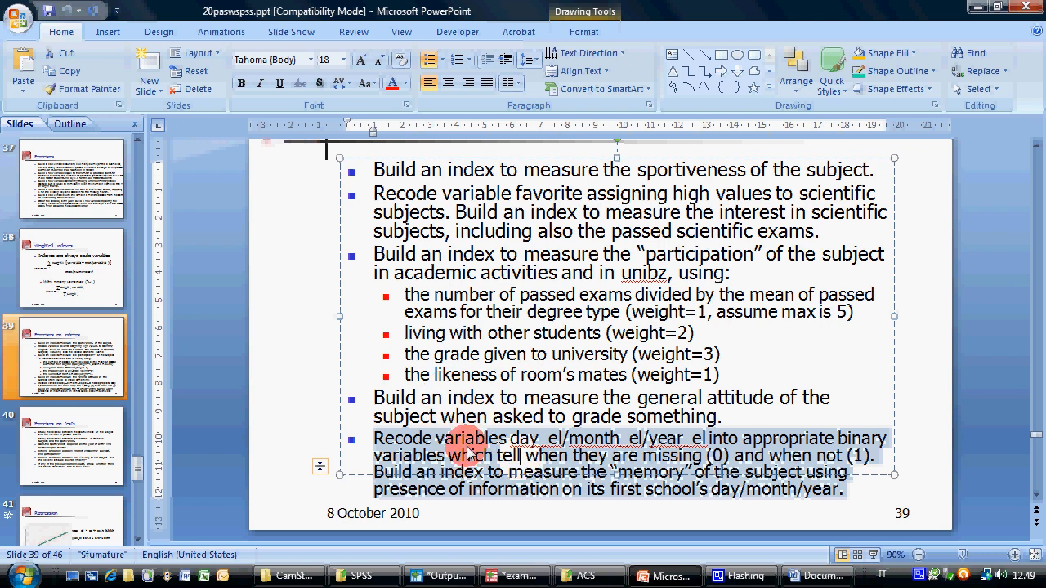
pyautogui.moveTo(413, 439); pyautogui.dragTo(461, 472)
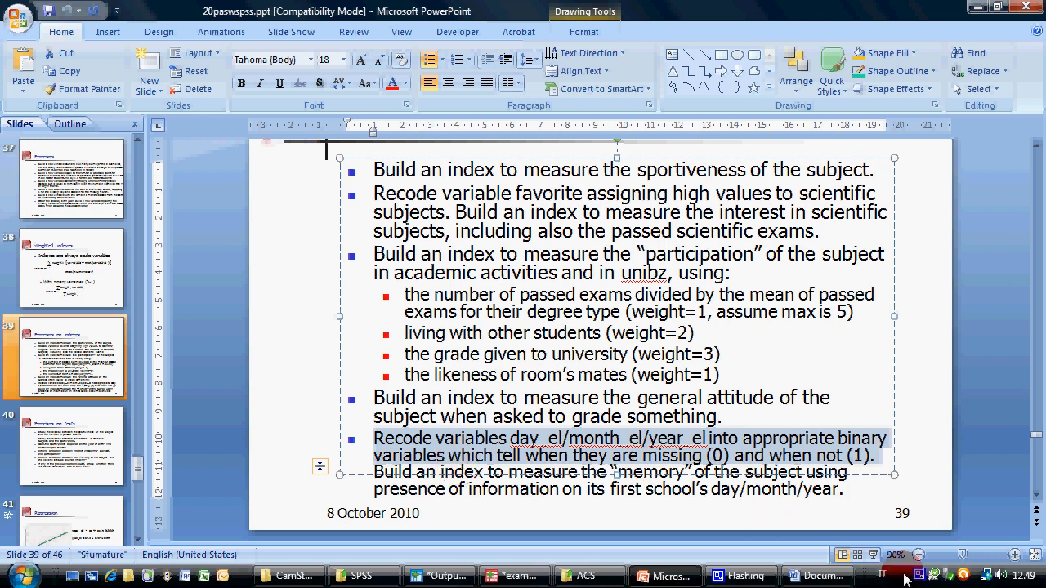